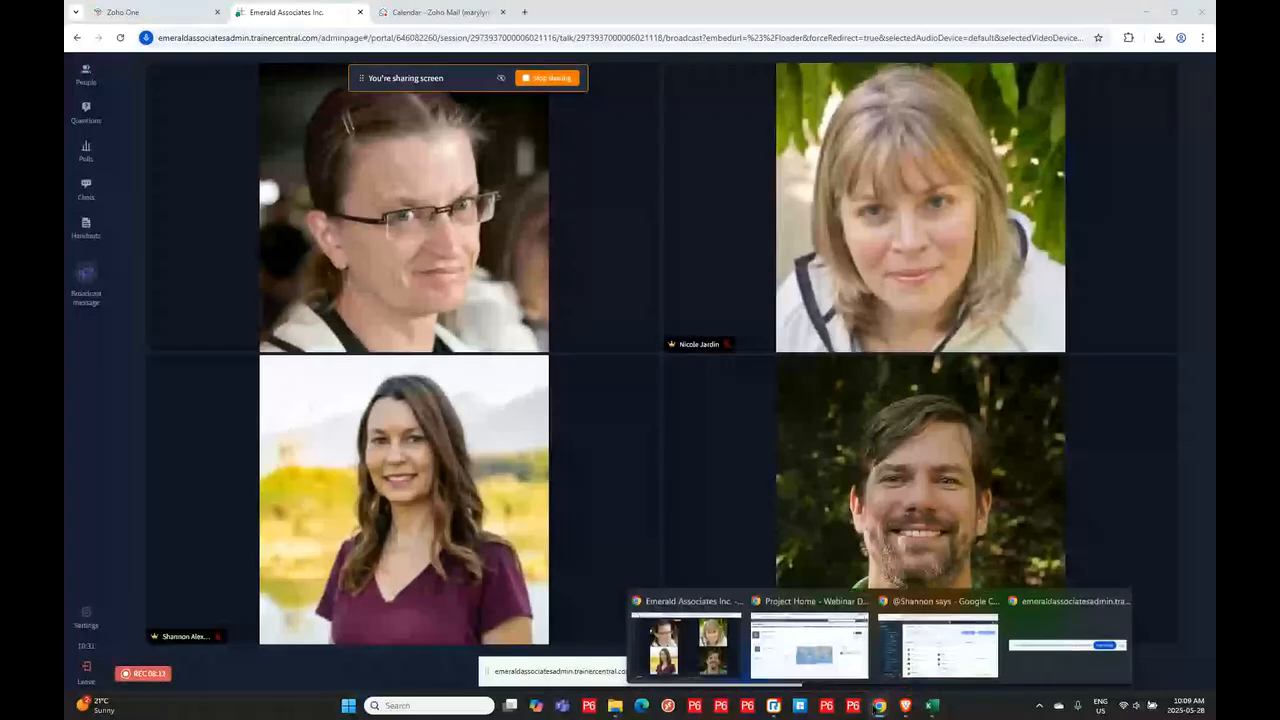
- Bring the Primavera Cloud browser window forward and resize it to fill the shared screen
click(826, 666)
click(826, 666)
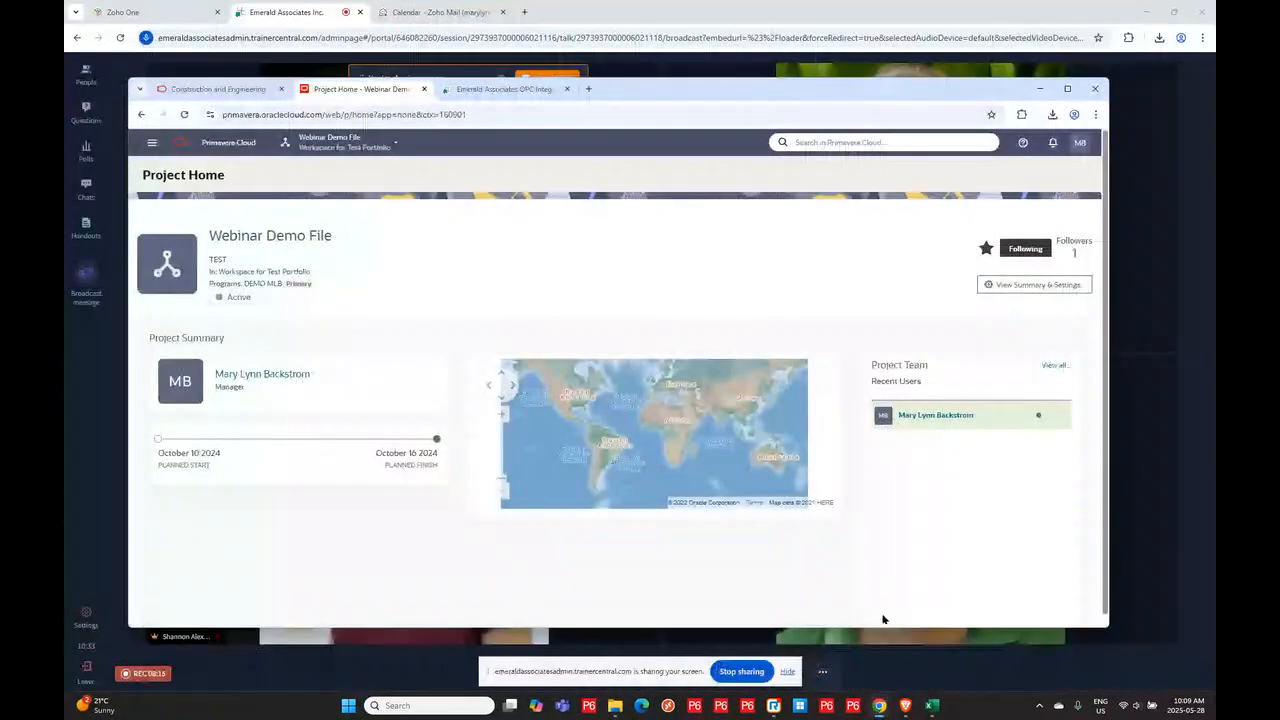
drag(679, 89, 627, 66)
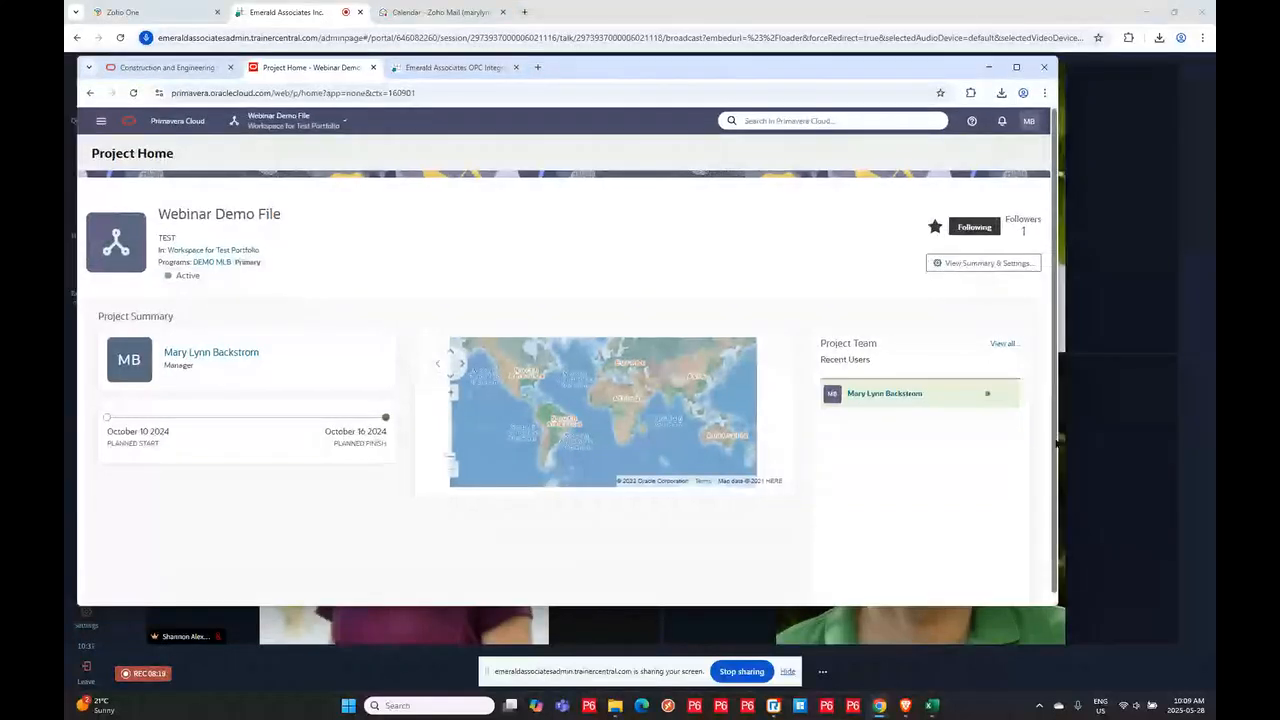
drag(1060, 405, 1213, 405)
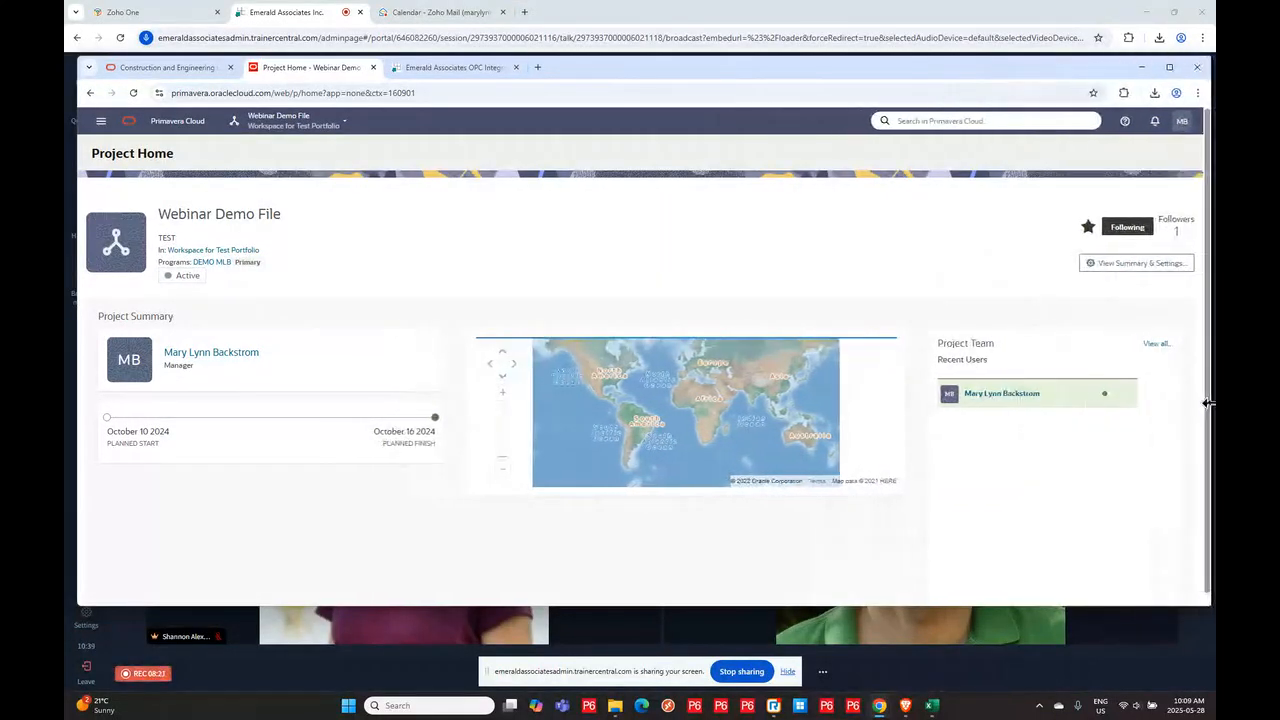
drag(965, 607, 971, 646)
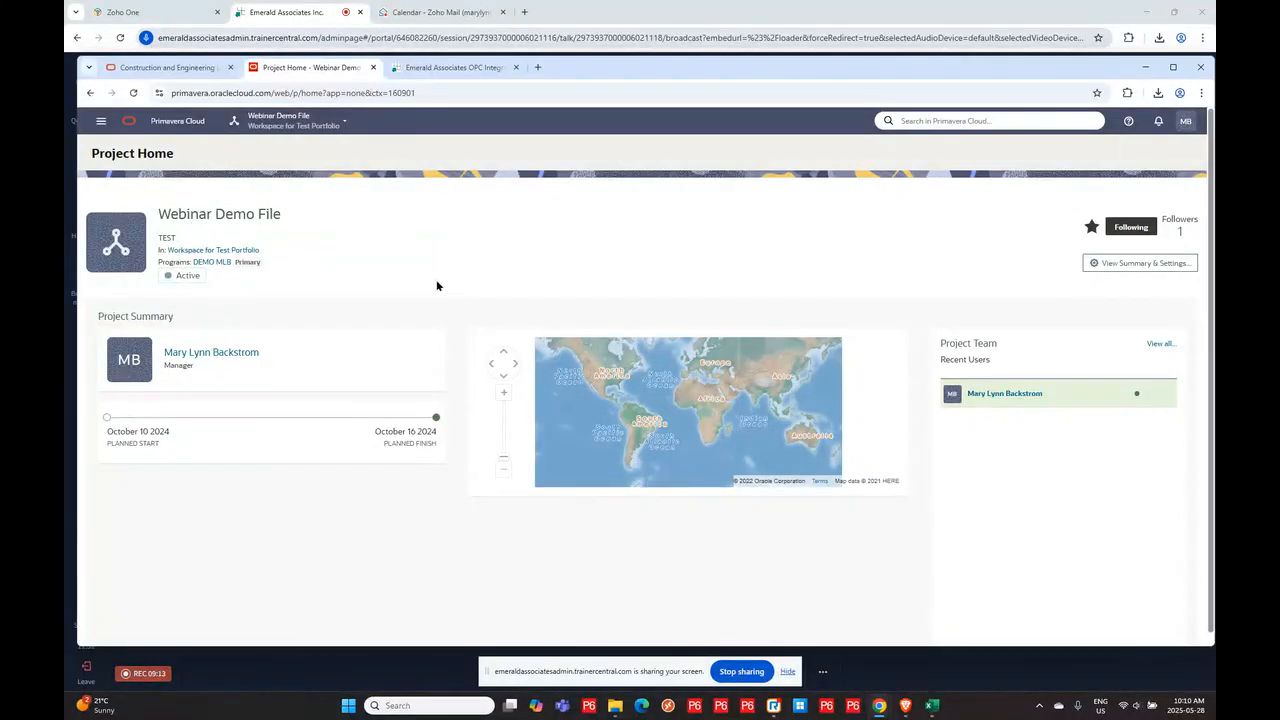
- Switch to the Demo project and open its Schedule Activities page
click(236, 122)
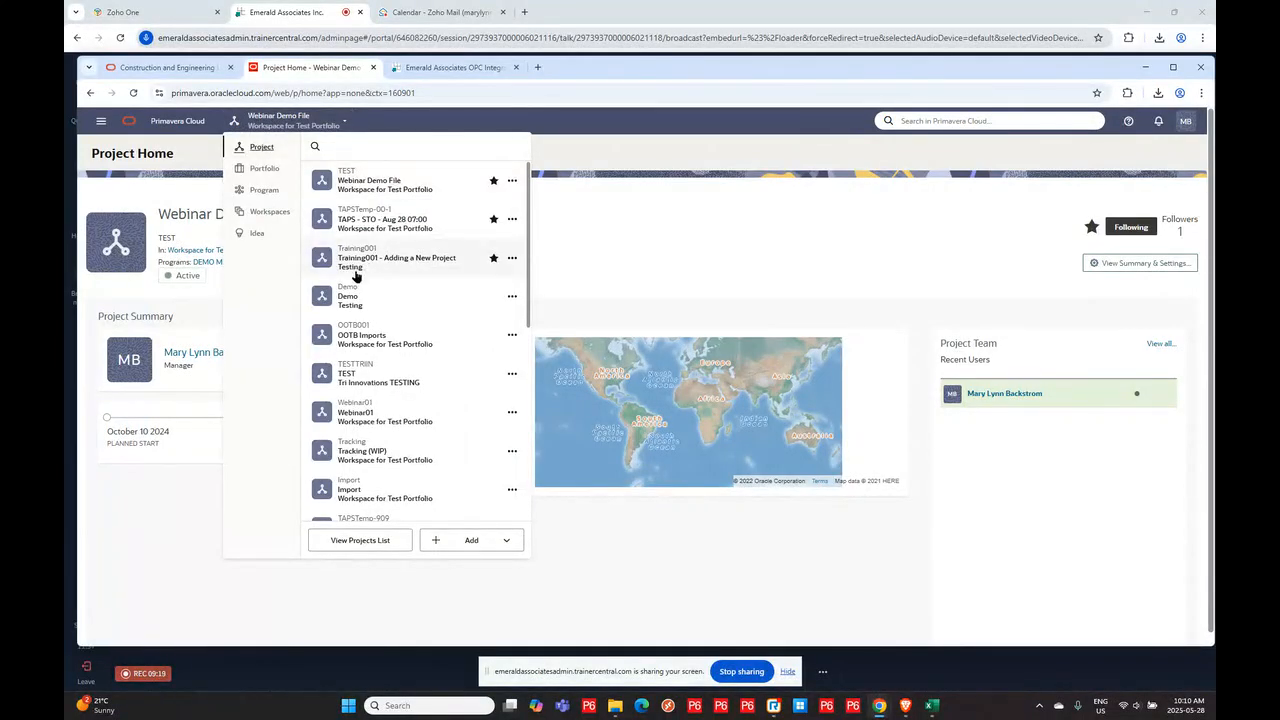
click(347, 296)
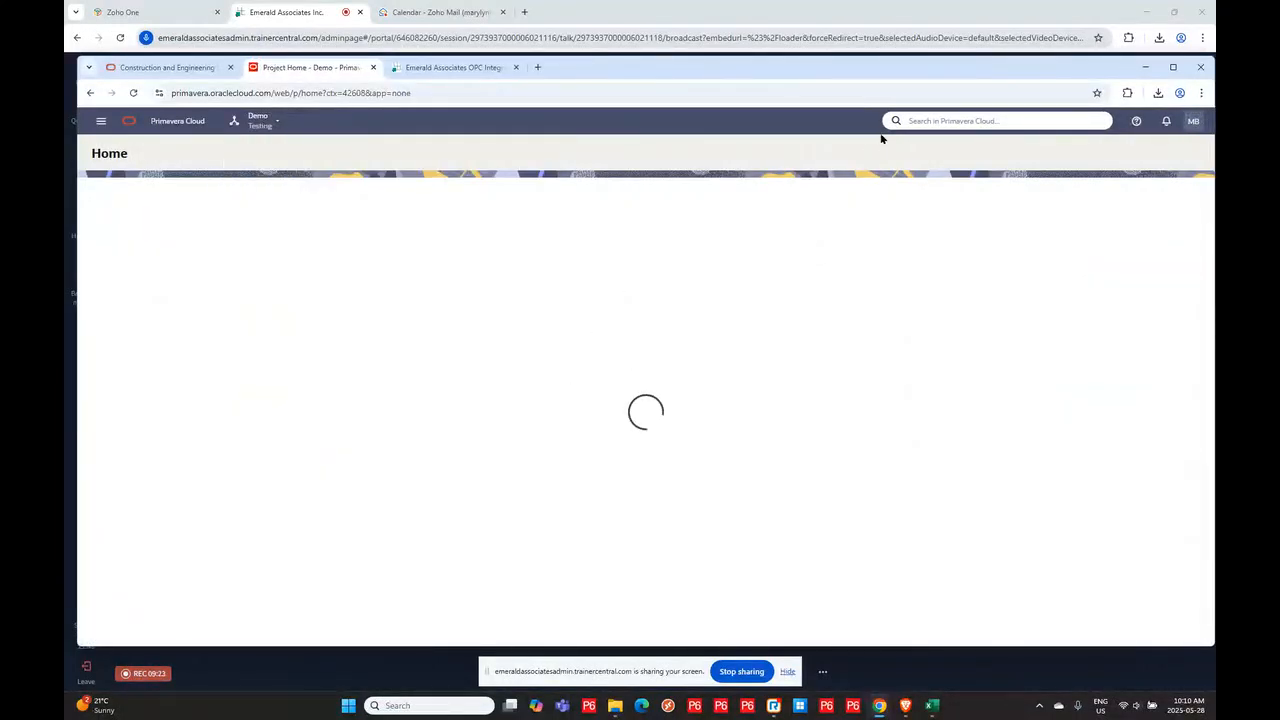
click(100, 121)
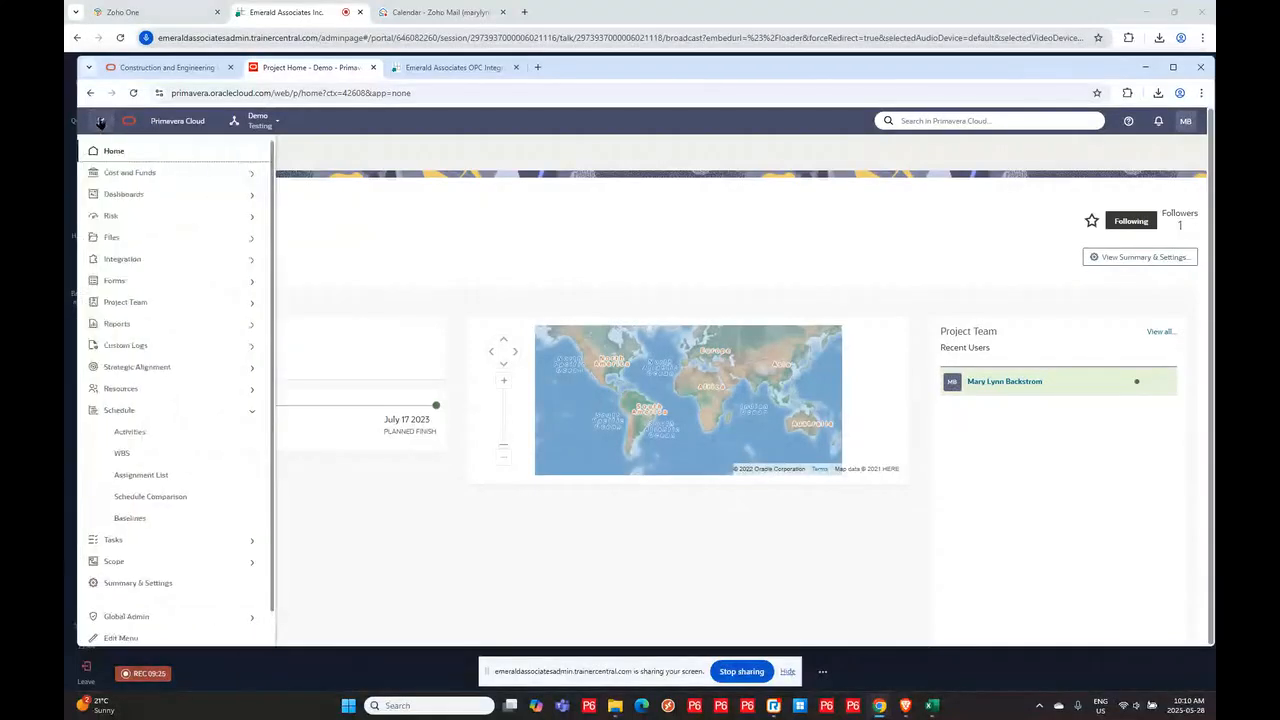
click(129, 431)
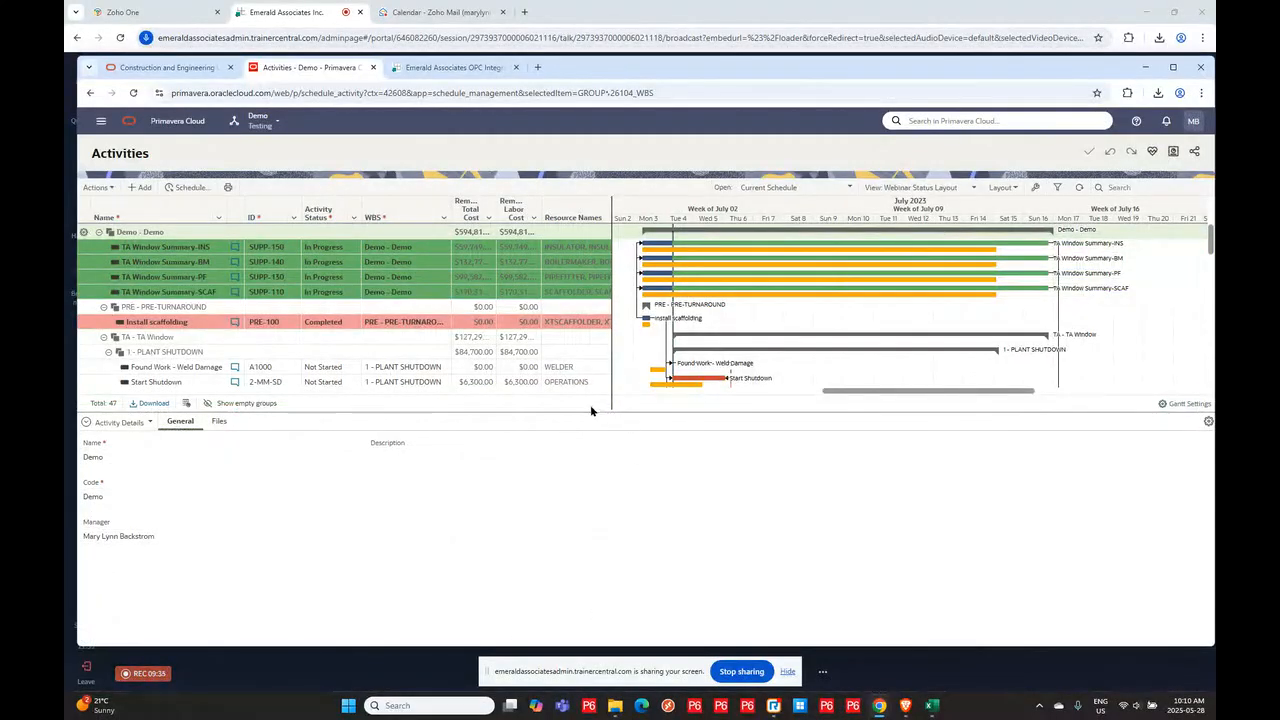
- Enlarge the activity grid by lowering the boundary with the Activity Details panel
drag(589, 412, 678, 428)
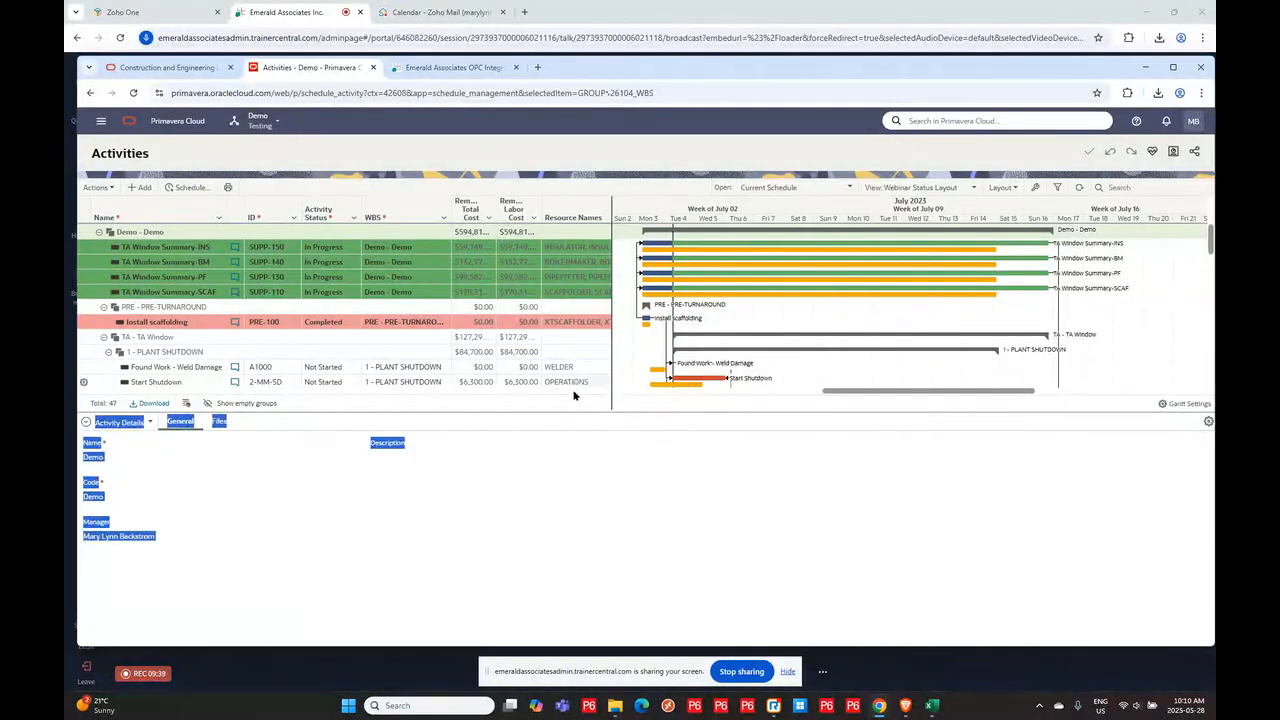
drag(649, 420, 650, 514)
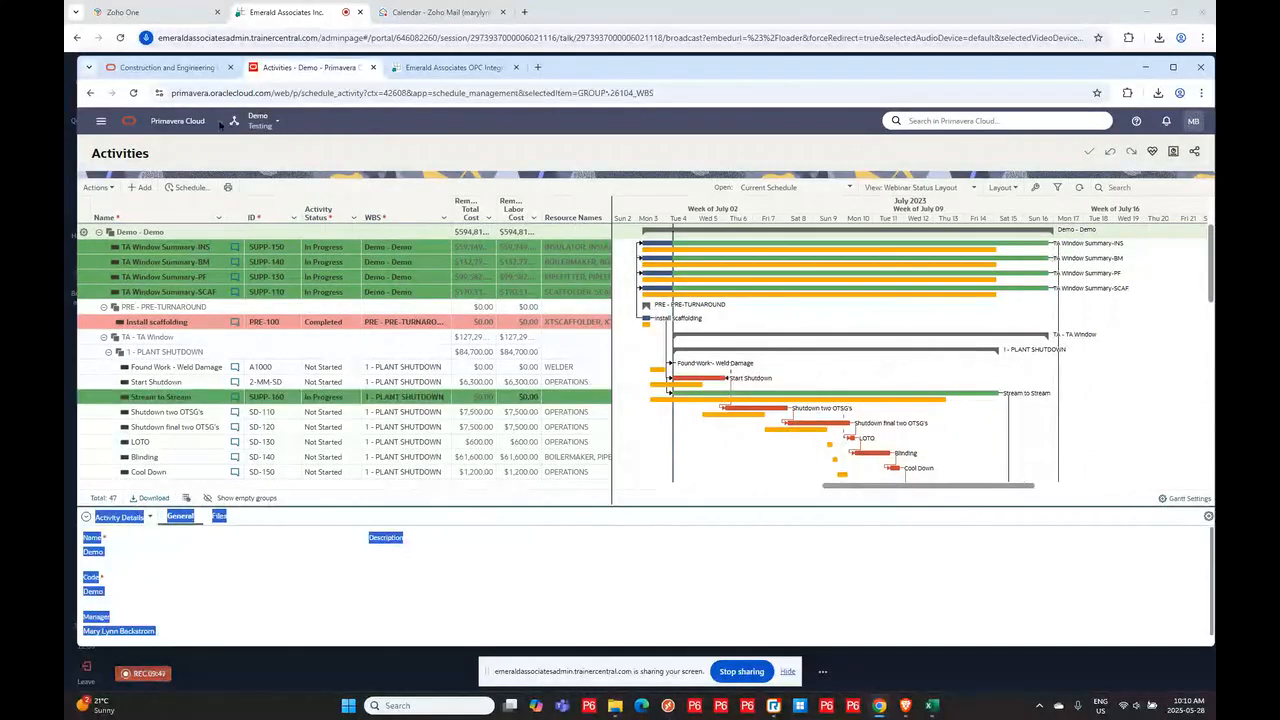
click(247, 147)
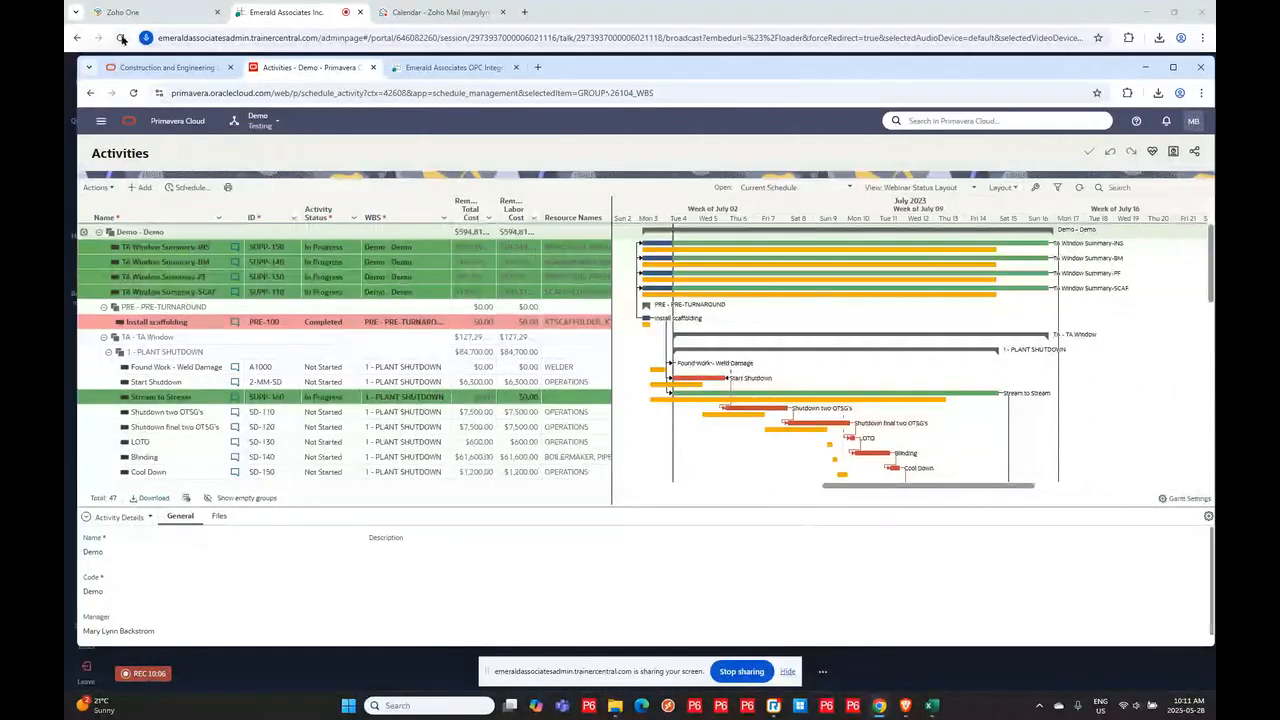
- Download the activity import template with data and acknowledge the information dialog
click(96, 190)
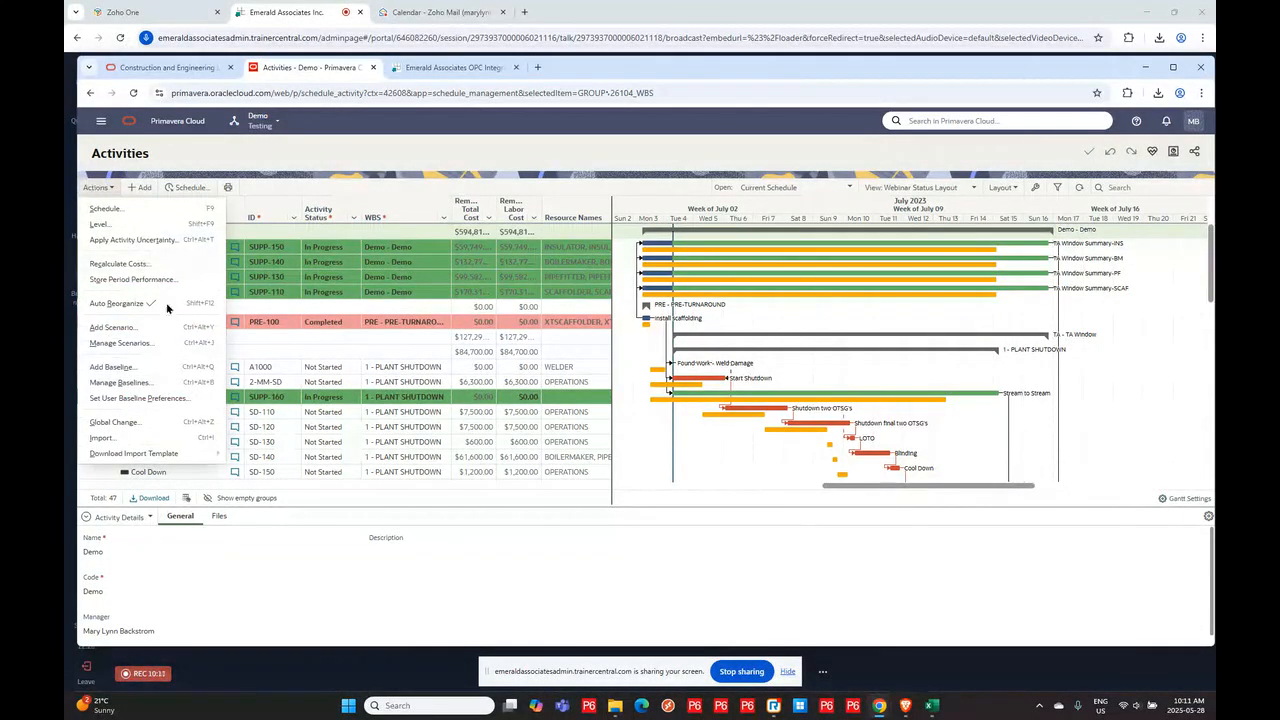
mouse_move(149, 462)
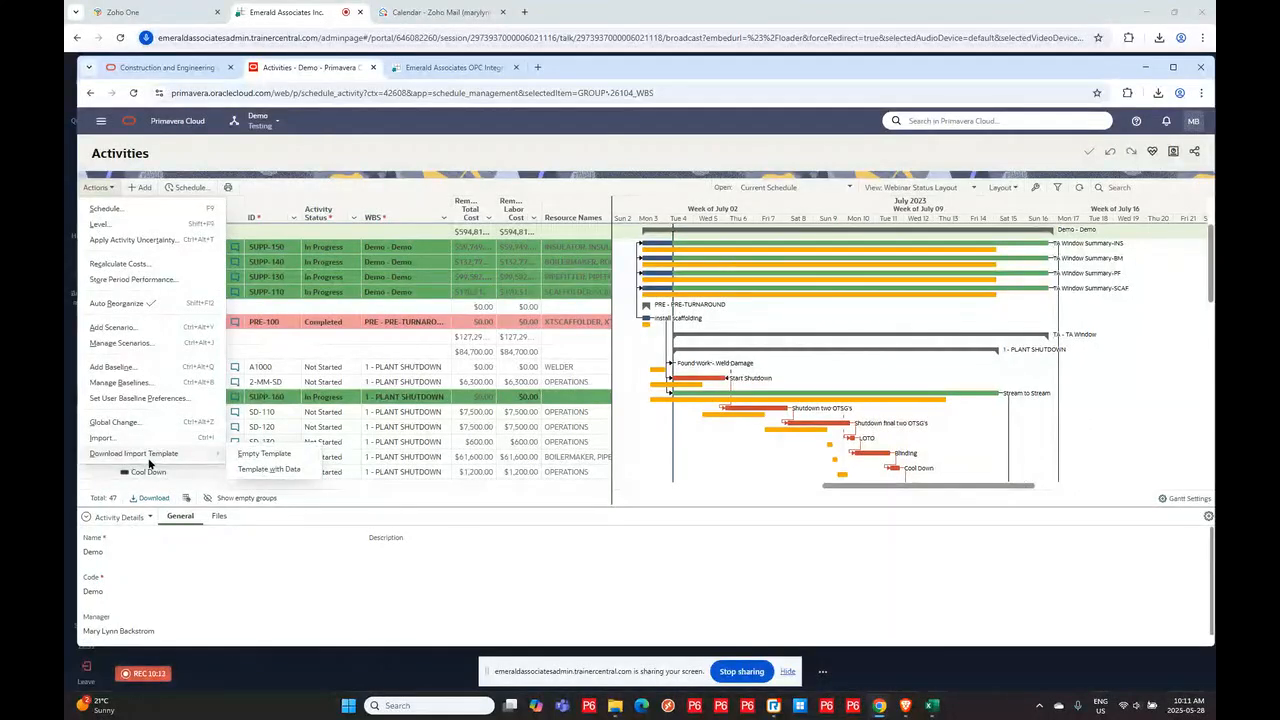
click(267, 470)
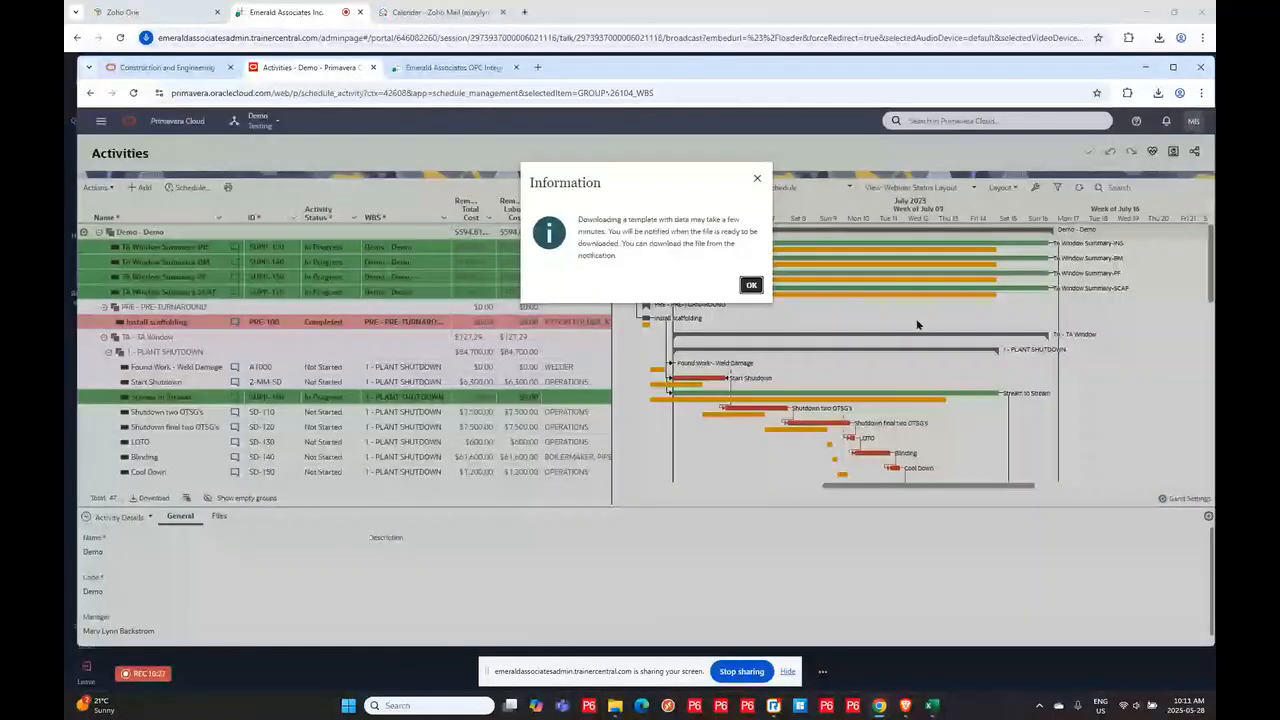
click(749, 285)
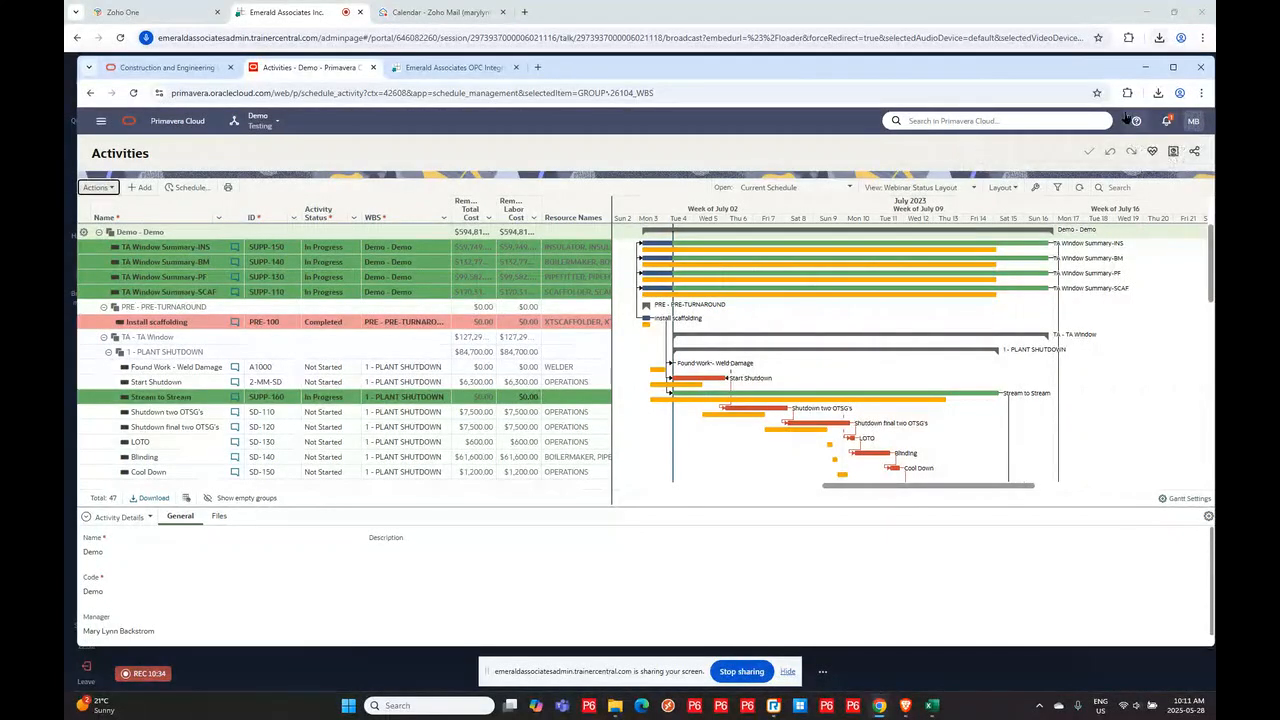
- Open the downloaded ActivitiesExport (14) spreadsheet from the Downloads folder
click(1165, 121)
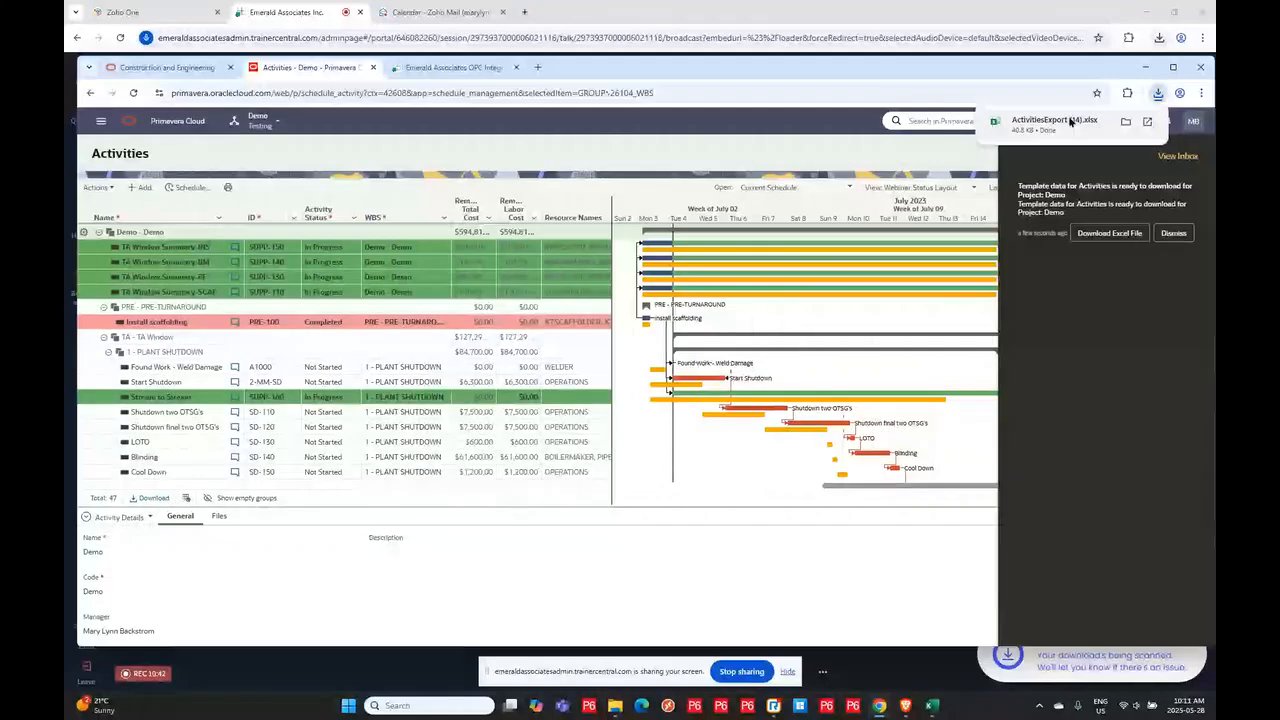
click(1127, 123)
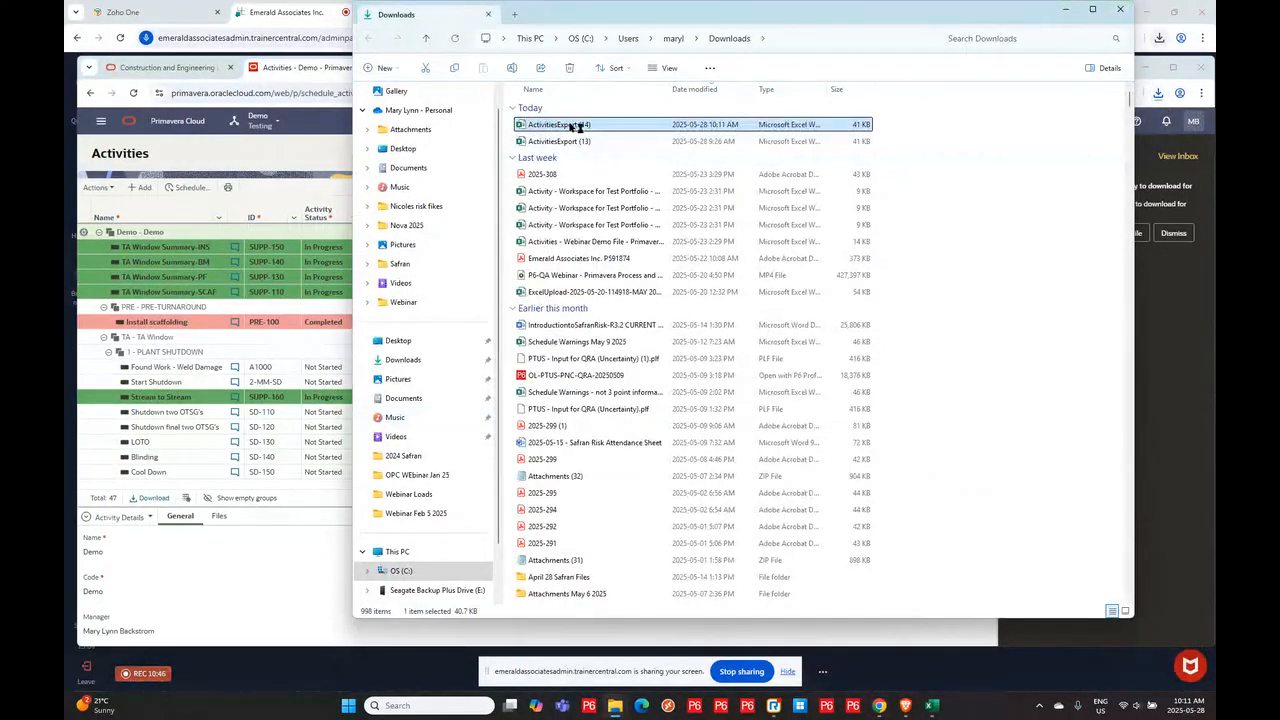
double_click(575, 127)
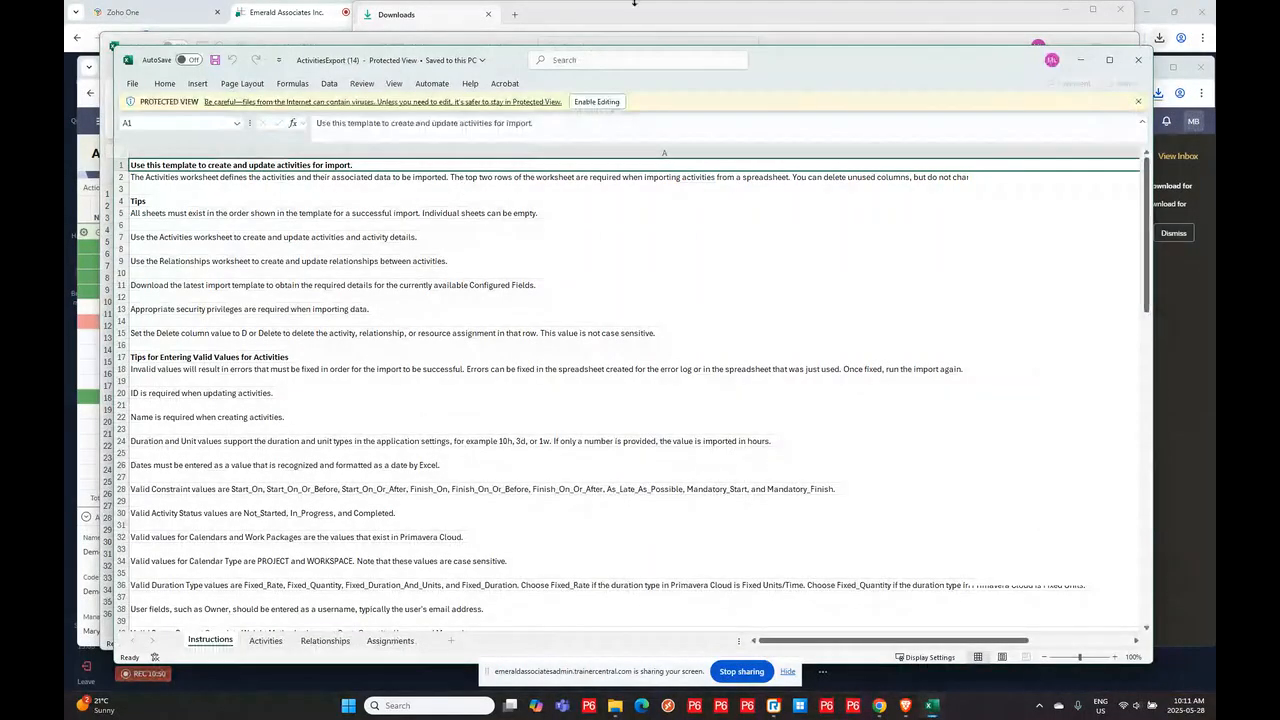
- Enlarge the Excel window and review the Activities worksheet of the template
drag(825, 65, 795, 58)
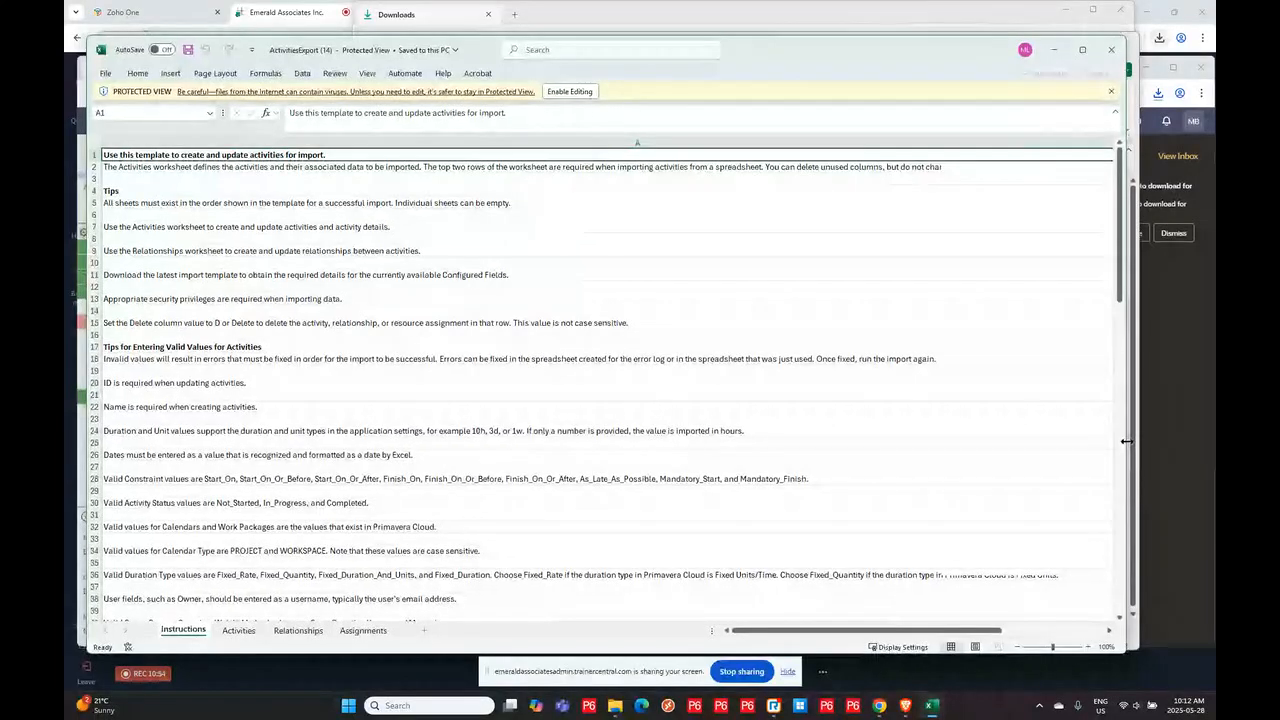
drag(1126, 443, 1184, 443)
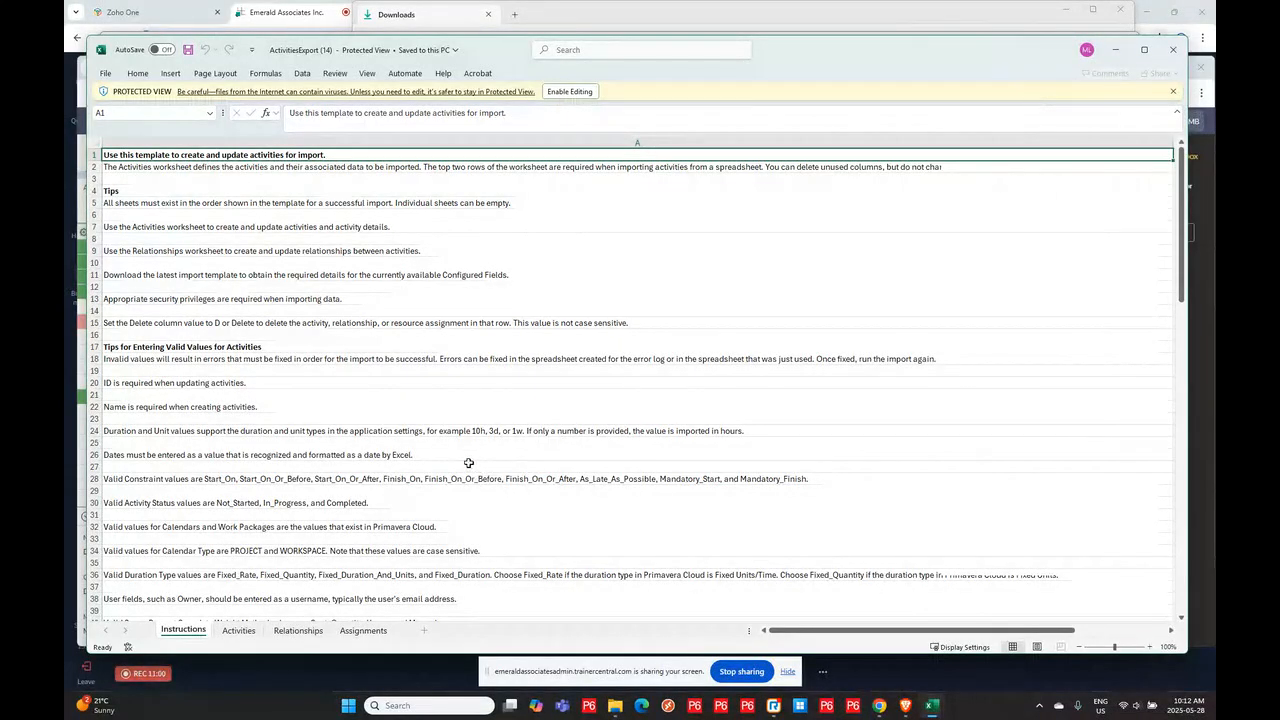
click(238, 630)
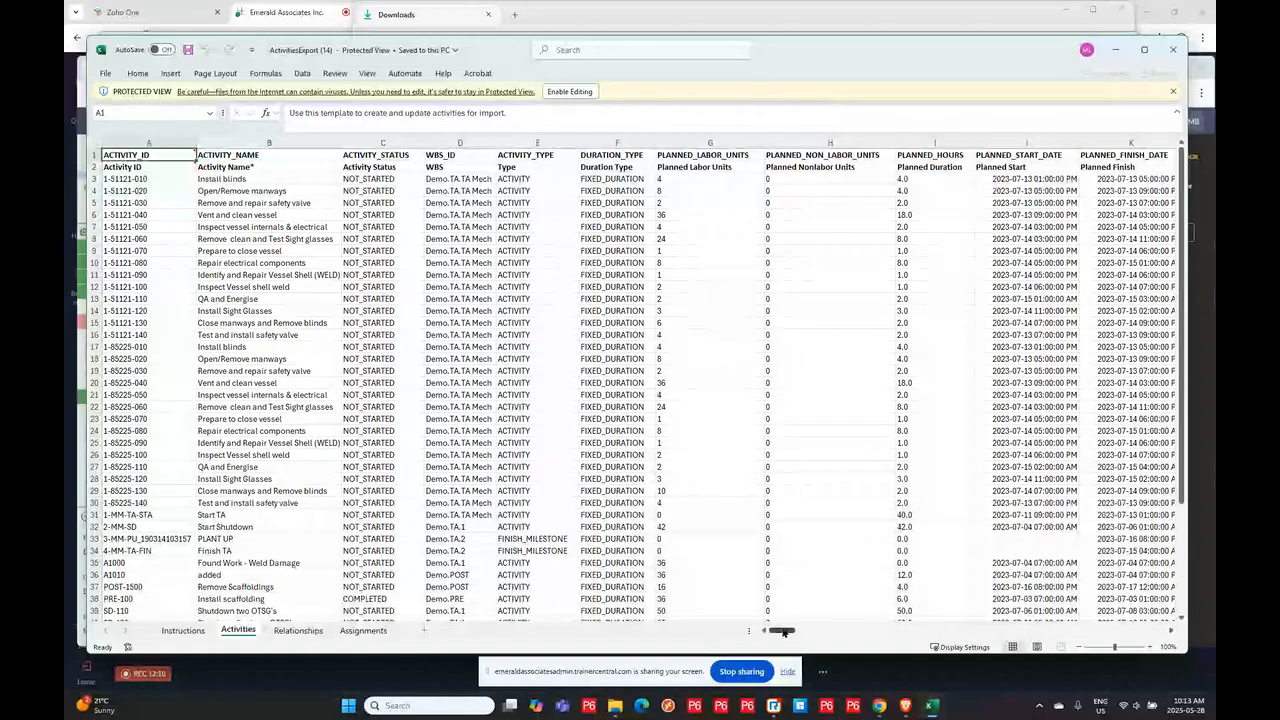
drag(784, 633, 487, 600)
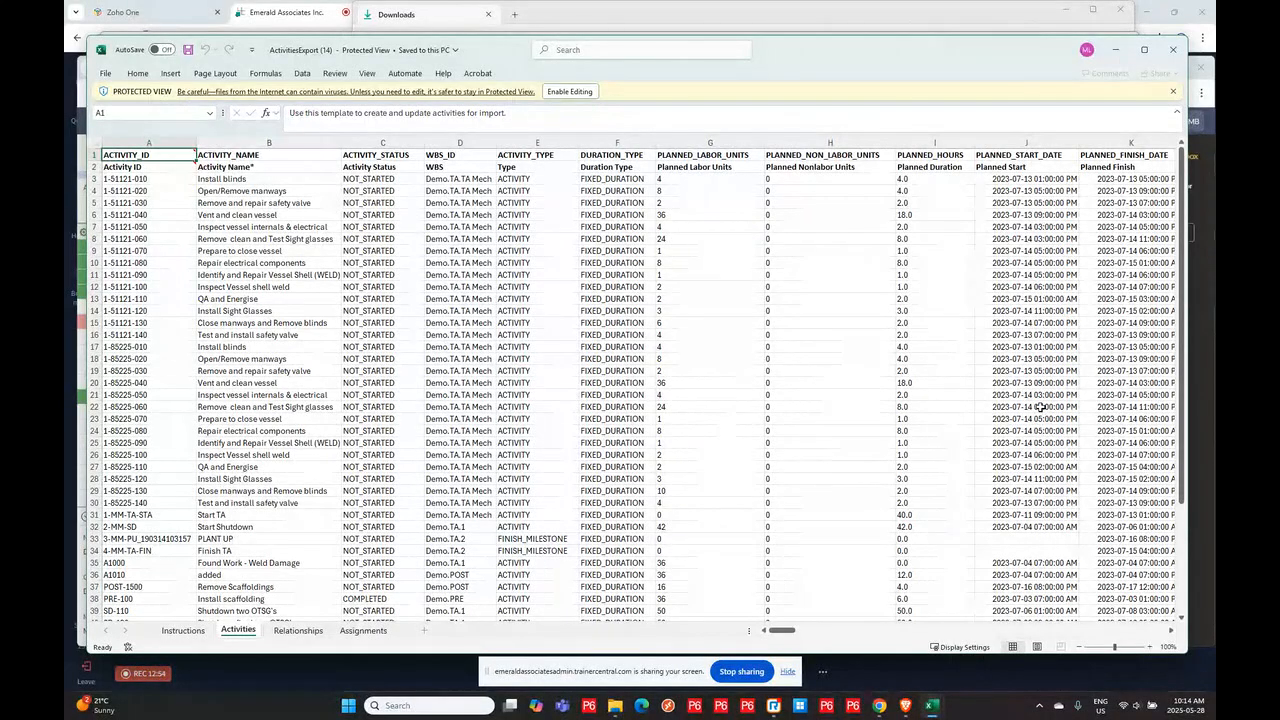
- Minimize the Excel and Downloads windows and dismiss the template download notification in Primavera Cloud
click(1117, 50)
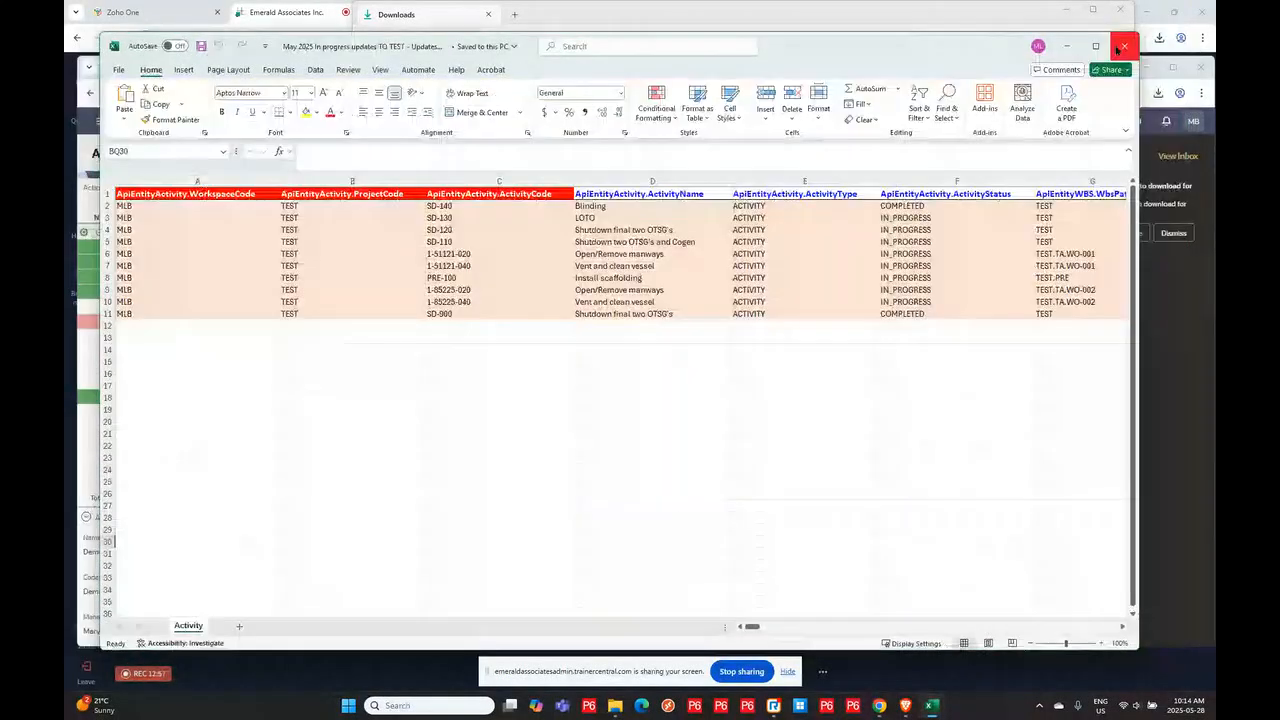
click(1063, 41)
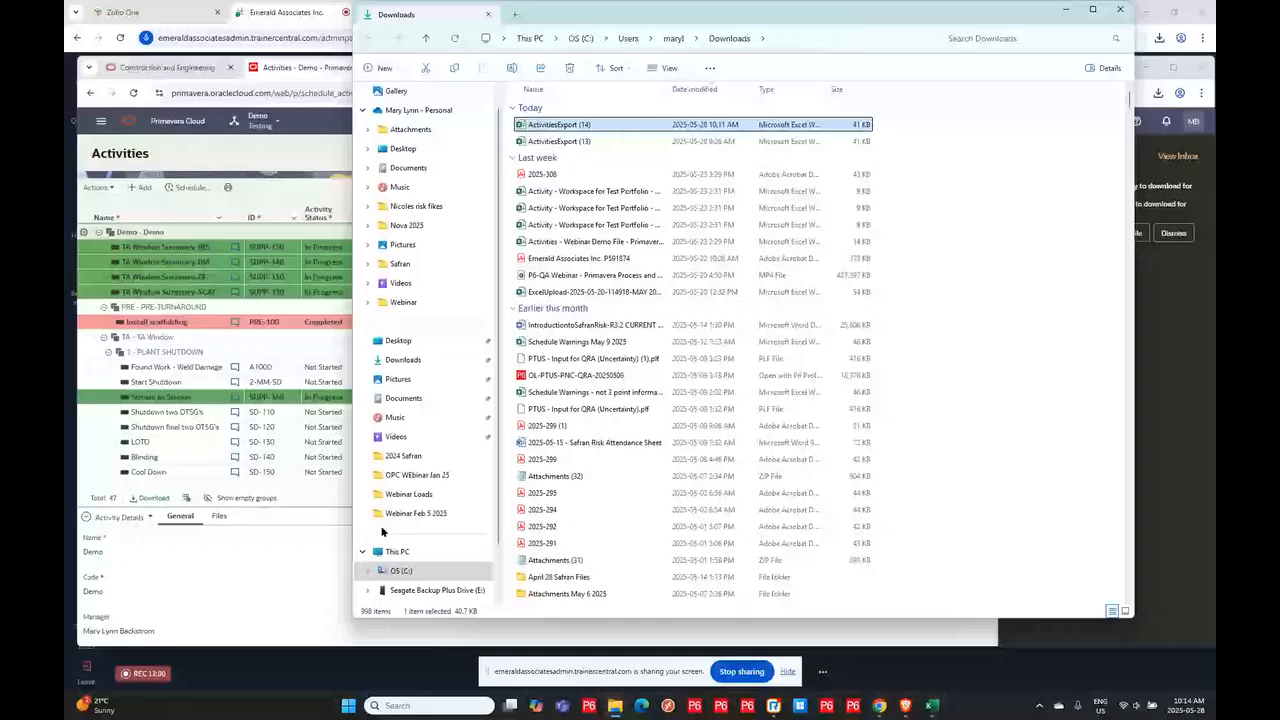
click(1064, 10)
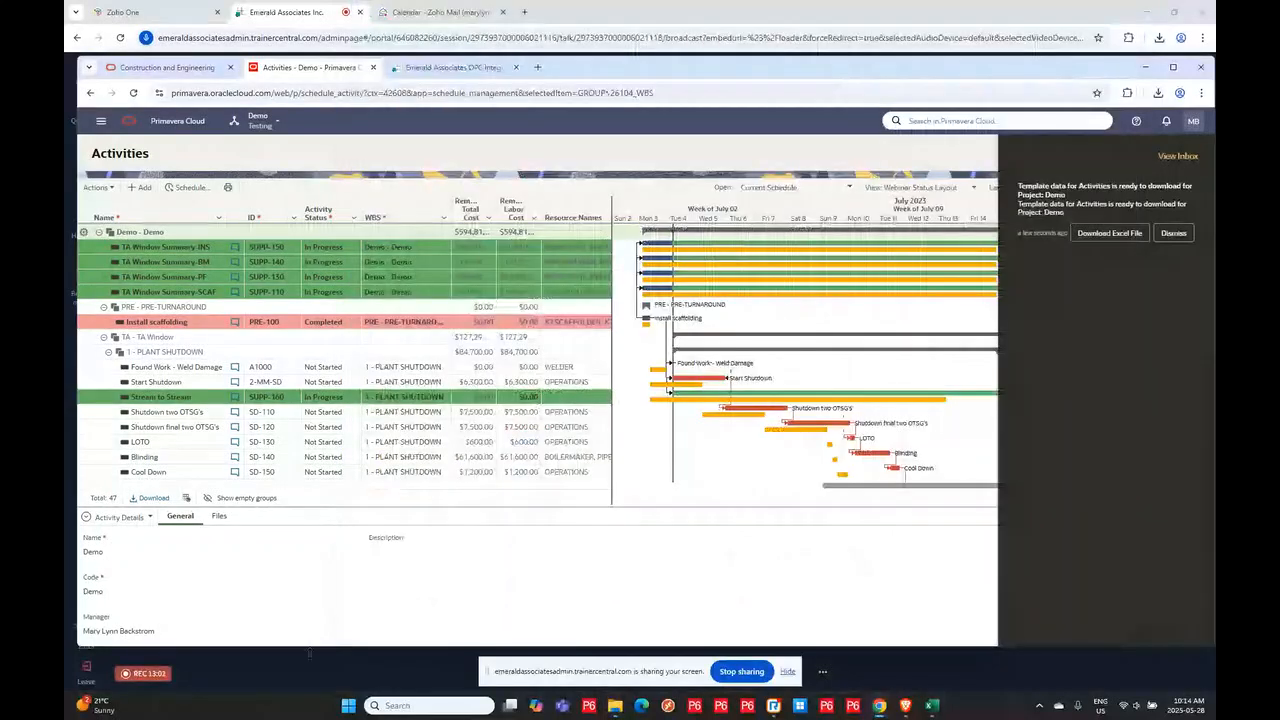
click(1175, 234)
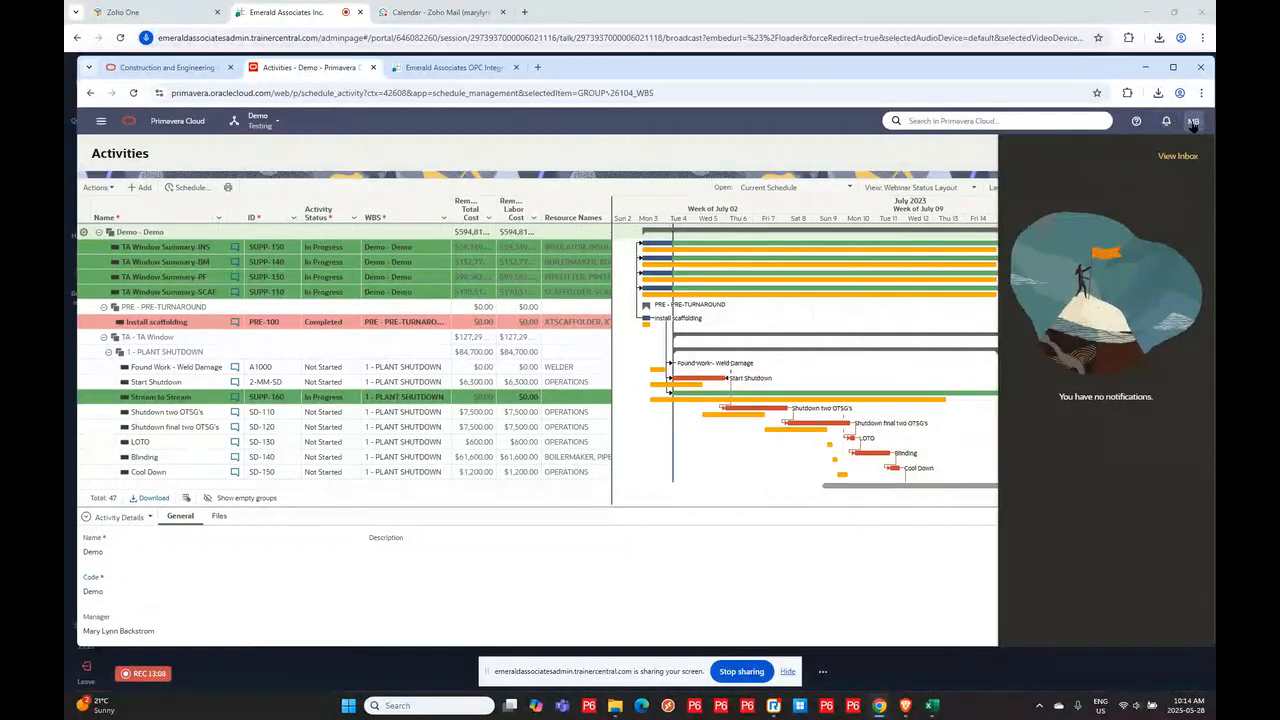
drag(243, 597, 871, 516)
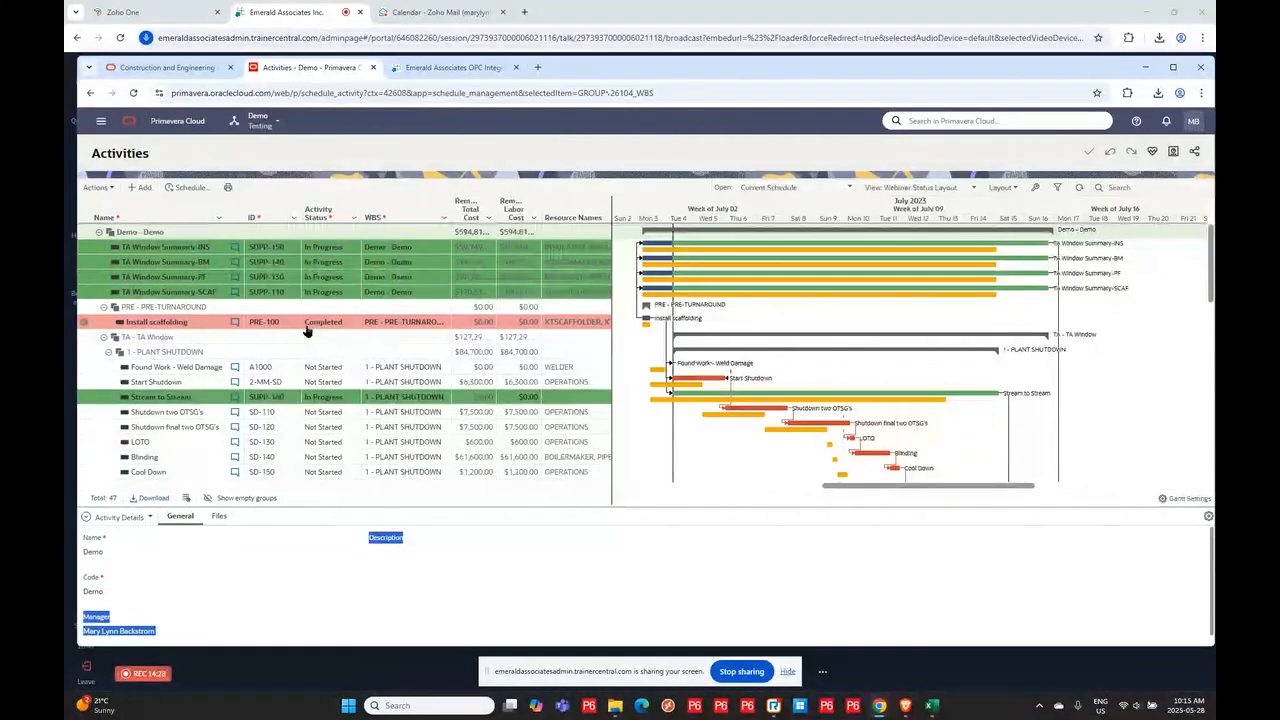
click(96, 187)
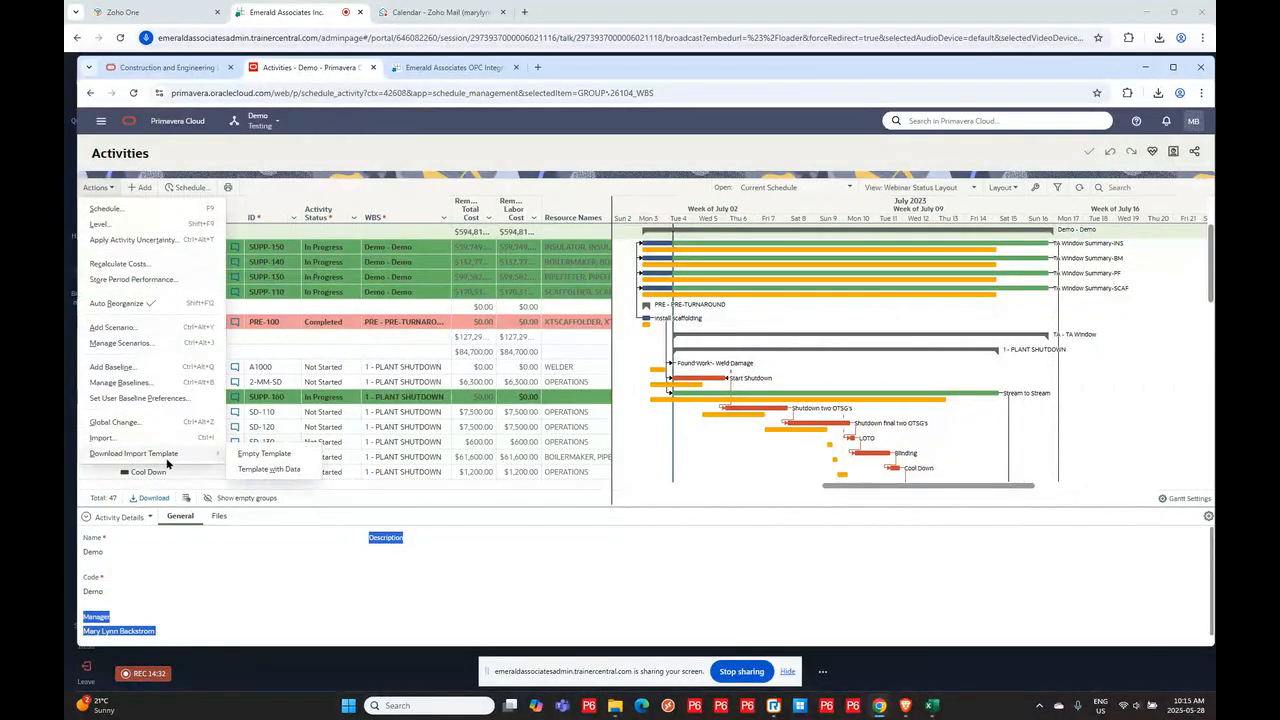
click(298, 602)
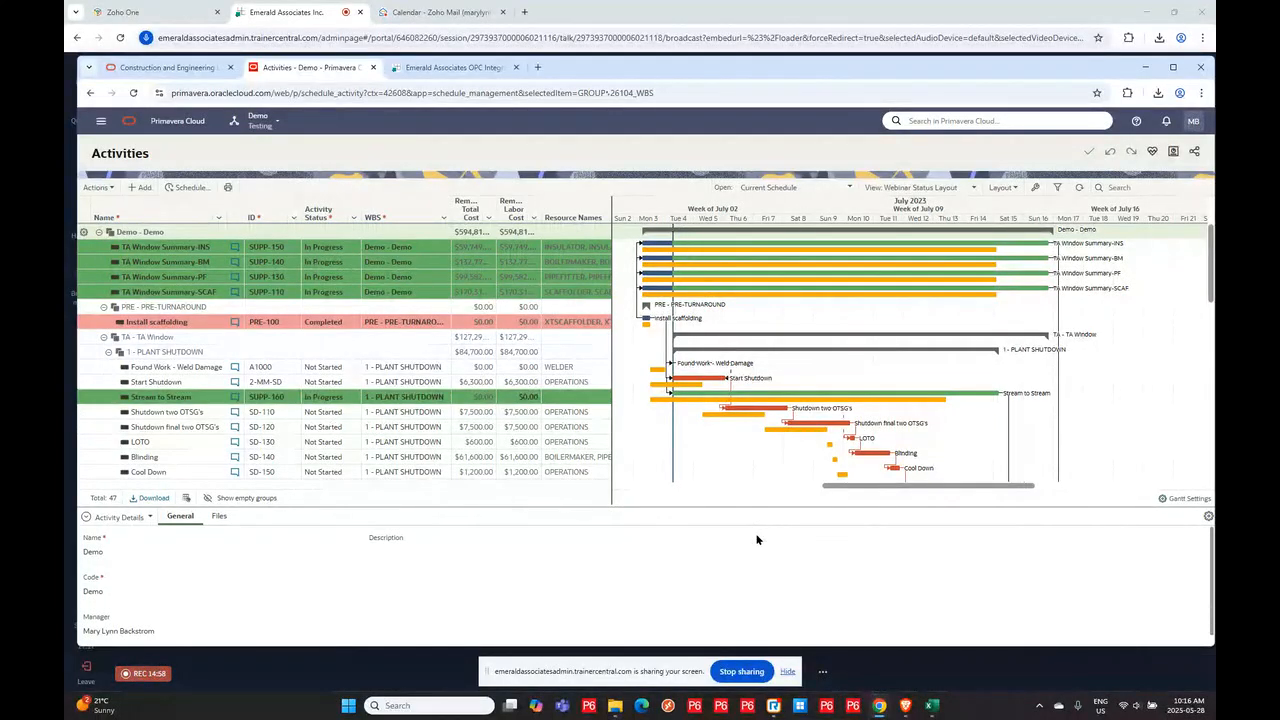
- Switch the lower panel to Project Usage and select all resources to show their usage histogram
click(120, 517)
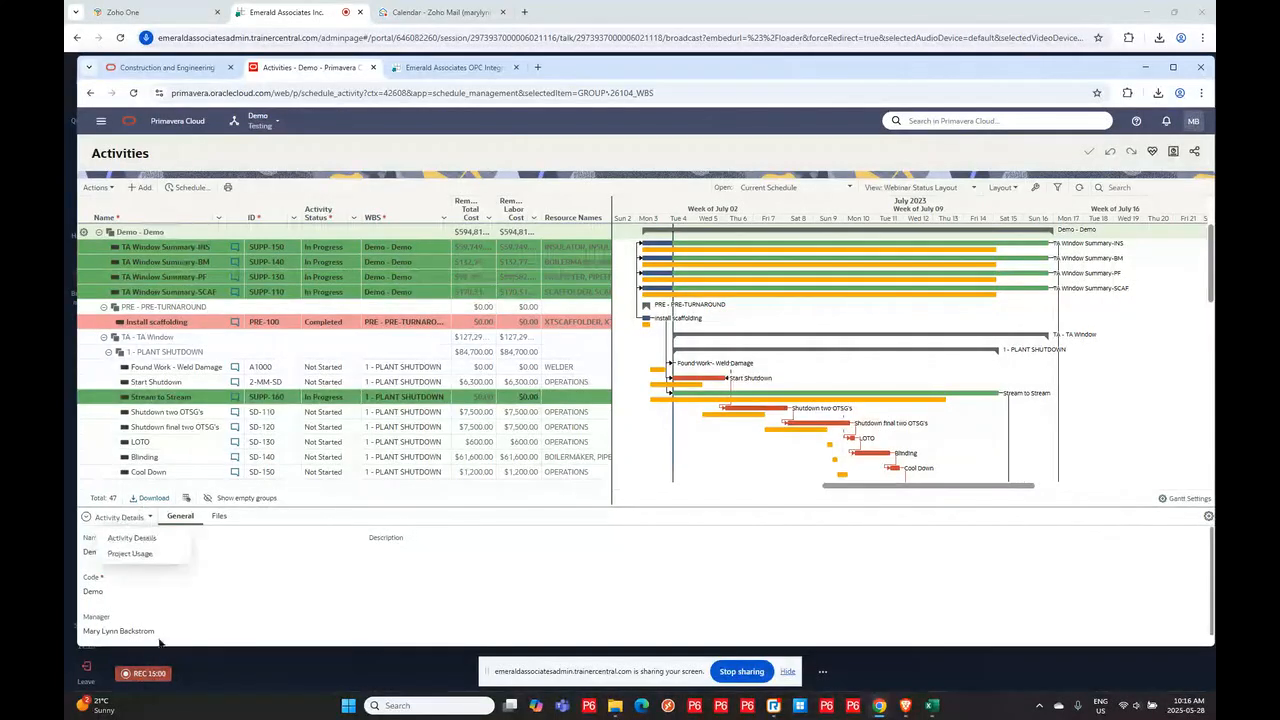
click(126, 555)
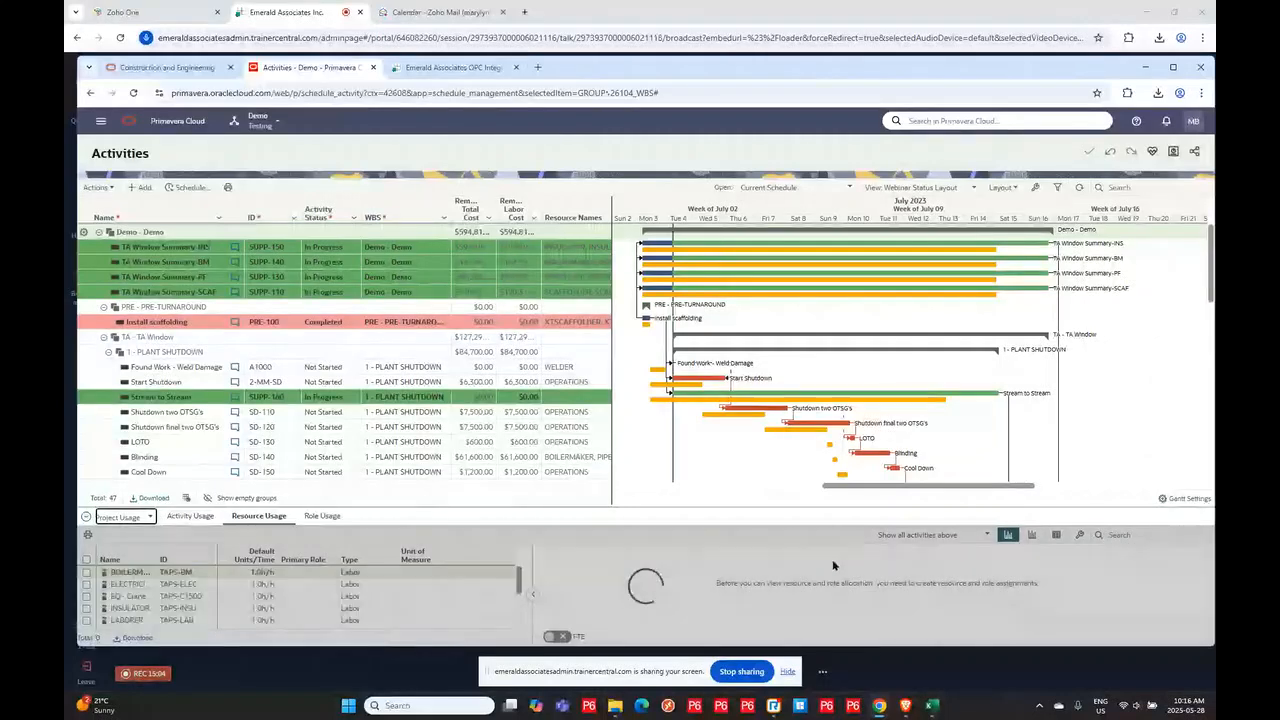
click(86, 560)
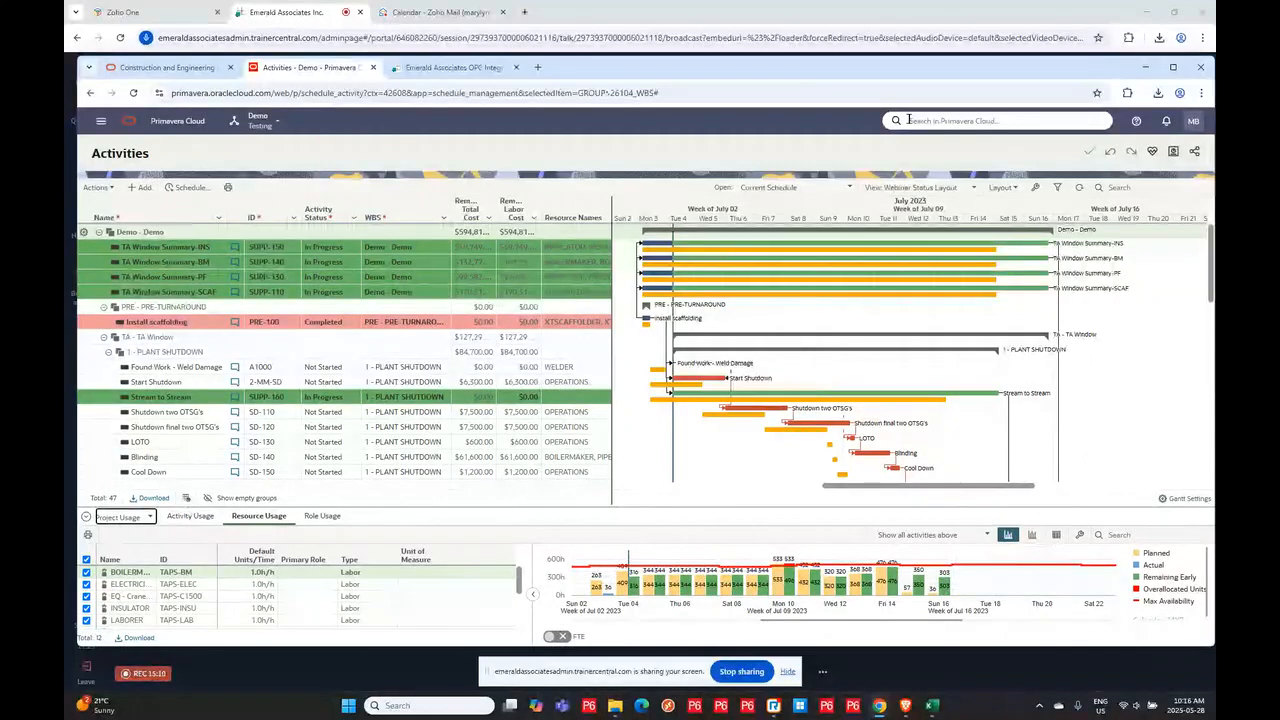
mouse_move(629, 590)
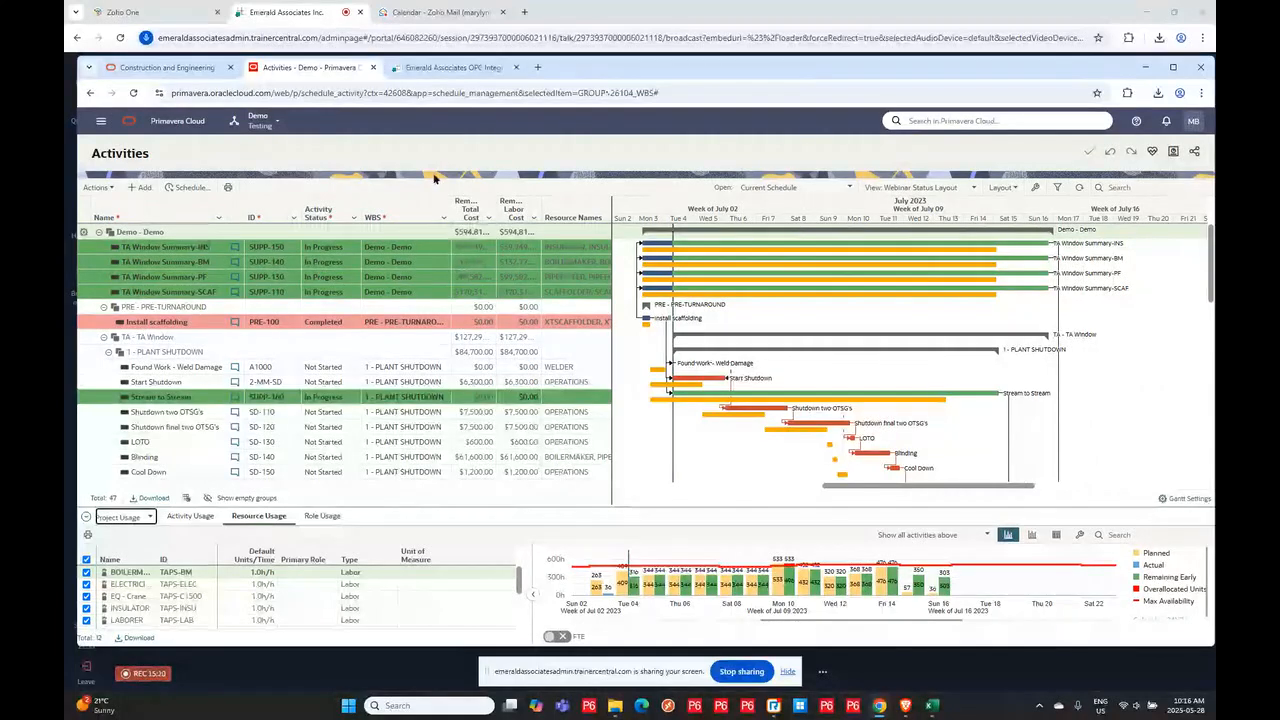
- Switch to the OPC-Integrator tab and sign in with the saved username and the pasted account password
click(450, 67)
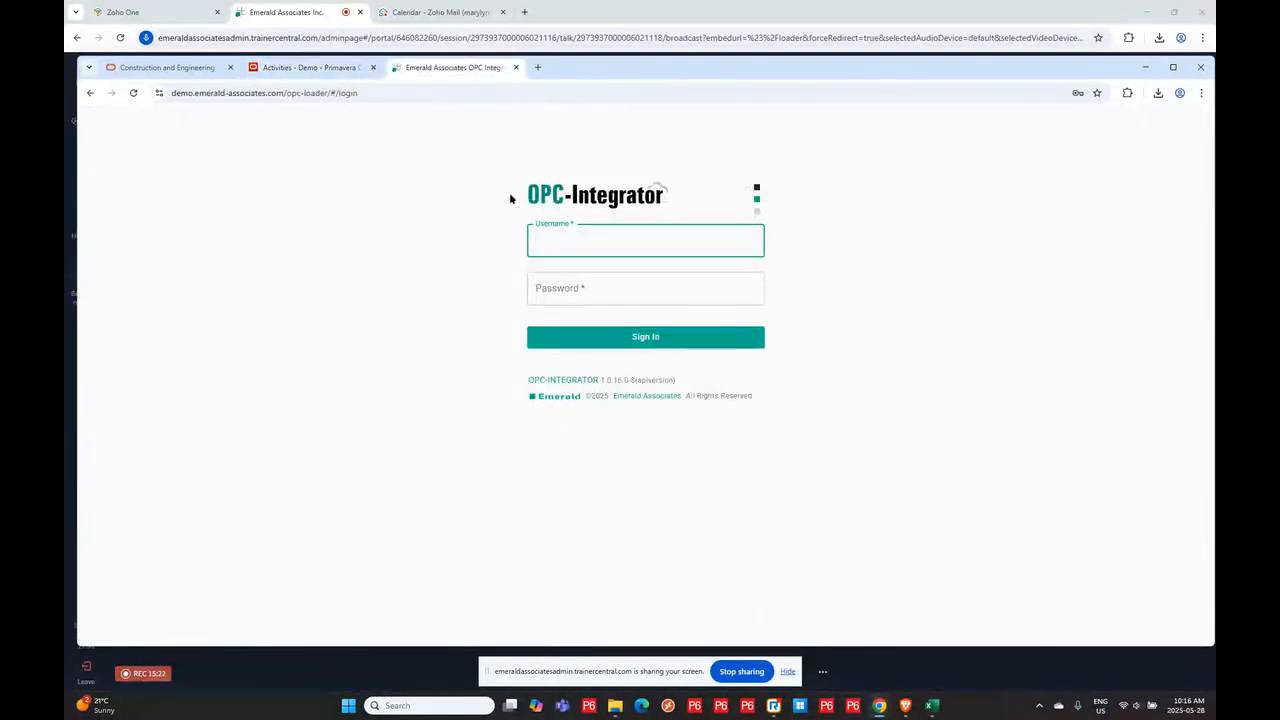
click(548, 247)
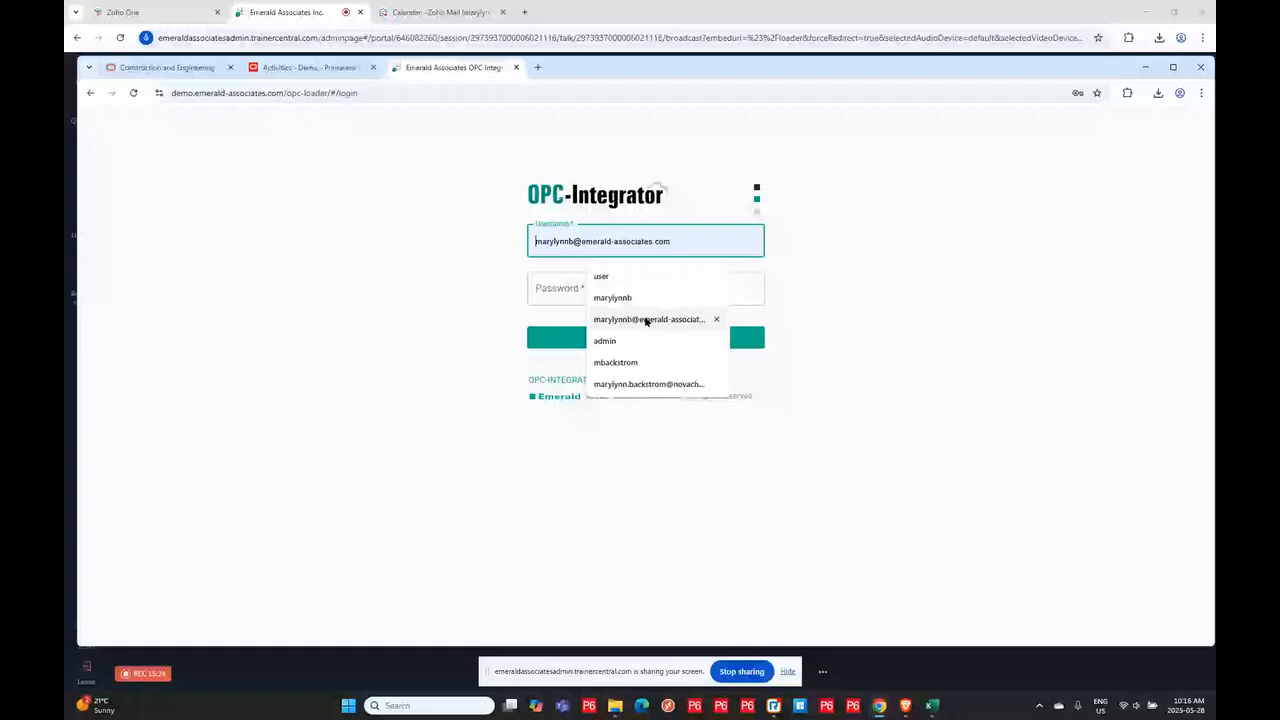
click(645, 319)
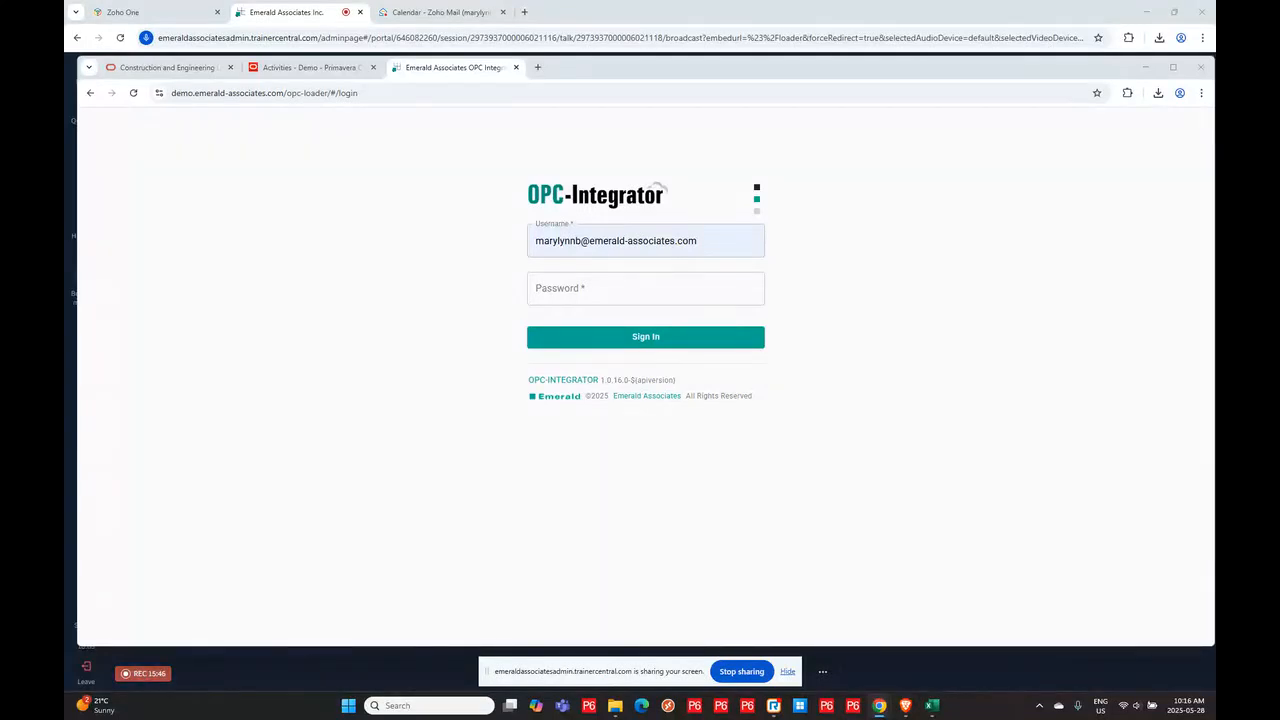
click(532, 288)
key(ctrl+v)
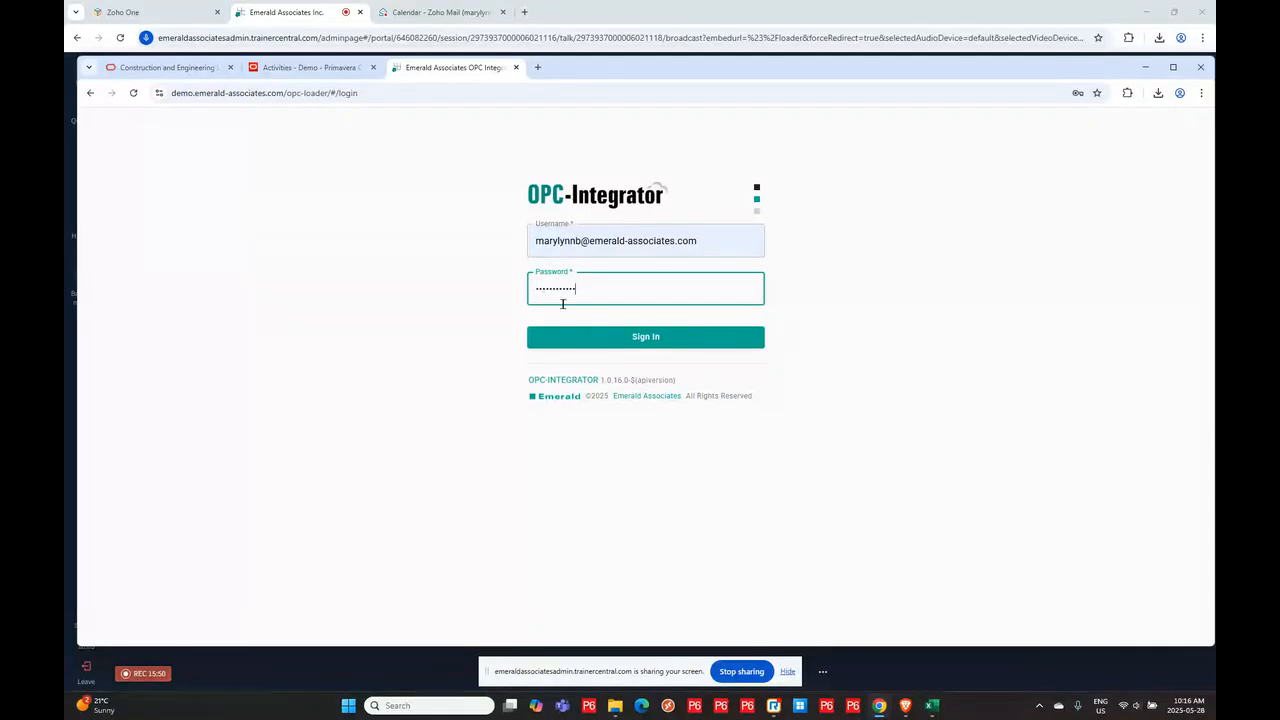
click(565, 335)
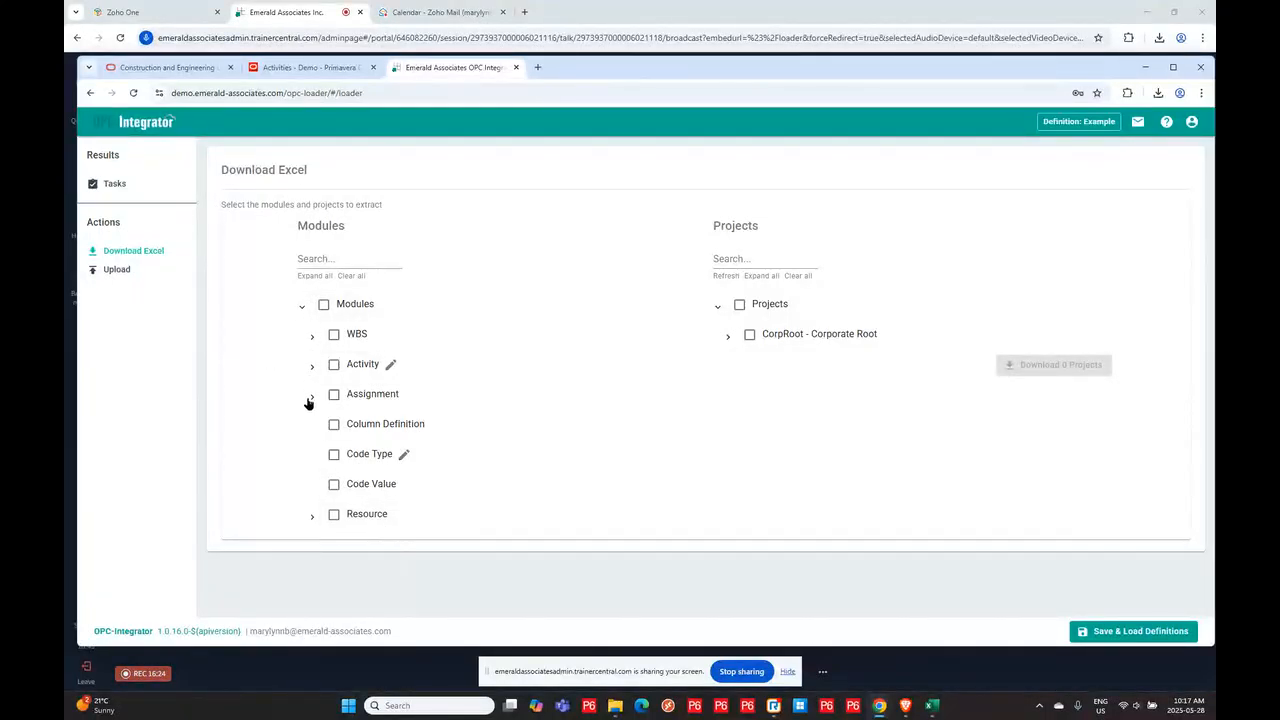
- Expand the Activity module and open its column customization to review the fields, then close it
click(311, 366)
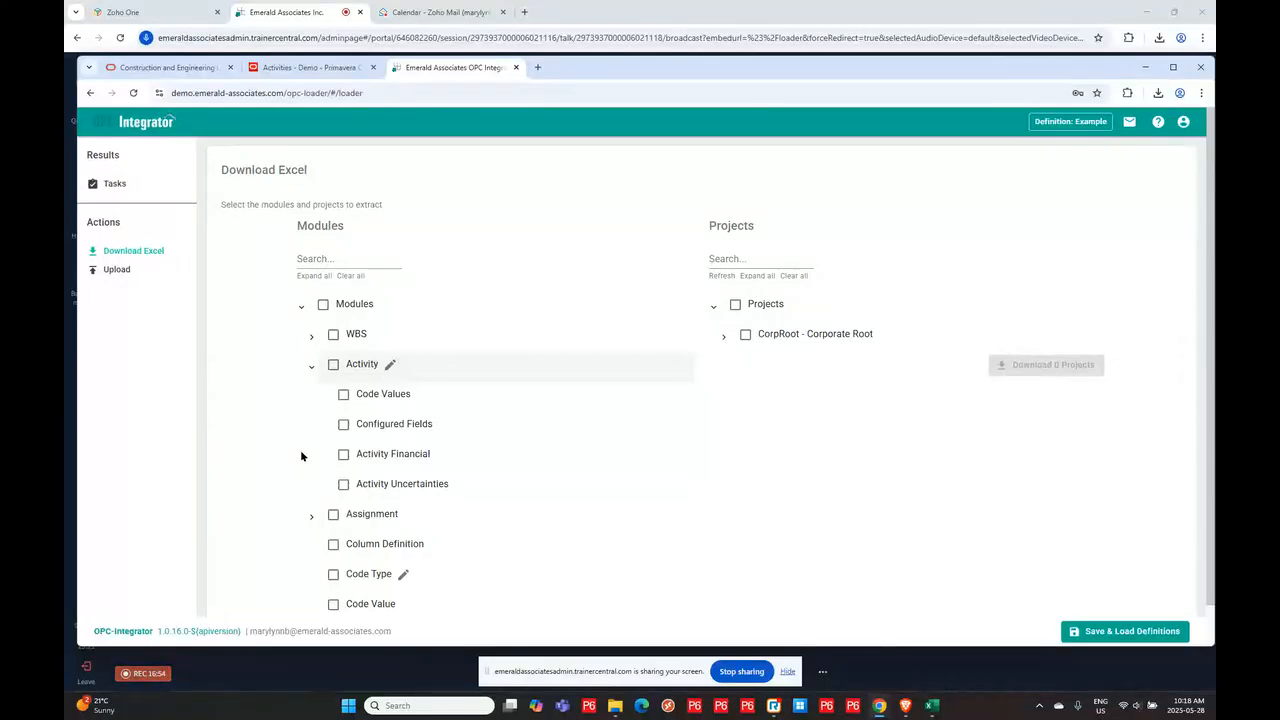
click(389, 365)
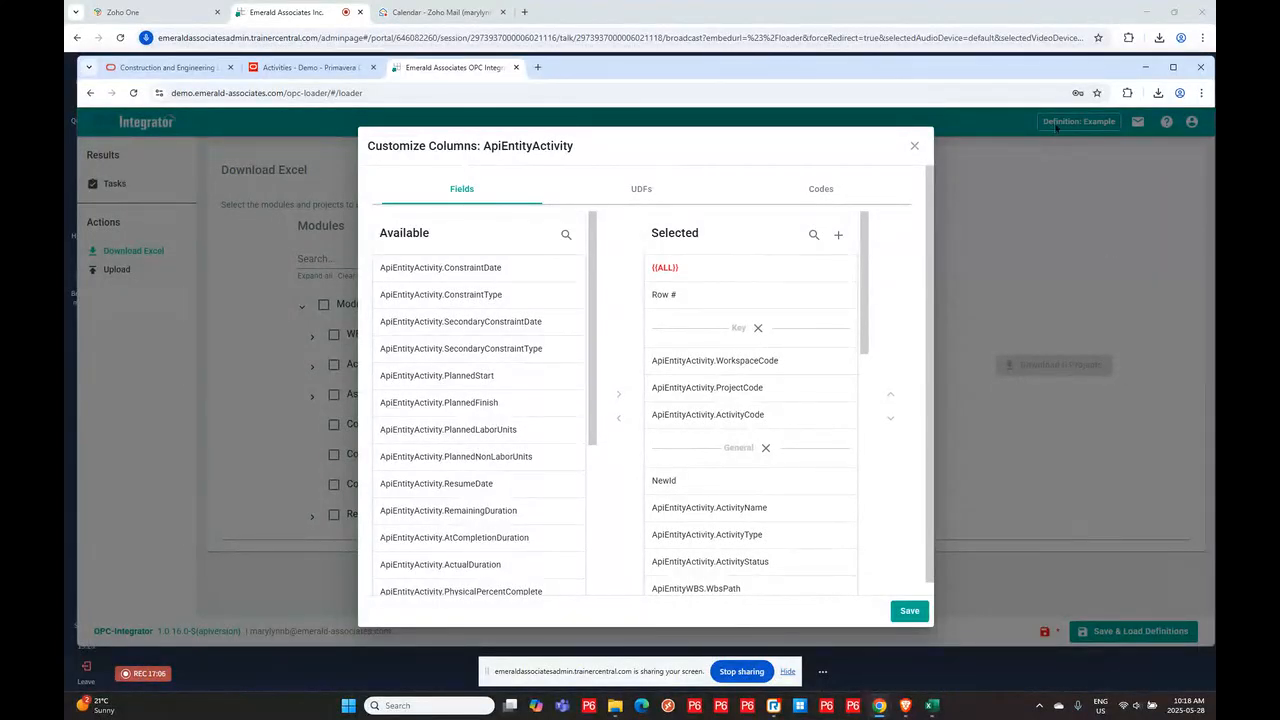
click(914, 146)
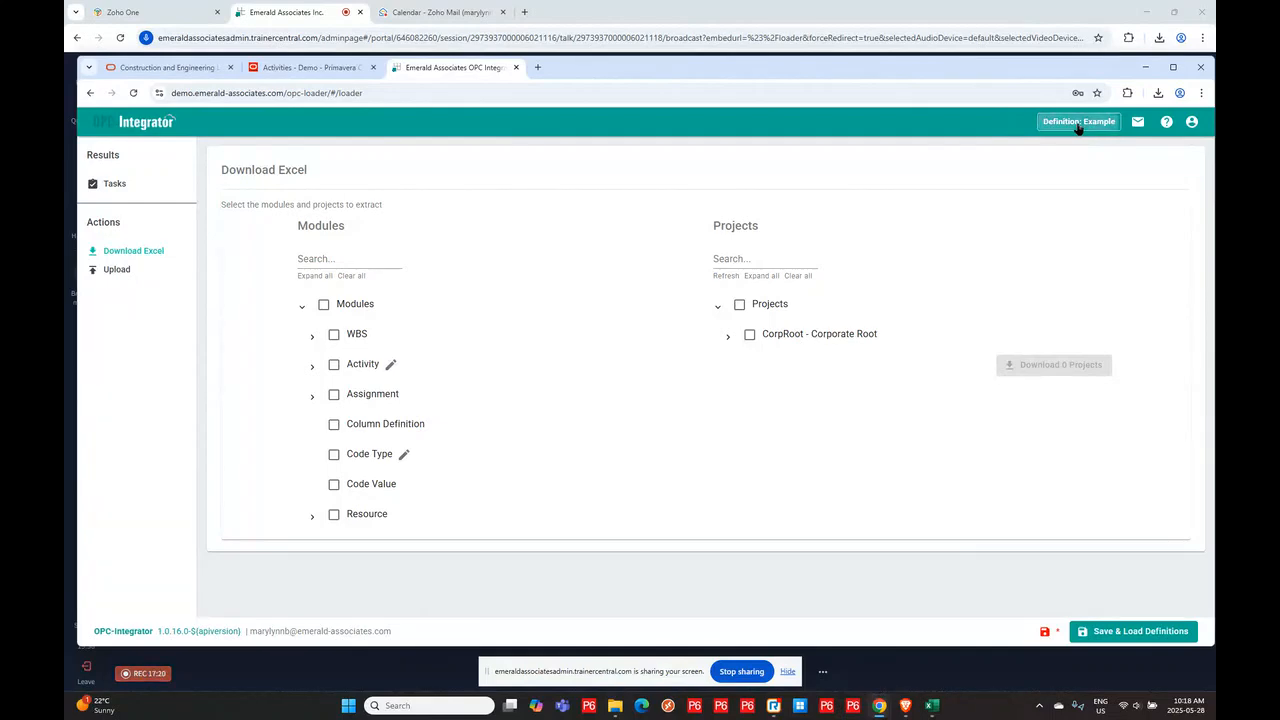
- Load the Blank Definition loader definition, discarding pending changes
click(1120, 635)
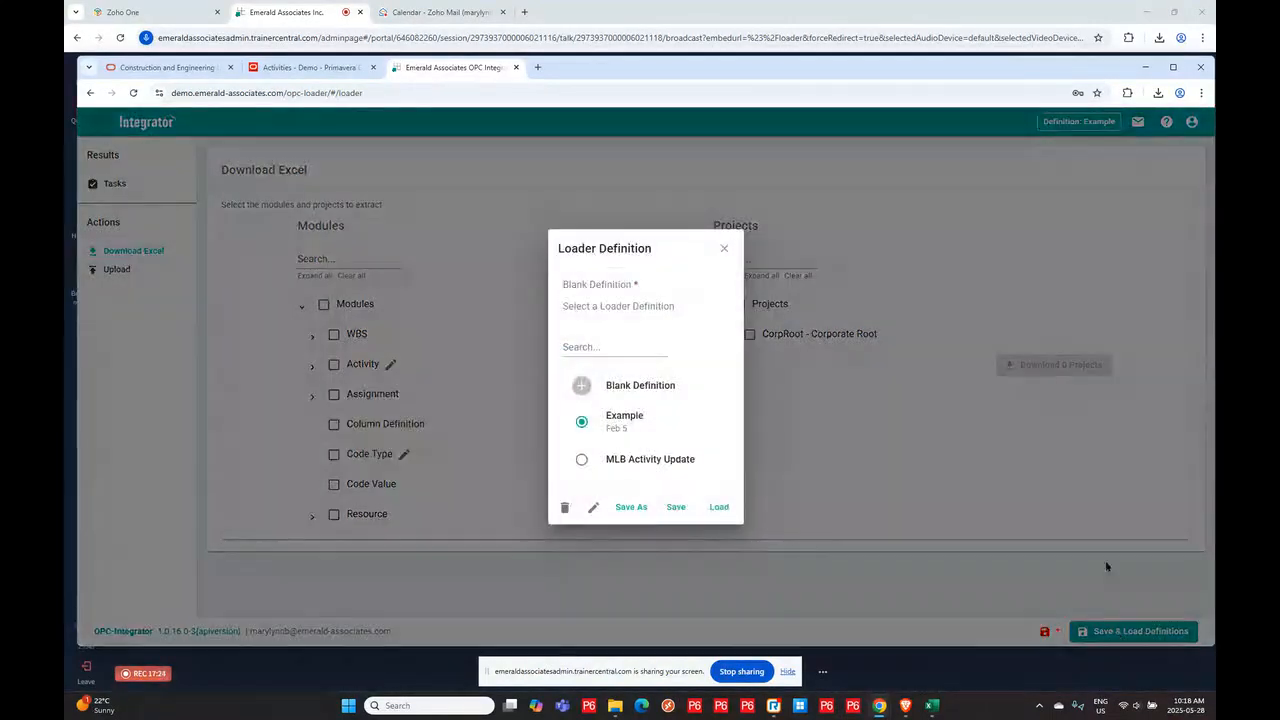
click(583, 385)
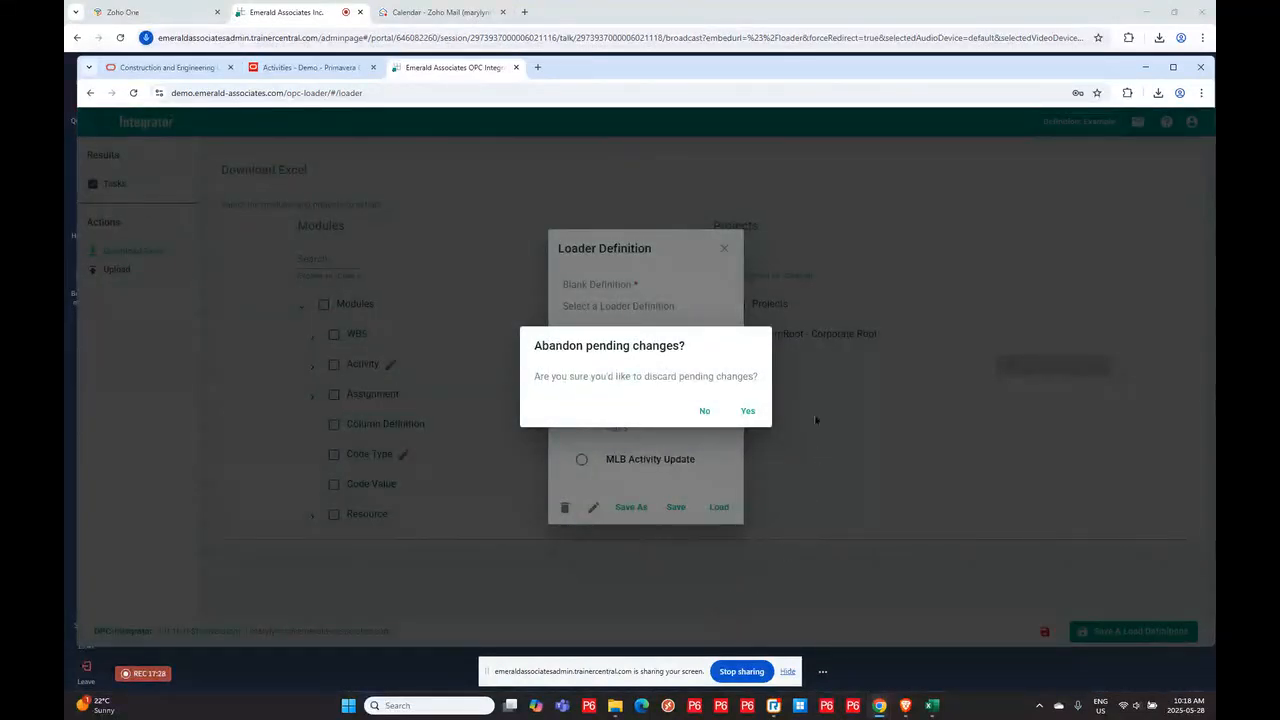
click(747, 411)
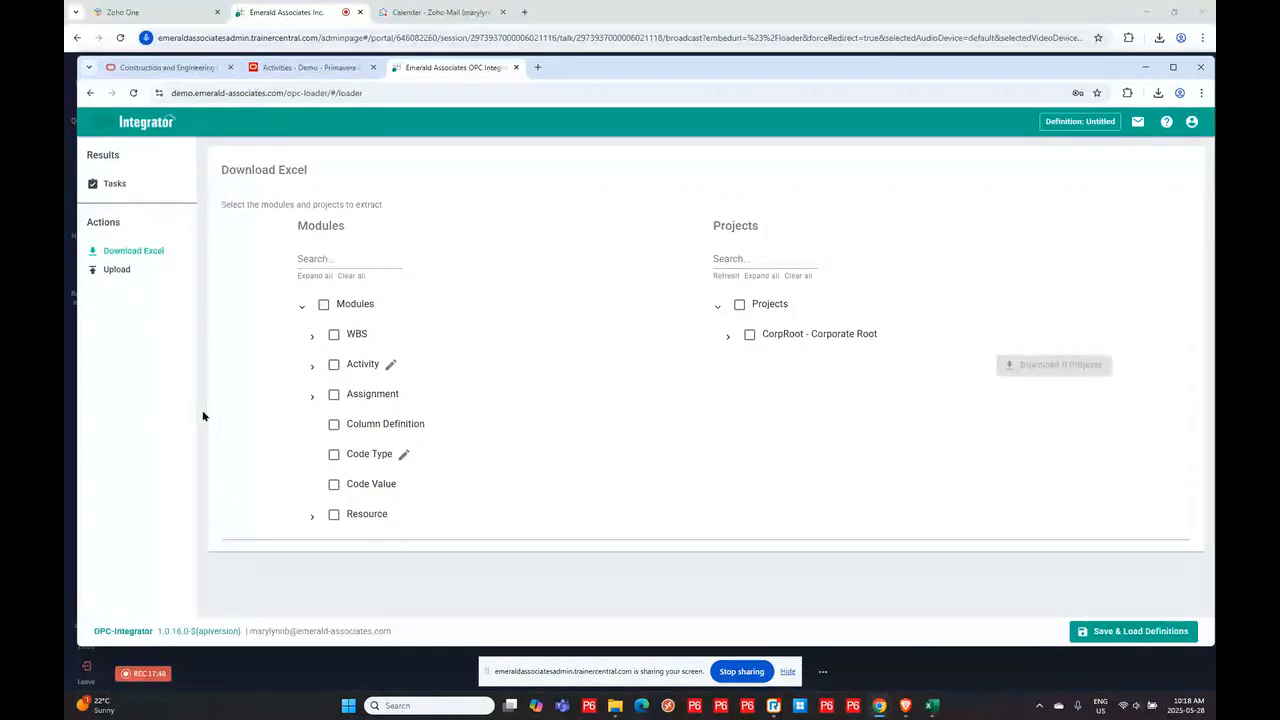
- Open the Activity column customization and remove the PlannedStart, PlannedFinish, PlannedLaborUnits and PlannedNonLaborUnits fields from the selection
click(391, 366)
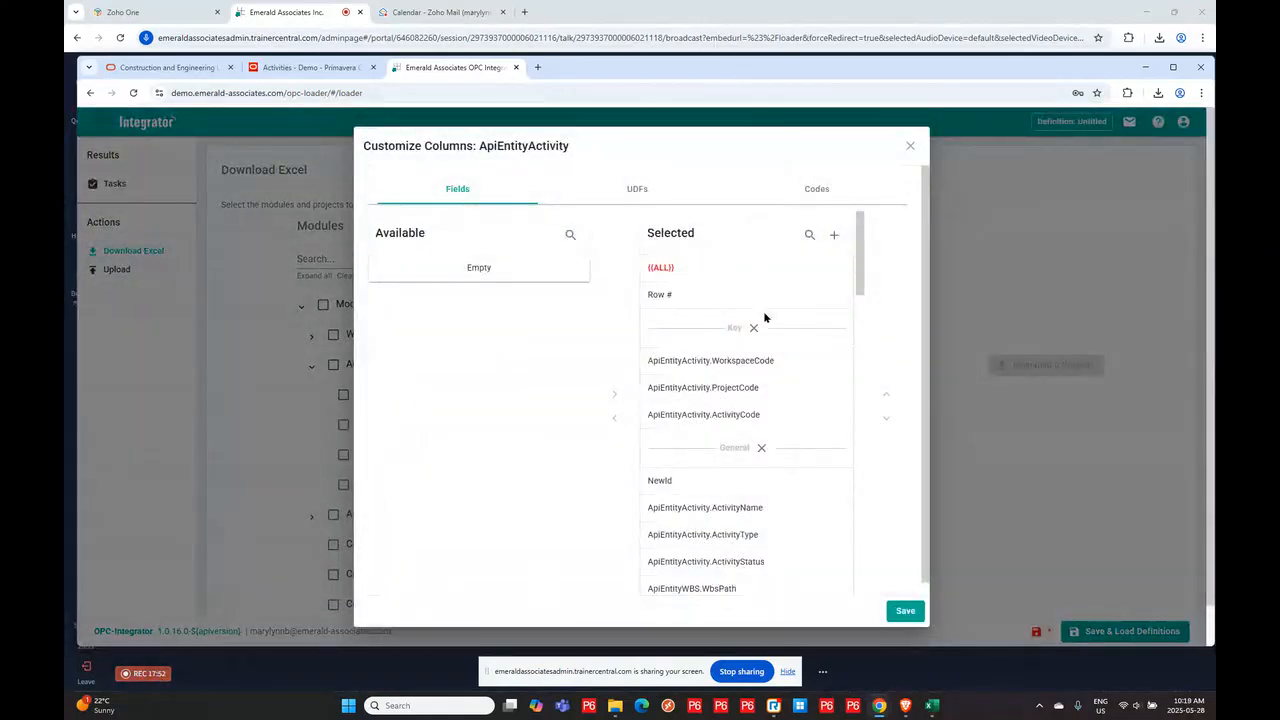
drag(860, 236, 884, 206)
drag(859, 249, 876, 293)
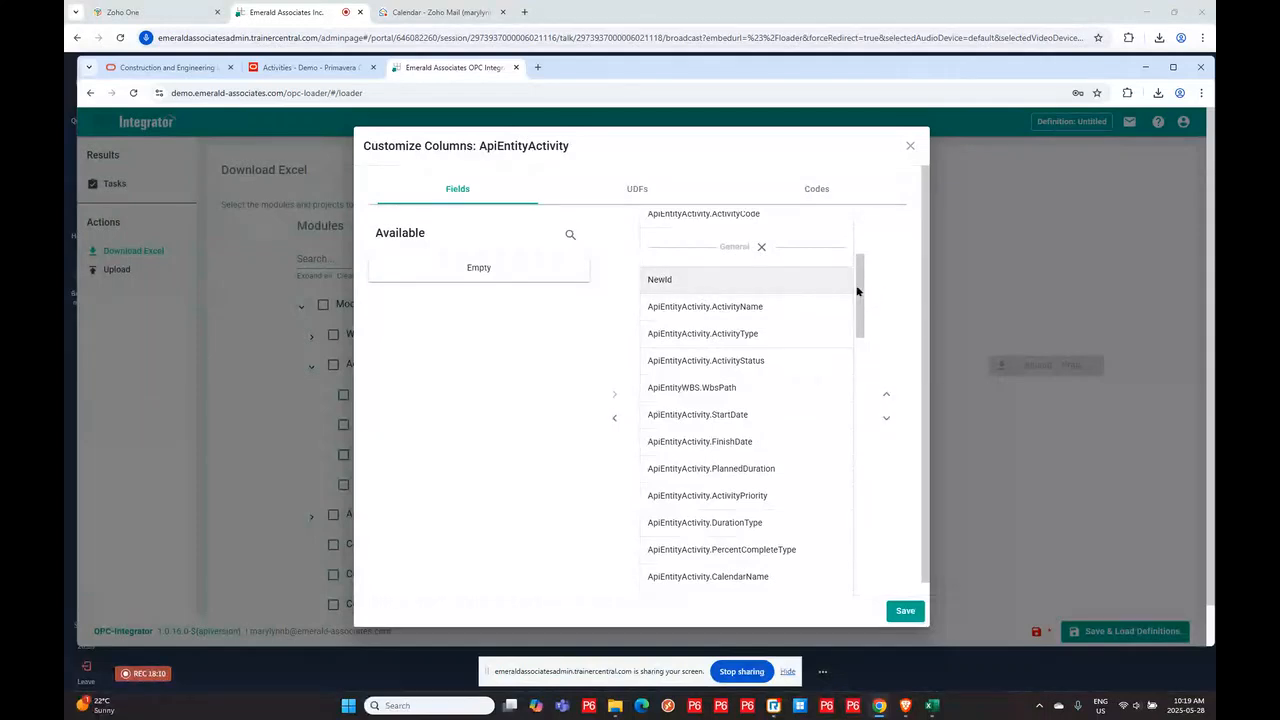
drag(857, 283, 877, 324)
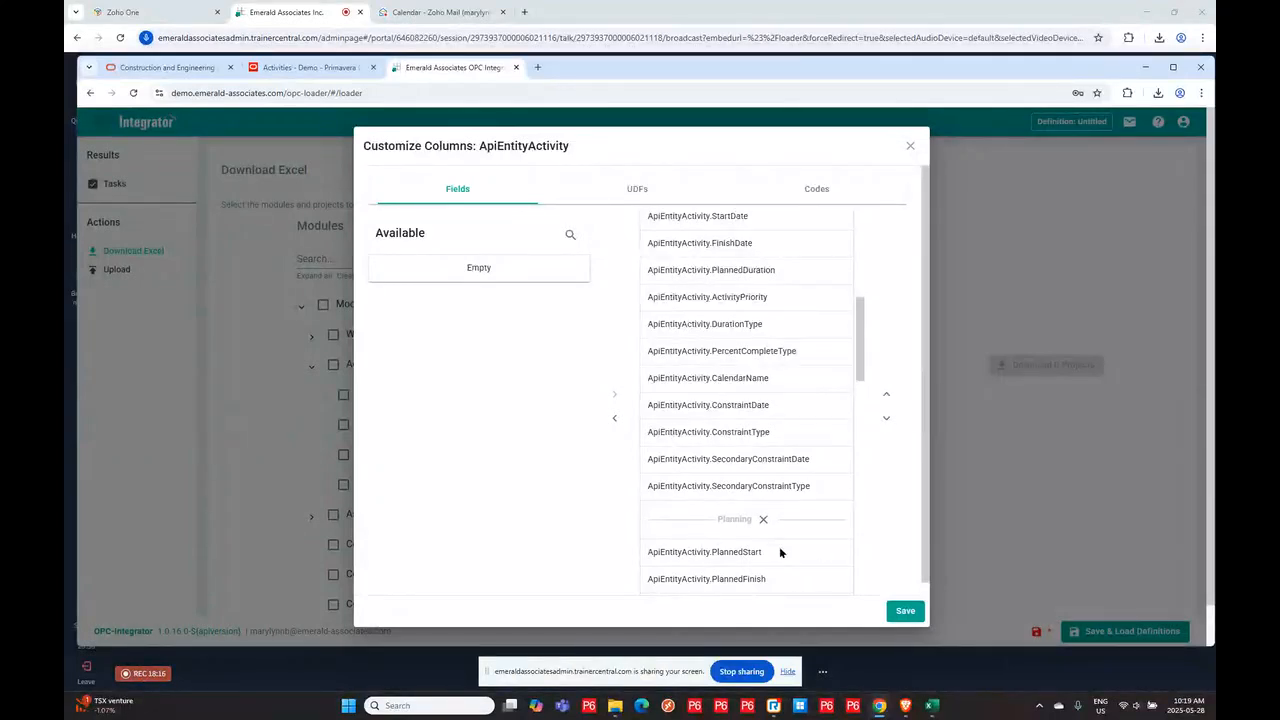
drag(857, 332, 800, 366)
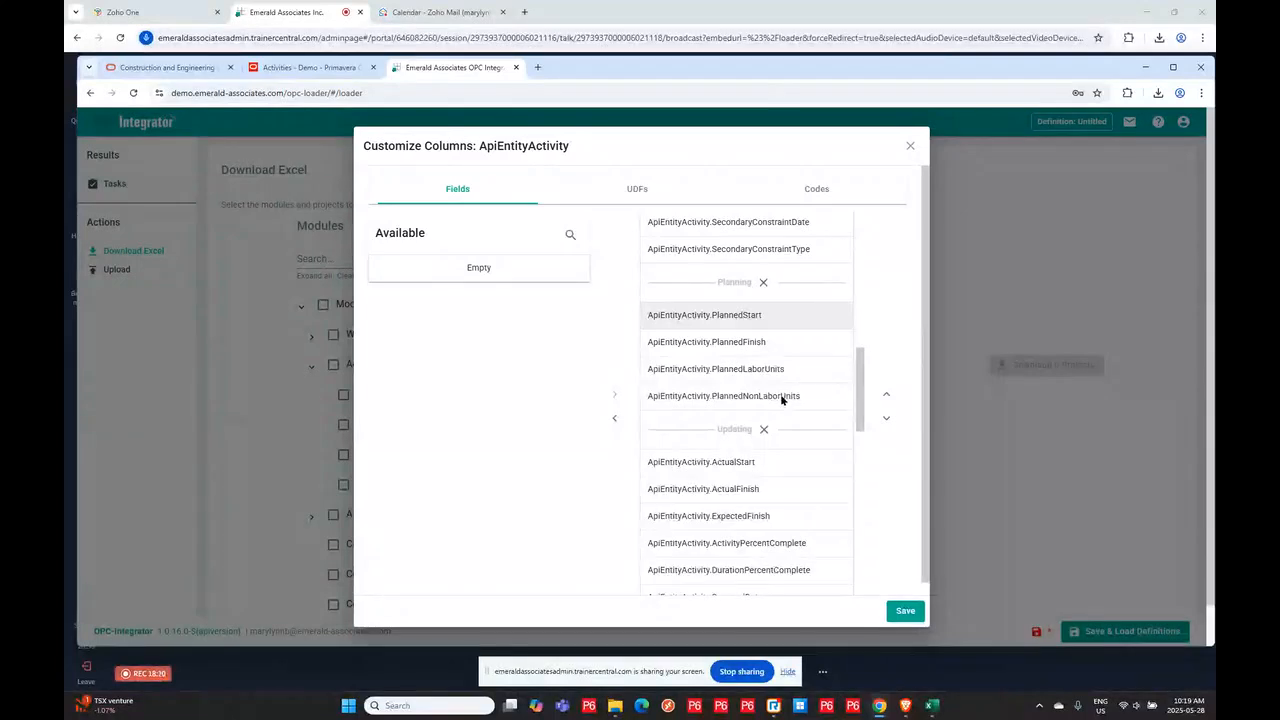
shift+click(782, 397)
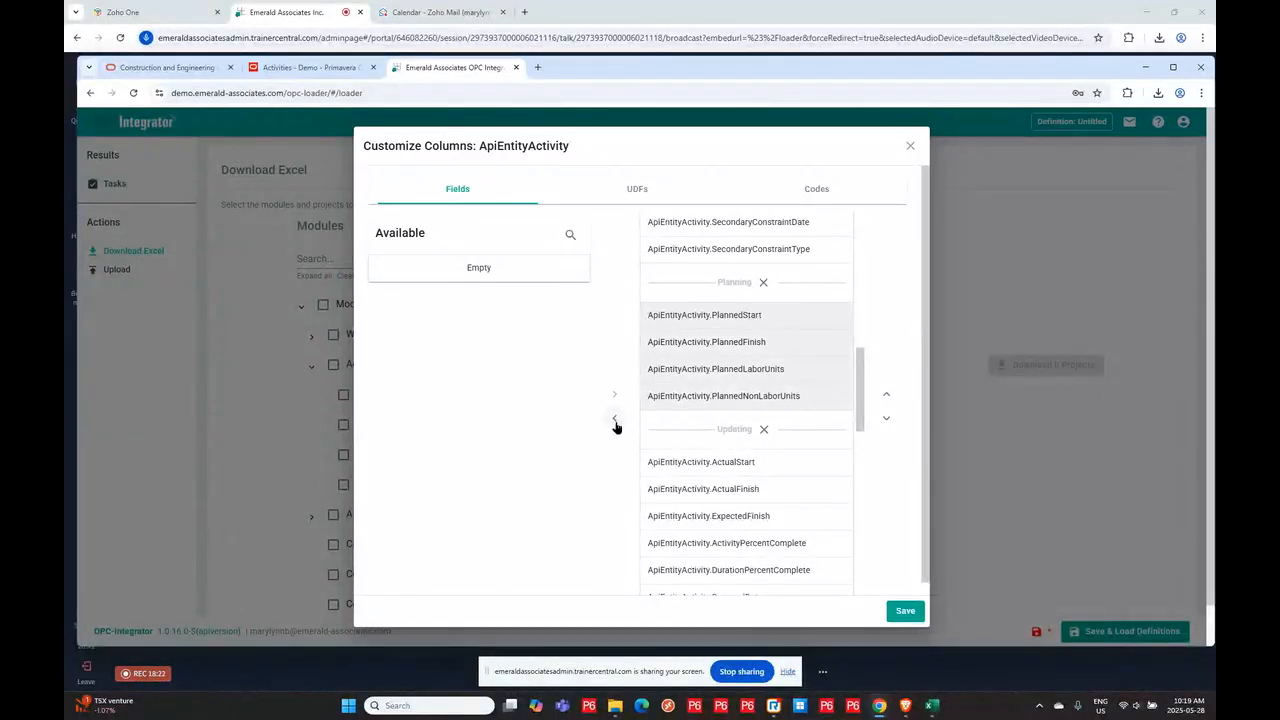
click(614, 419)
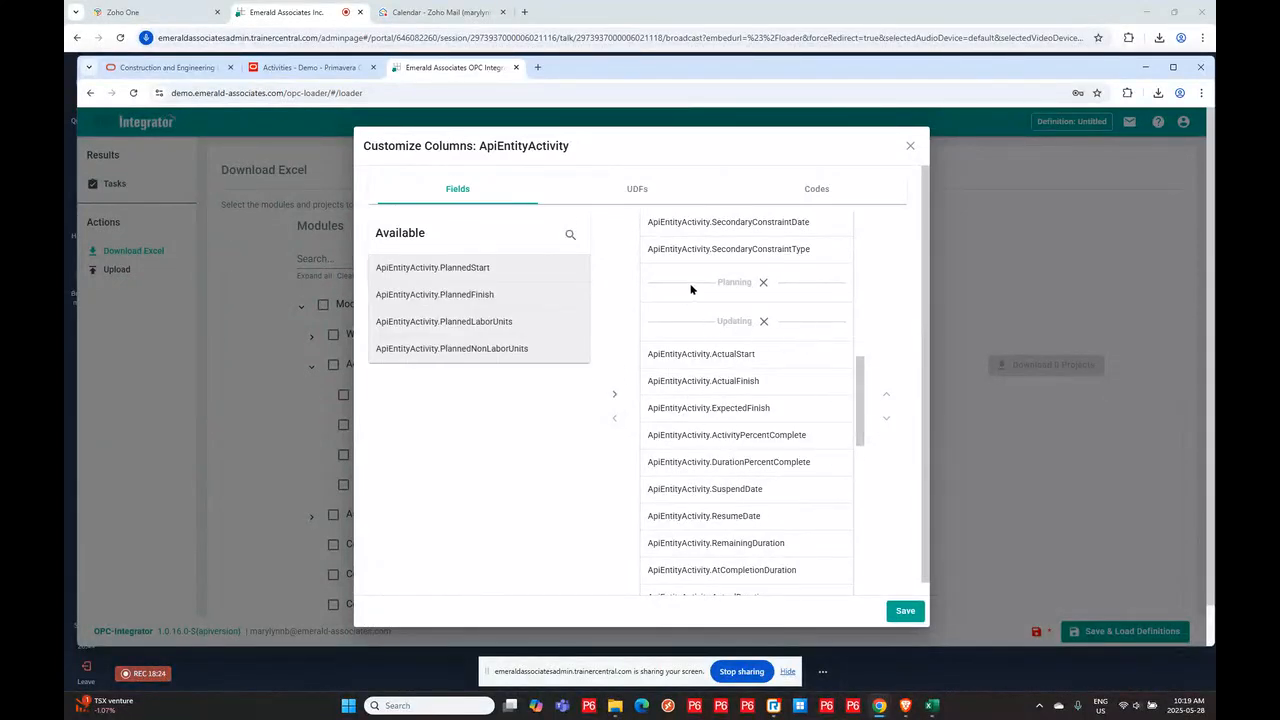
- Remove the Starred and UpdateDate fields from the selected Activity columns
drag(862, 384, 889, 528)
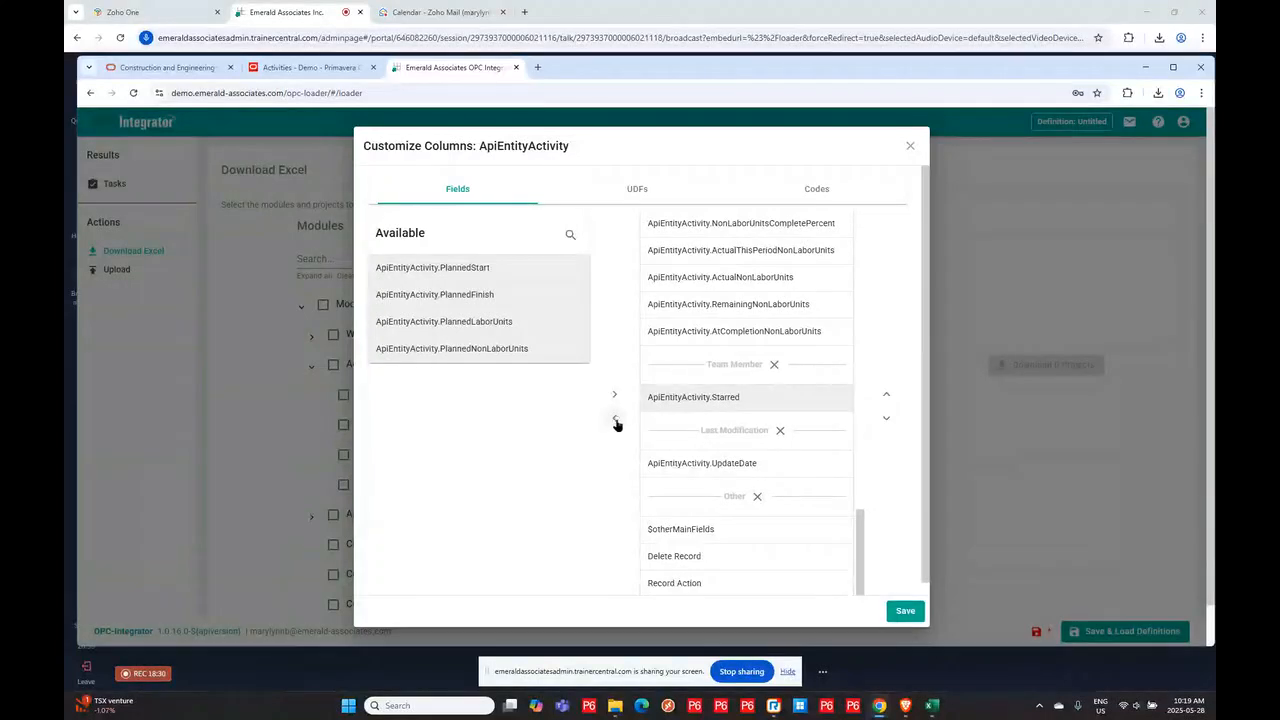
click(614, 422)
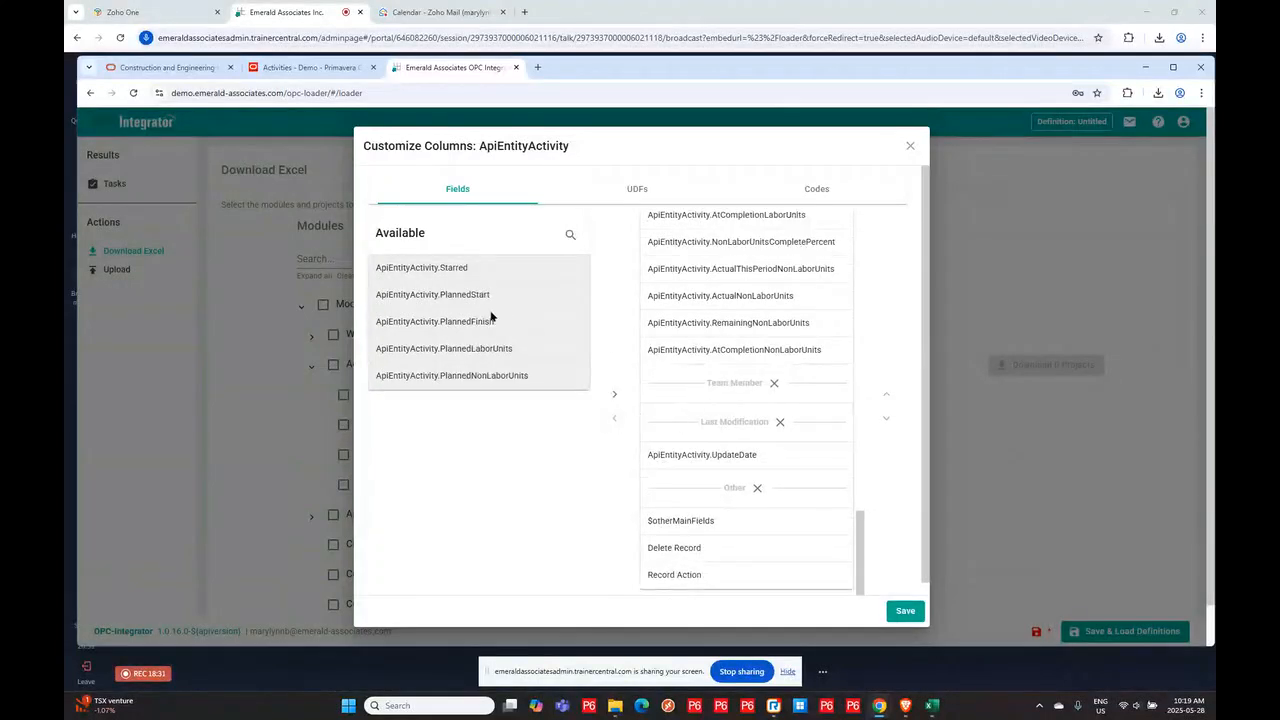
click(719, 455)
click(614, 418)
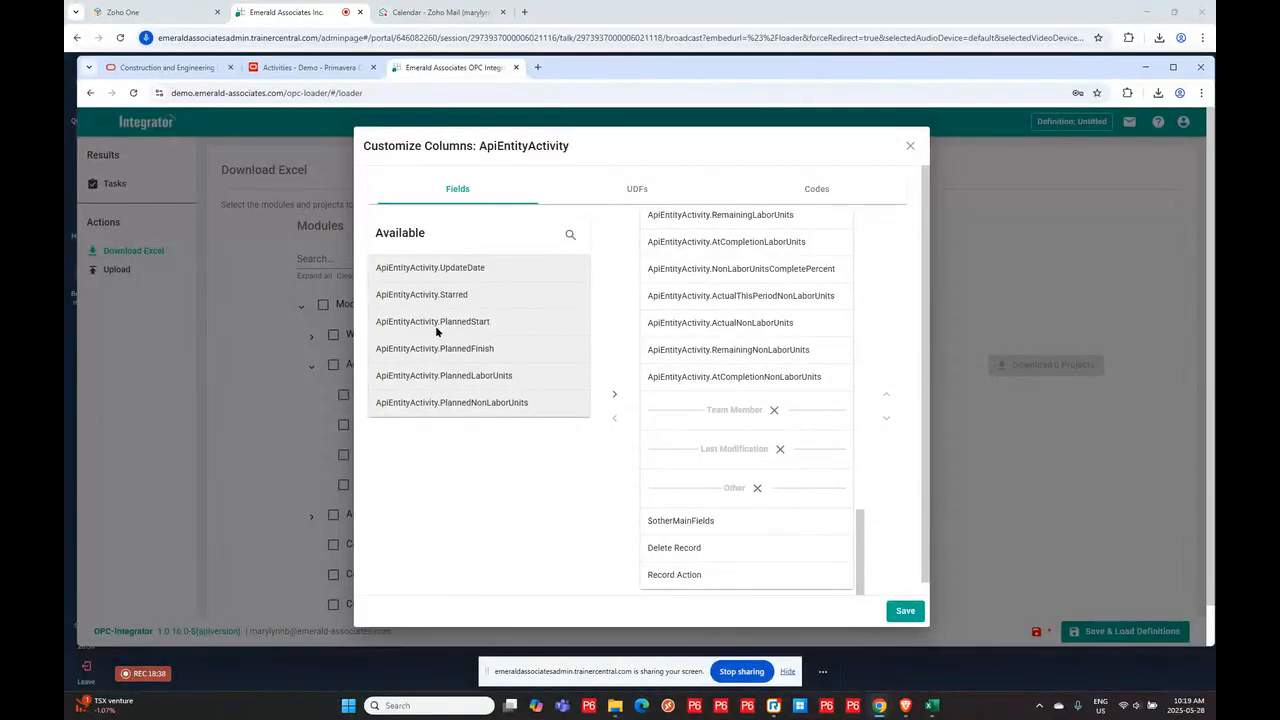
- Remove the four 2-P6LOAD Contractor and Discipline codes from the selected codes, save the customization, and reopen it to check
click(635, 191)
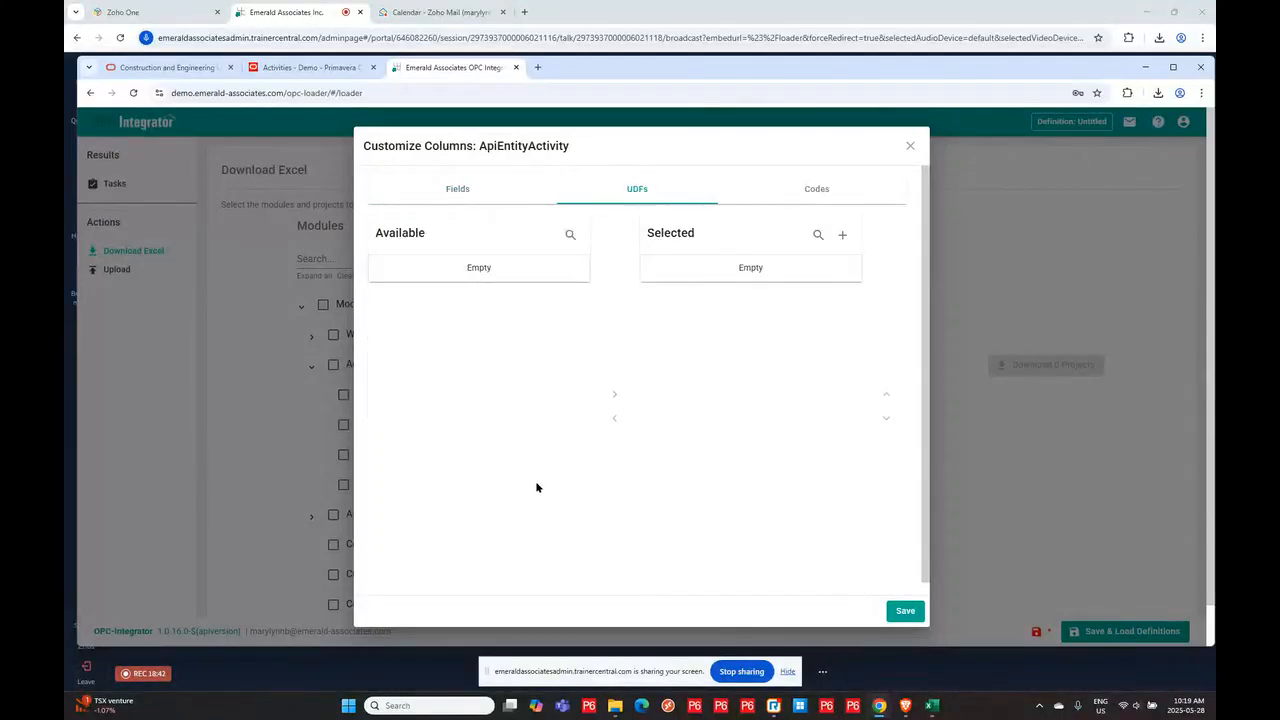
click(808, 195)
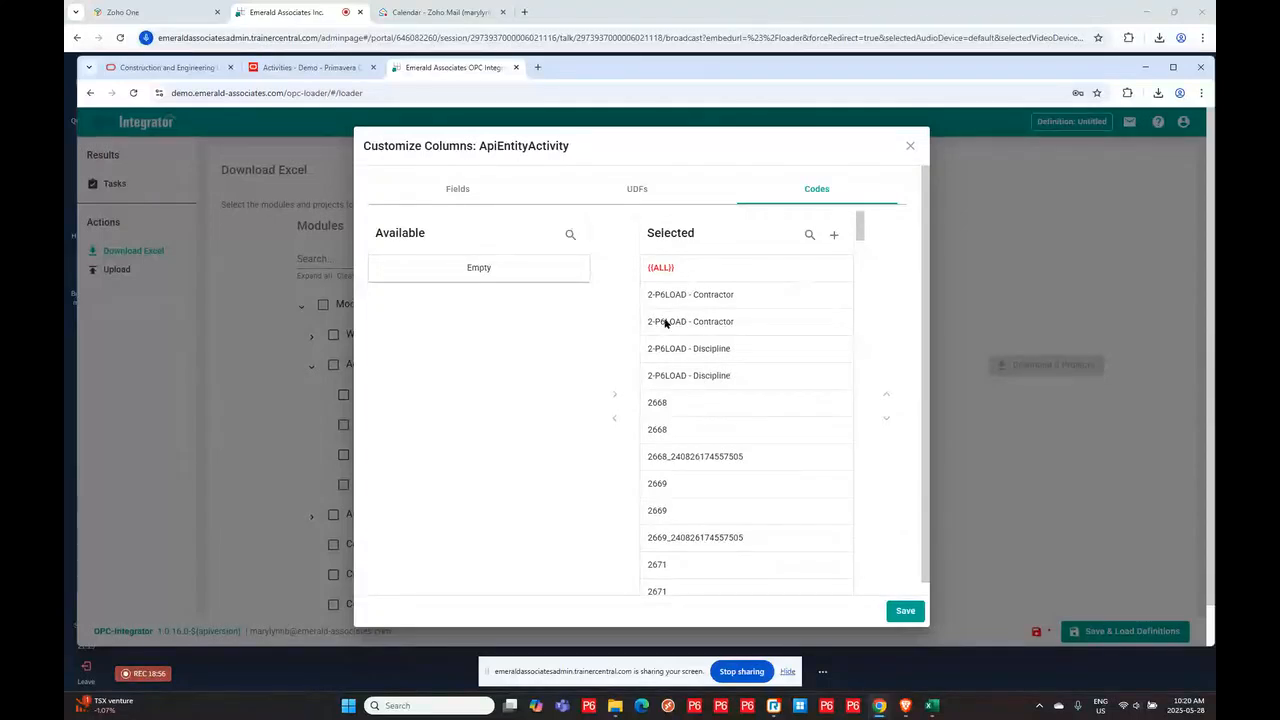
click(758, 294)
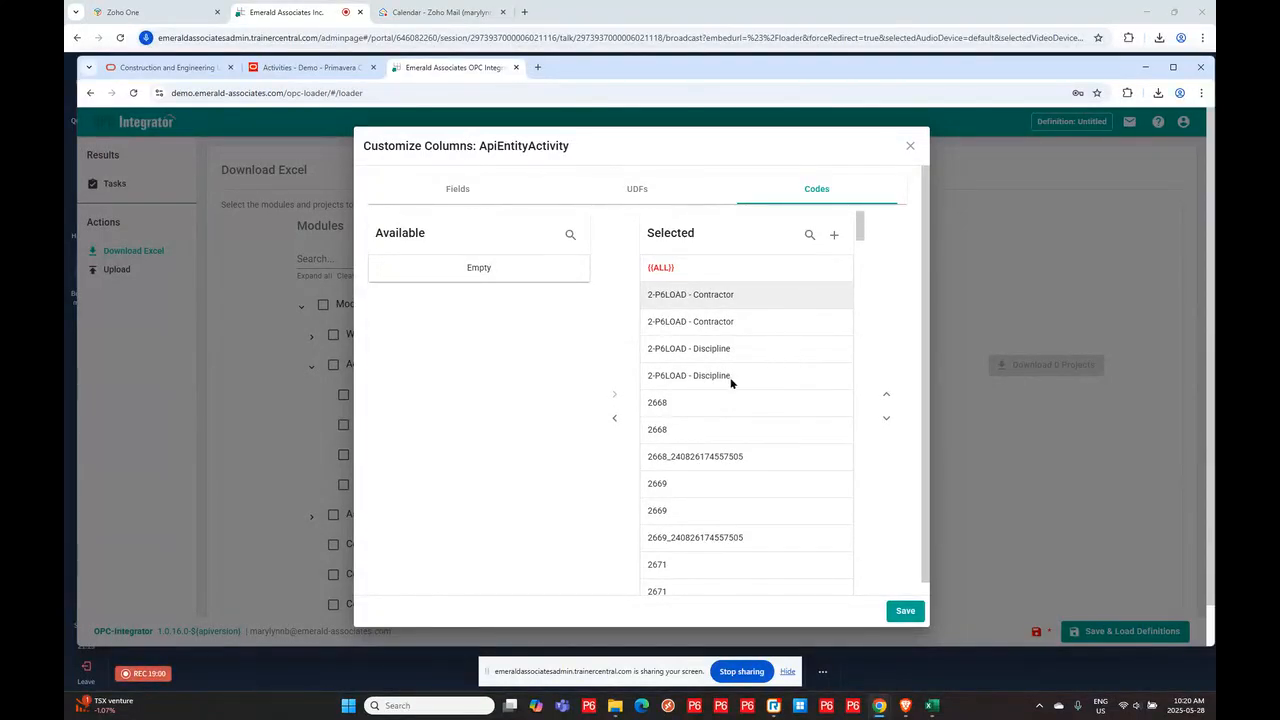
shift+click(764, 375)
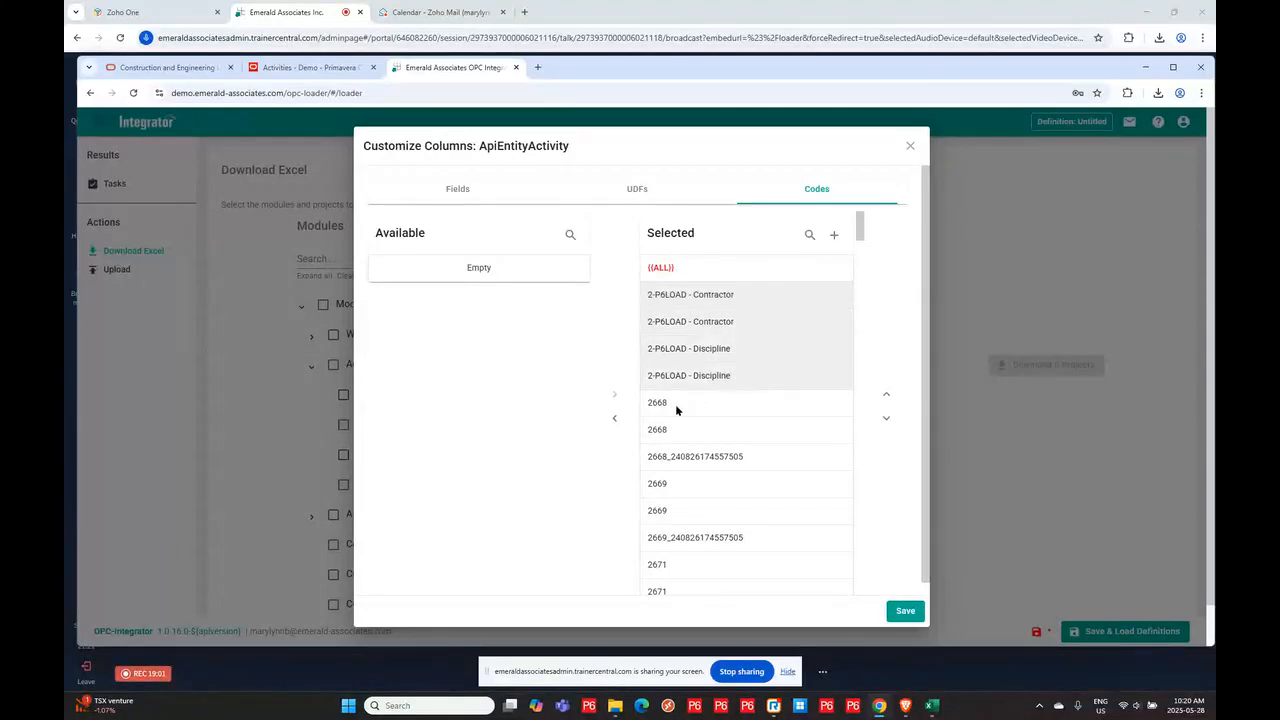
click(614, 418)
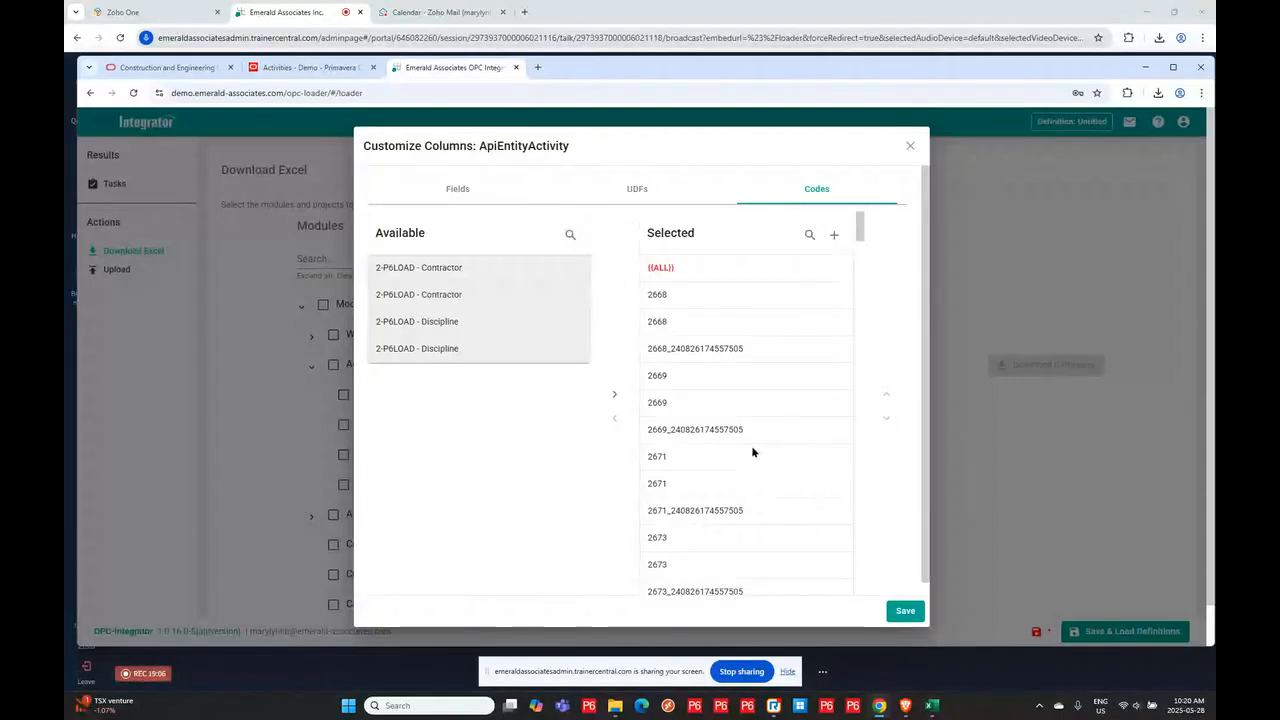
drag(860, 225, 868, 621)
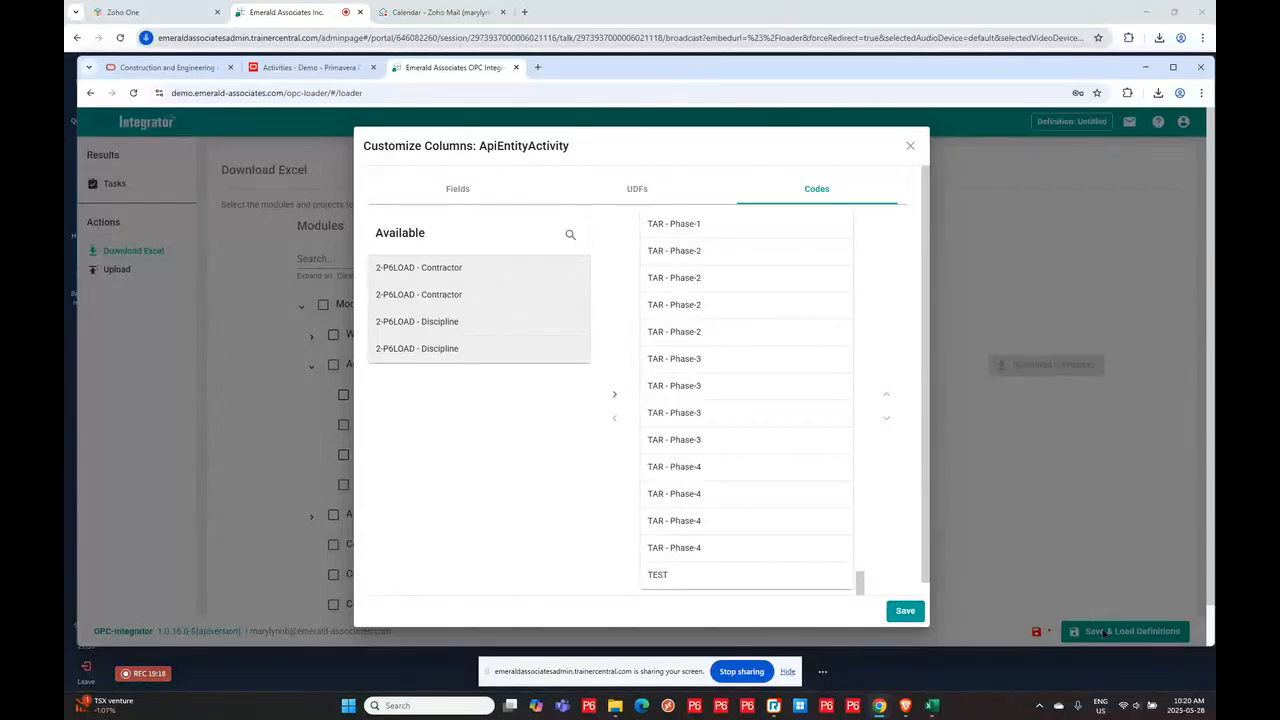
click(904, 610)
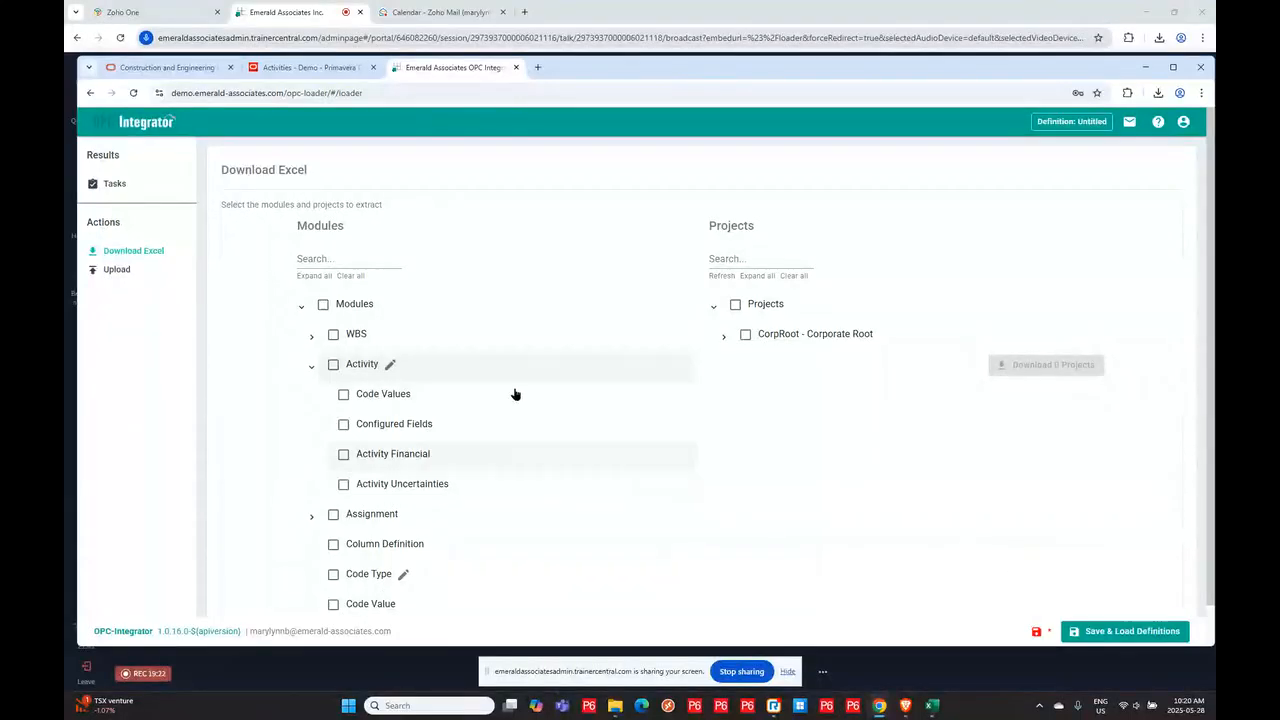
click(390, 365)
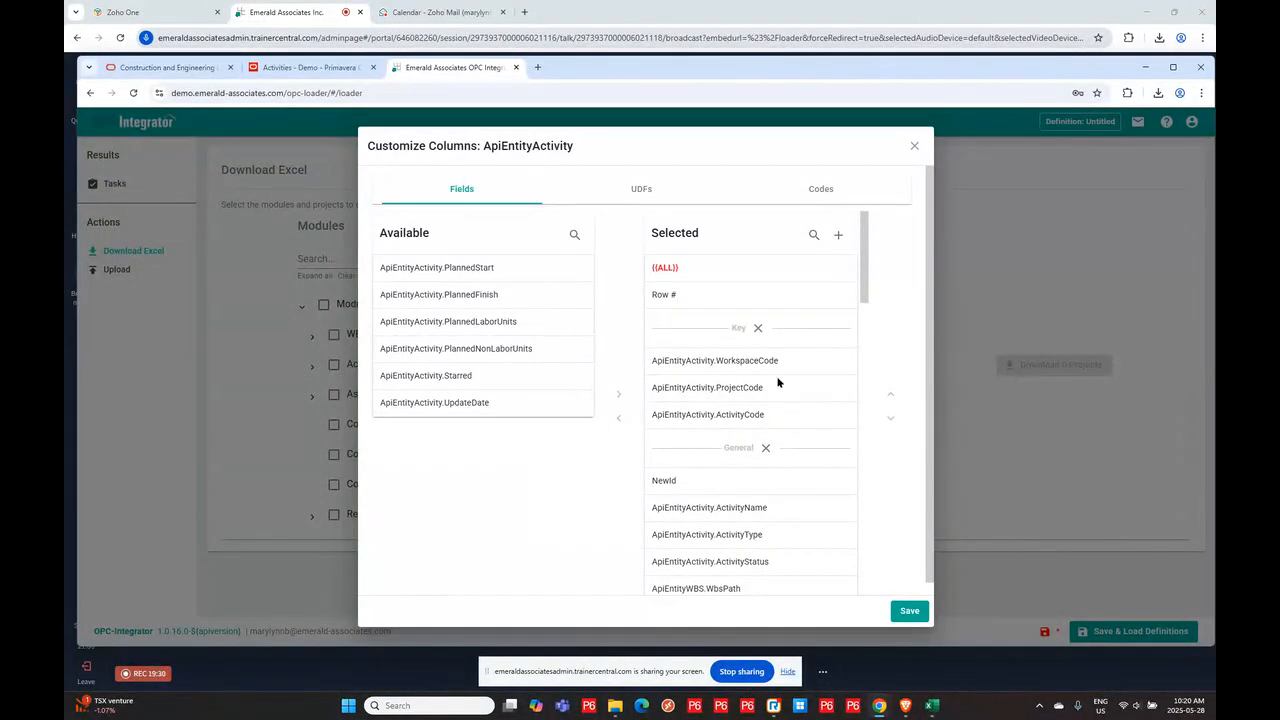
click(910, 610)
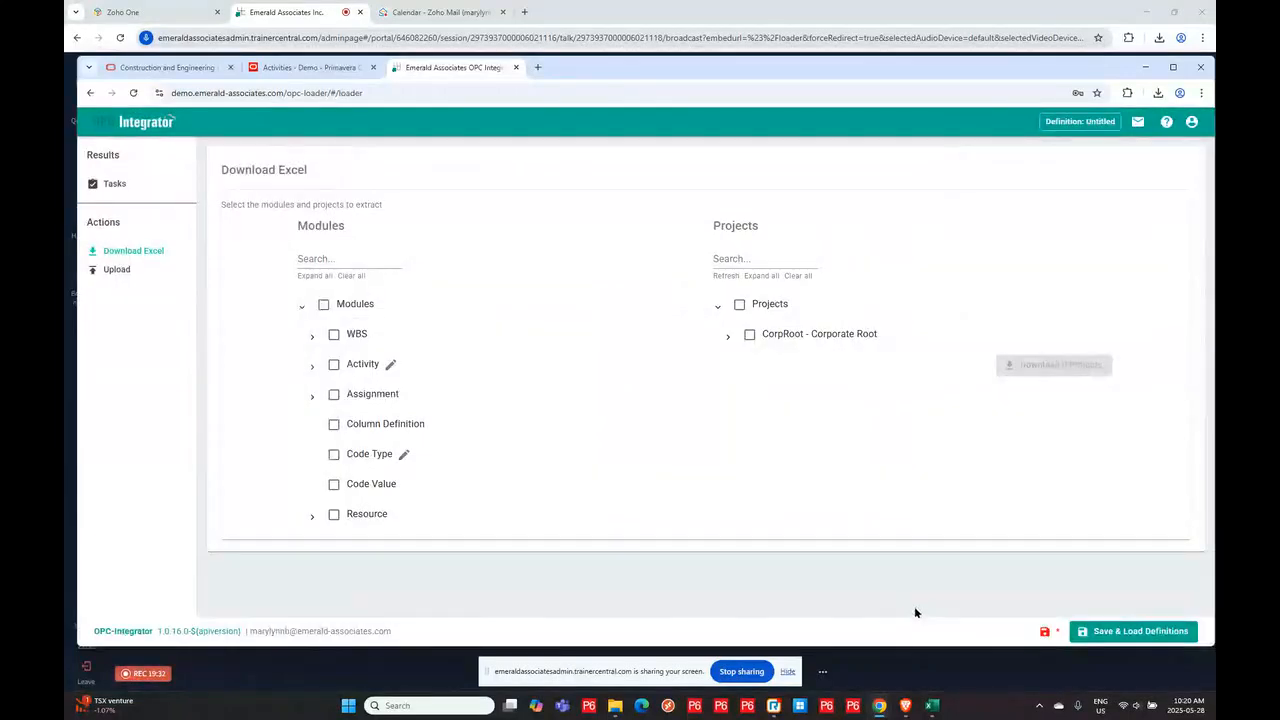
- Load the Example loader definition, discarding pending changes
click(1133, 631)
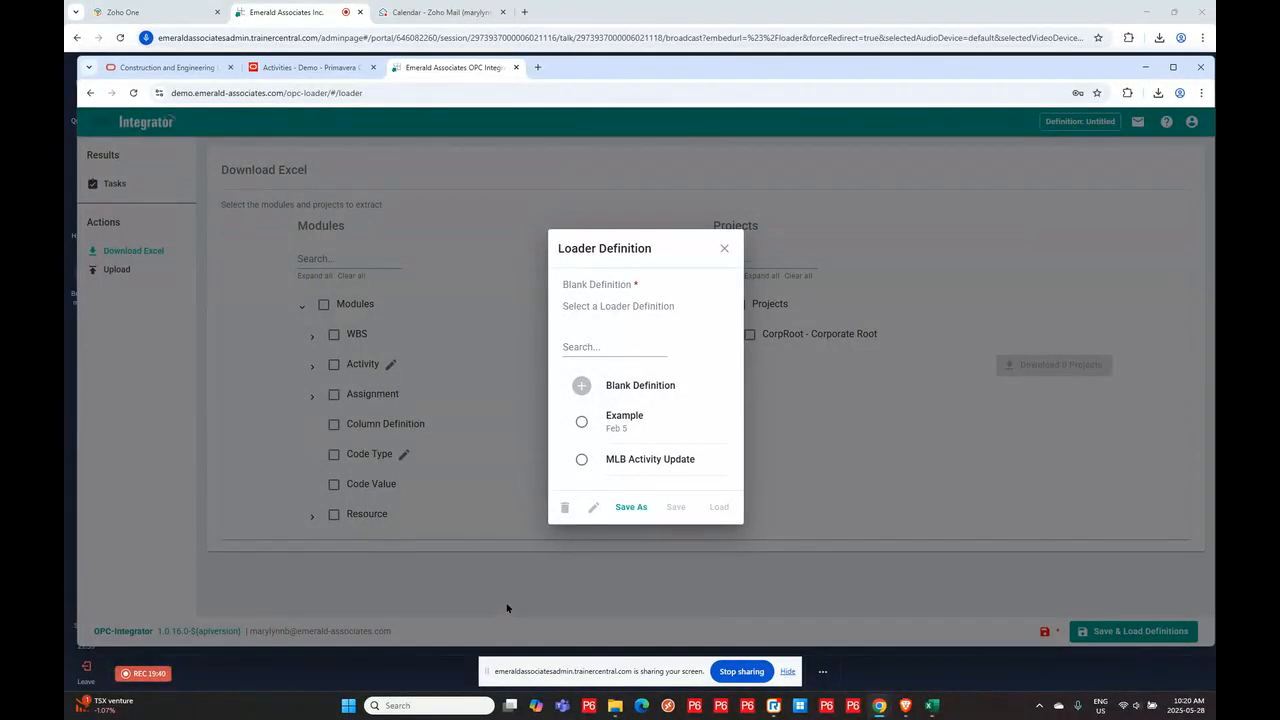
click(582, 422)
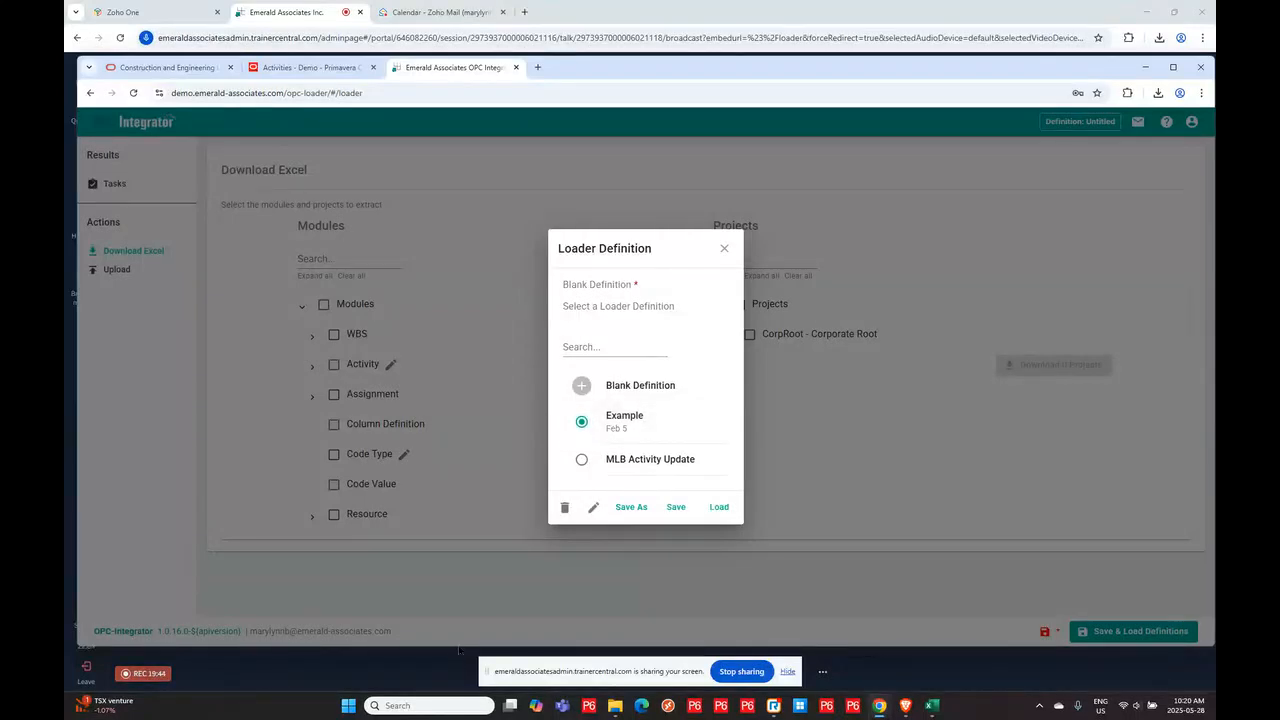
click(718, 507)
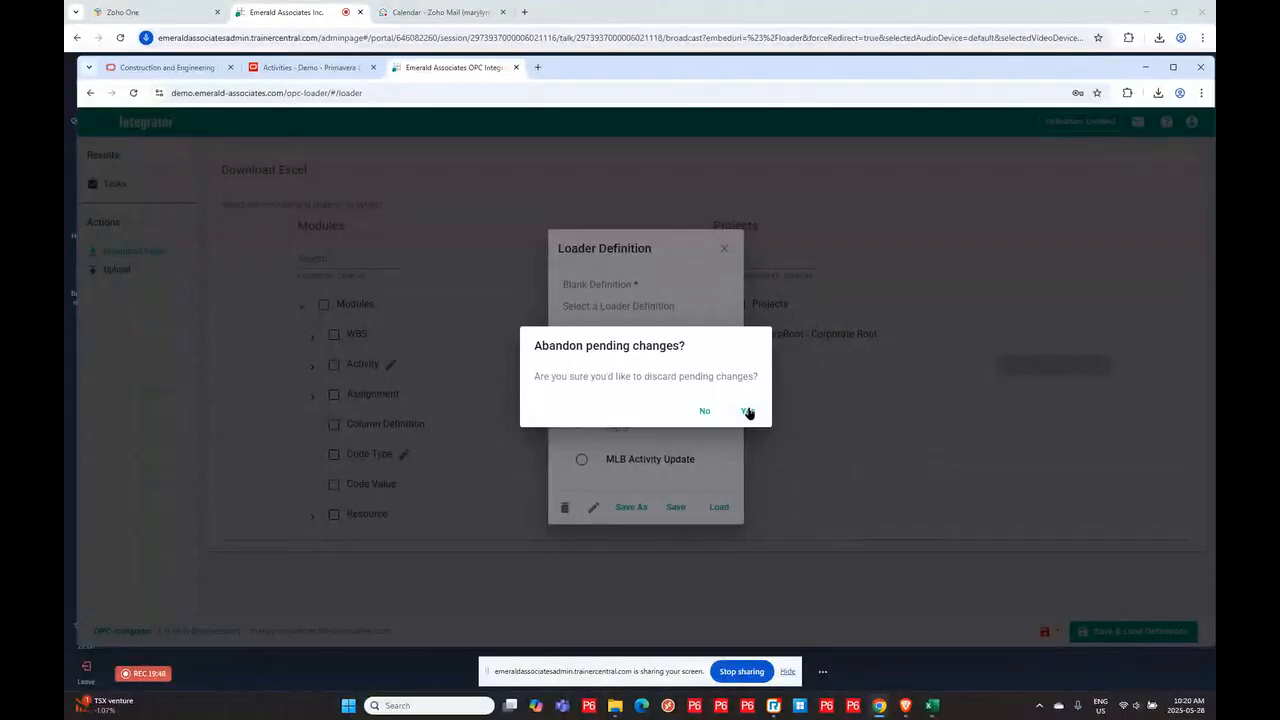
click(747, 411)
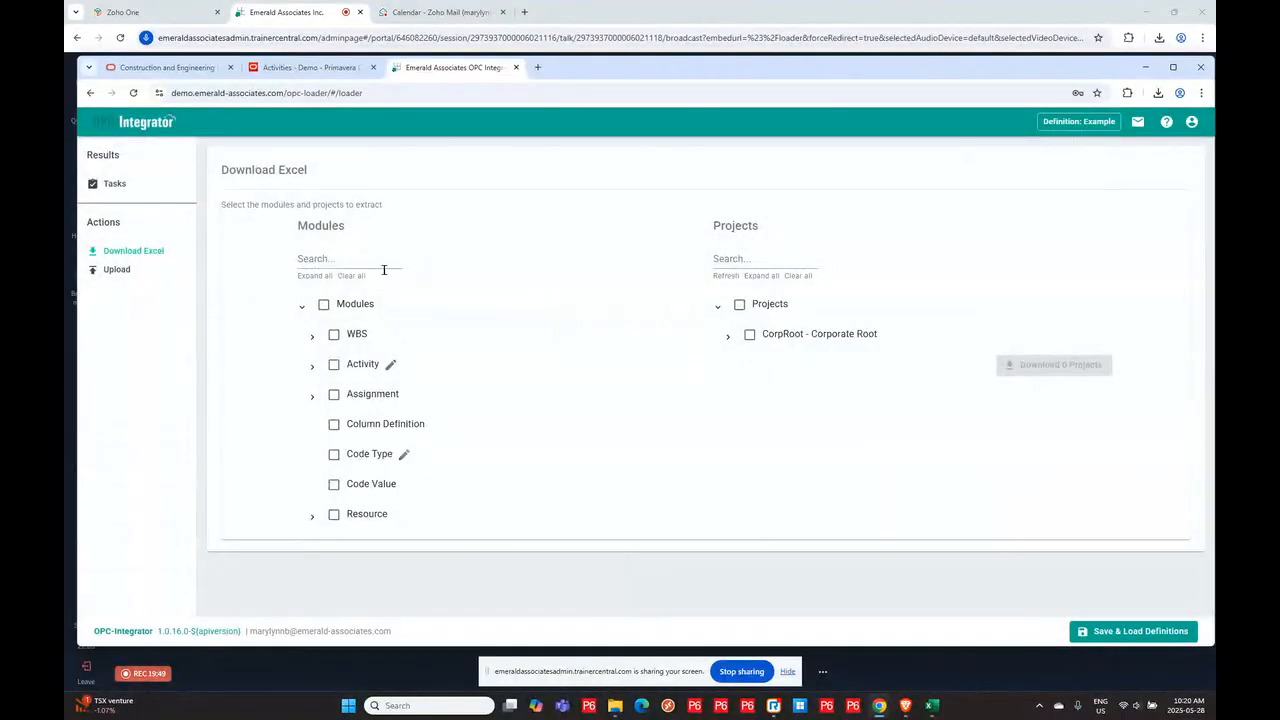
click(371, 364)
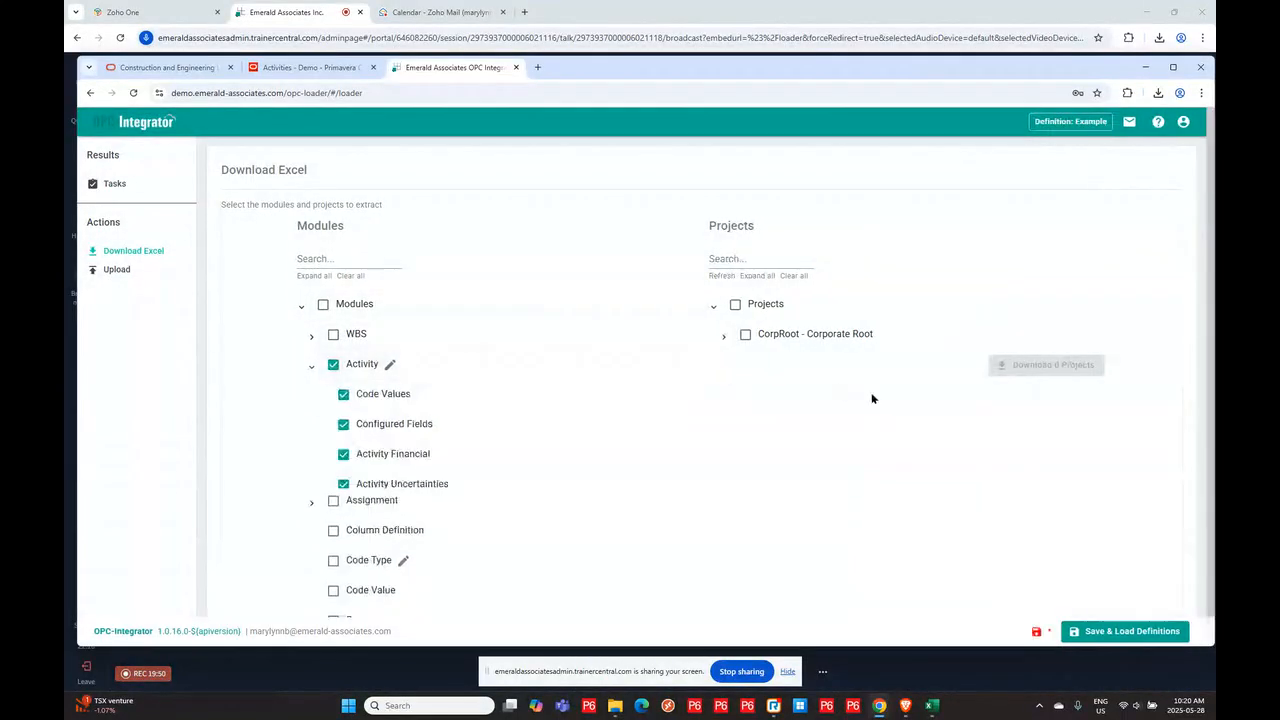
click(334, 365)
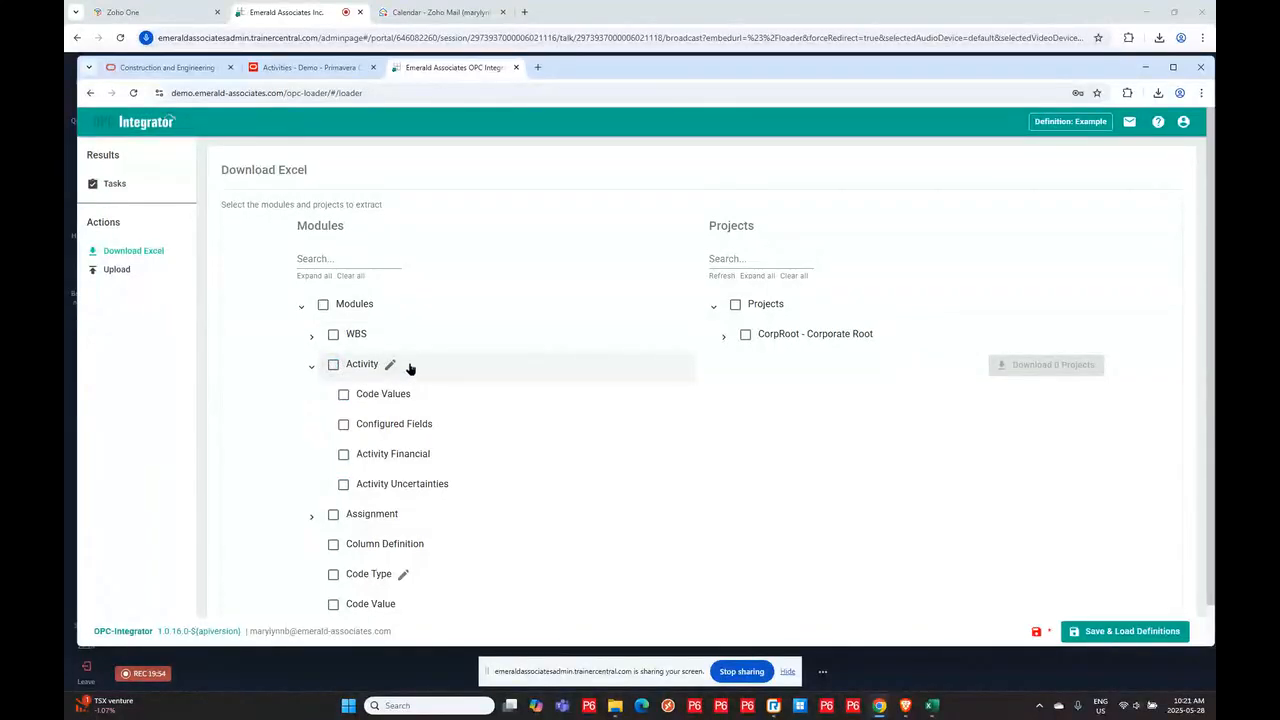
- Remove the codes from 2-P6LOAD - Contractor through 2671 from the selected Activity codes, save, and view the Code Type column setup
click(390, 365)
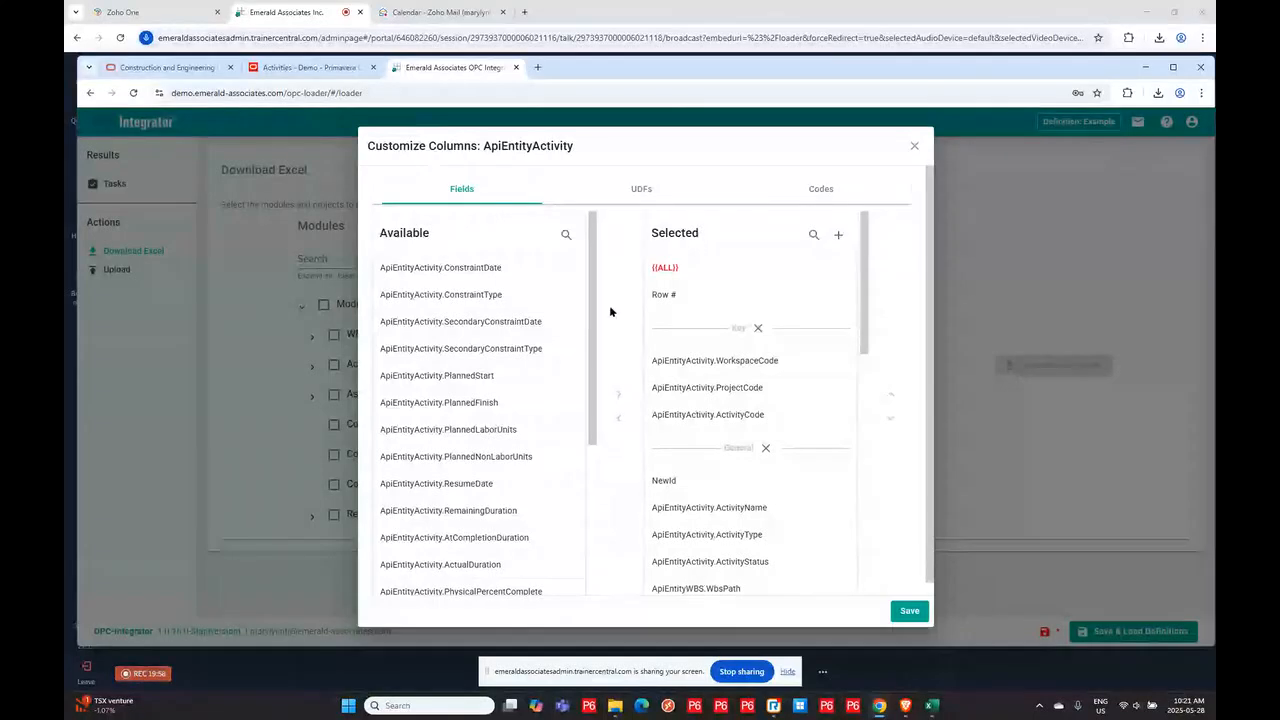
drag(594, 349, 614, 534)
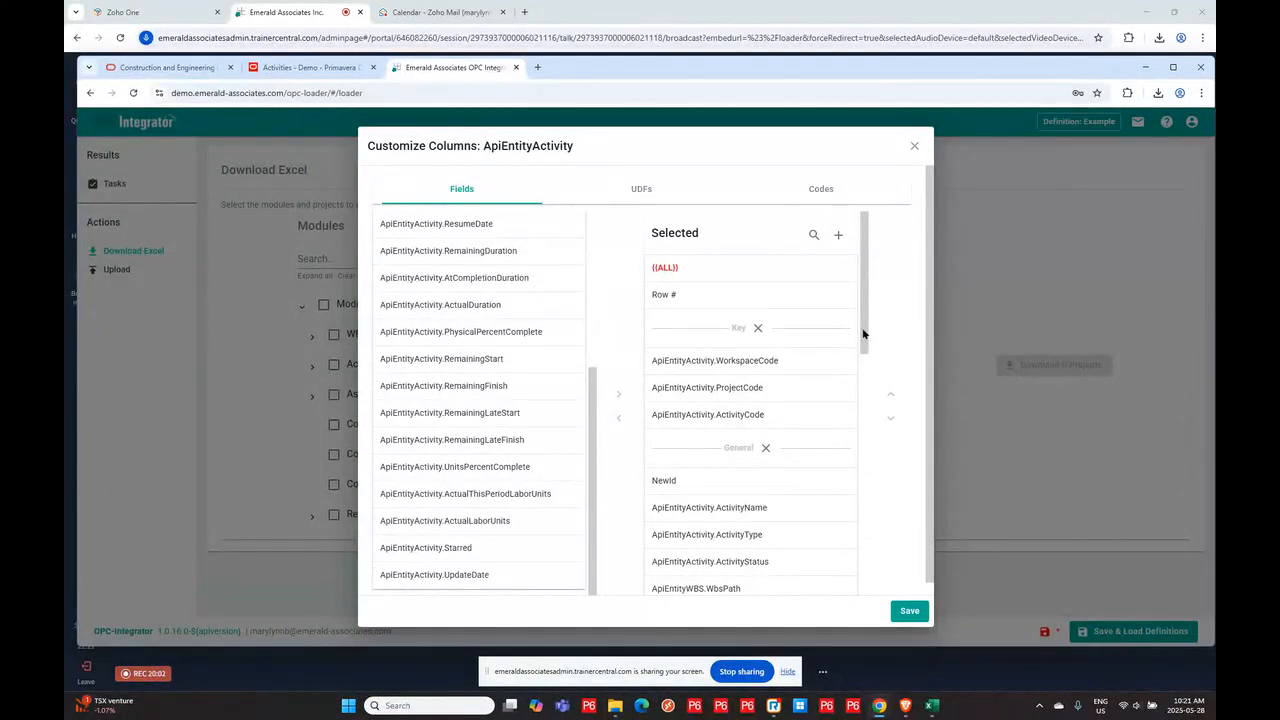
drag(863, 337, 894, 586)
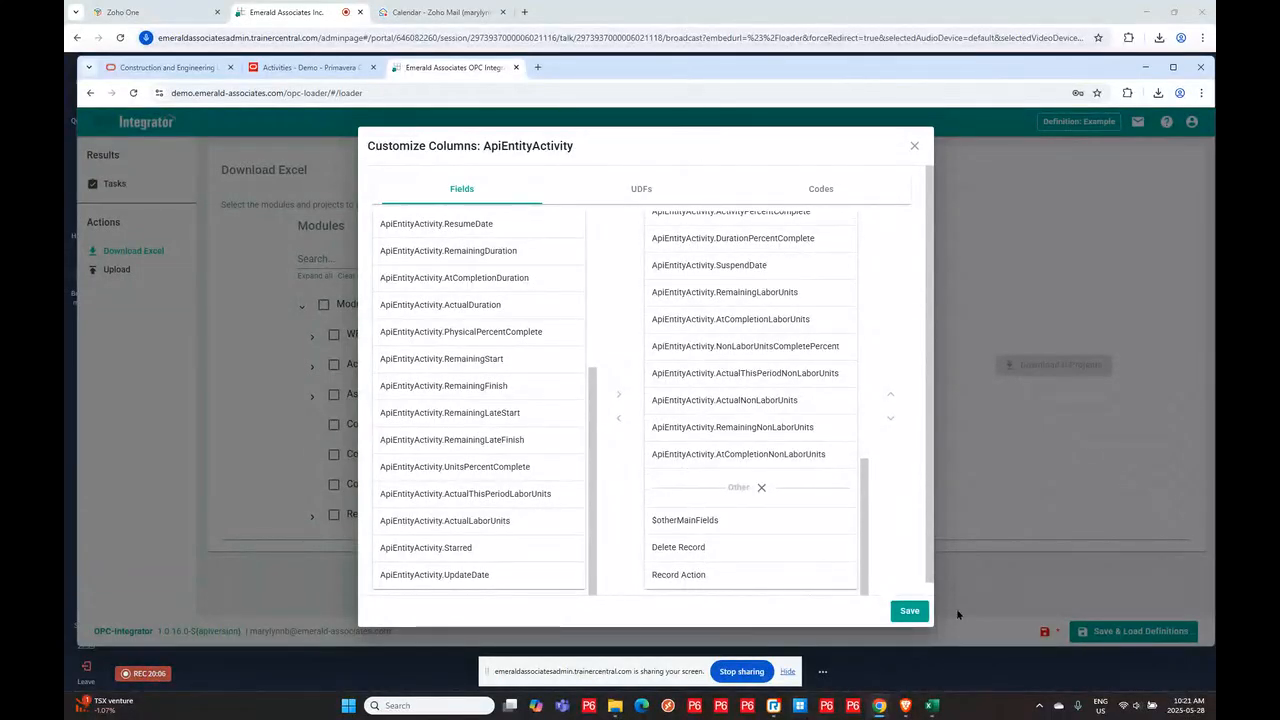
drag(861, 494, 897, 297)
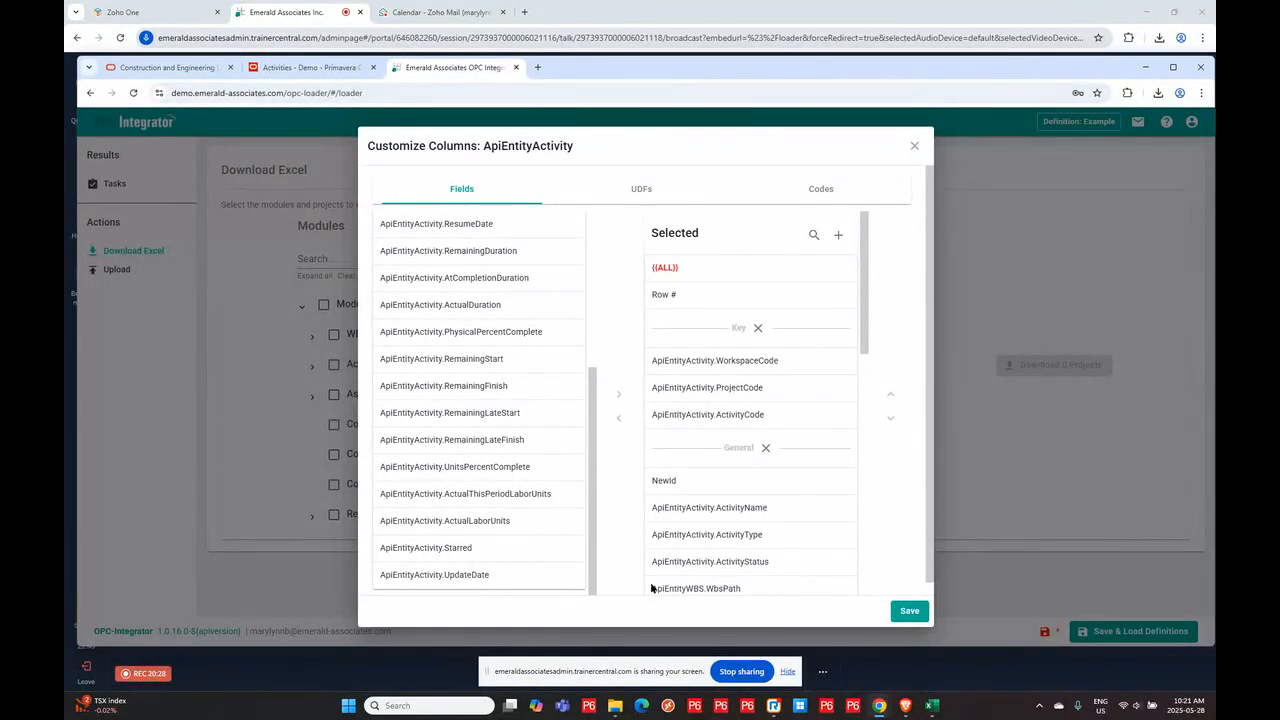
click(641, 188)
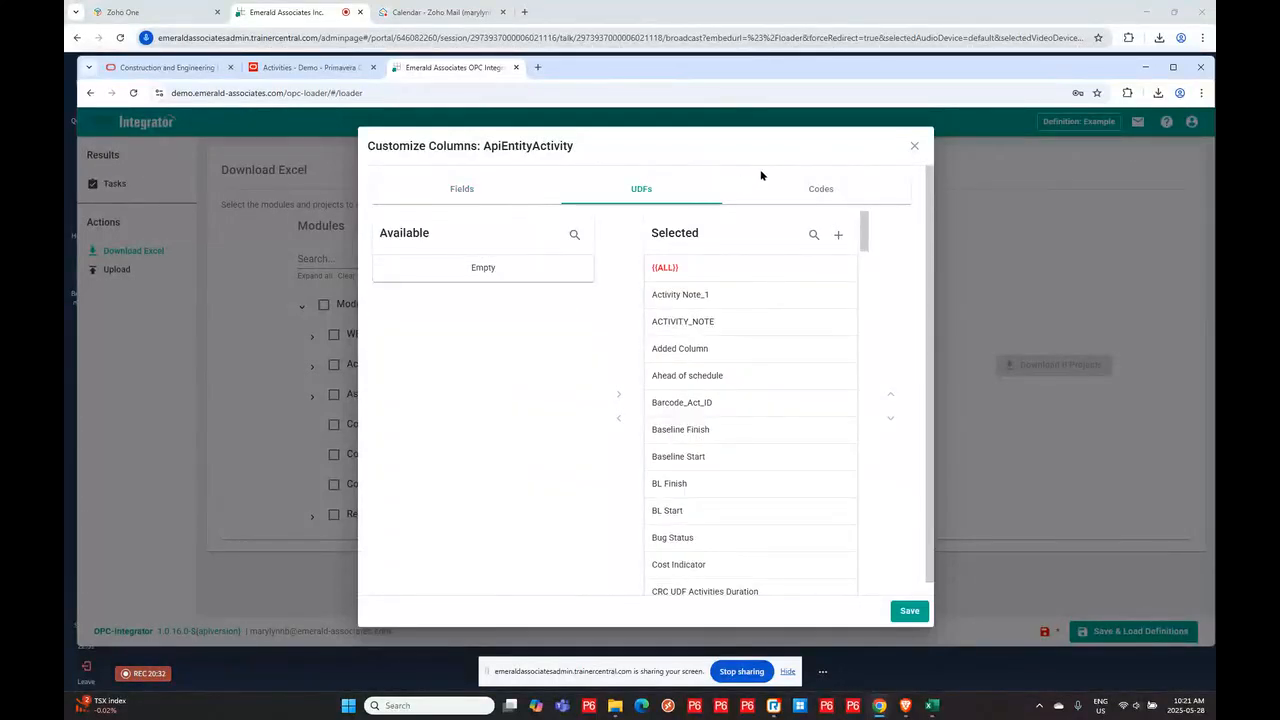
click(817, 188)
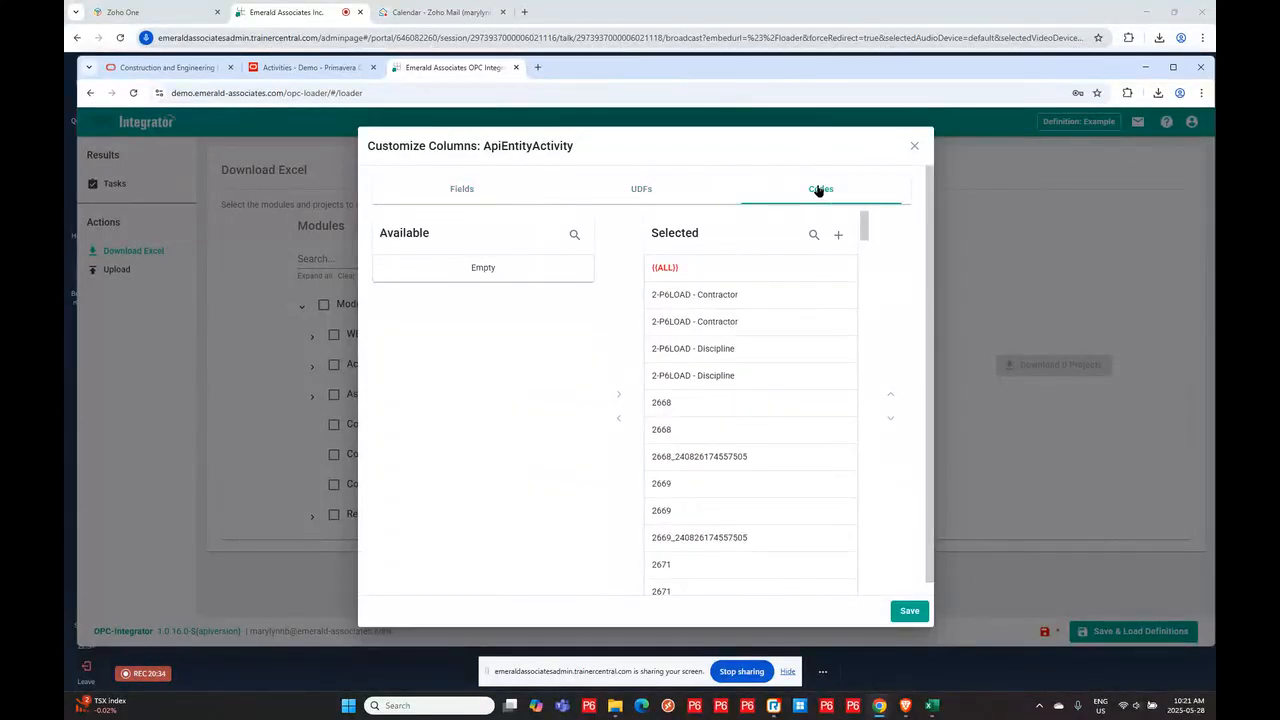
click(780, 302)
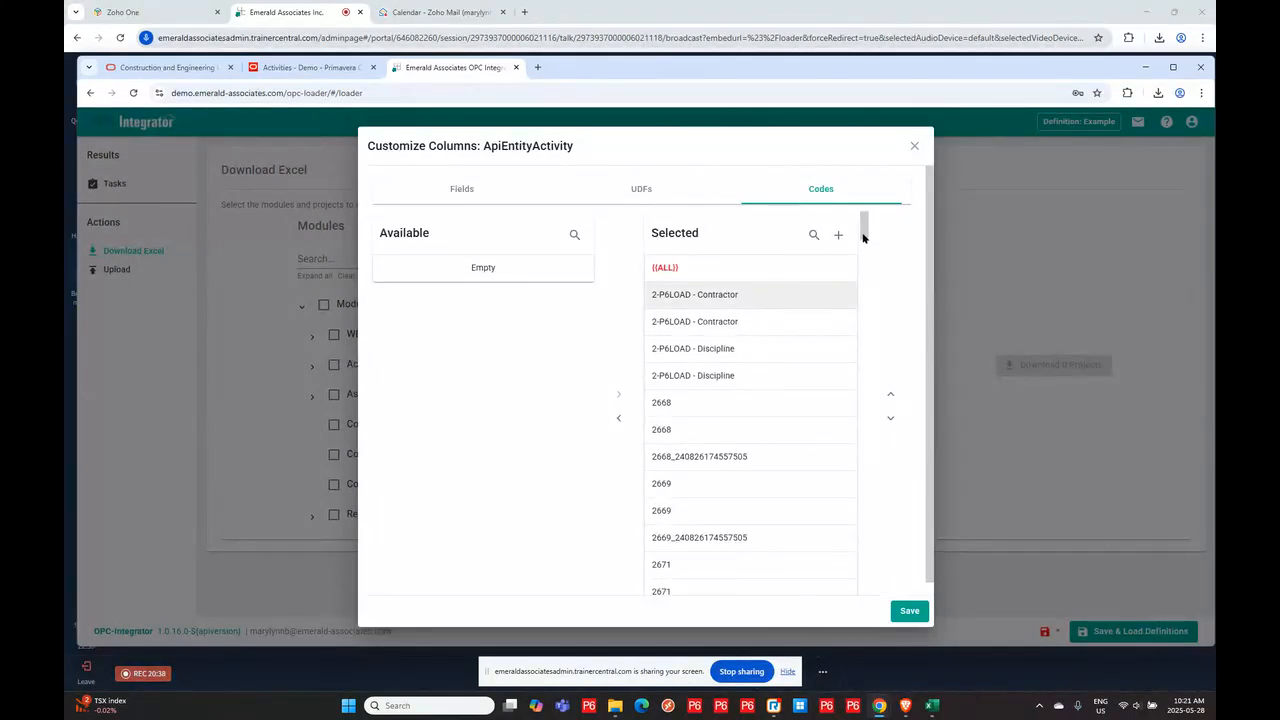
shift+click(705, 568)
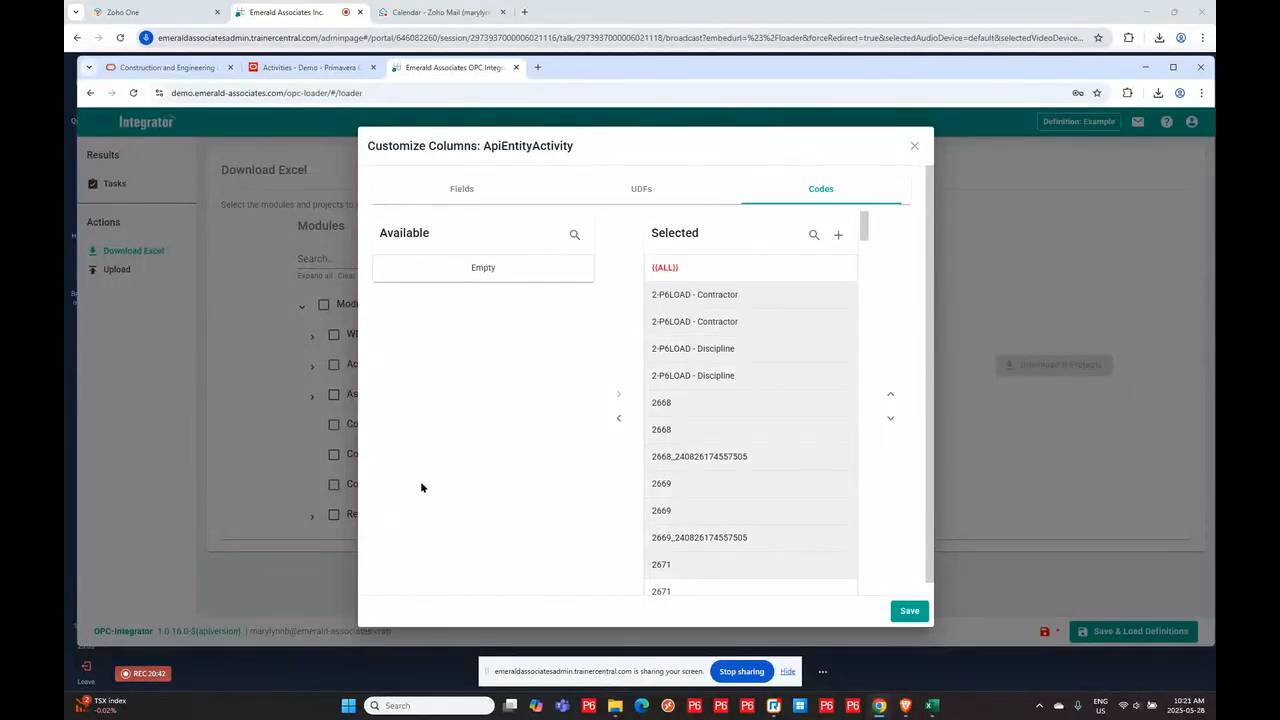
click(618, 418)
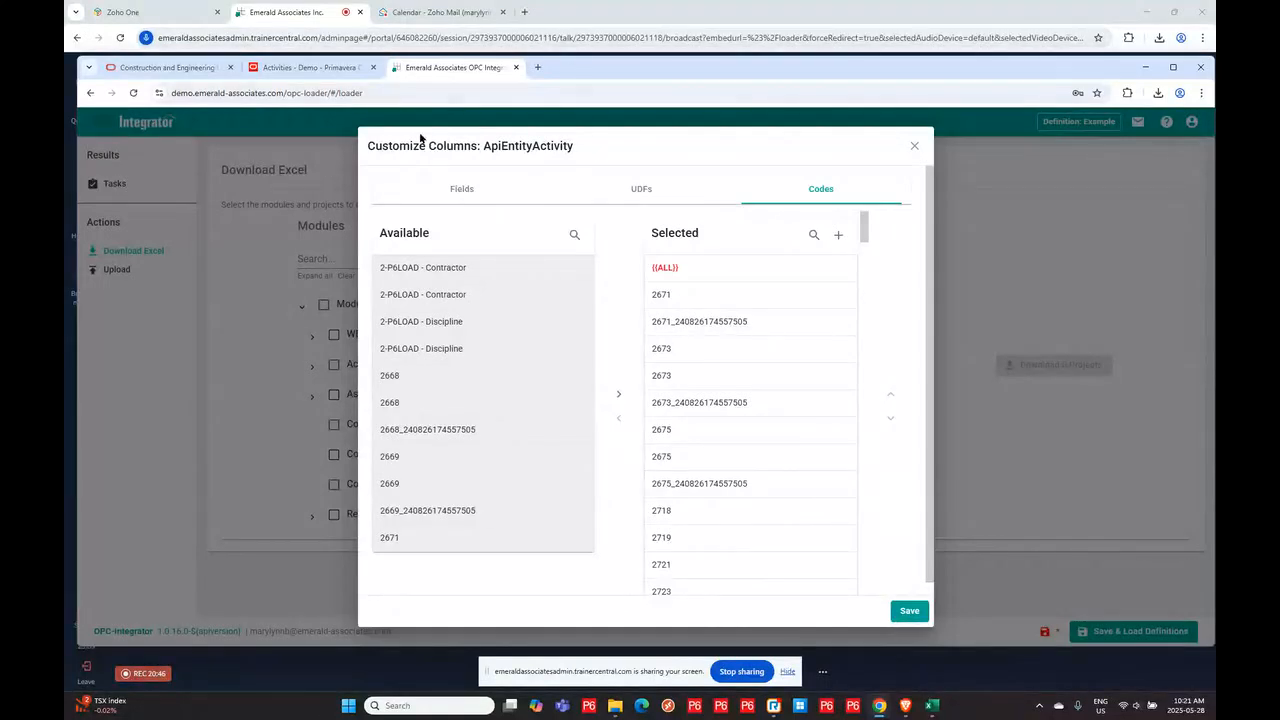
click(909, 611)
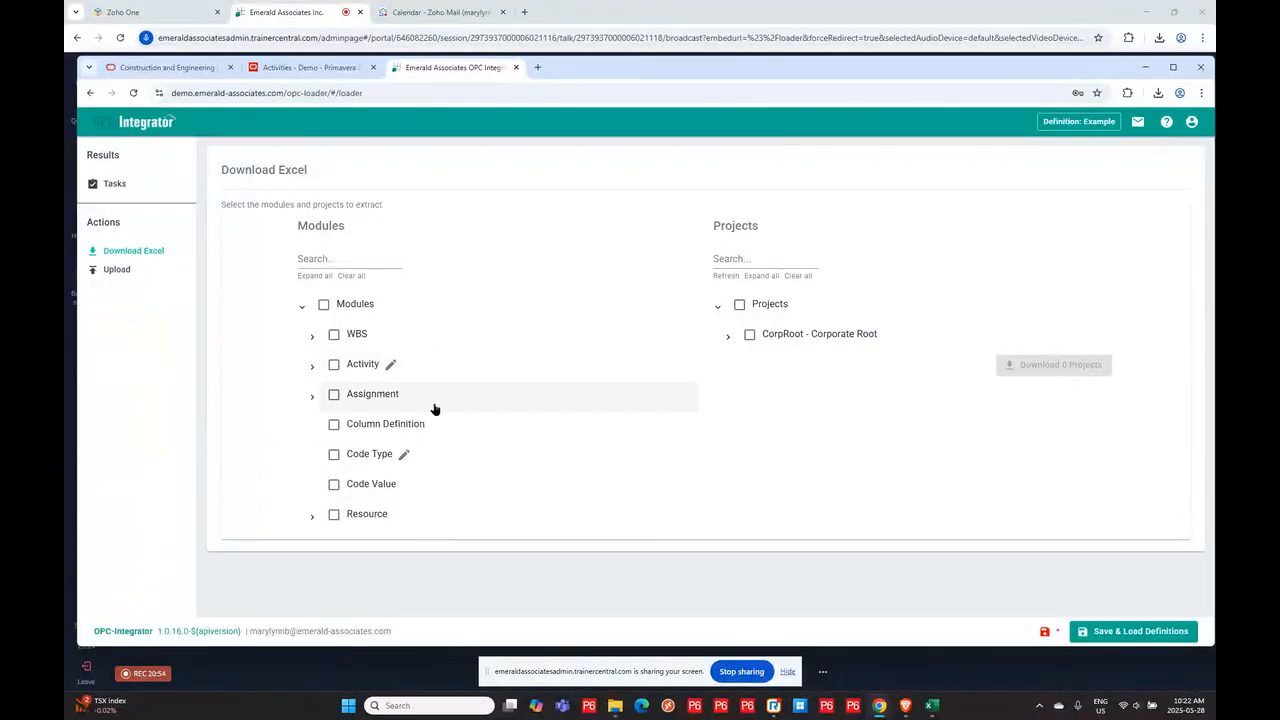
click(405, 456)
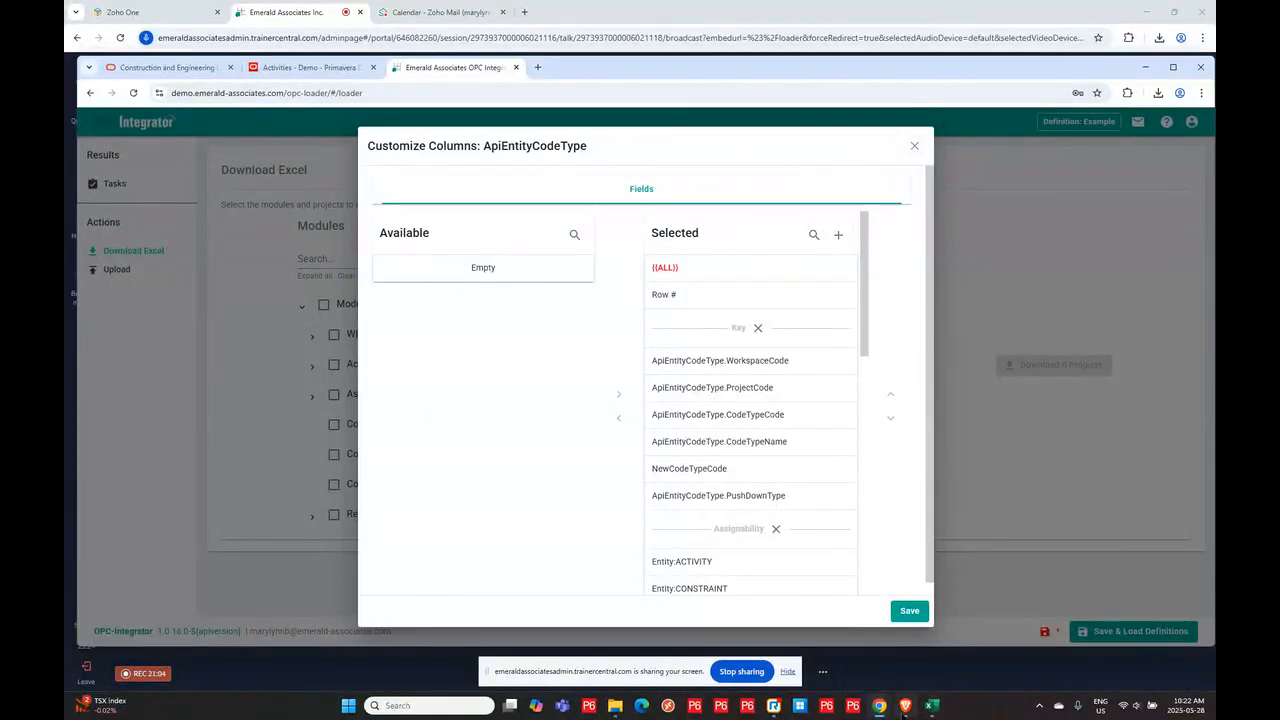
click(914, 145)
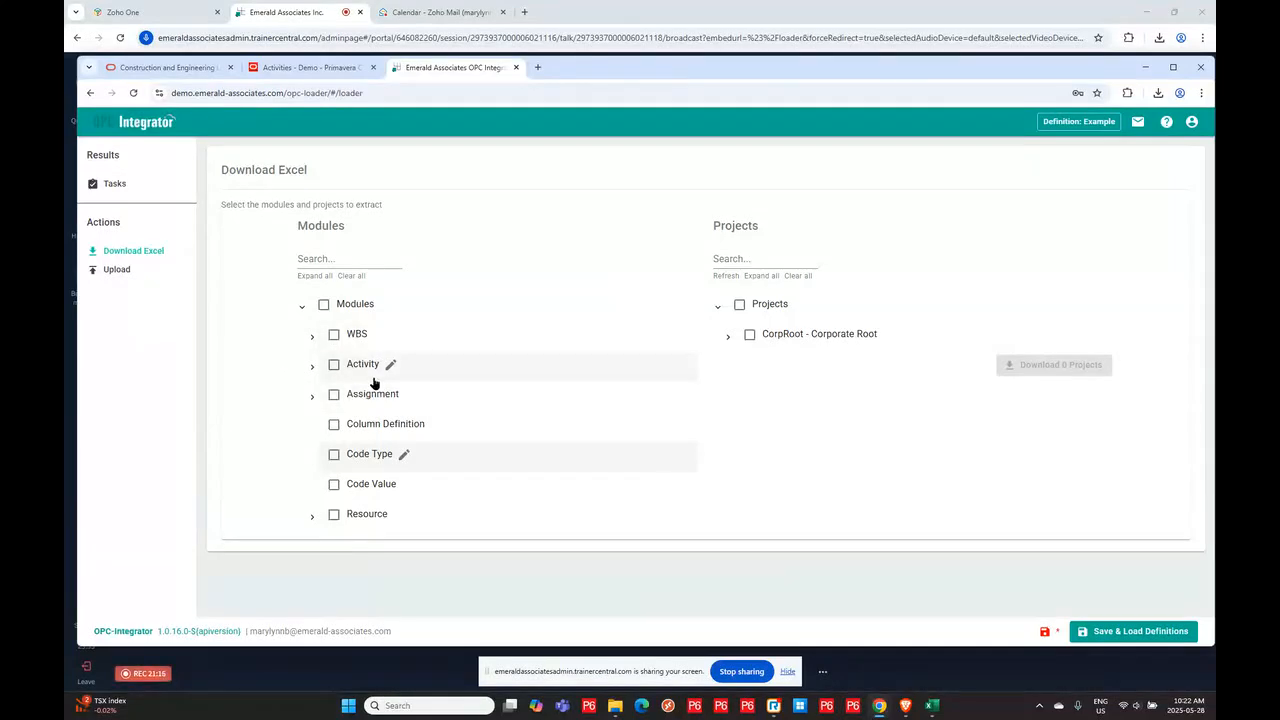
- Select the Activity module alone, unchecking its Code Values, Configured Fields, Activity Financial and Activity Uncertainties sub-options
click(334, 365)
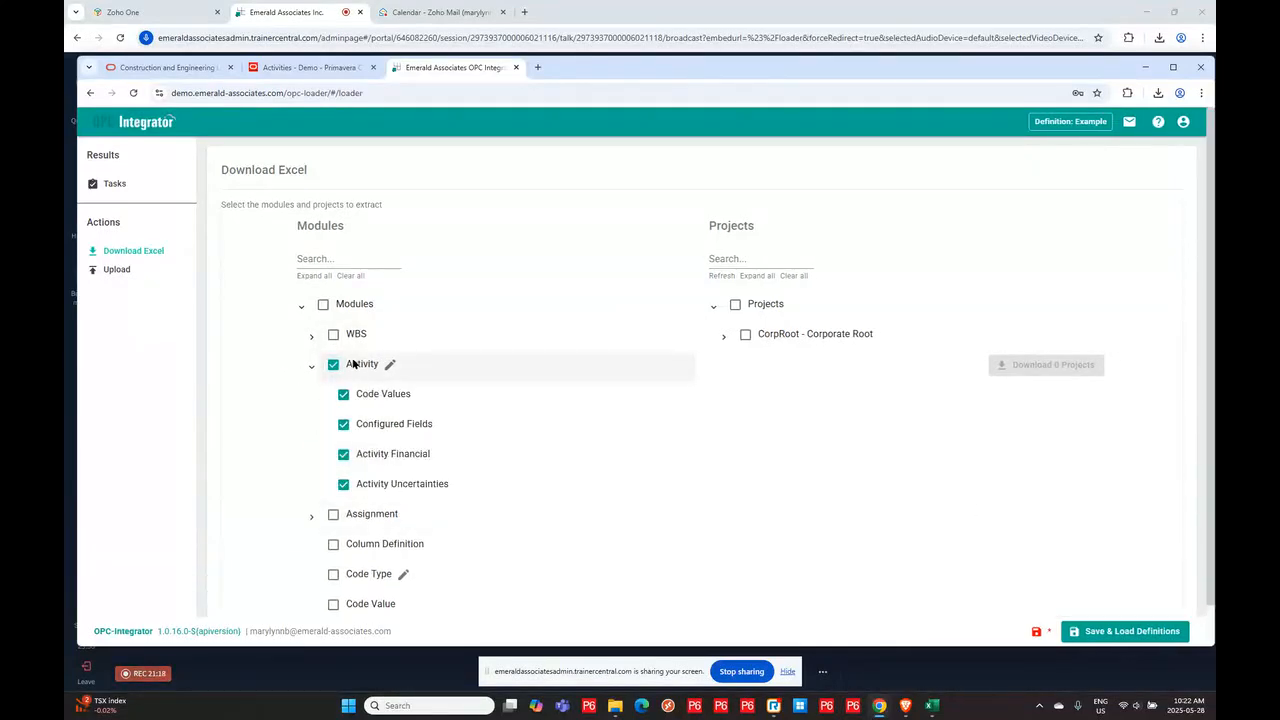
click(333, 365)
click(333, 364)
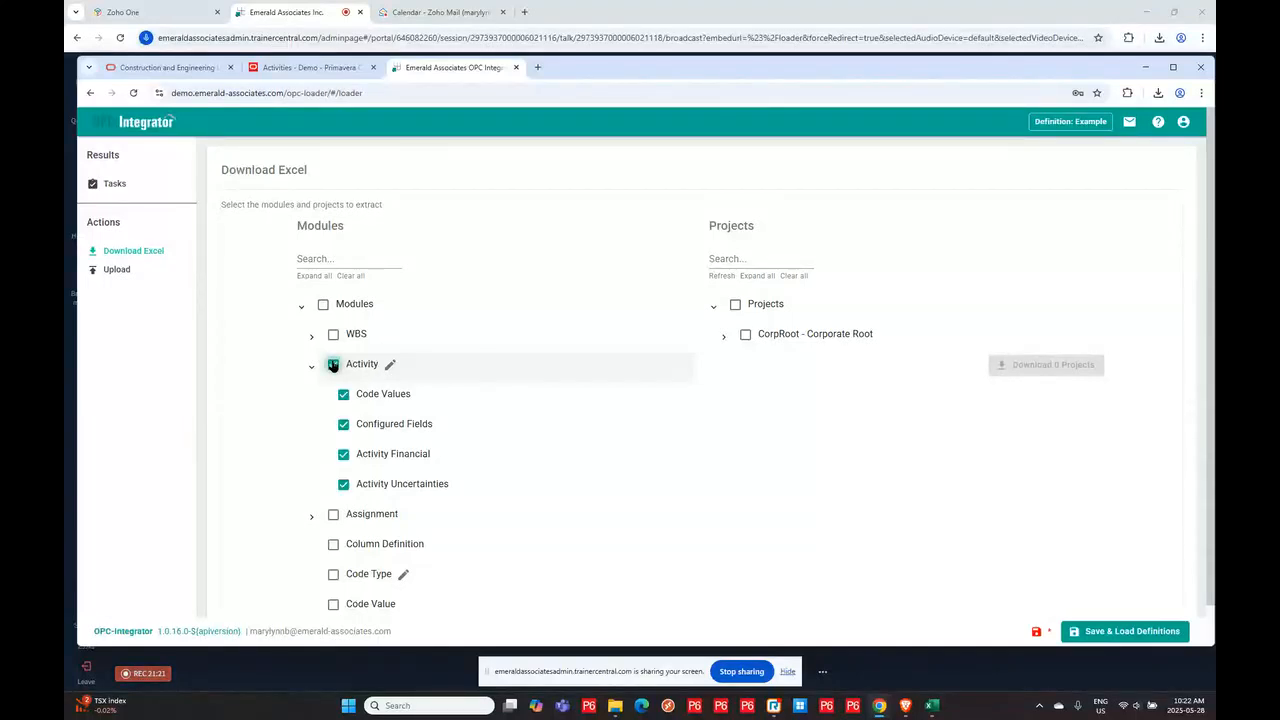
click(344, 486)
click(344, 455)
click(343, 425)
click(343, 396)
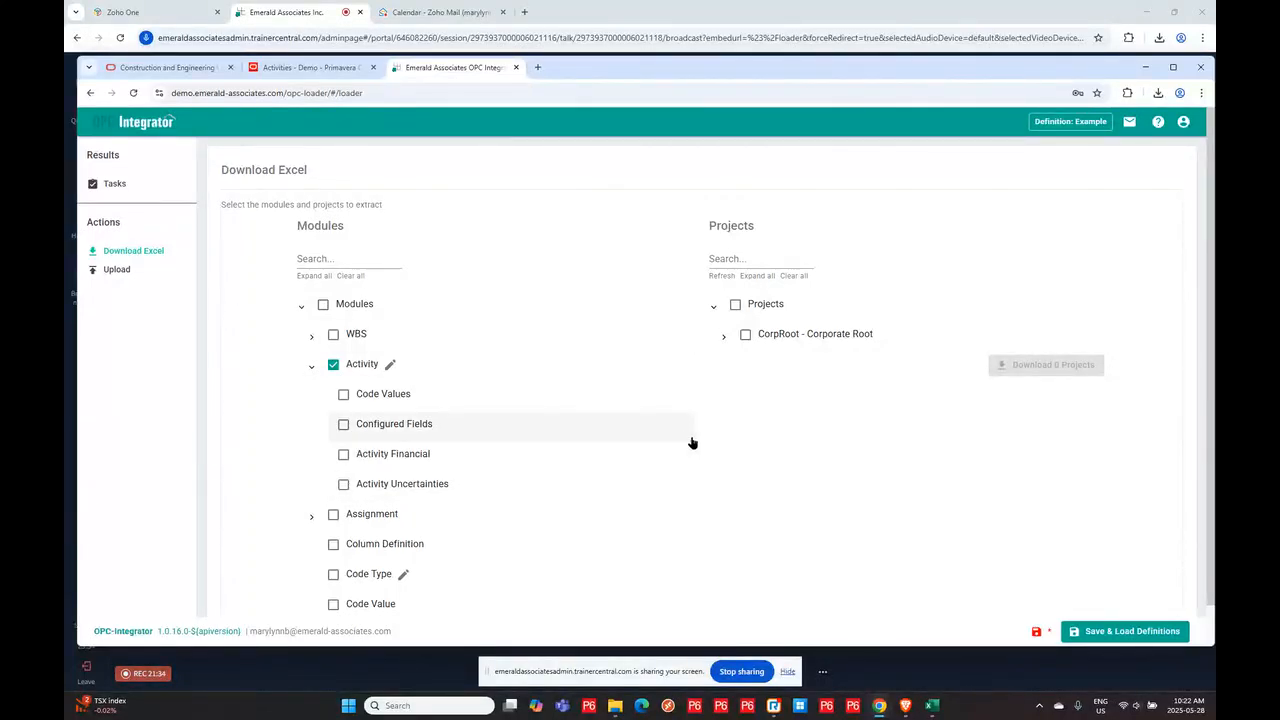
- Select project TAPSTemp-00 - TAPS - STO - 04 Sept 2023 under NON_PROD, TEST and the MLB workspace, and download it
click(724, 340)
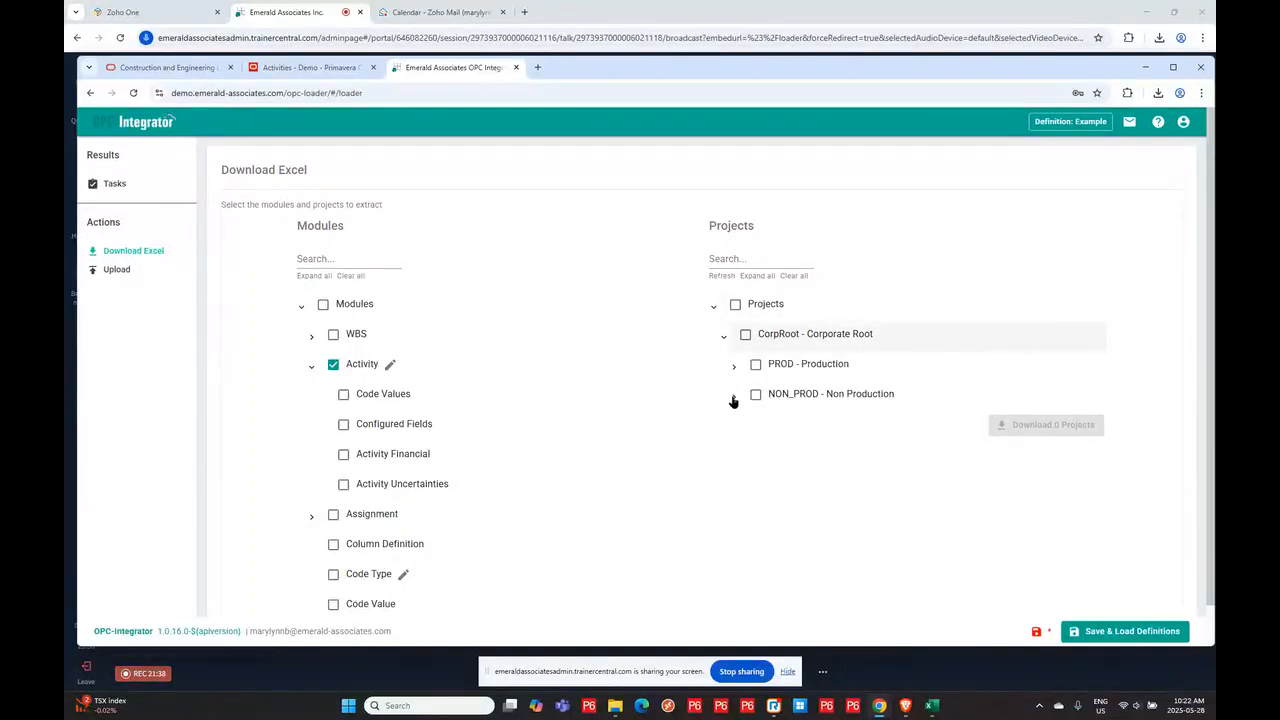
click(733, 397)
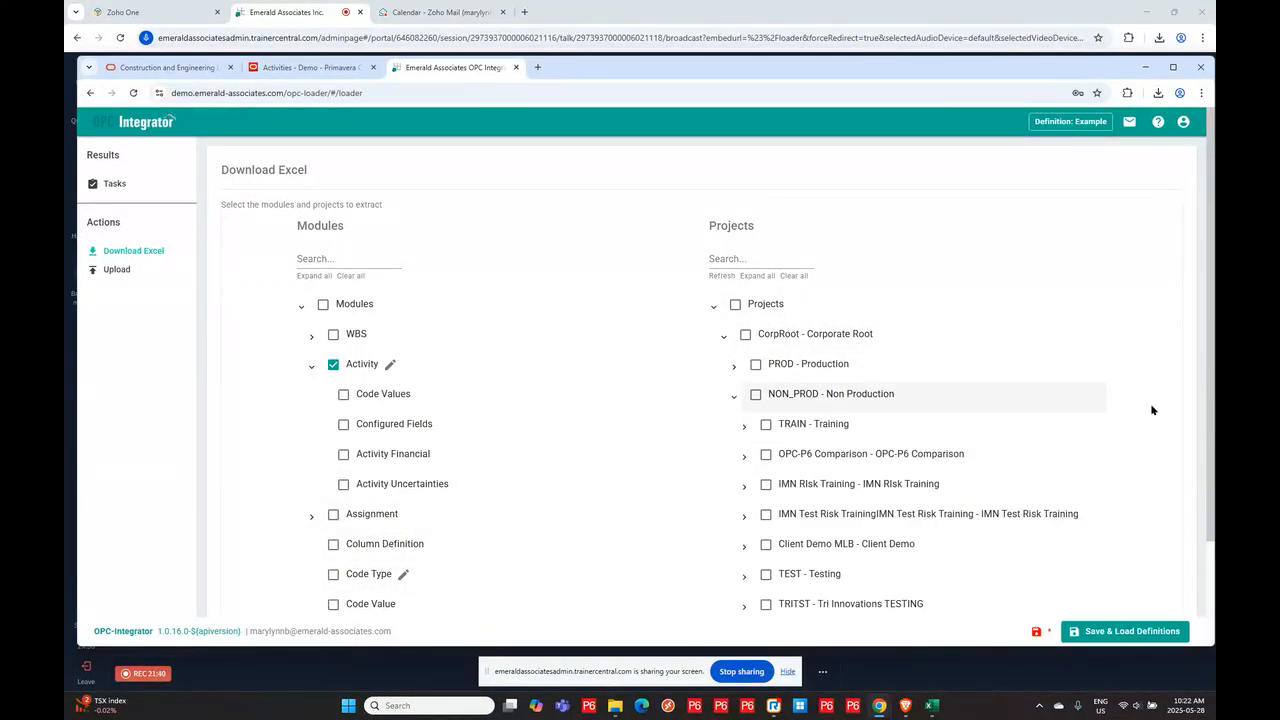
scroll(1138, 388, down, 2)
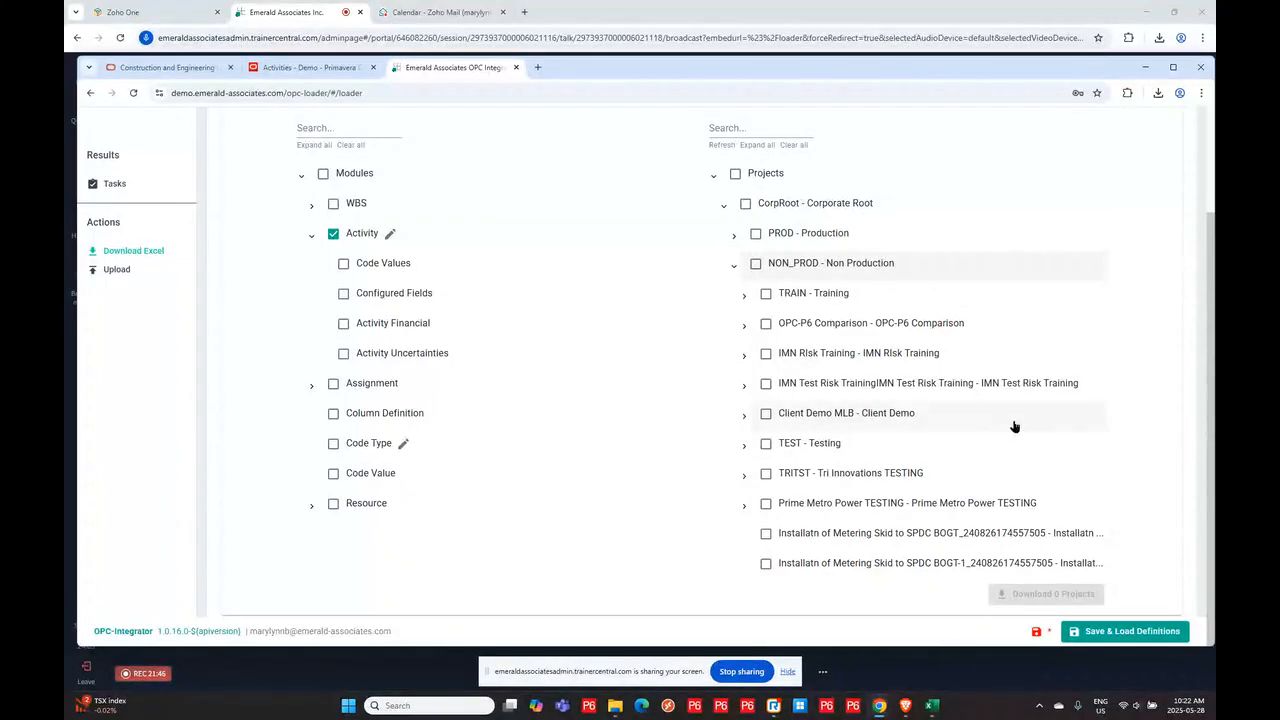
click(743, 446)
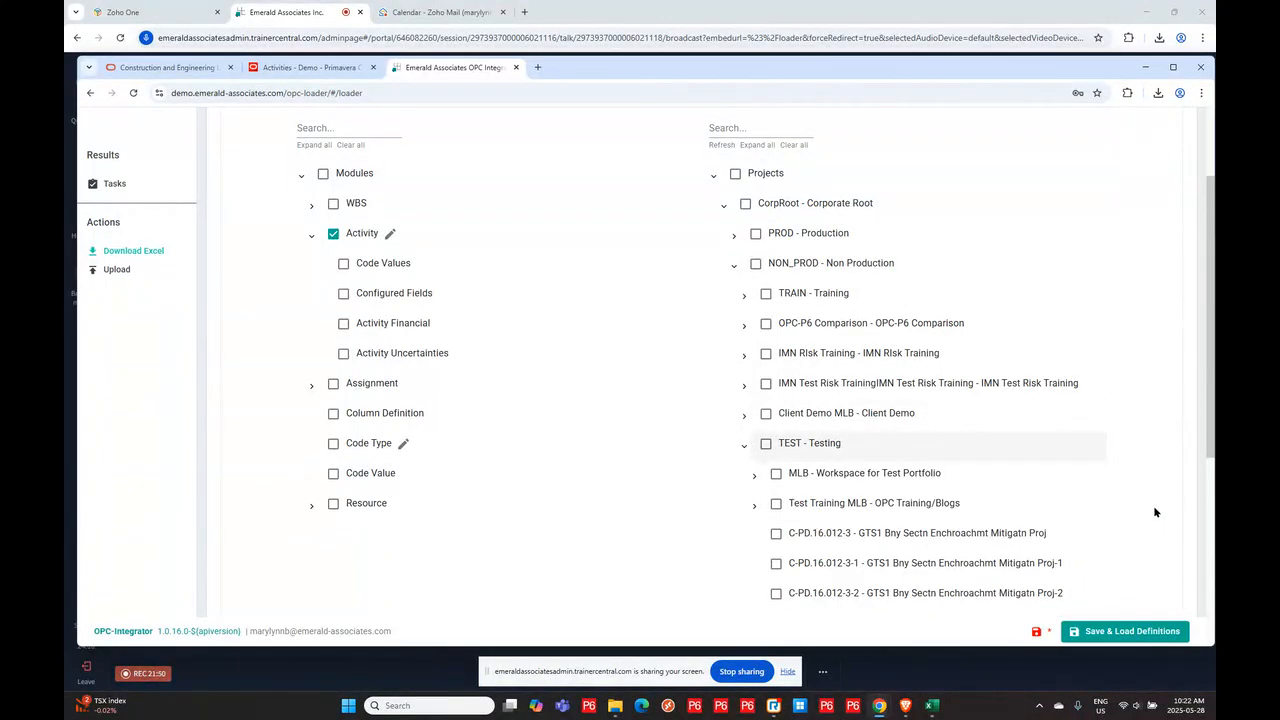
scroll(1091, 465, down, 2)
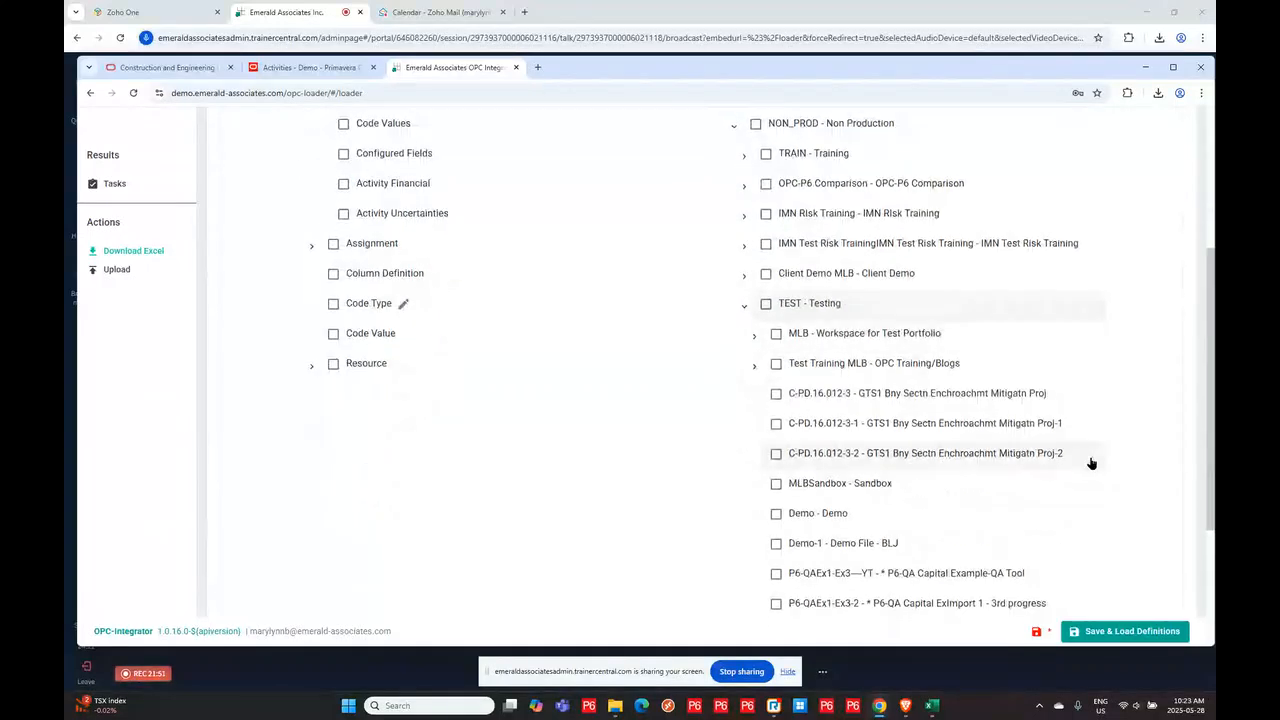
click(754, 337)
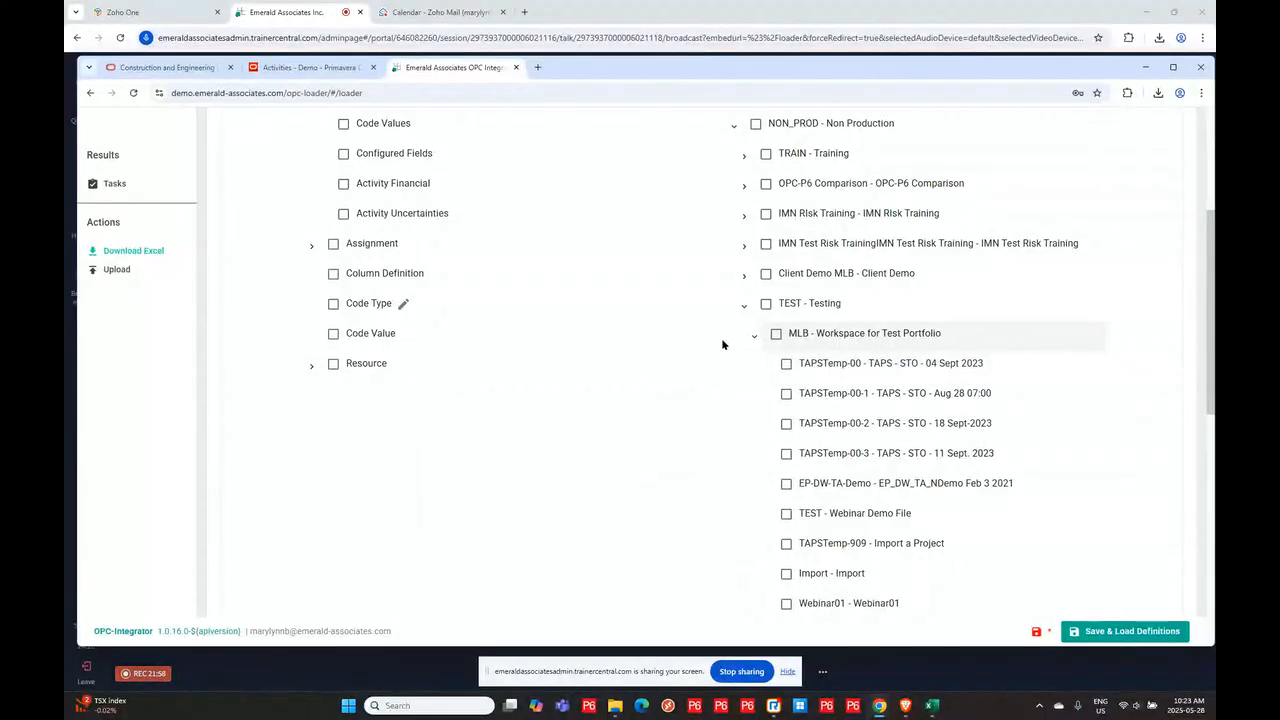
click(786, 365)
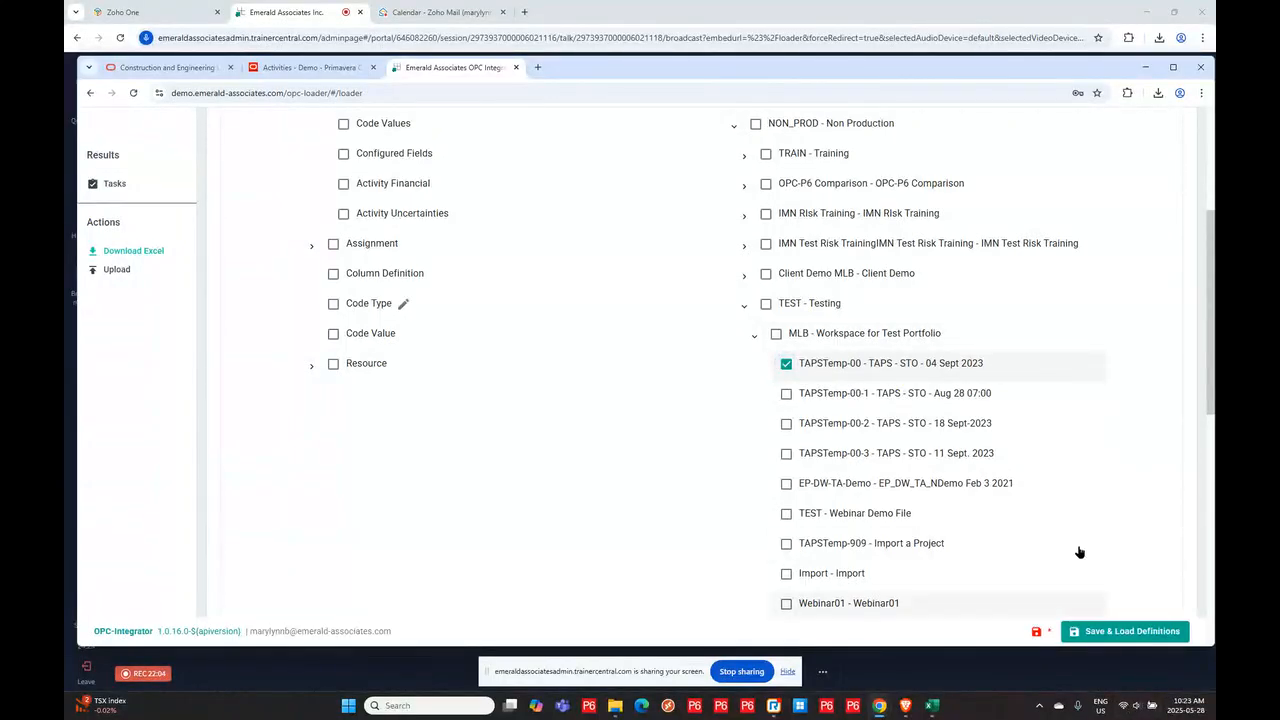
scroll(1116, 465, up, 3)
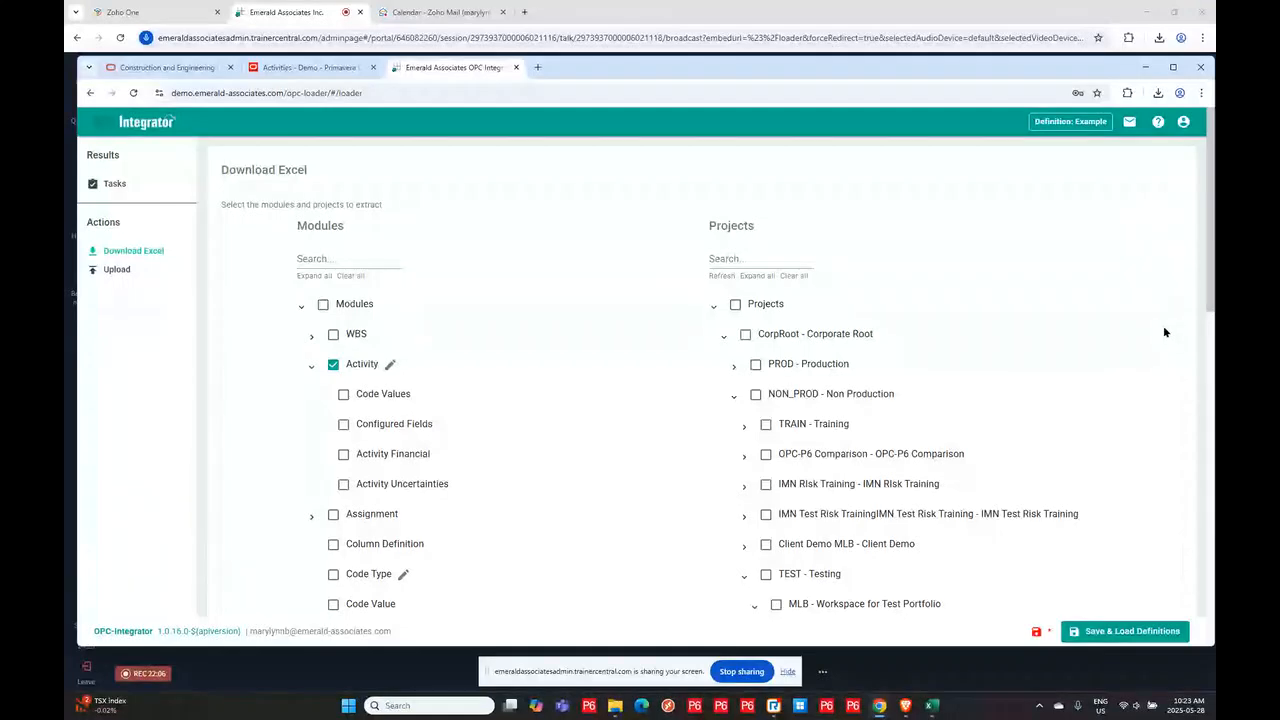
scroll(1167, 342, down, 3)
scroll(1166, 338, down, 6)
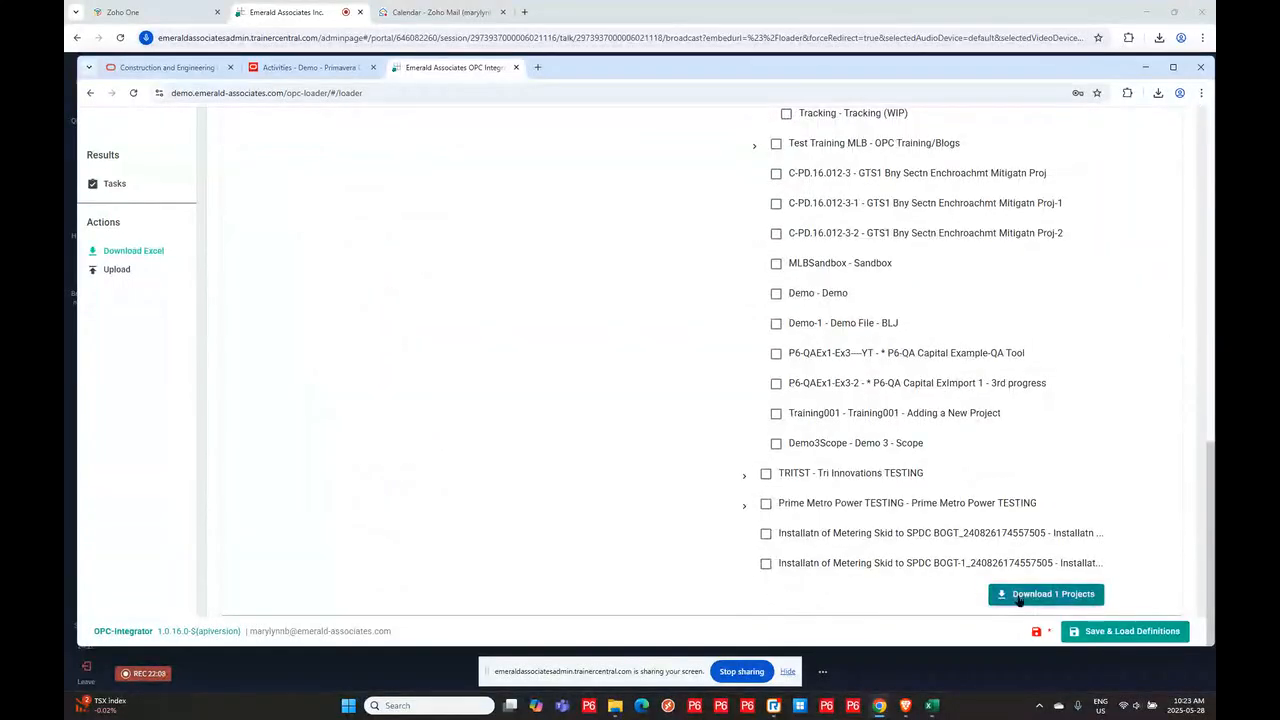
click(1029, 596)
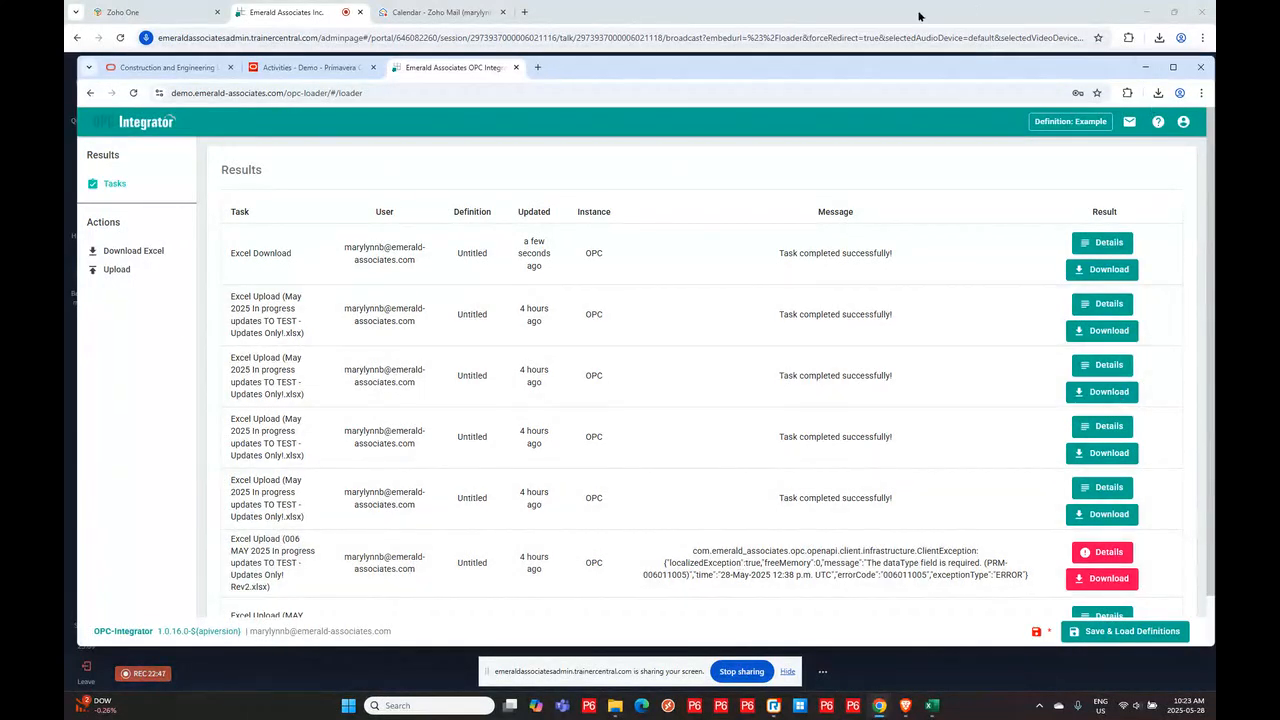
click(1115, 270)
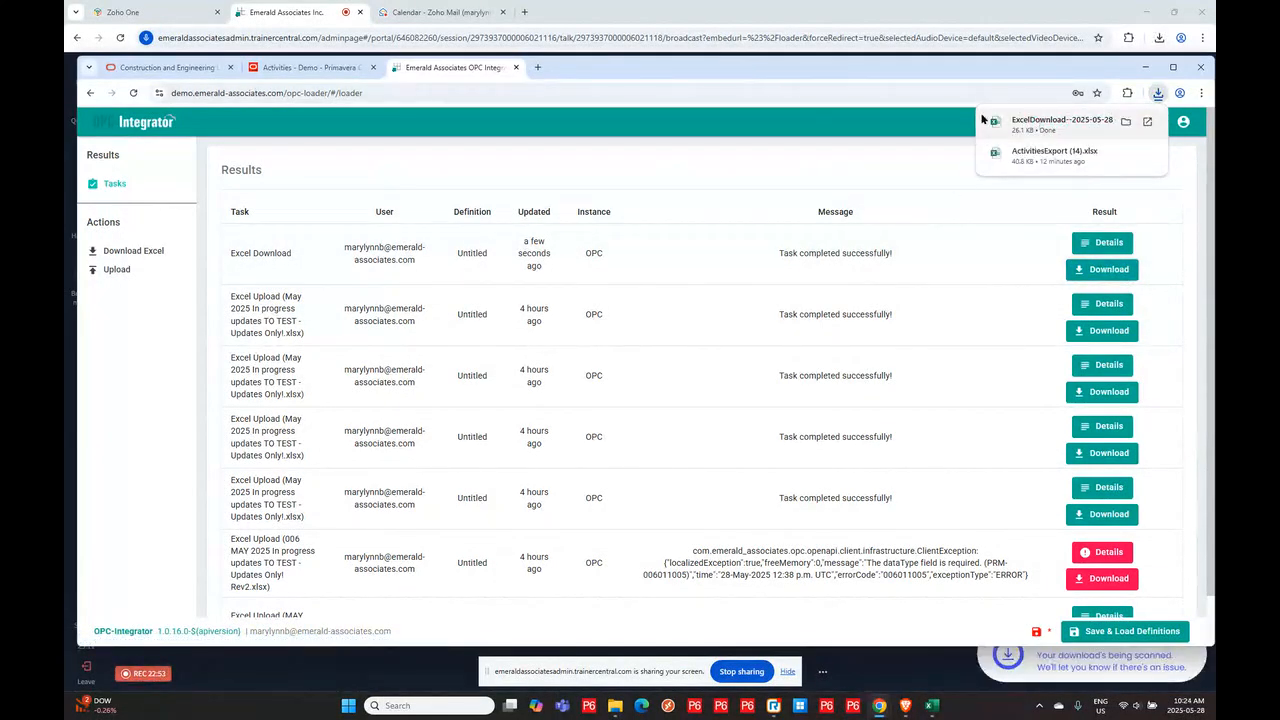
click(1126, 121)
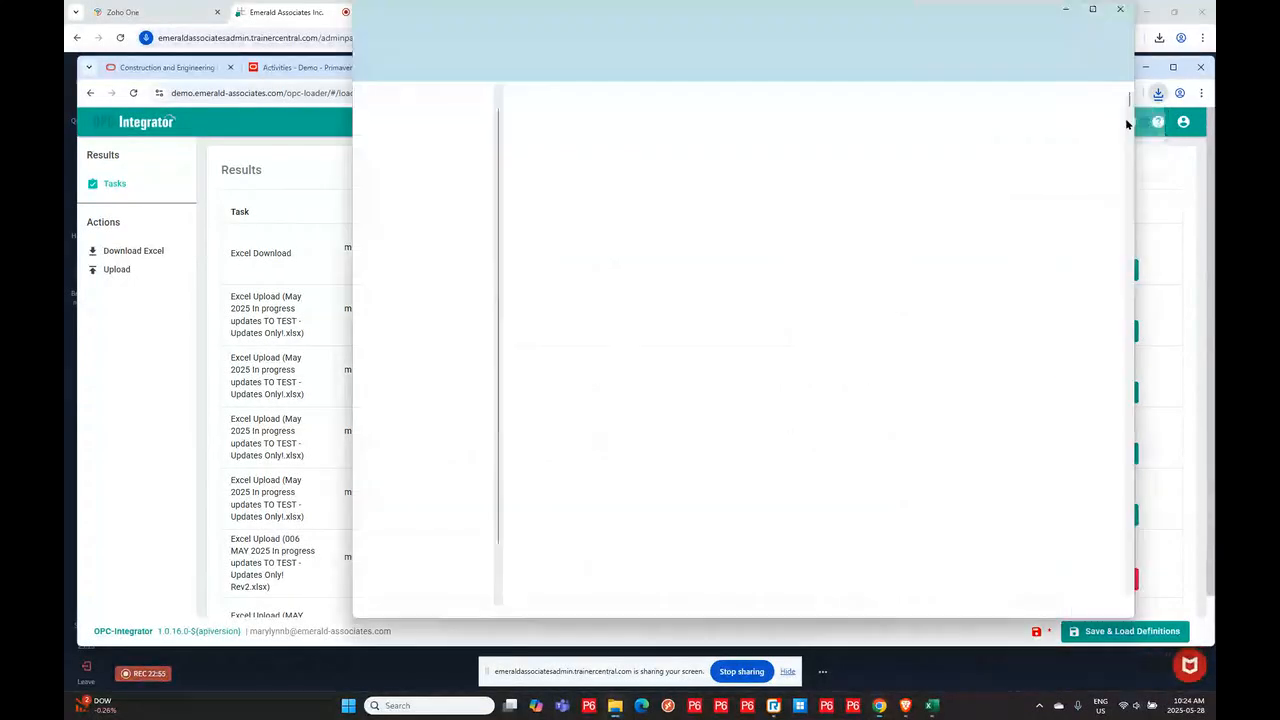
click(575, 124)
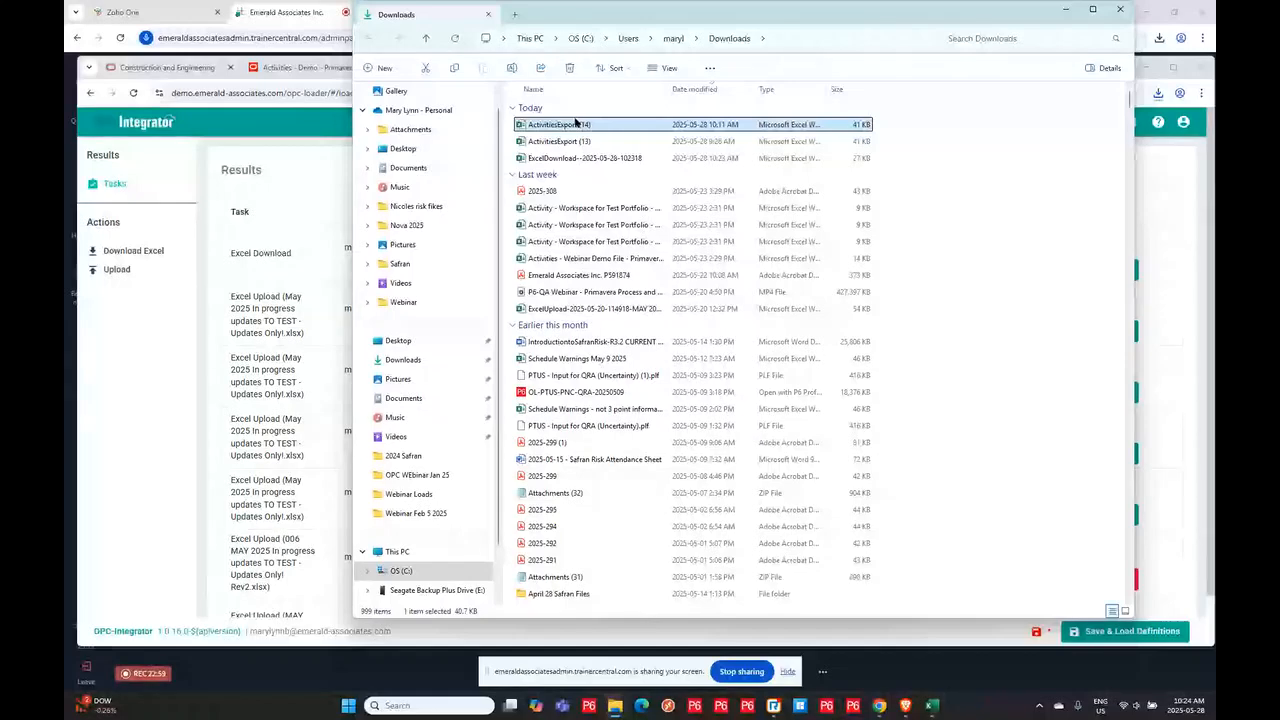
click(585, 158)
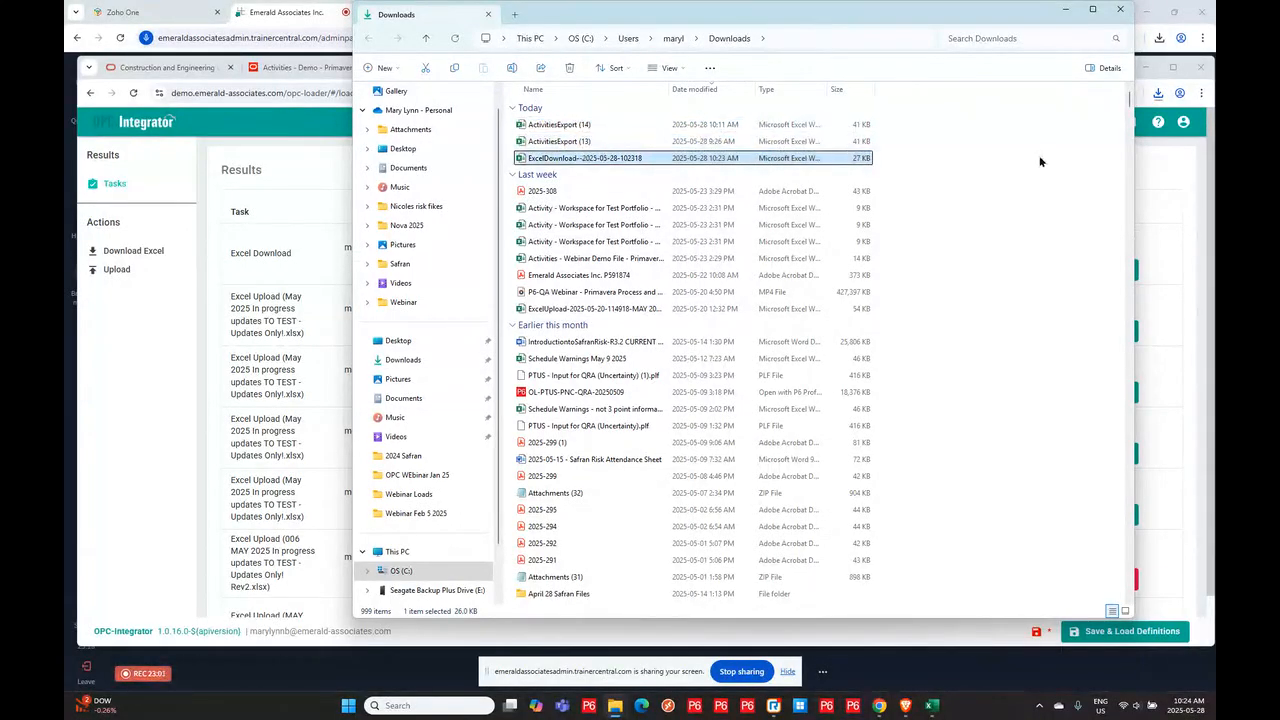
key(Return)
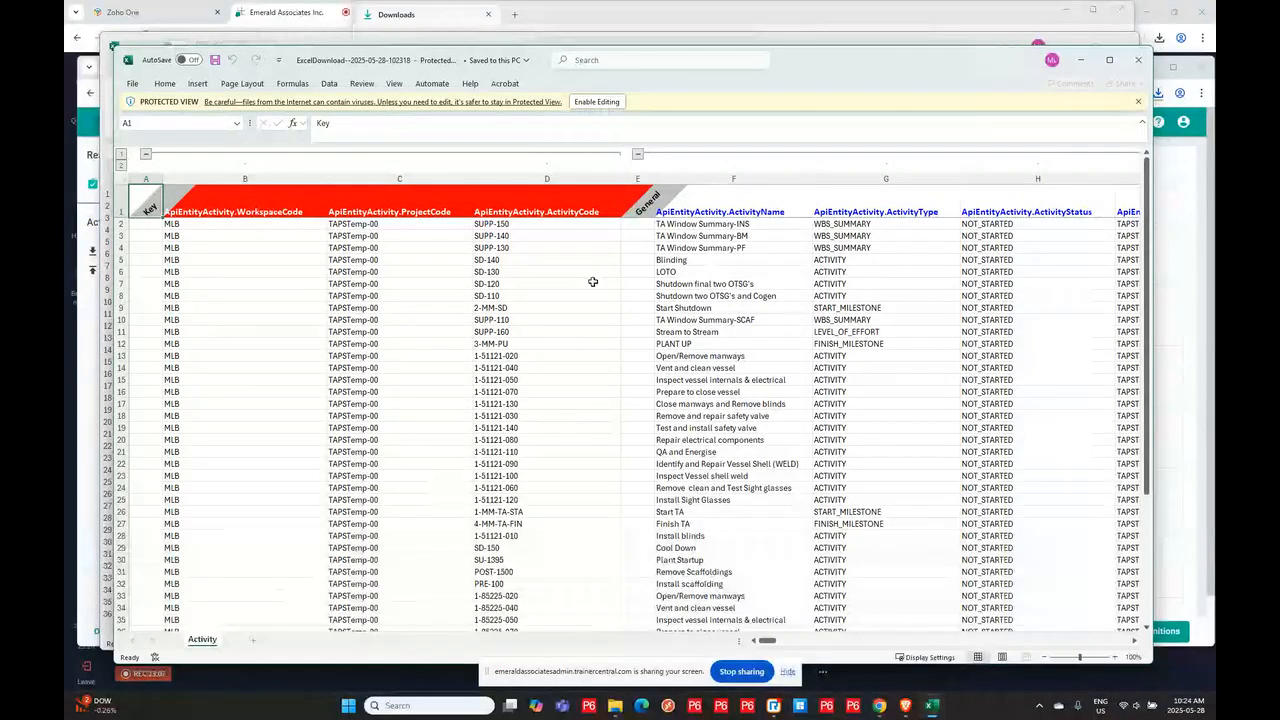
- Review the exported Activity sheet's rows and columns, then close the open Excel workbooks
scroll(588, 270, down, 12)
scroll(580, 250, up, 9)
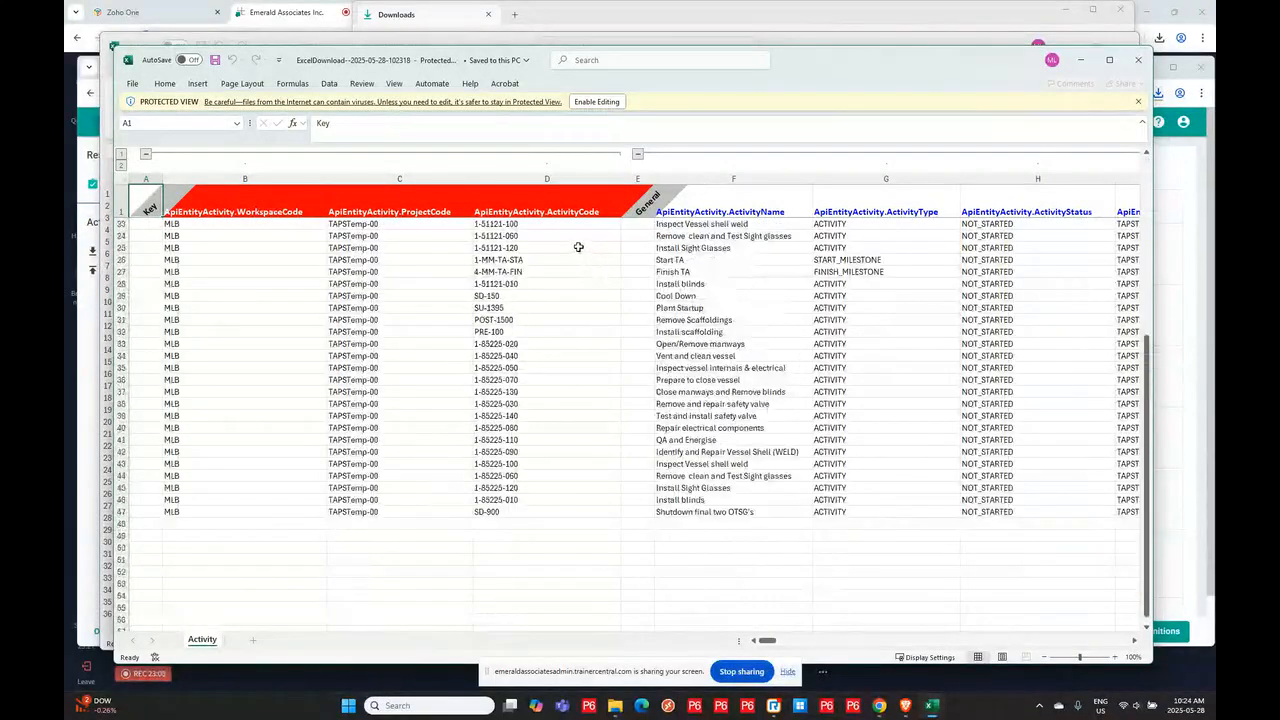
scroll(578, 246, up, 3)
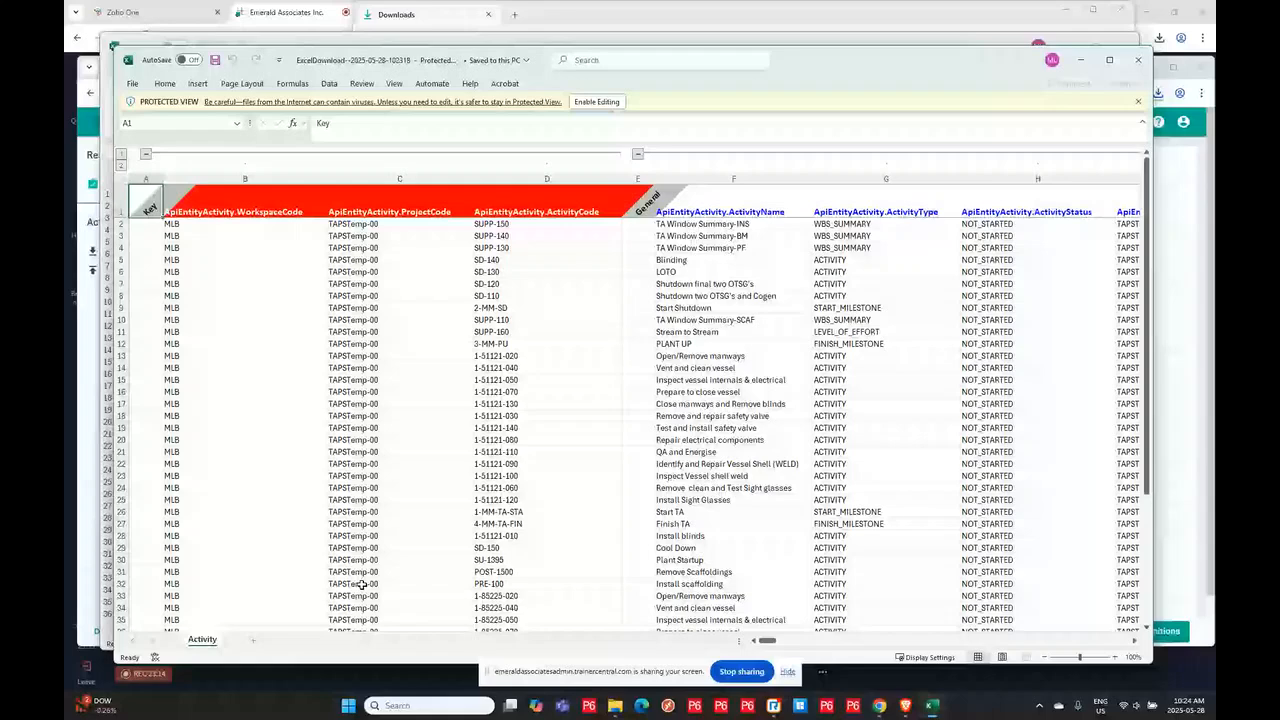
drag(769, 643, 687, 642)
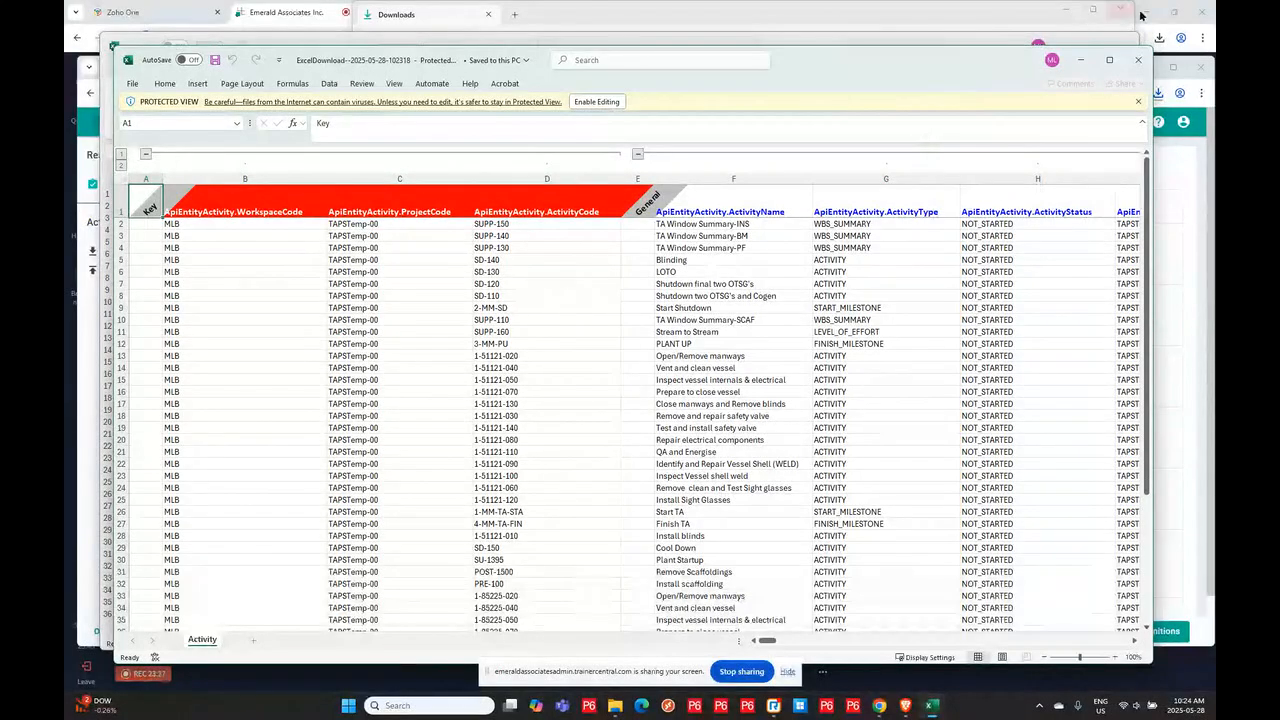
click(1138, 60)
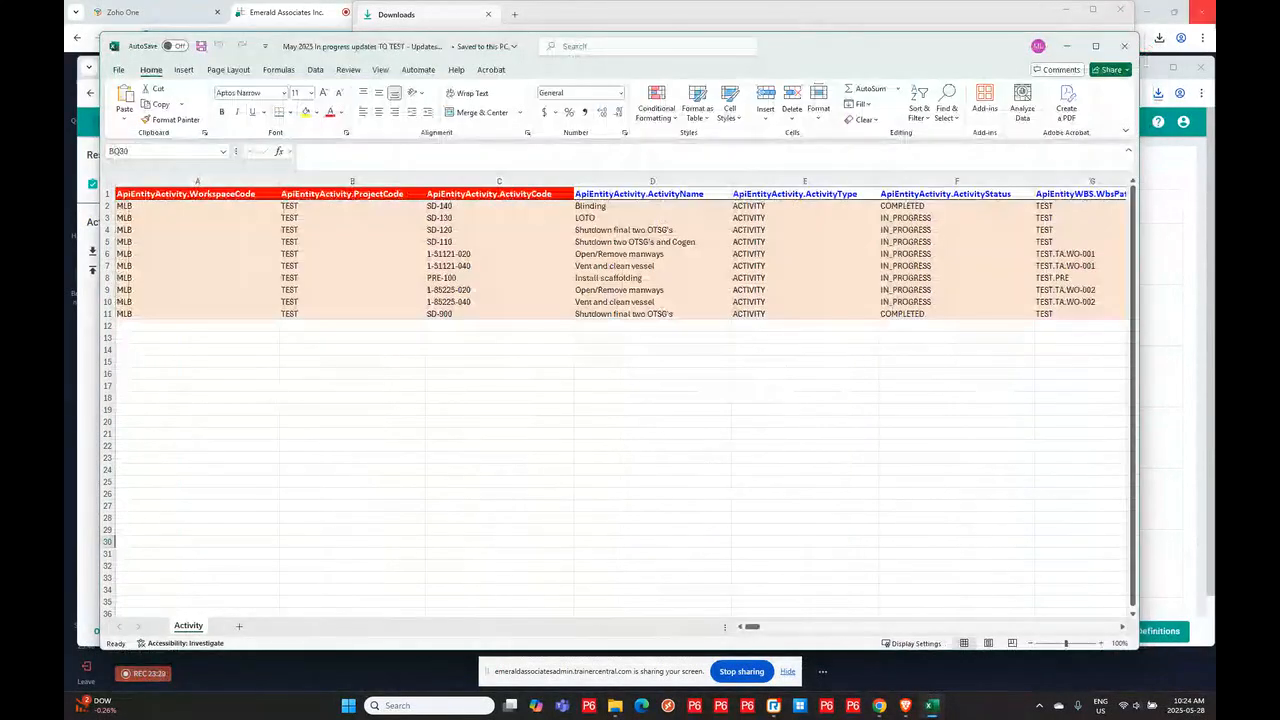
click(1066, 46)
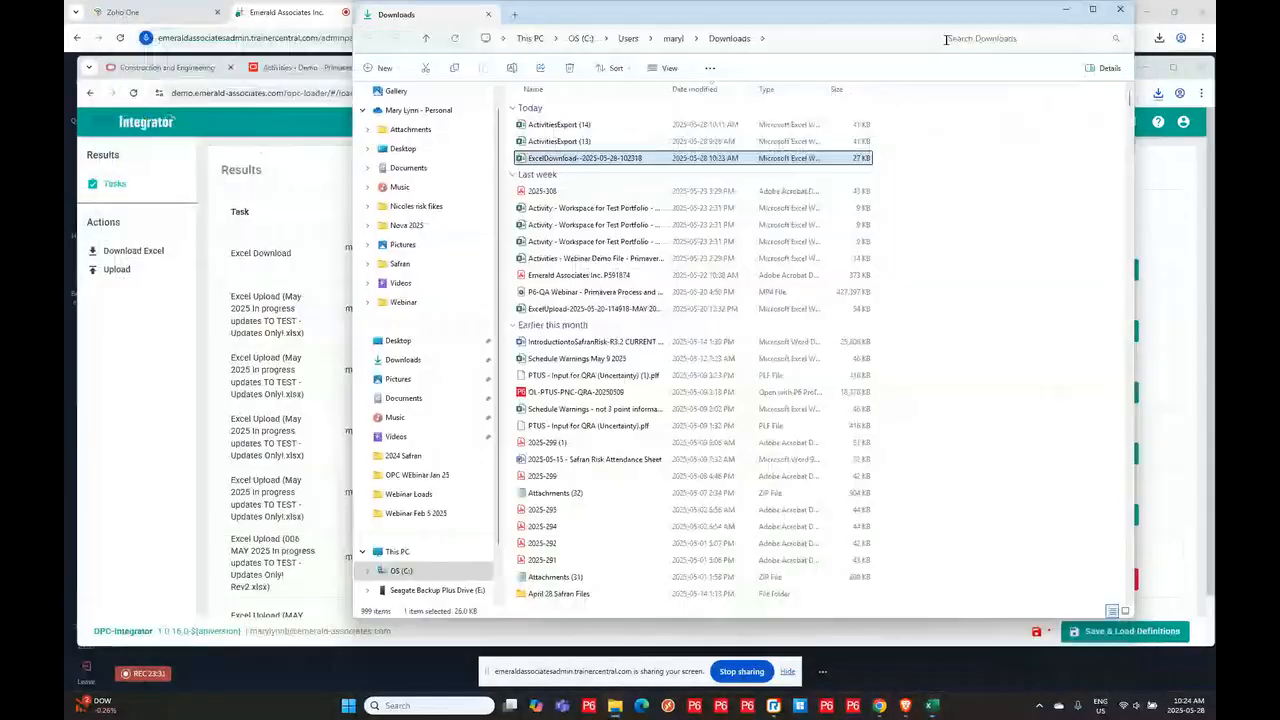
click(1120, 9)
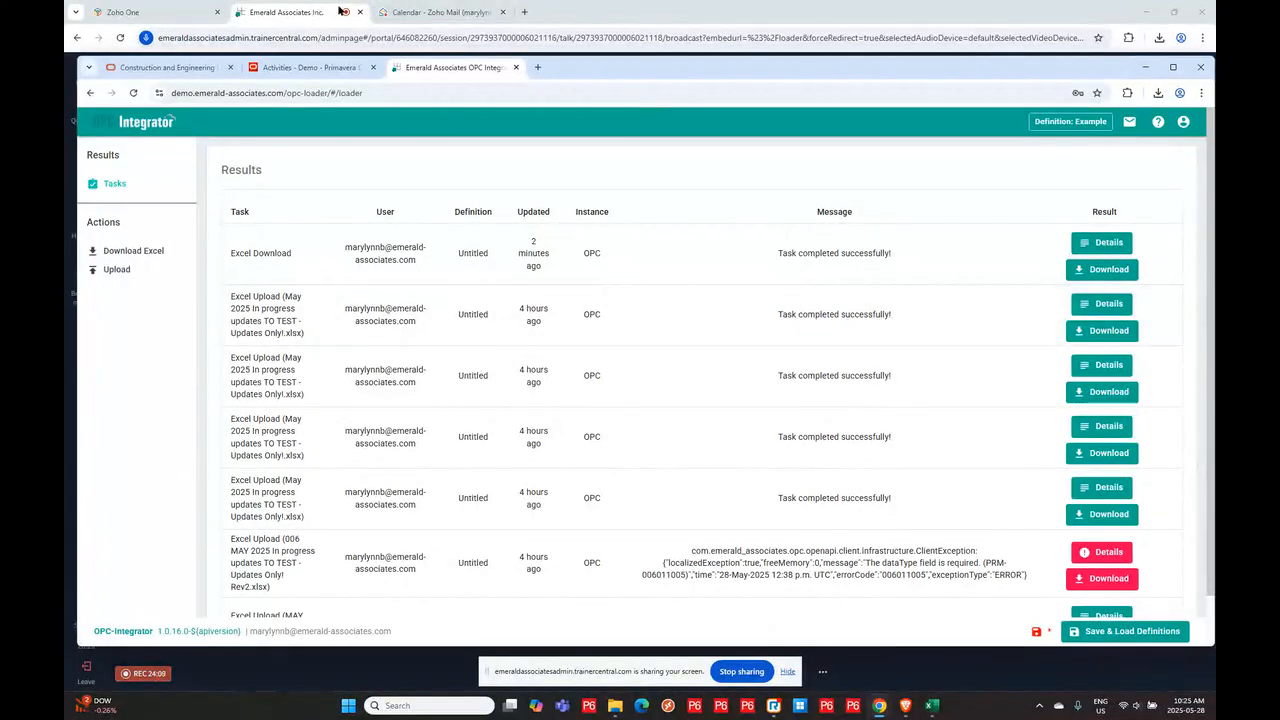
click(420, 12)
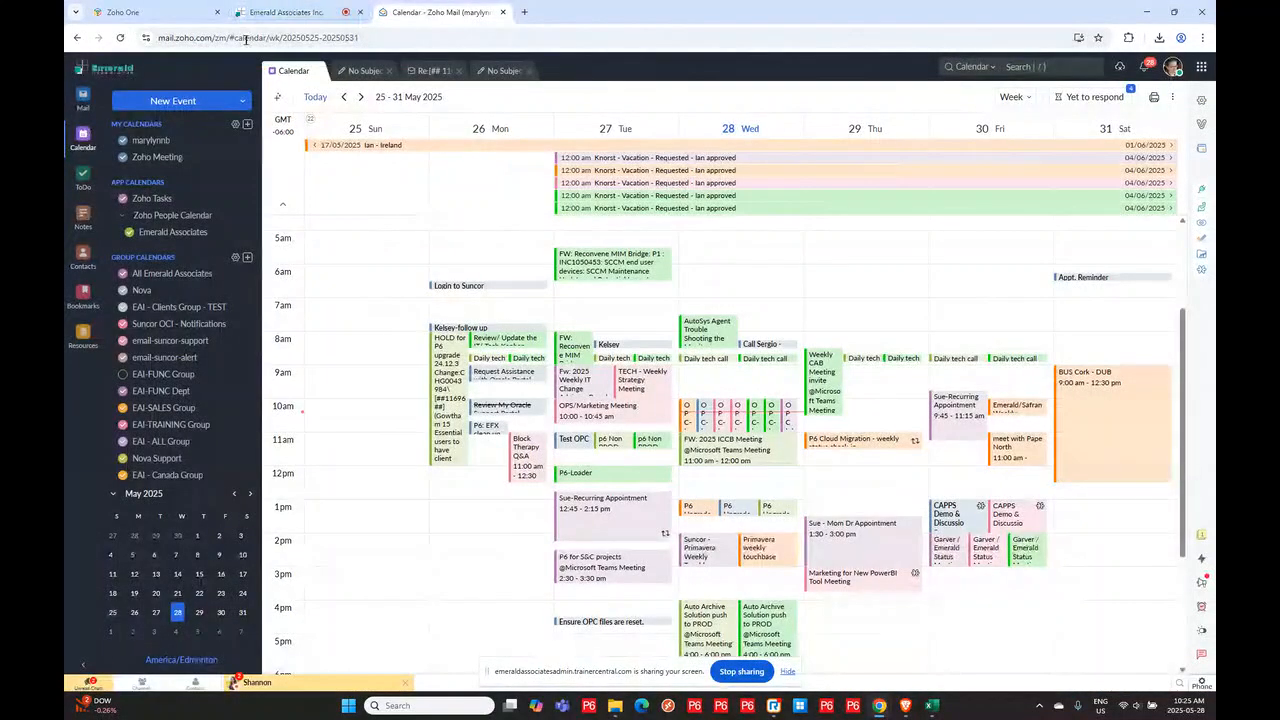
mouse_move(878, 706)
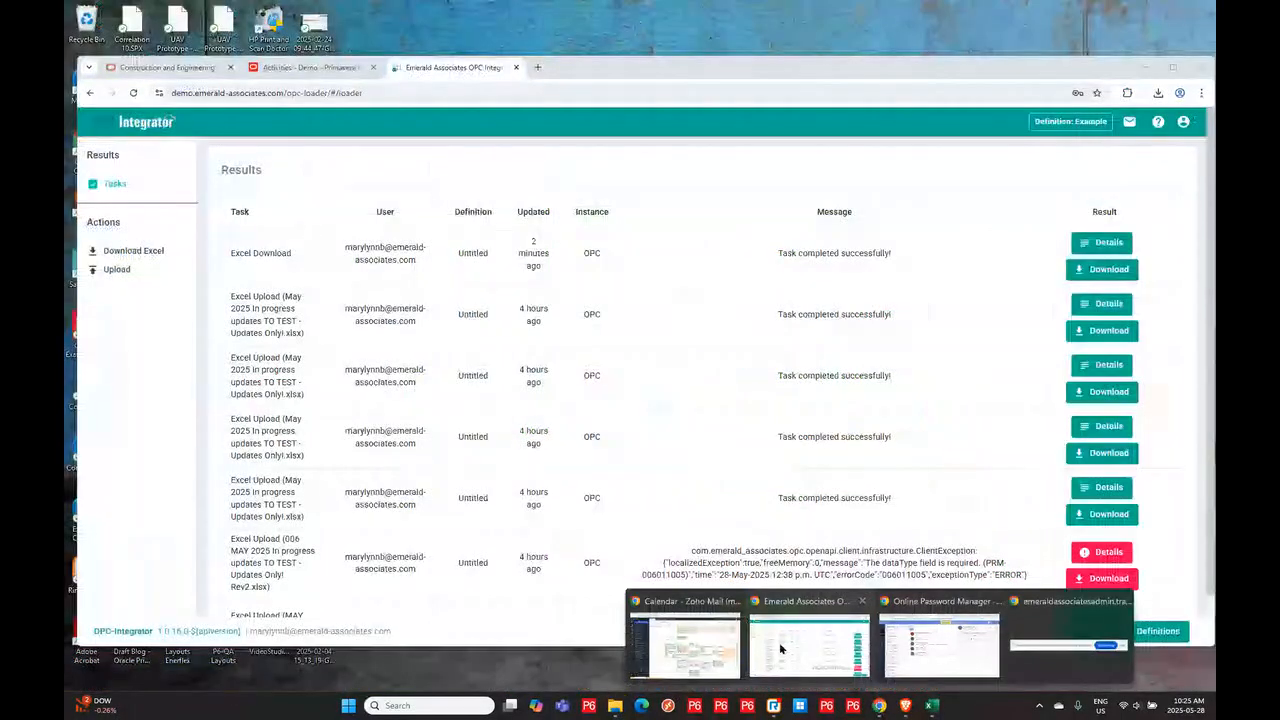
click(781, 650)
drag(660, 70, 657, 5)
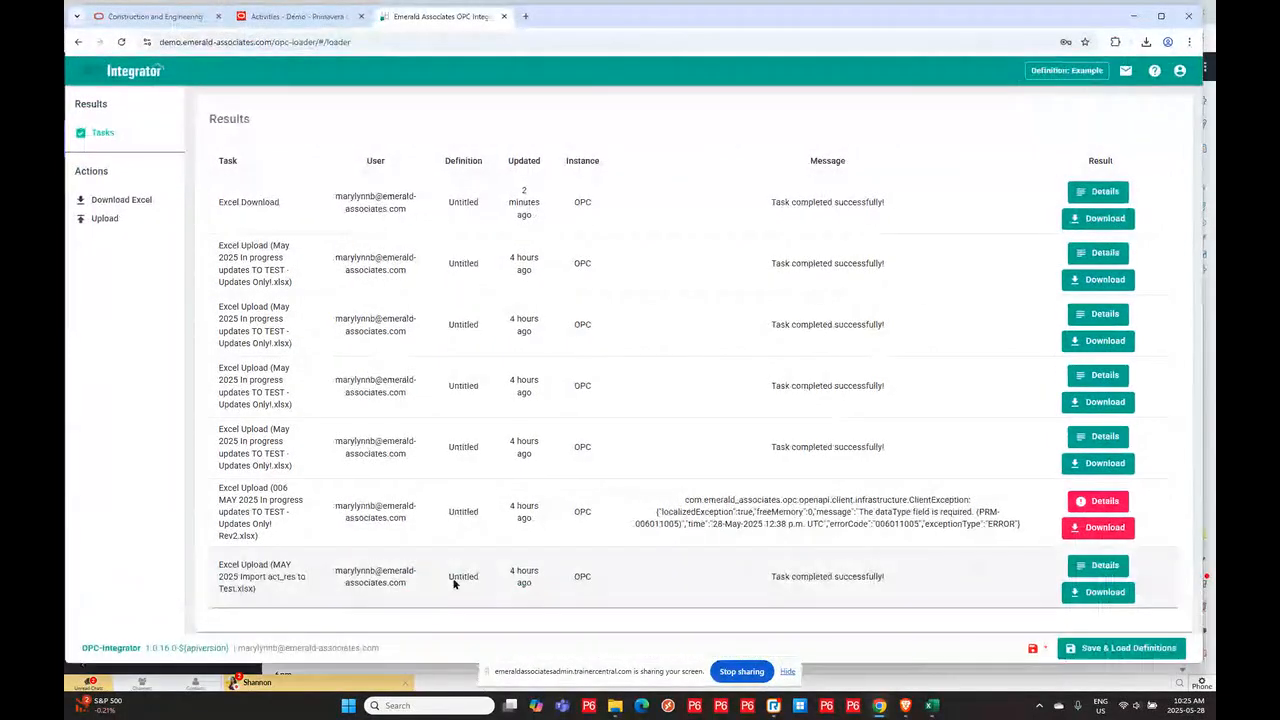
- Open the TEST – Webinar Demo File project in Primavera Cloud's Activities page
click(295, 16)
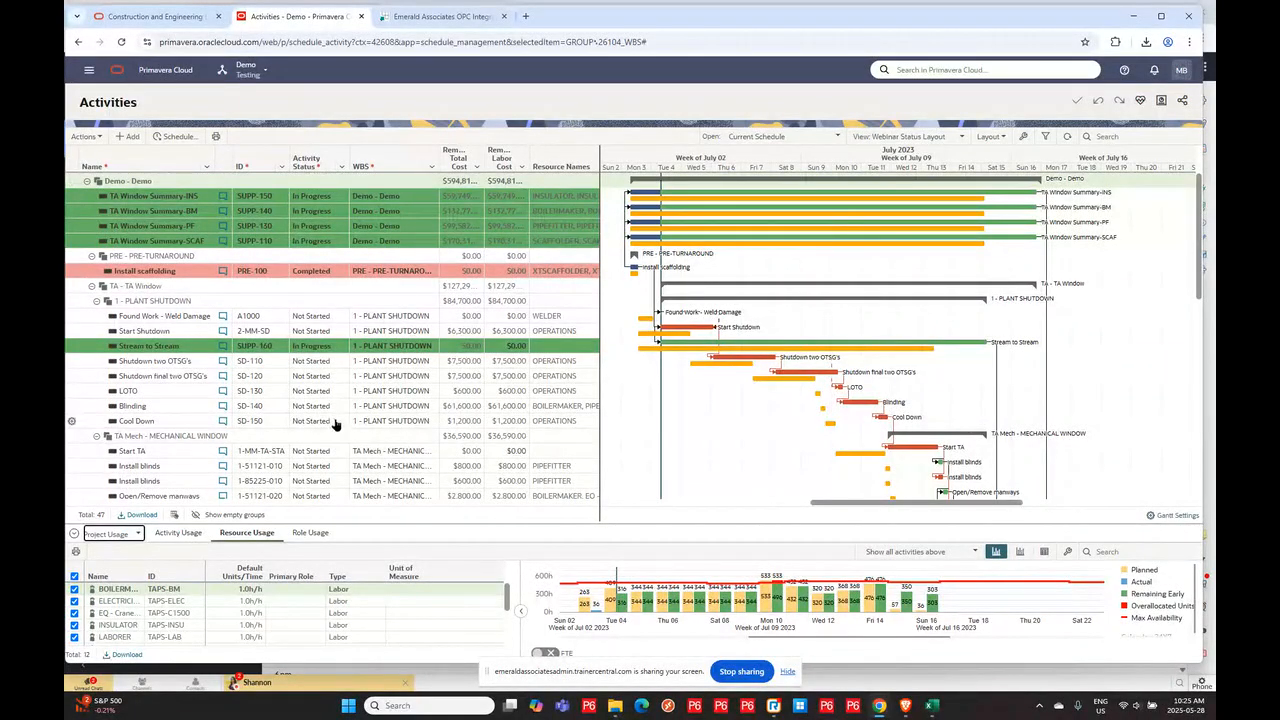
click(245, 72)
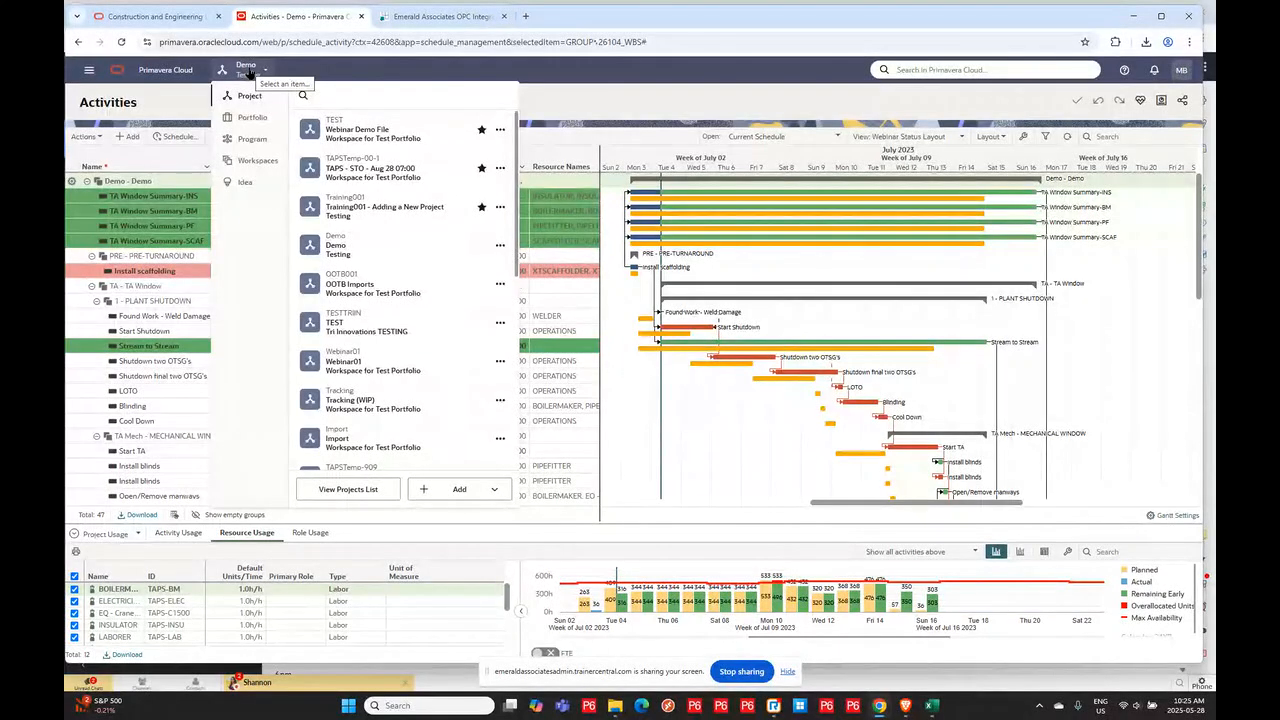
click(340, 142)
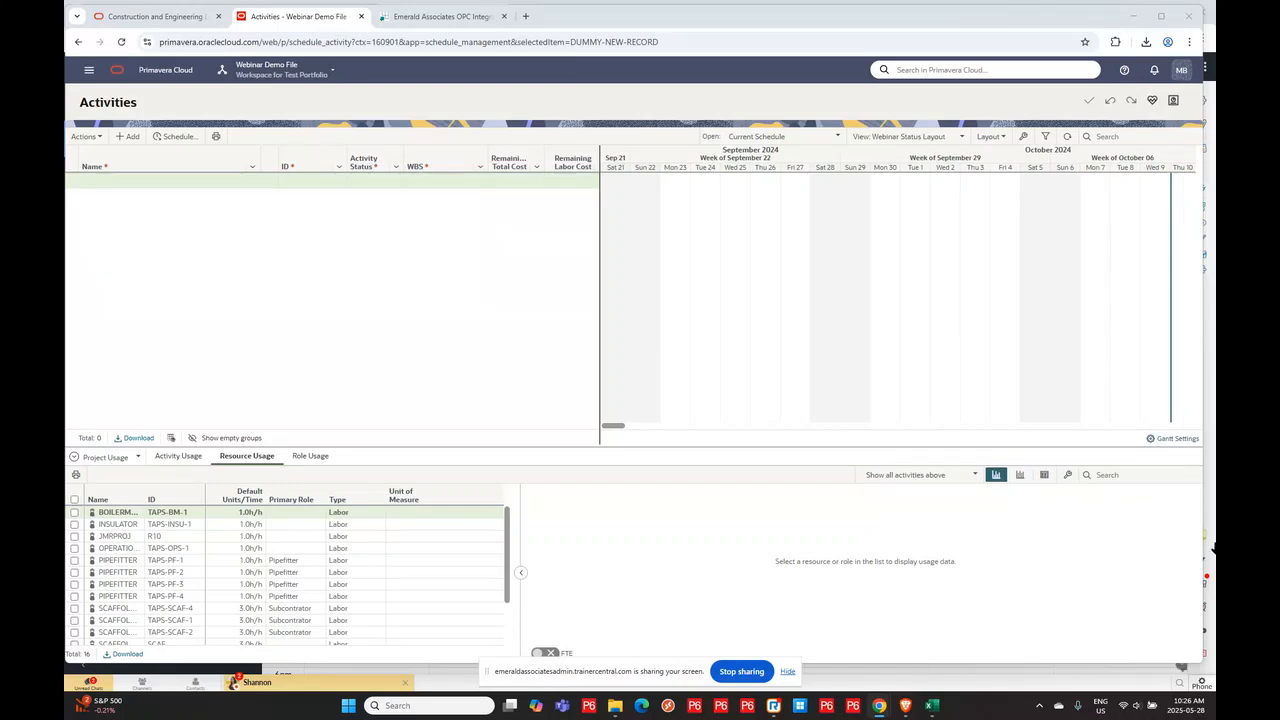
- Review the rows of the MAY 2025 Import act_res to Test workbook's Activity sheet, then minimize it
mouse_move(929, 708)
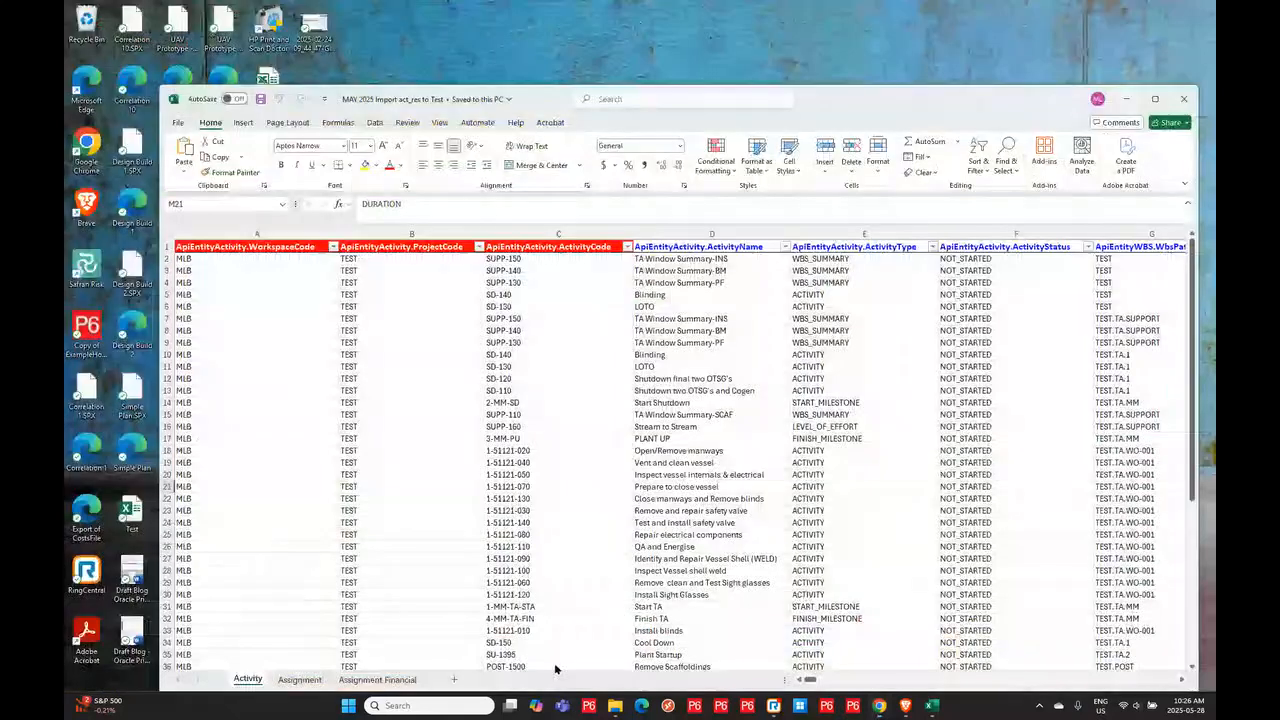
click(585, 648)
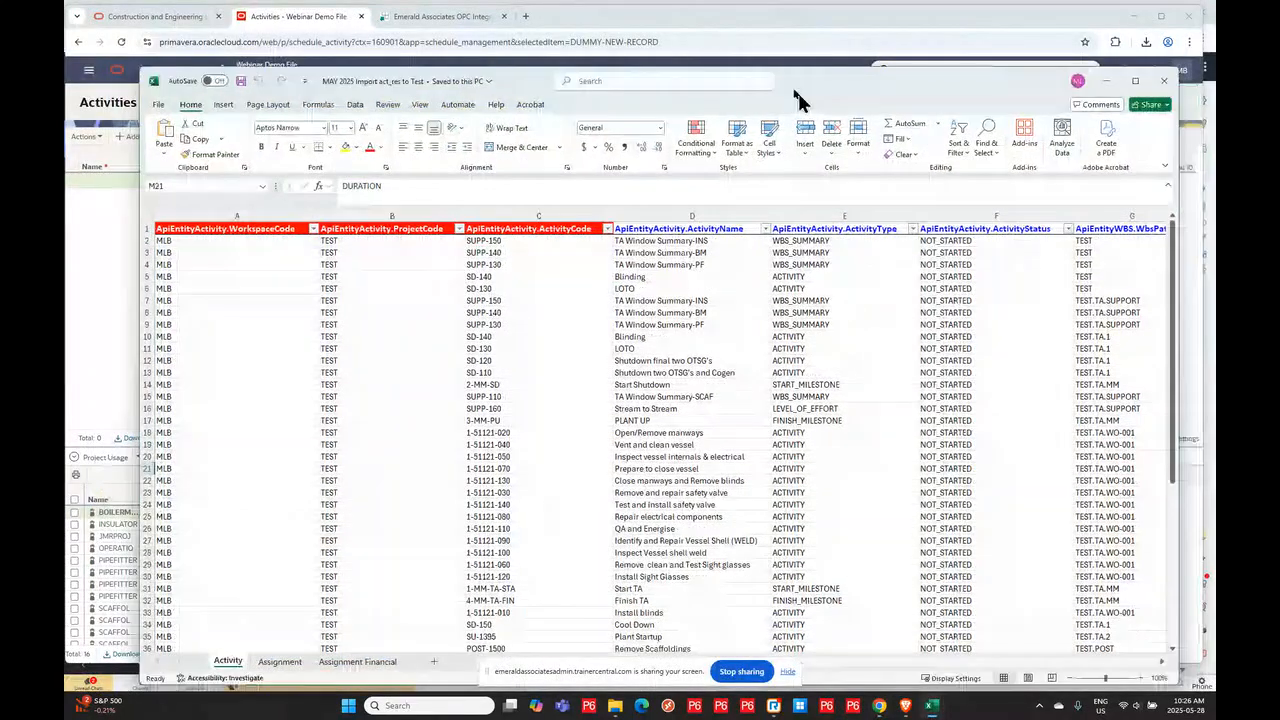
drag(797, 97, 731, 72)
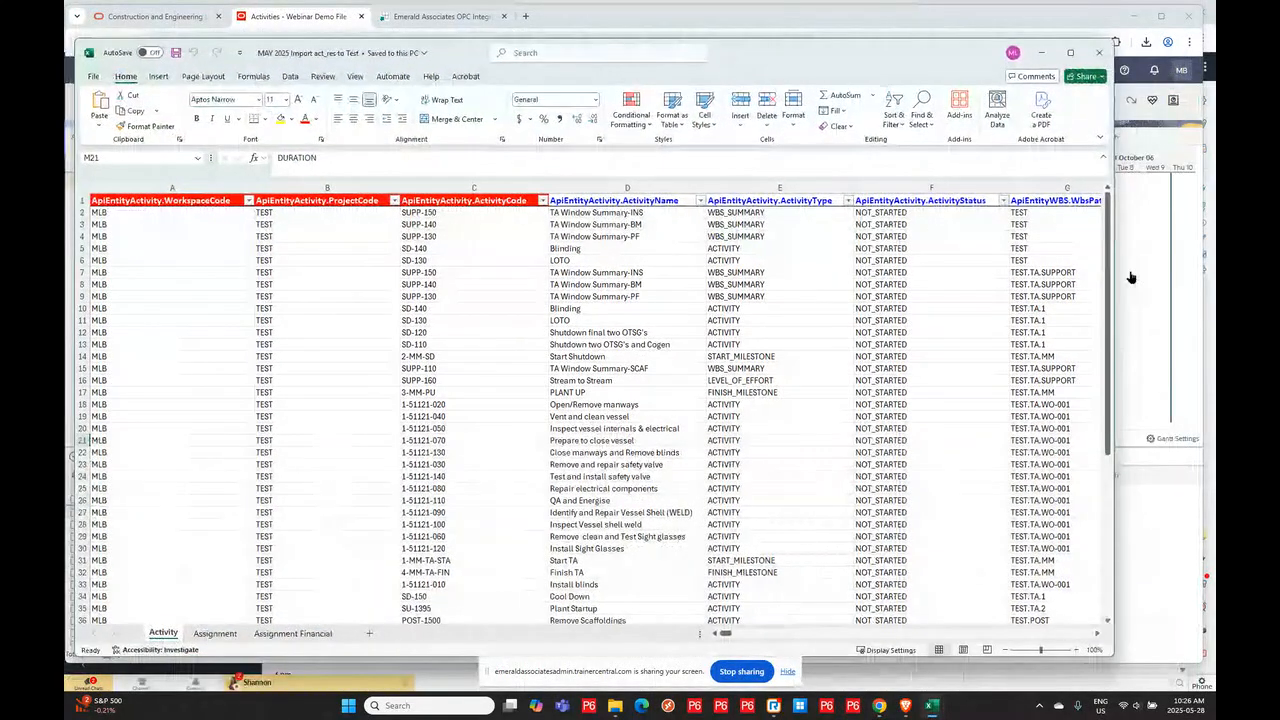
drag(1112, 288, 1186, 288)
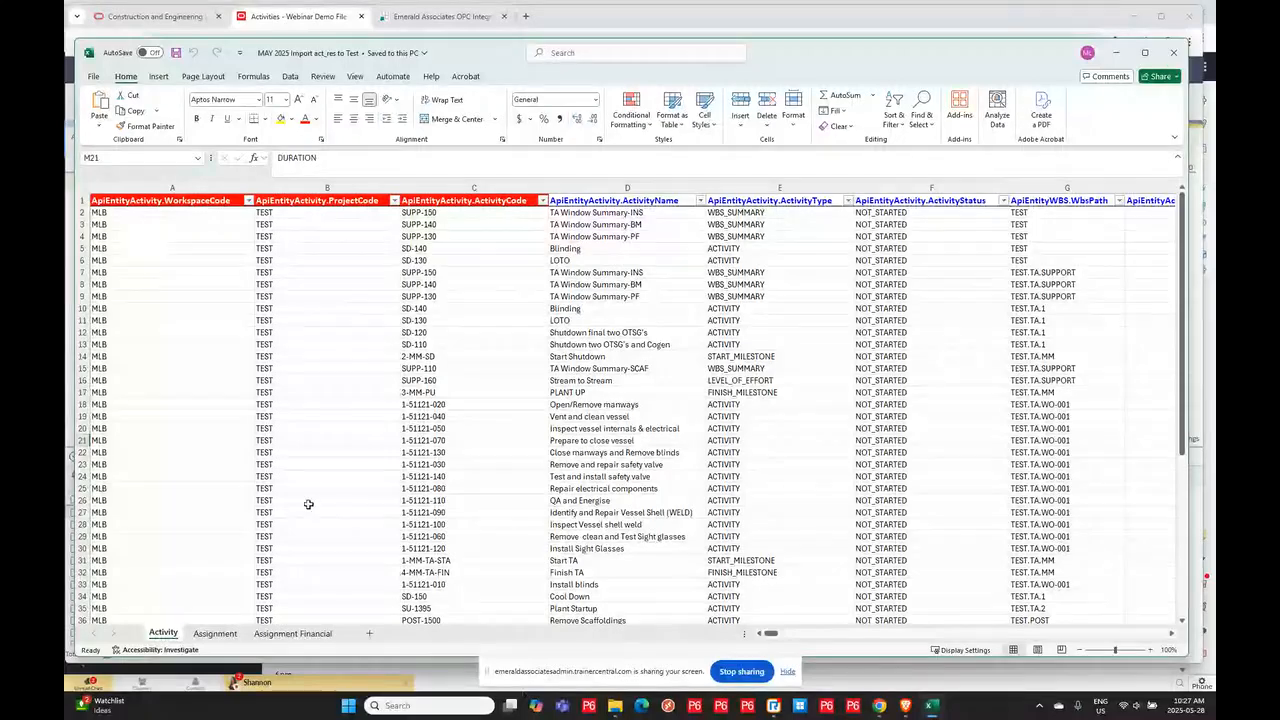
scroll(393, 457, down, 5)
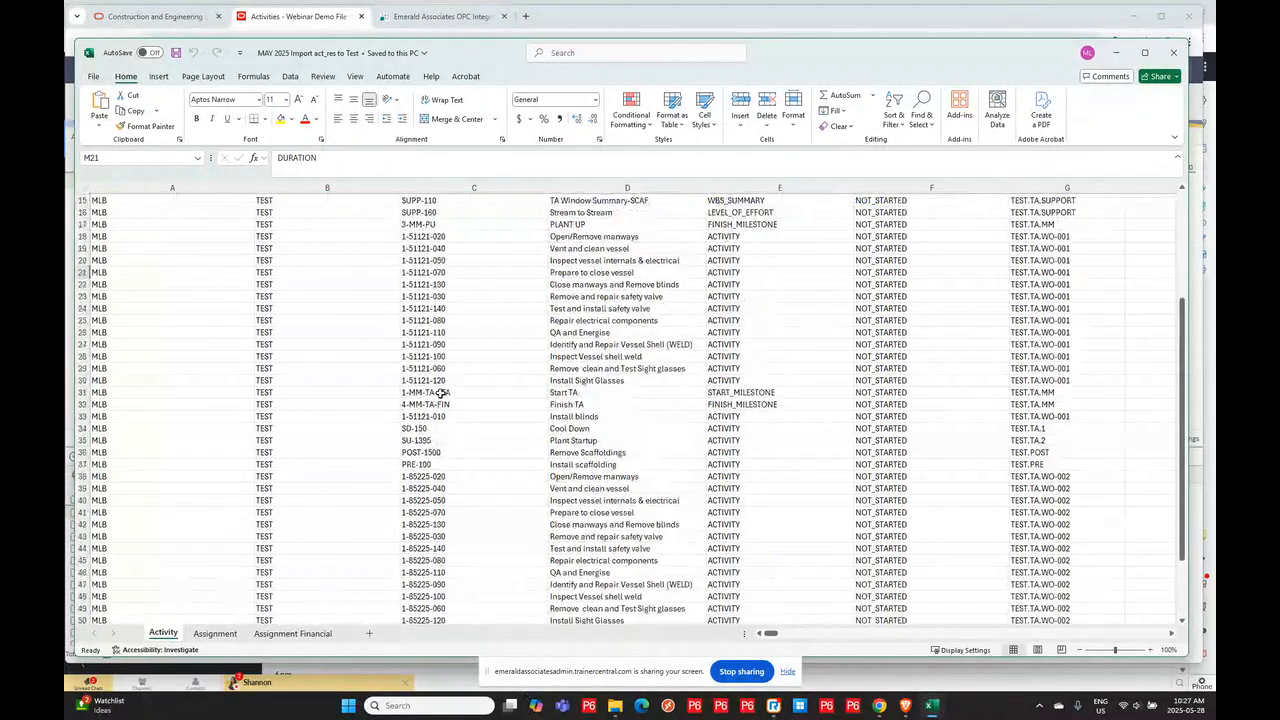
scroll(434, 400, down, 5)
scroll(563, 313, up, 7)
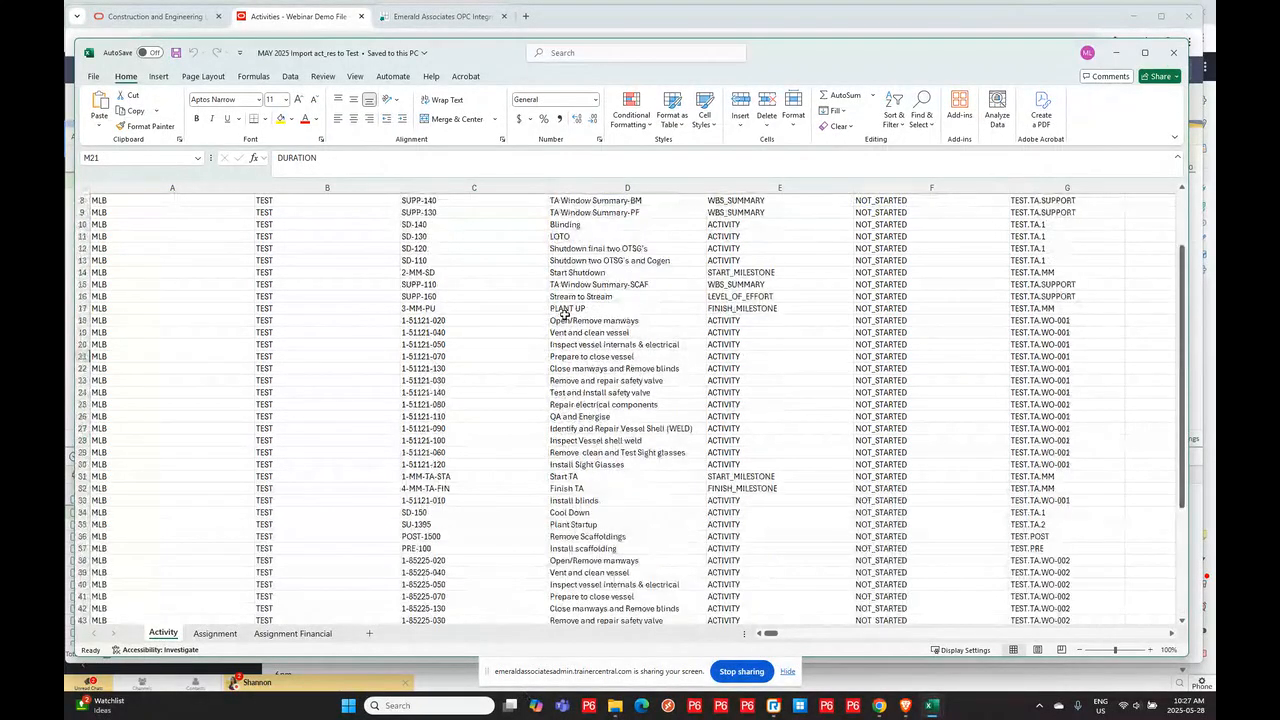
click(1119, 55)
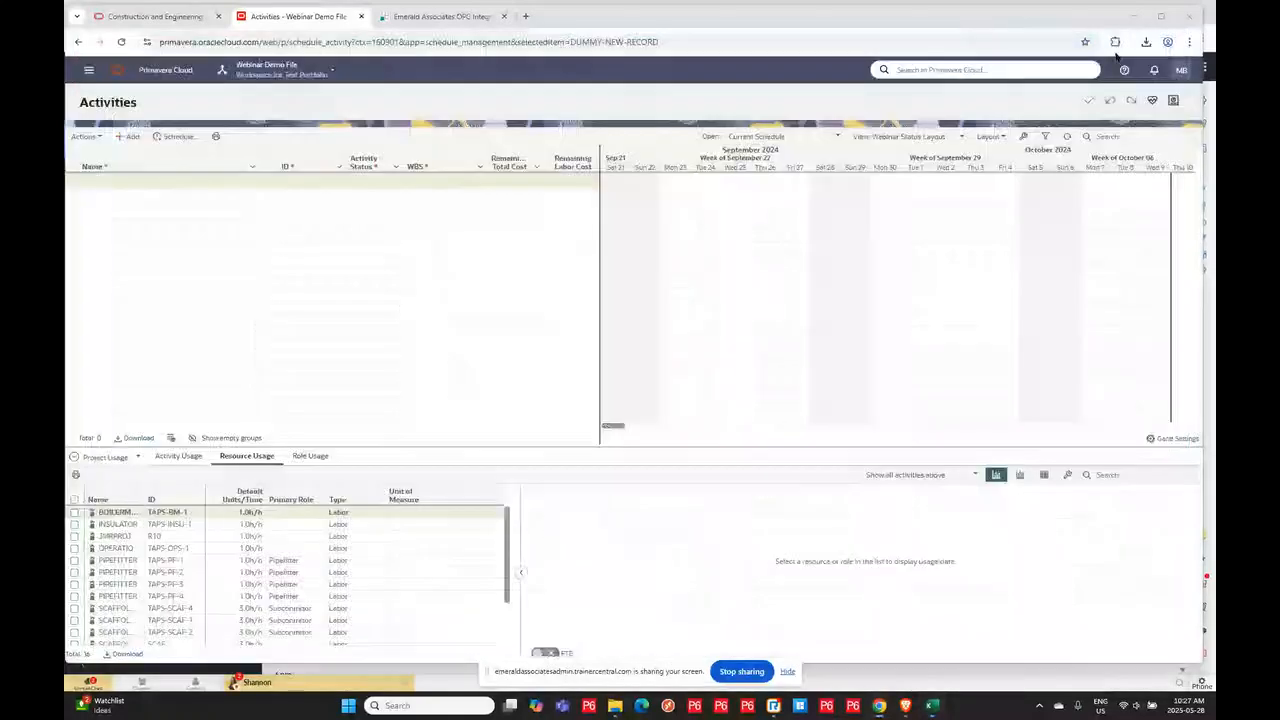
- Upload the MAY 2025 Import act_res to Test workbook through the Integrator's Upload action
click(437, 16)
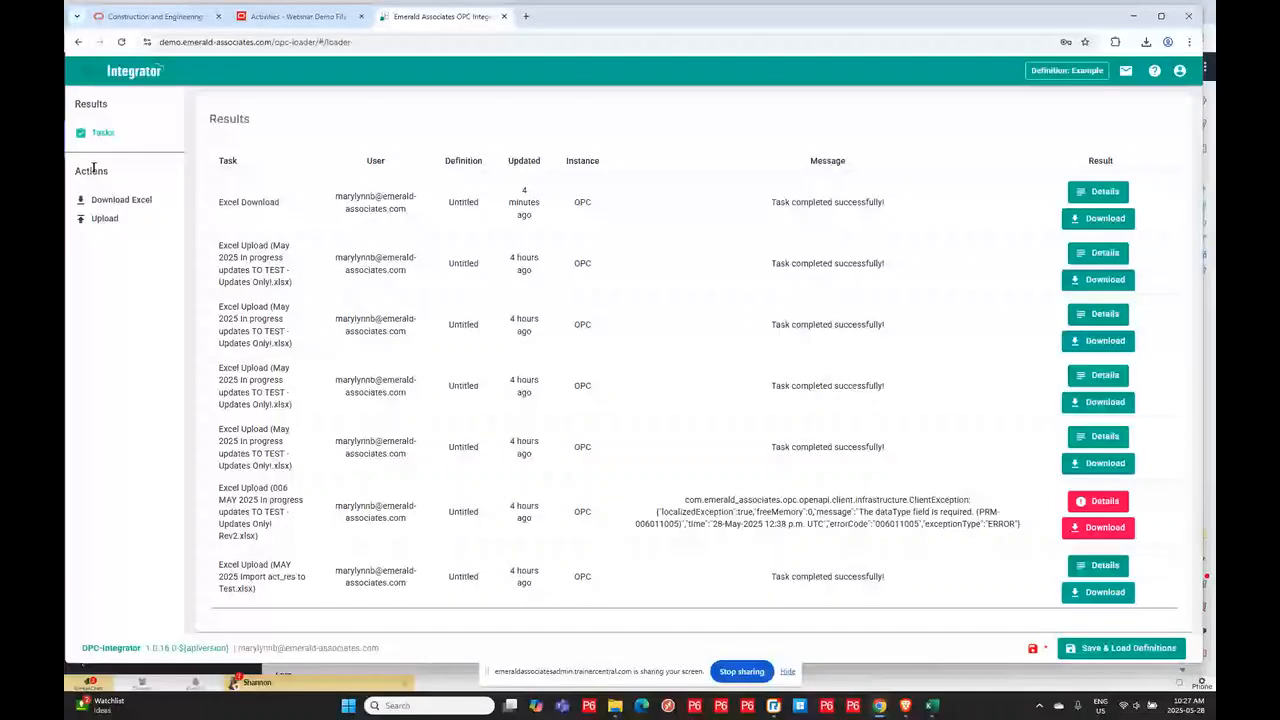
click(105, 218)
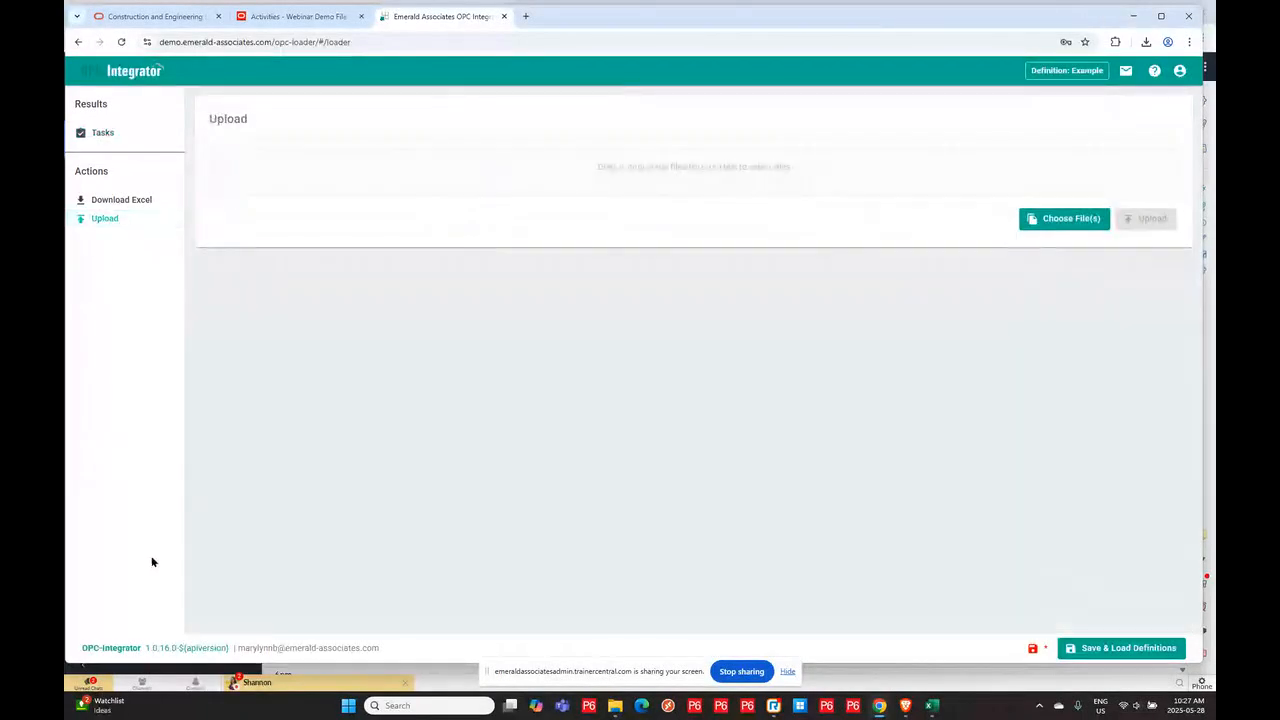
click(1030, 216)
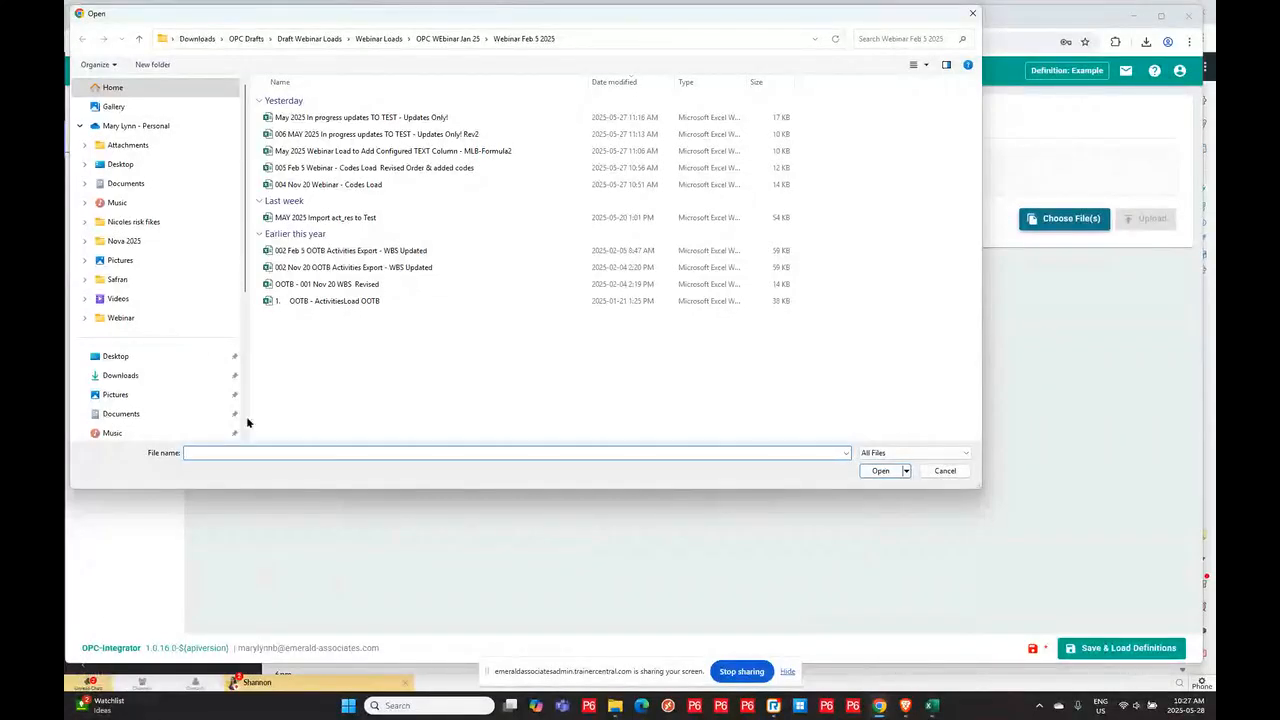
click(287, 216)
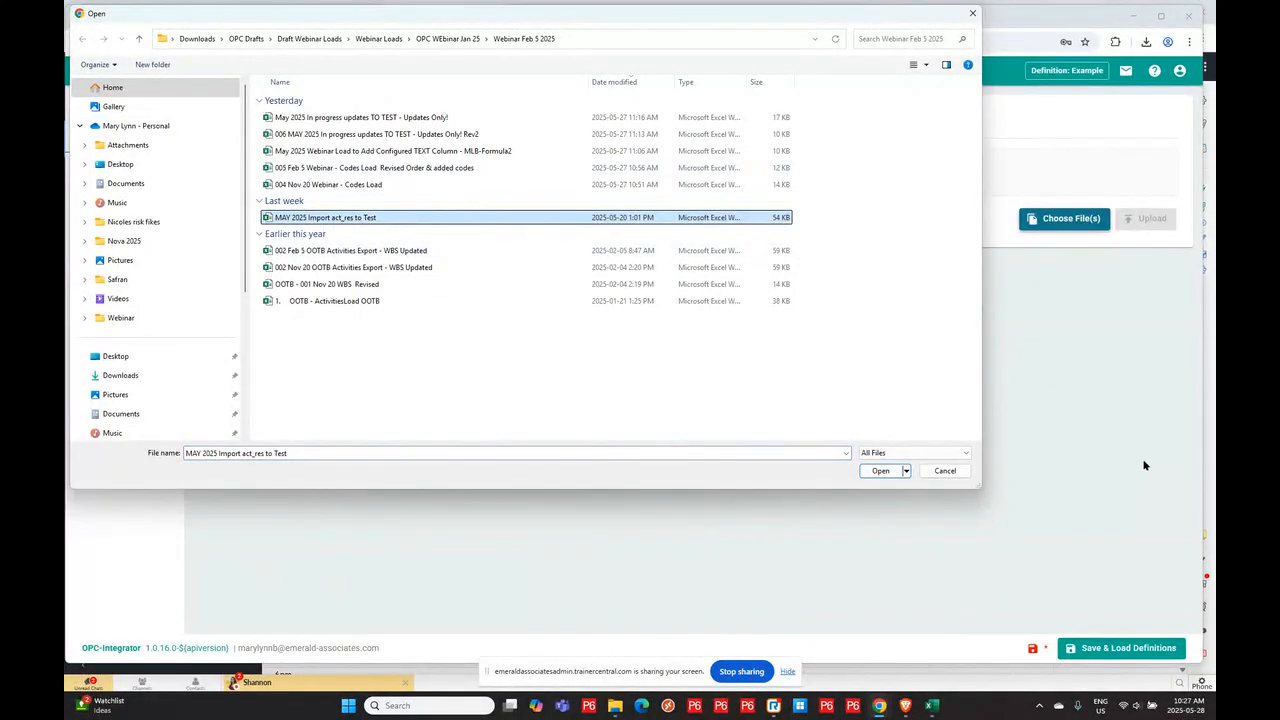
click(880, 470)
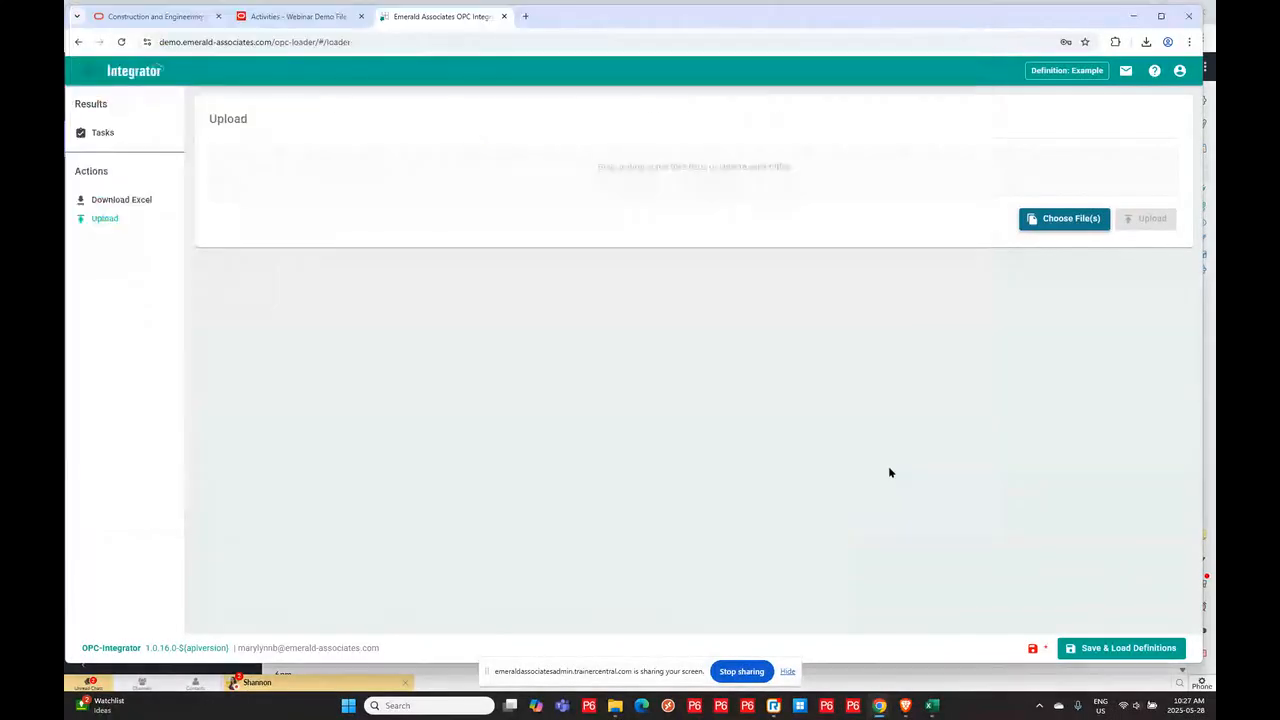
click(1150, 230)
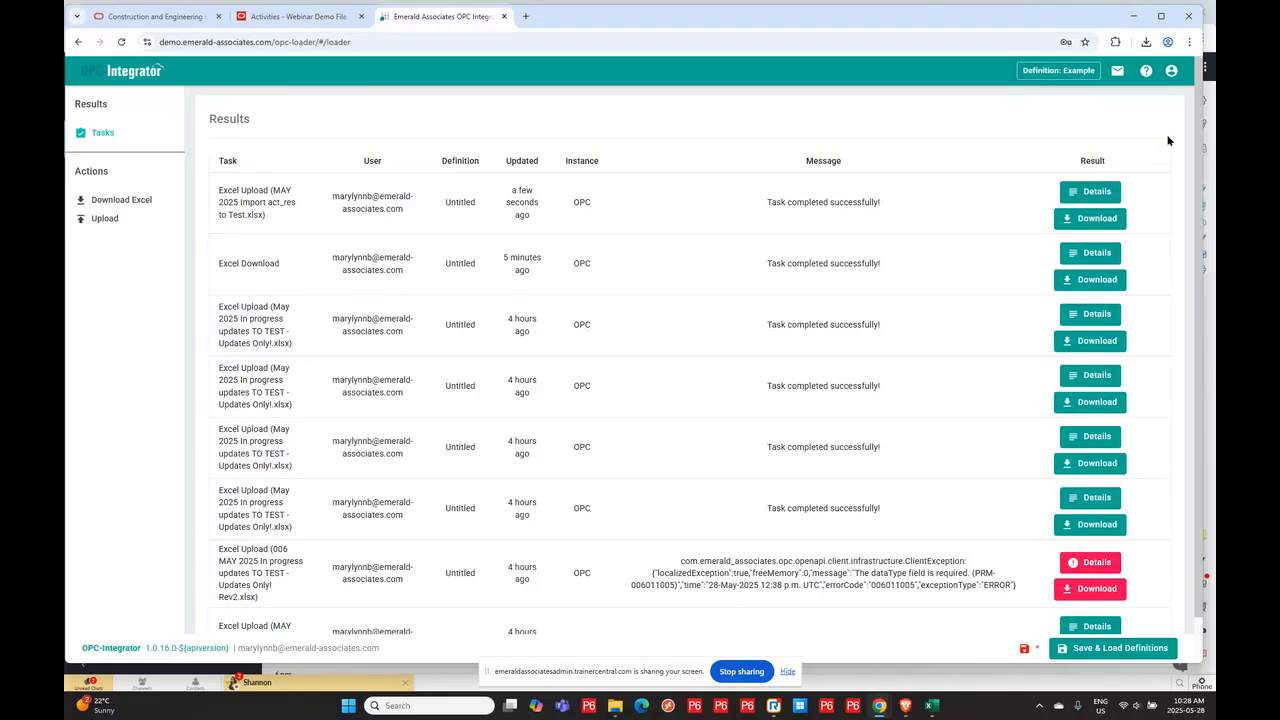
- Refresh the Webinar Demo File activities and inspect the general details of the Shutdown final two OTSG's activity
click(298, 16)
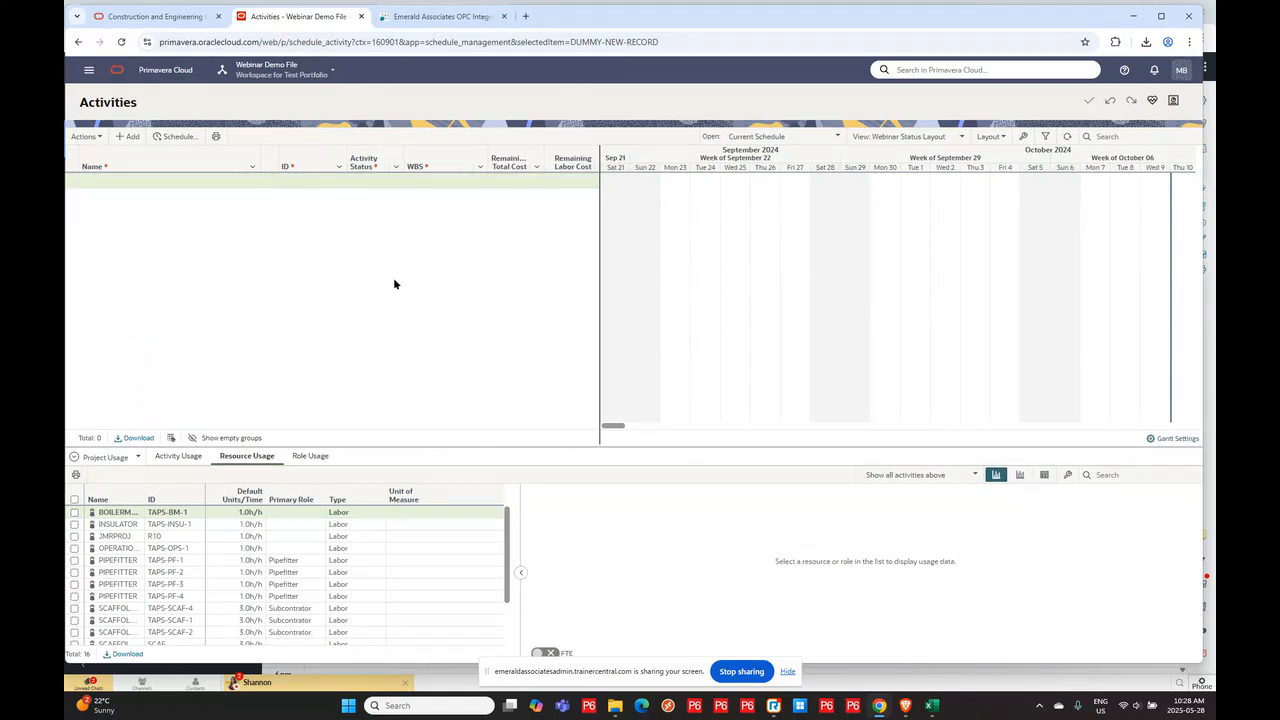
key(F5)
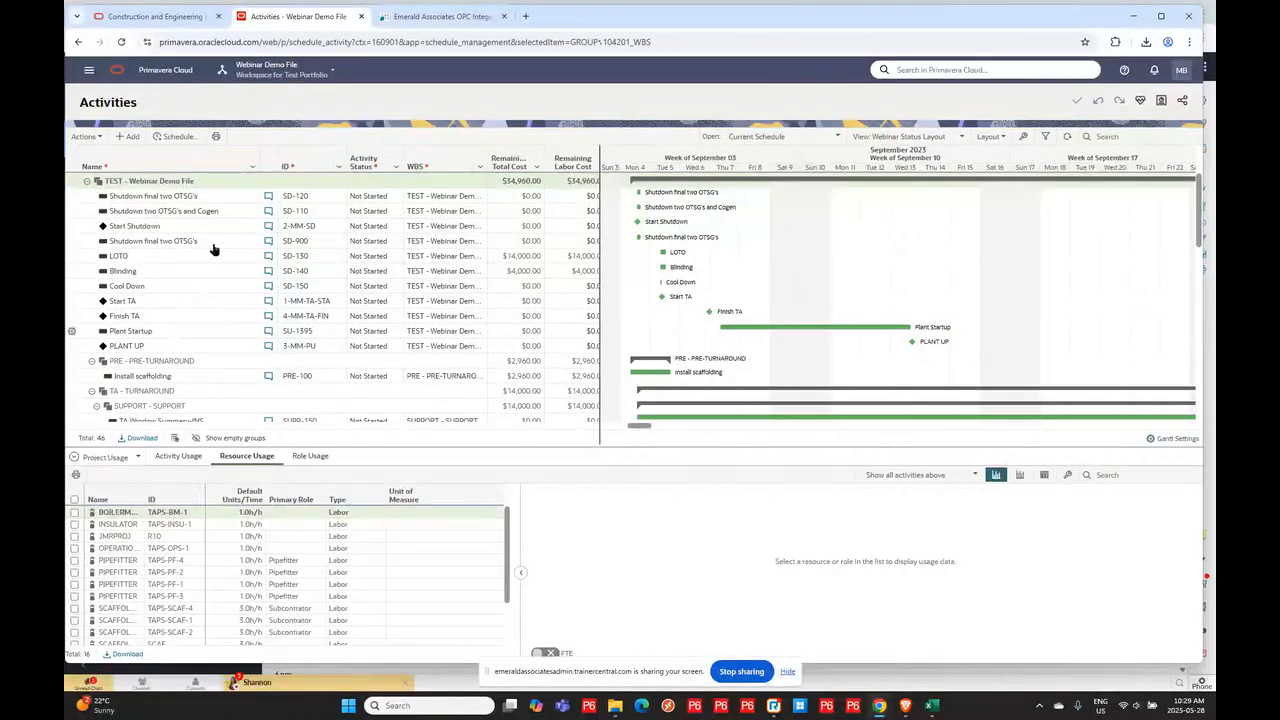
click(198, 196)
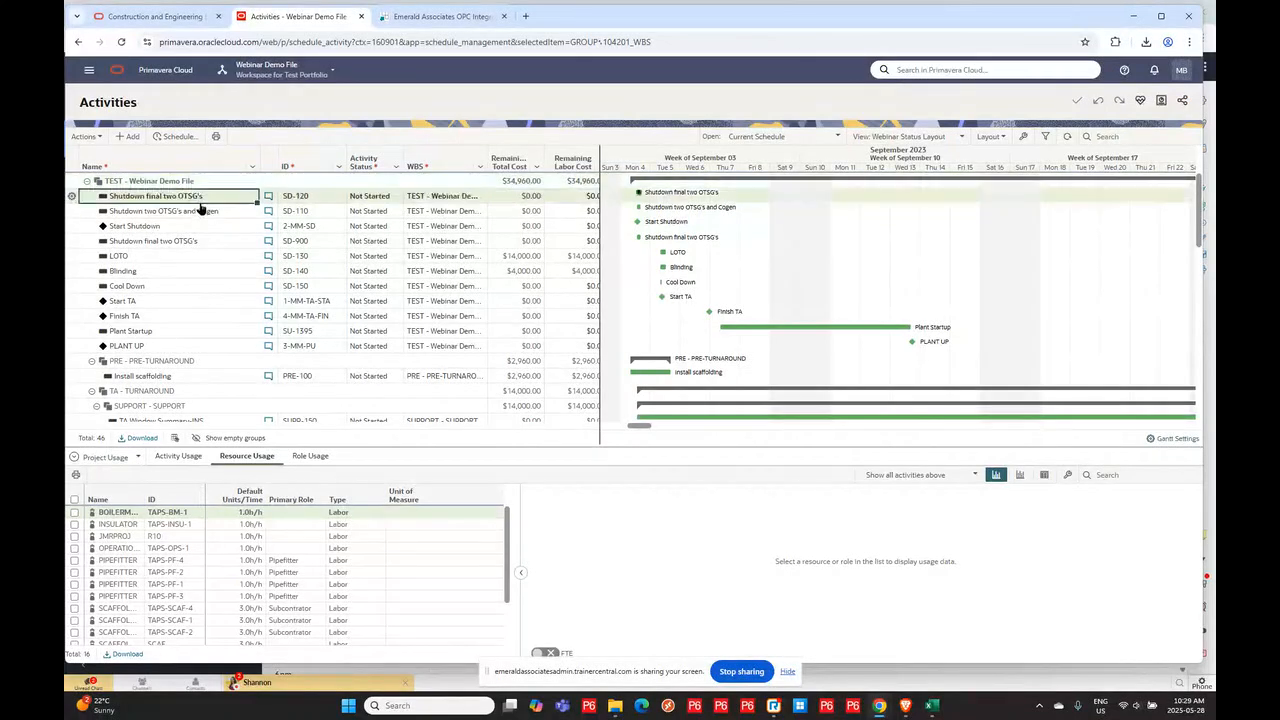
click(104, 457)
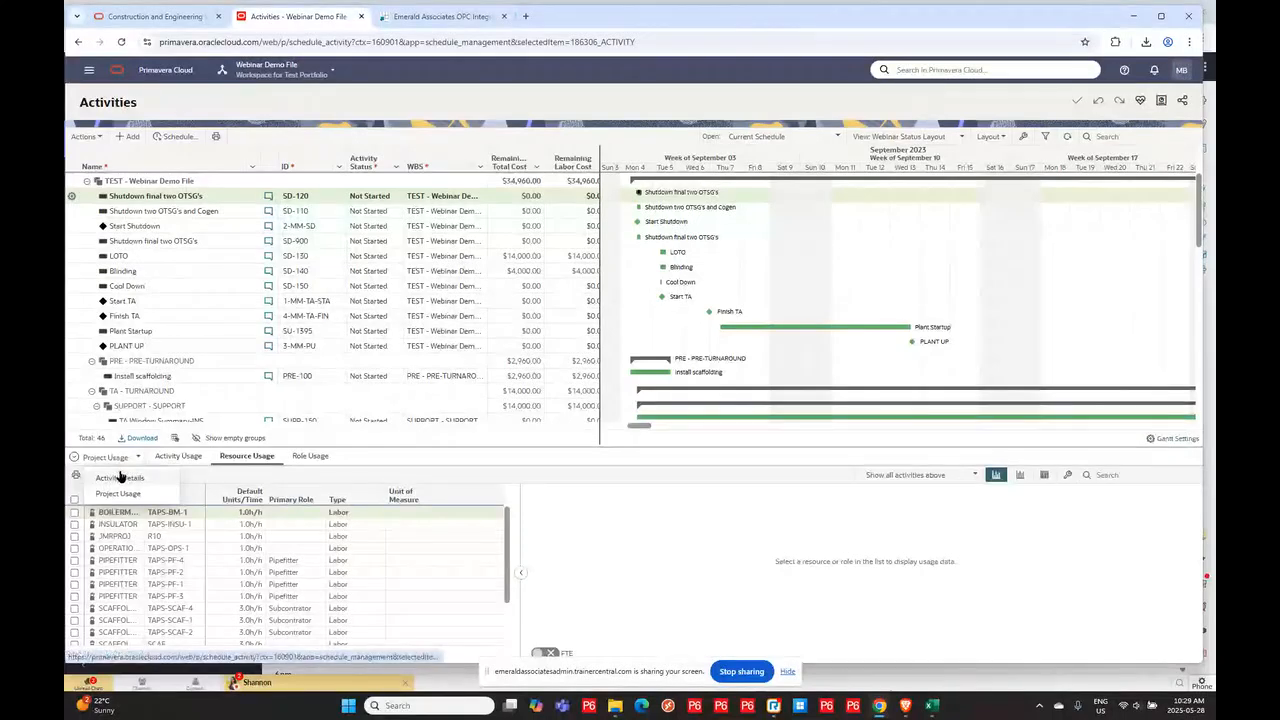
click(119, 477)
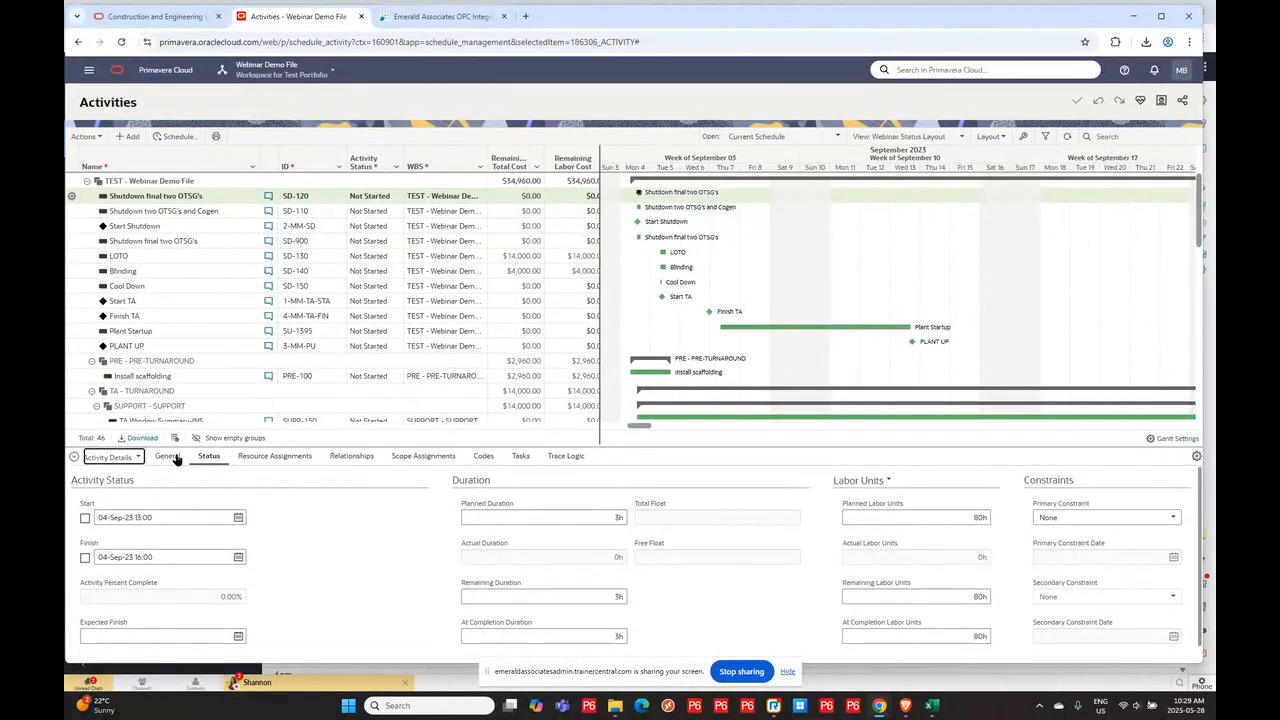
click(167, 456)
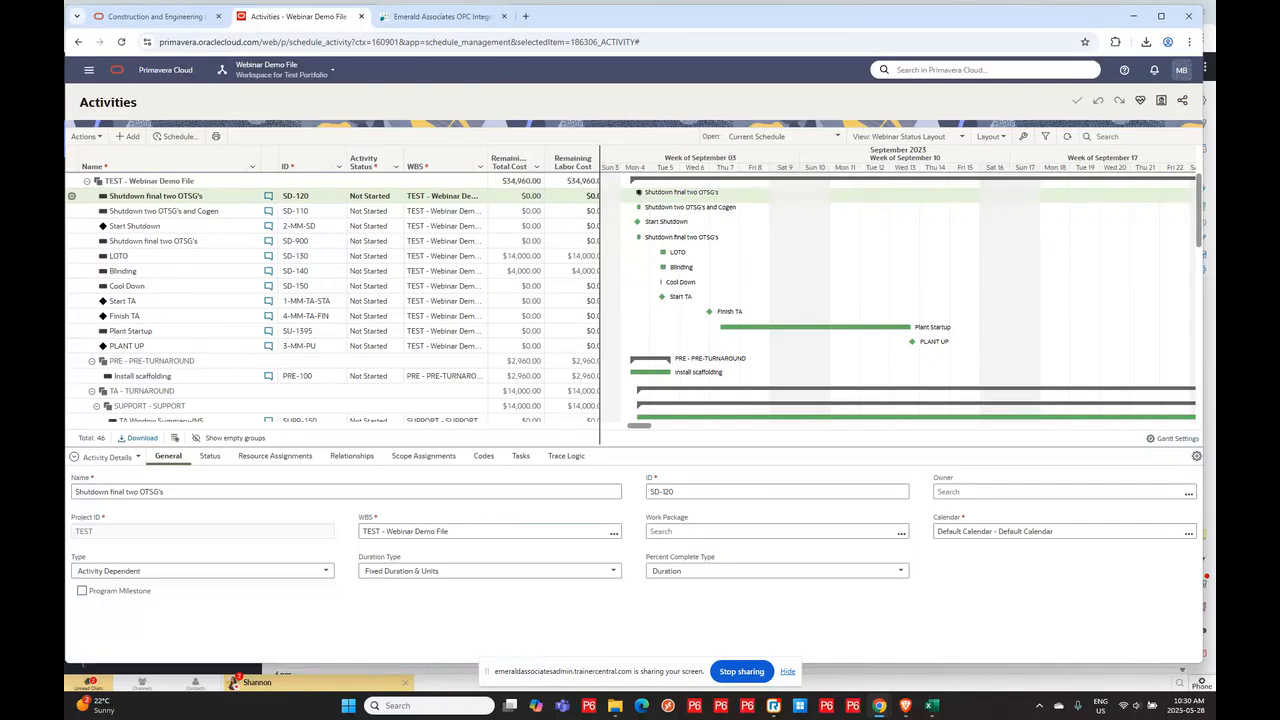
- Navigate from the Activities page to the Webinar Demo File project's Summary & Settings details
click(88, 72)
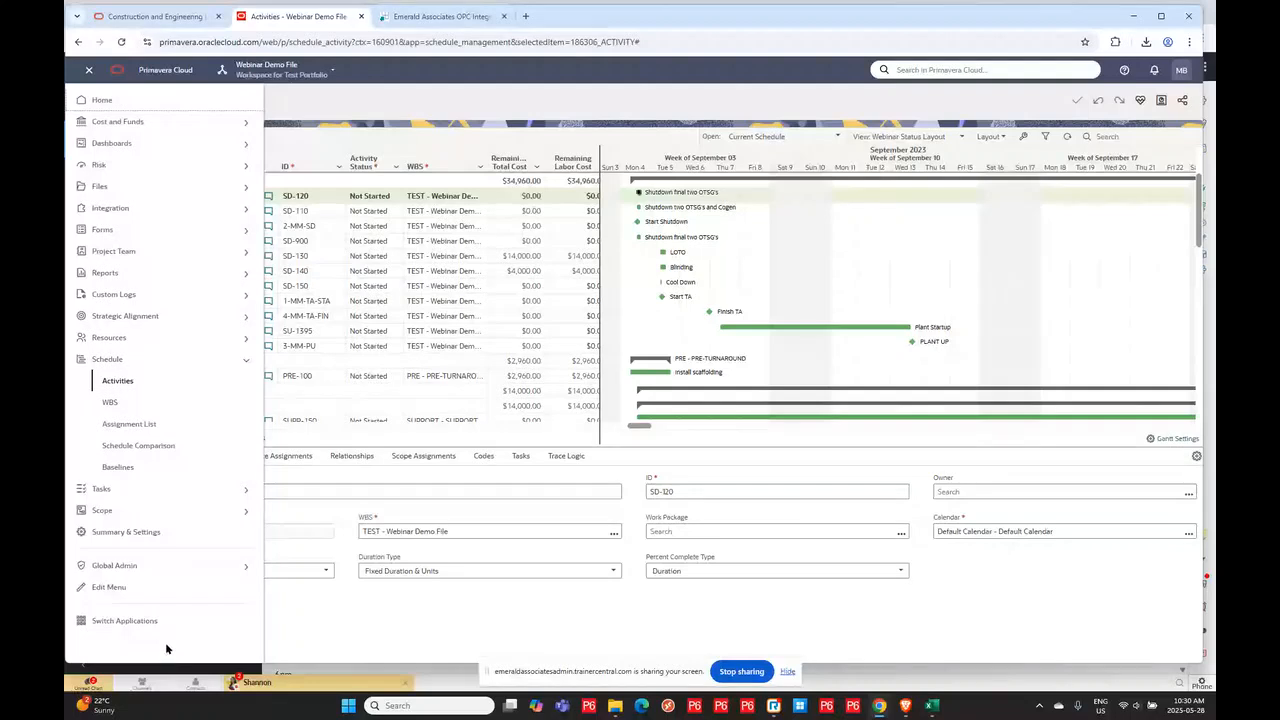
click(128, 533)
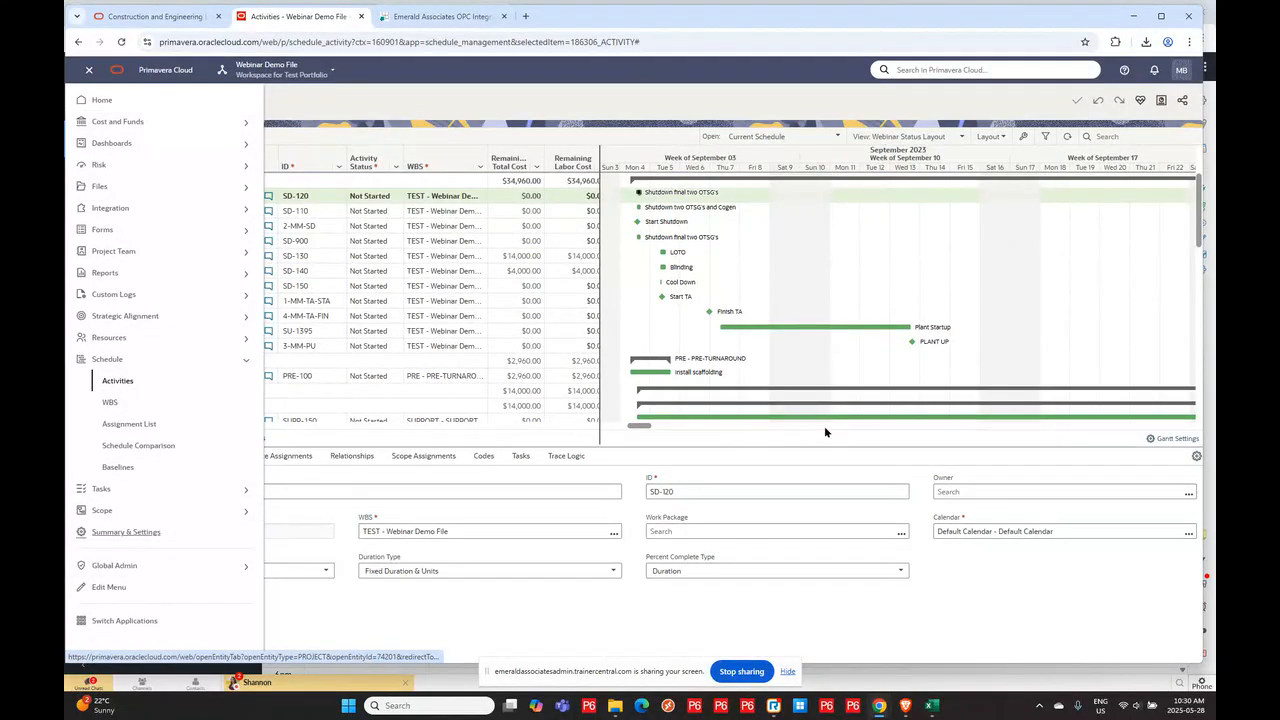
click(443, 114)
click(89, 70)
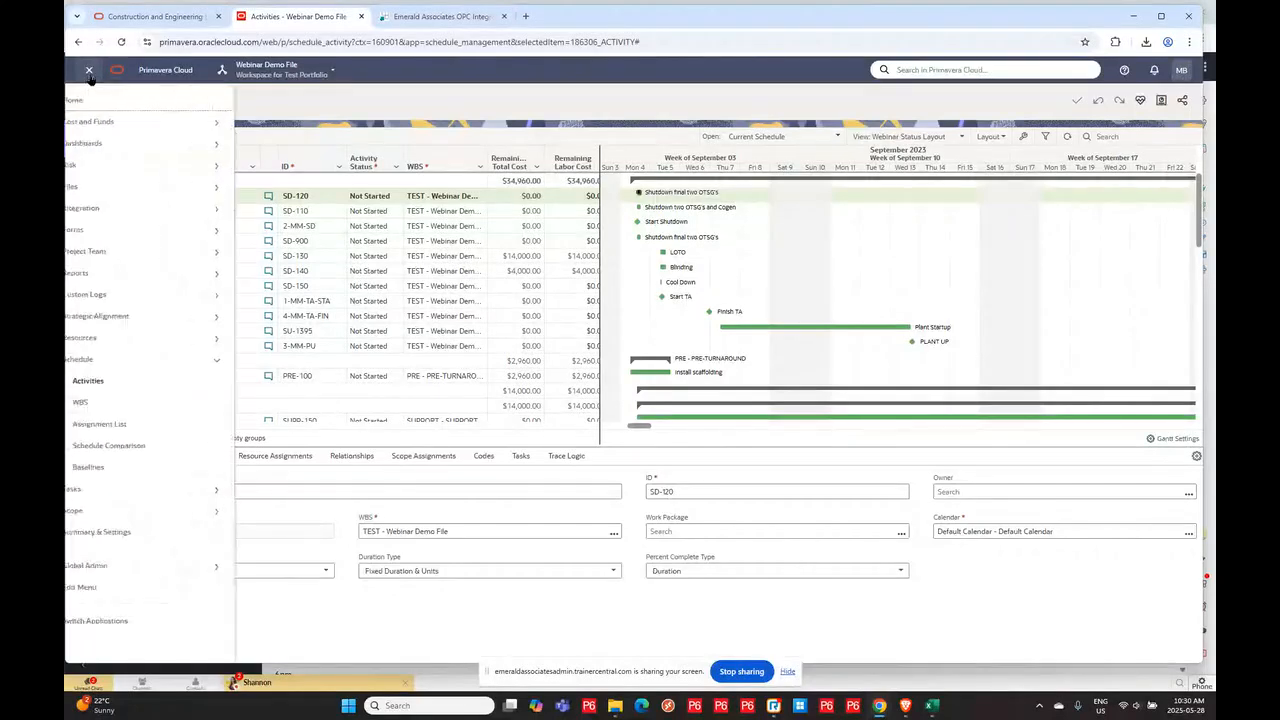
click(101, 100)
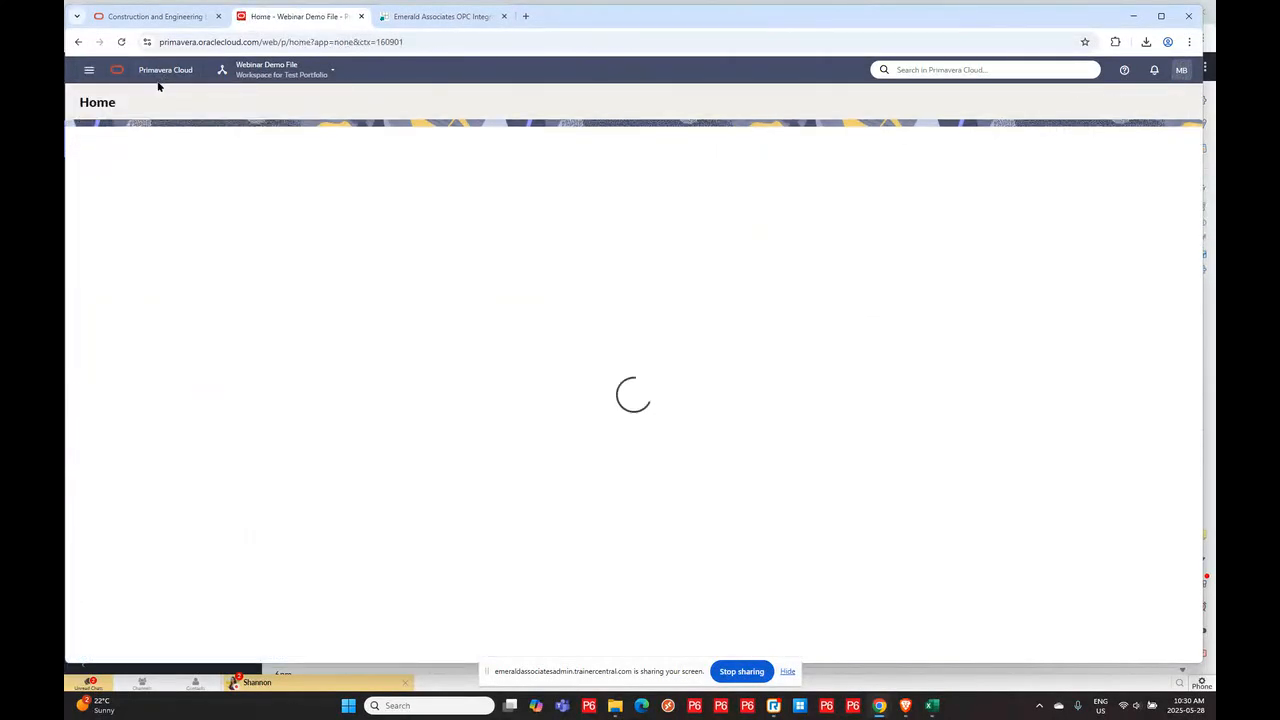
click(1100, 214)
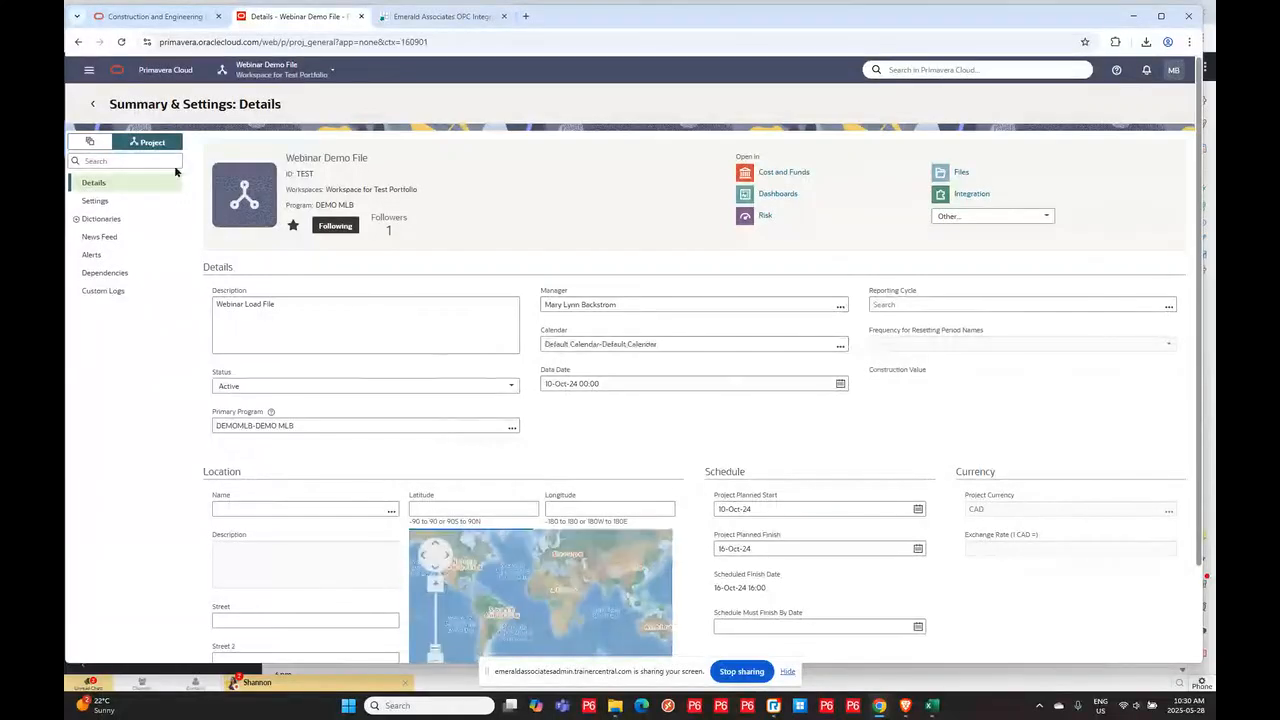
- Filter the settings list for codes and open the project's Codes dictionary
click(104, 160)
text(do)
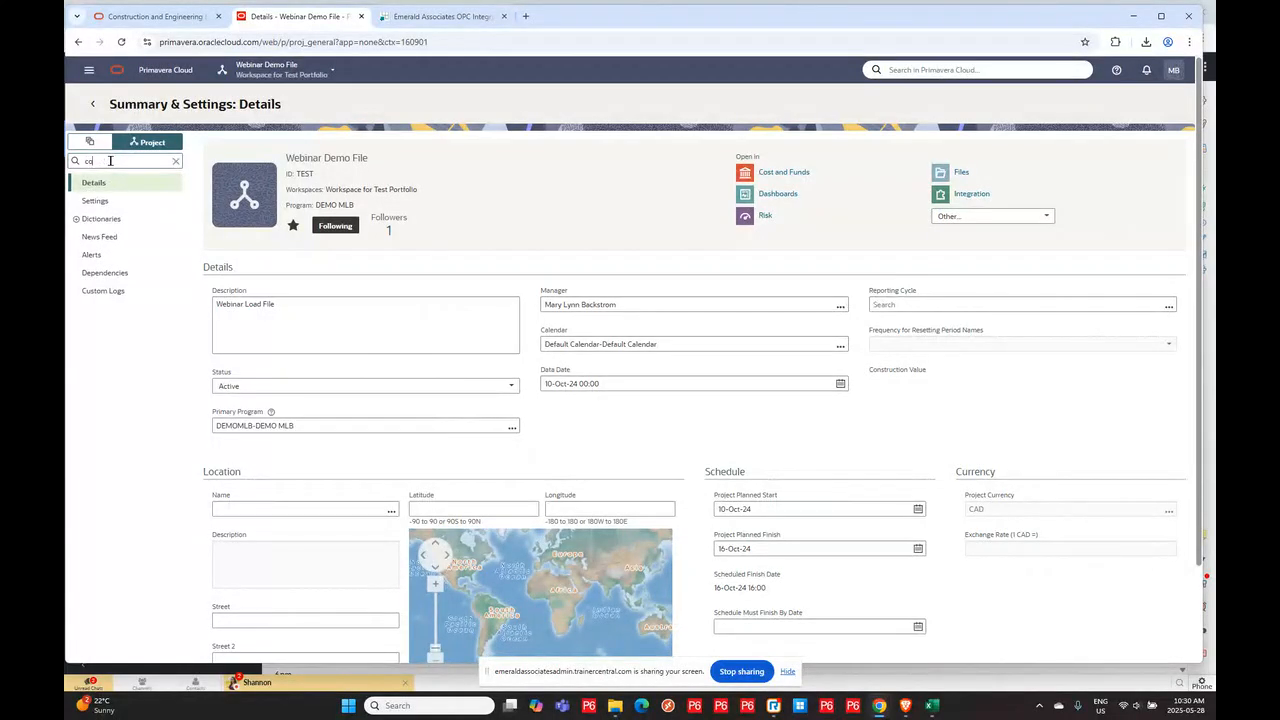
text(des)
click(118, 182)
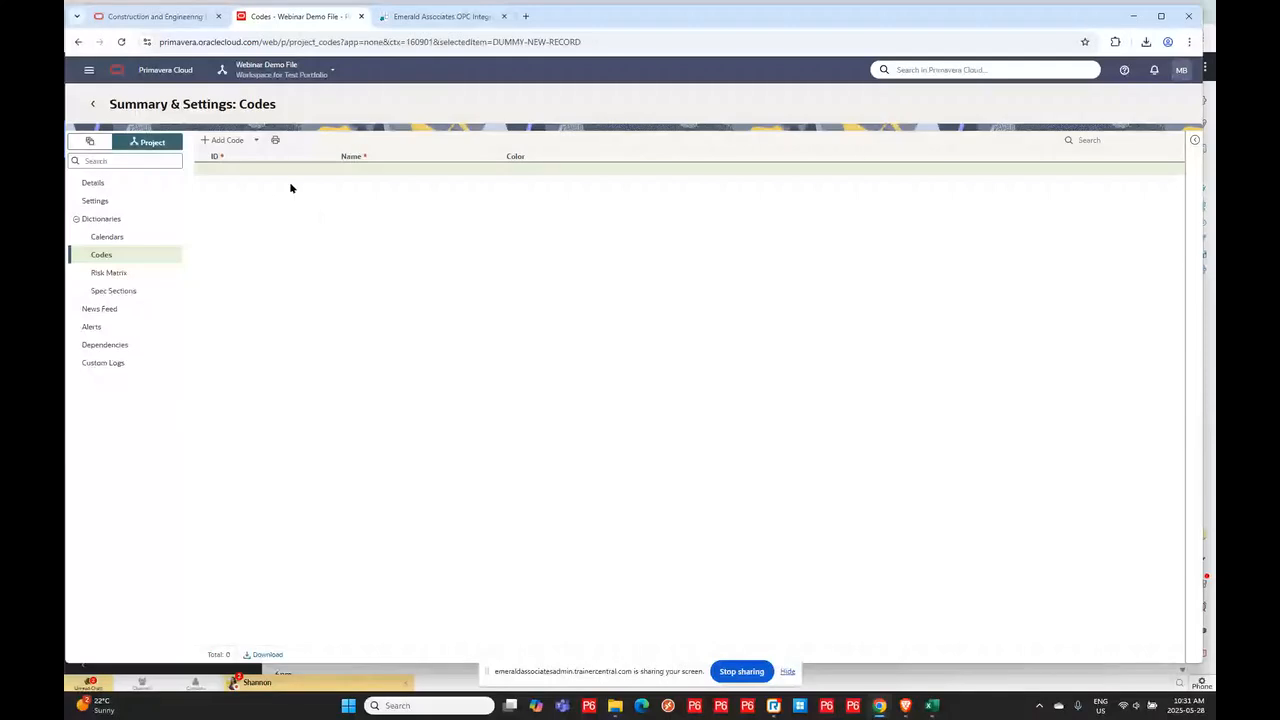
click(218, 140)
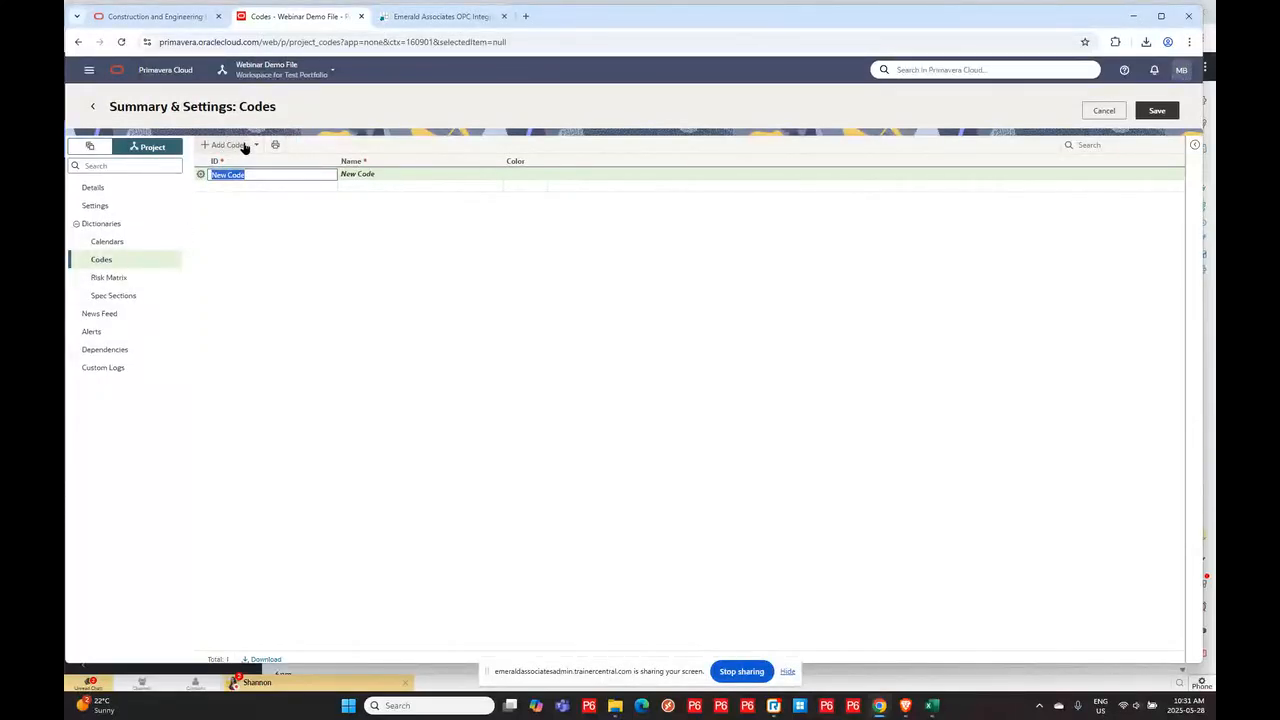
click(200, 175)
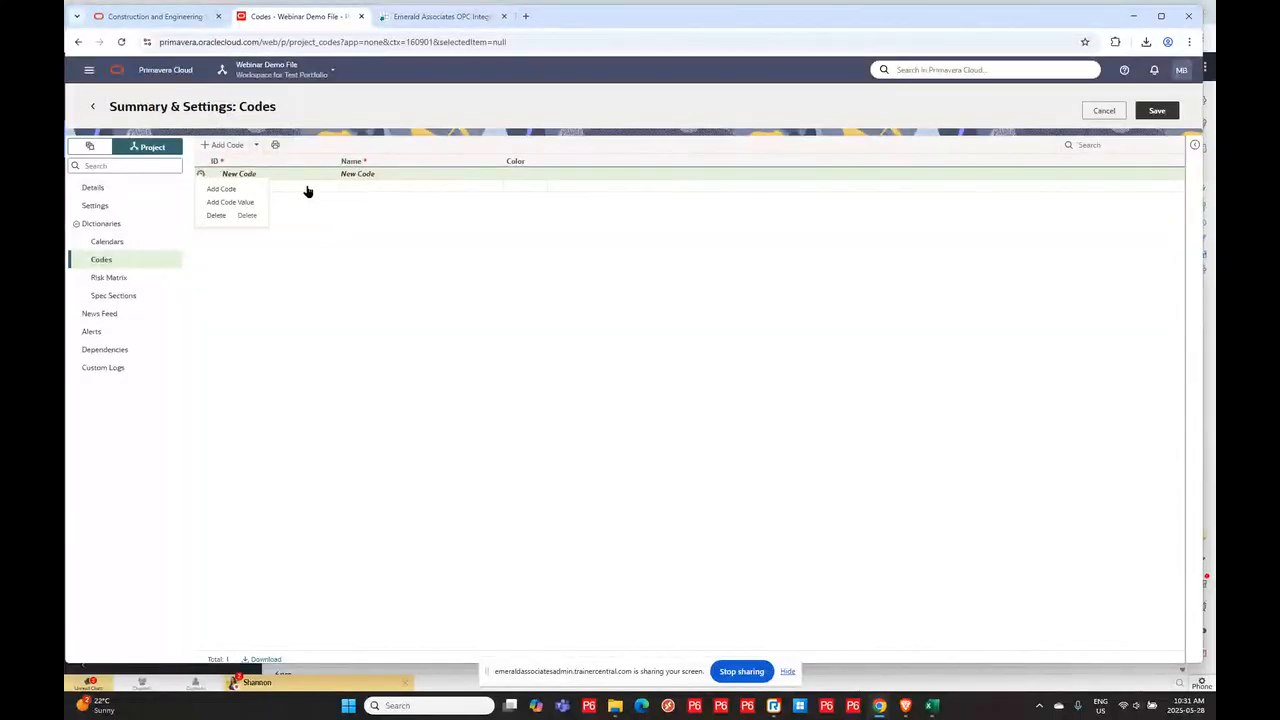
click(215, 215)
key(Return)
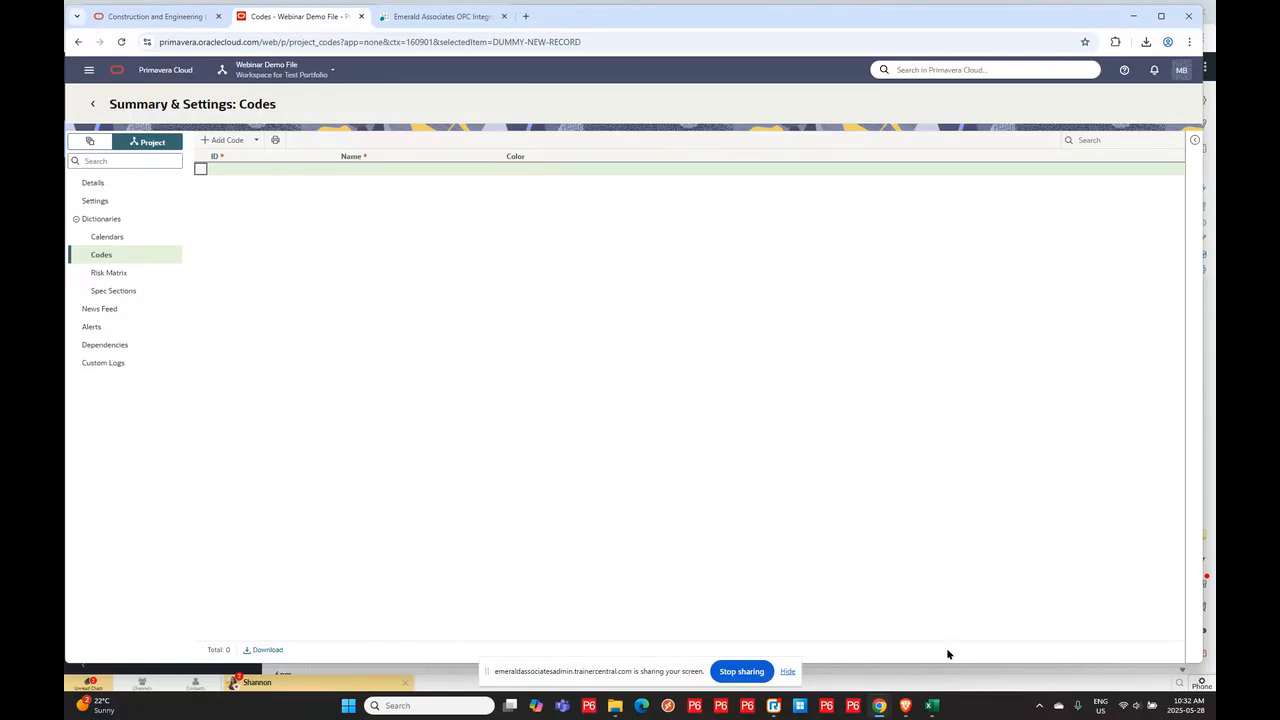
- Review the CodeValue sheet of the 004 Nov 20 Webinar - Codes Load workbook, then minimize it
mouse_move(931, 707)
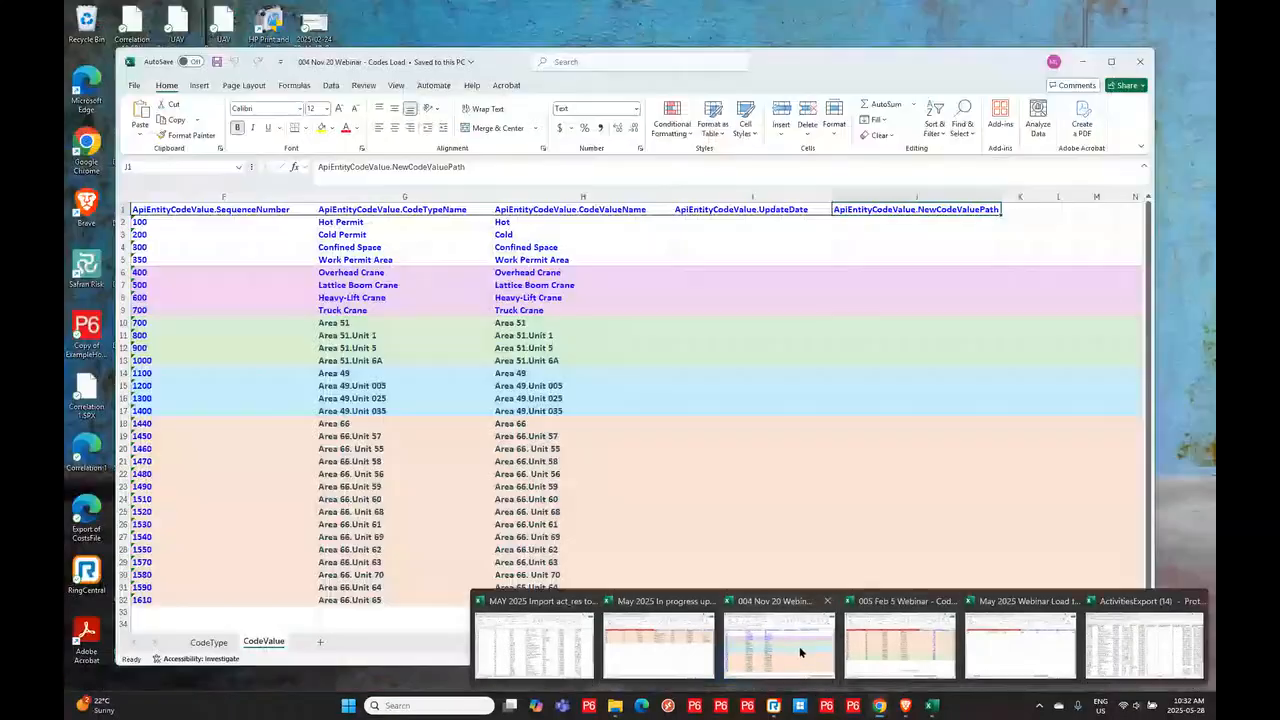
click(800, 648)
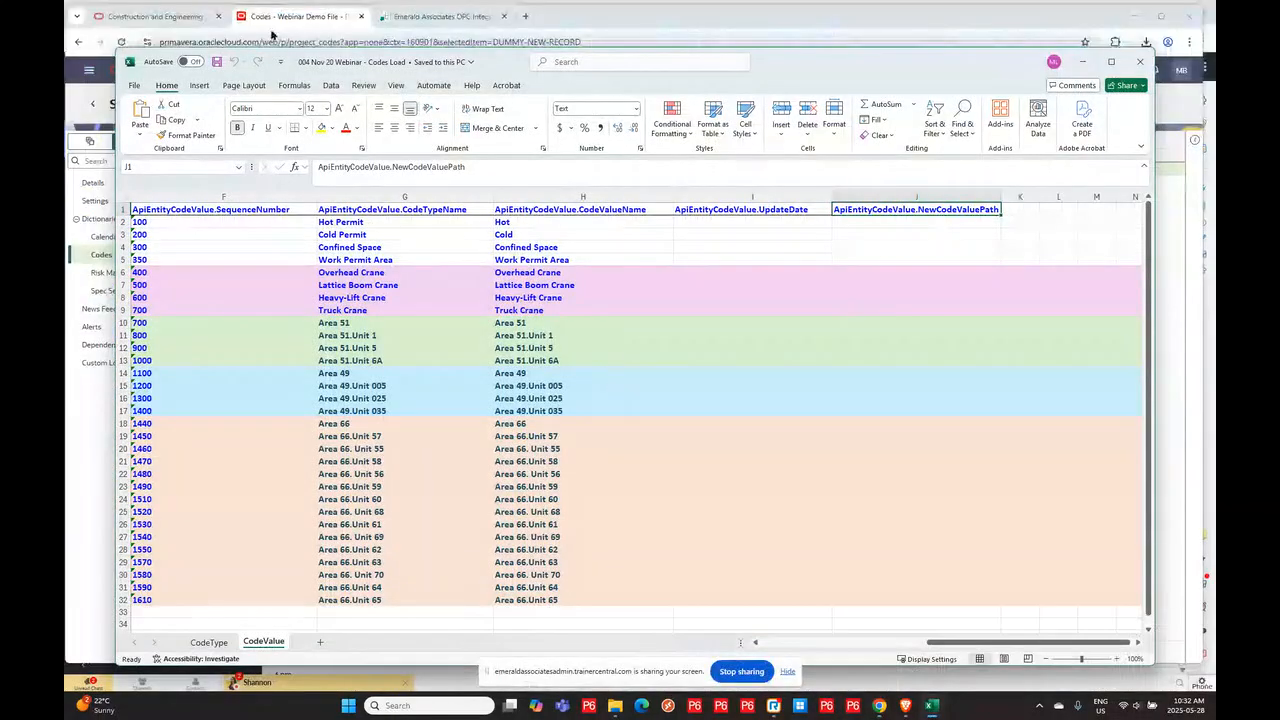
drag(843, 82, 821, 68)
drag(1123, 507, 1199, 505)
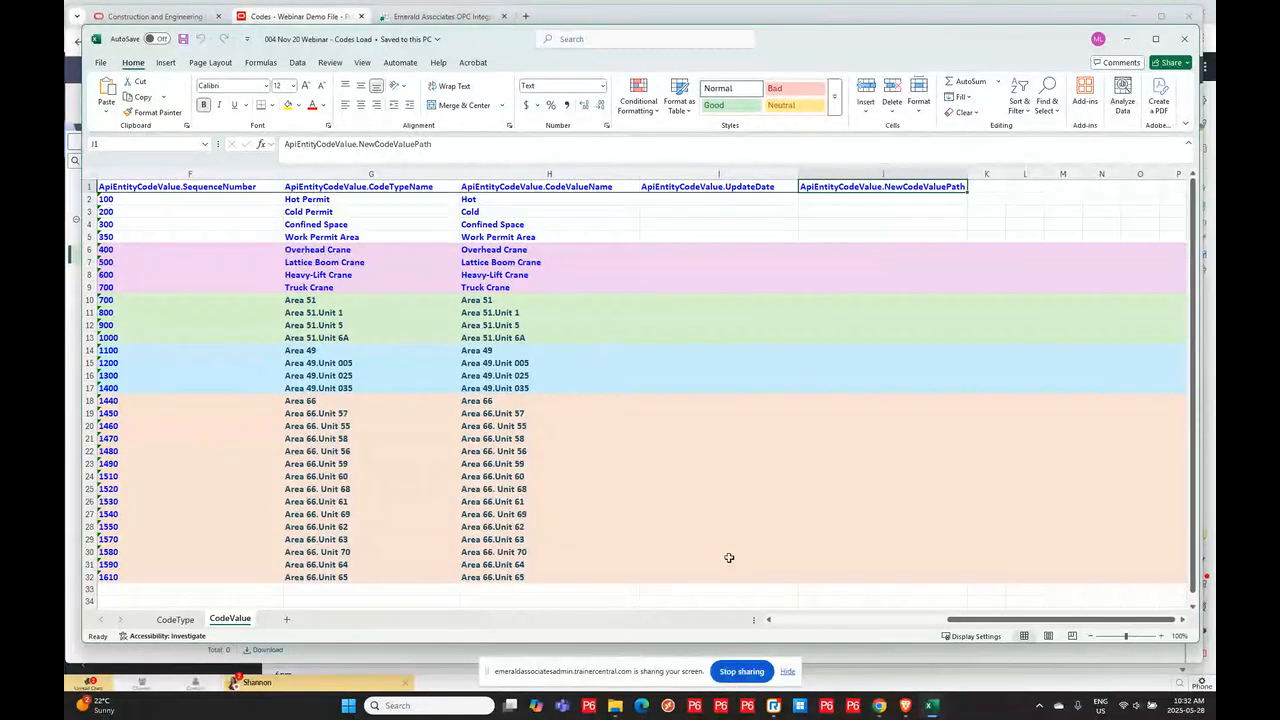
click(1120, 40)
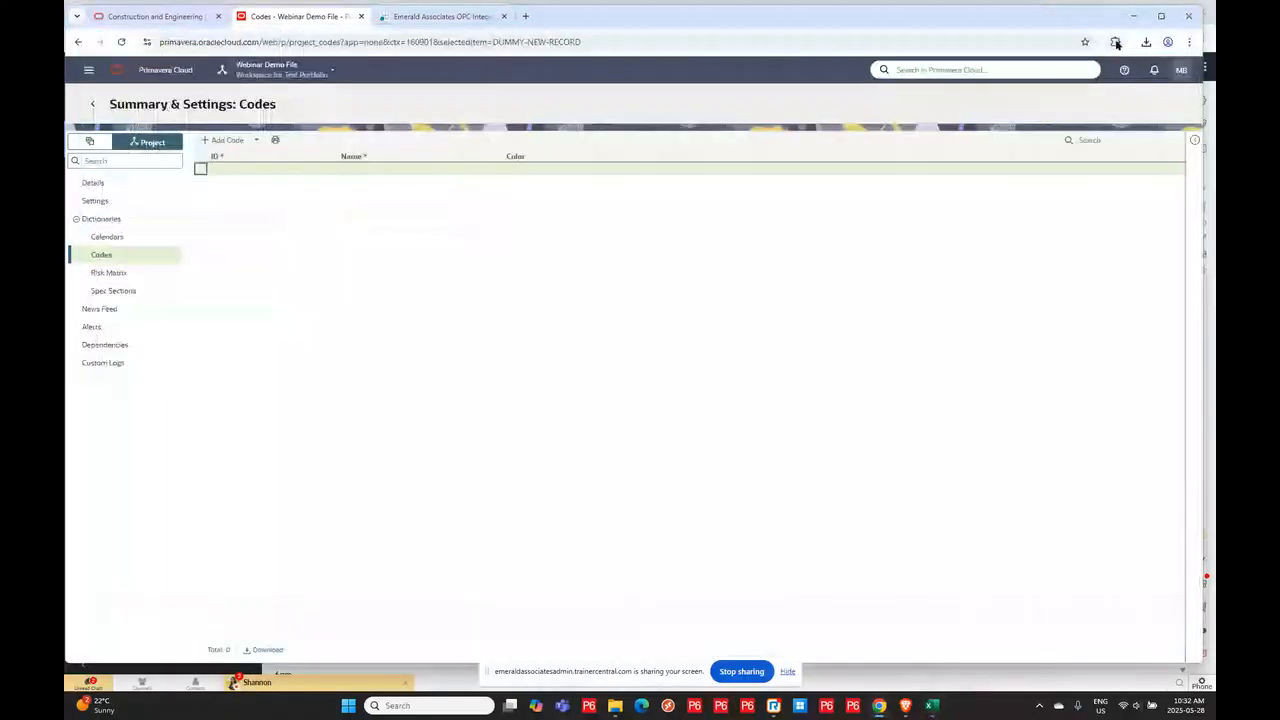
- Upload the 004 Nov 20 Webinar - Codes Load workbook through the Integrator's Upload action
click(422, 17)
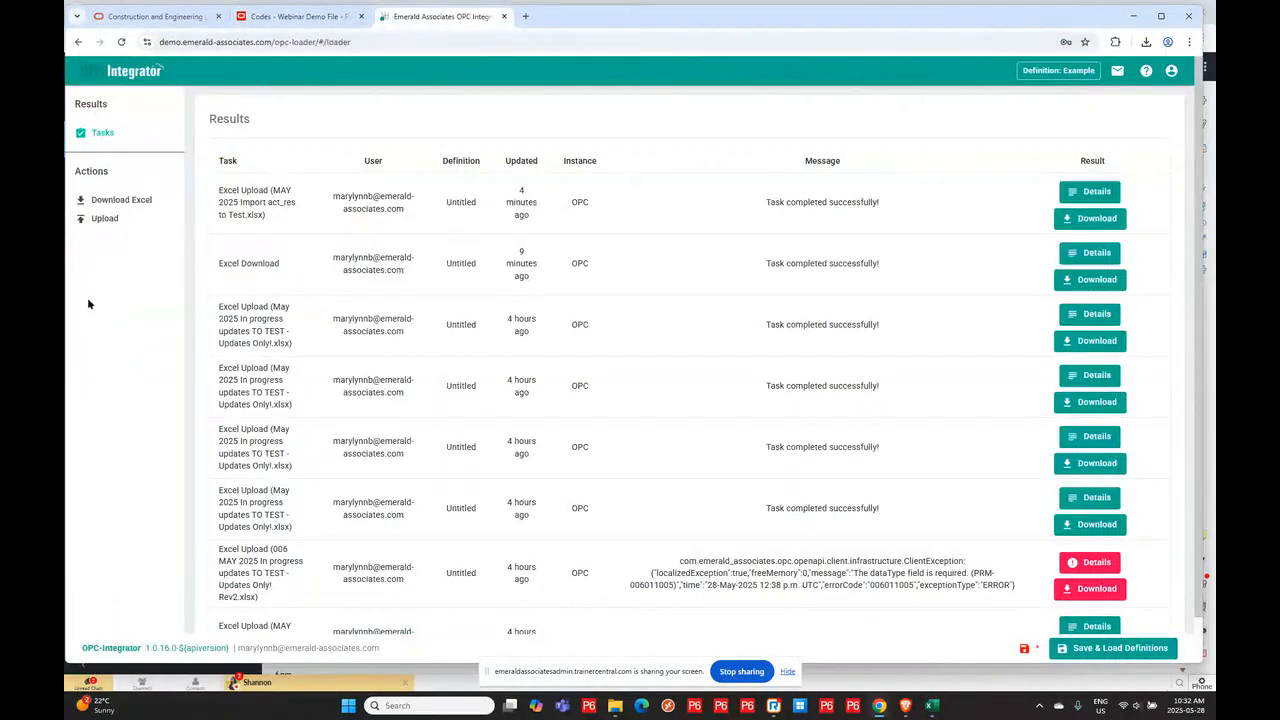
click(92, 222)
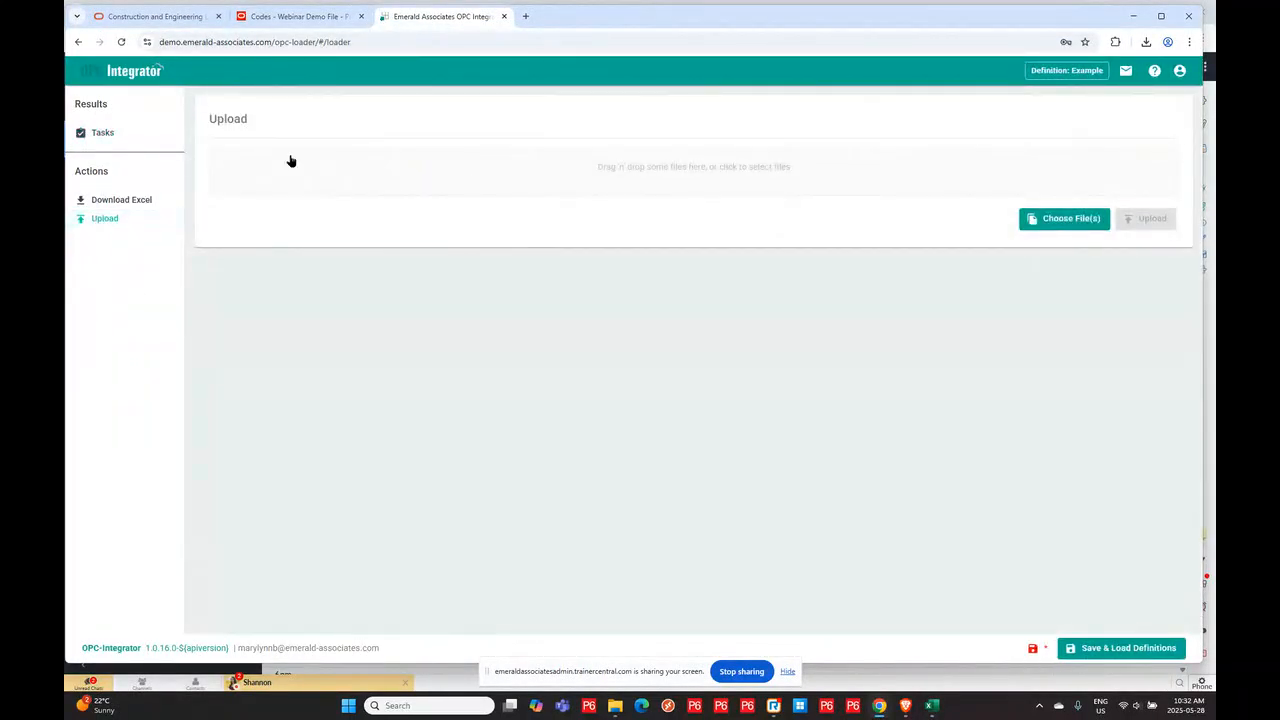
click(1060, 217)
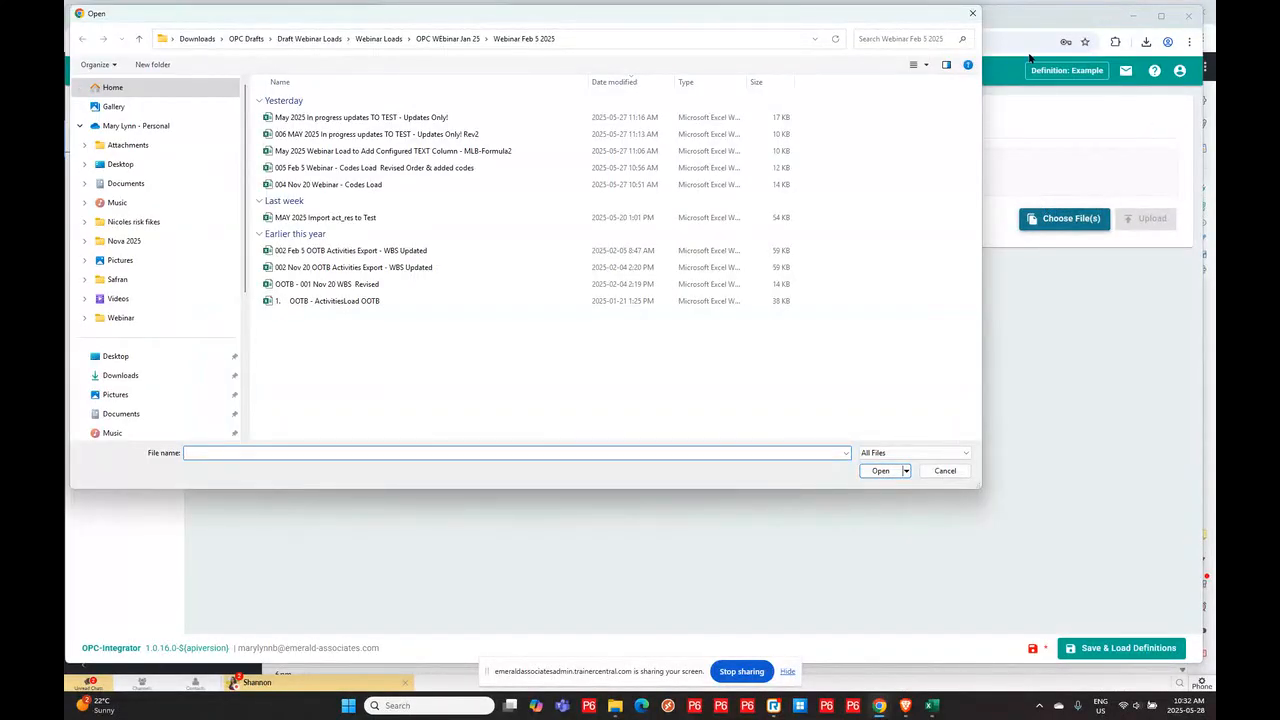
click(330, 184)
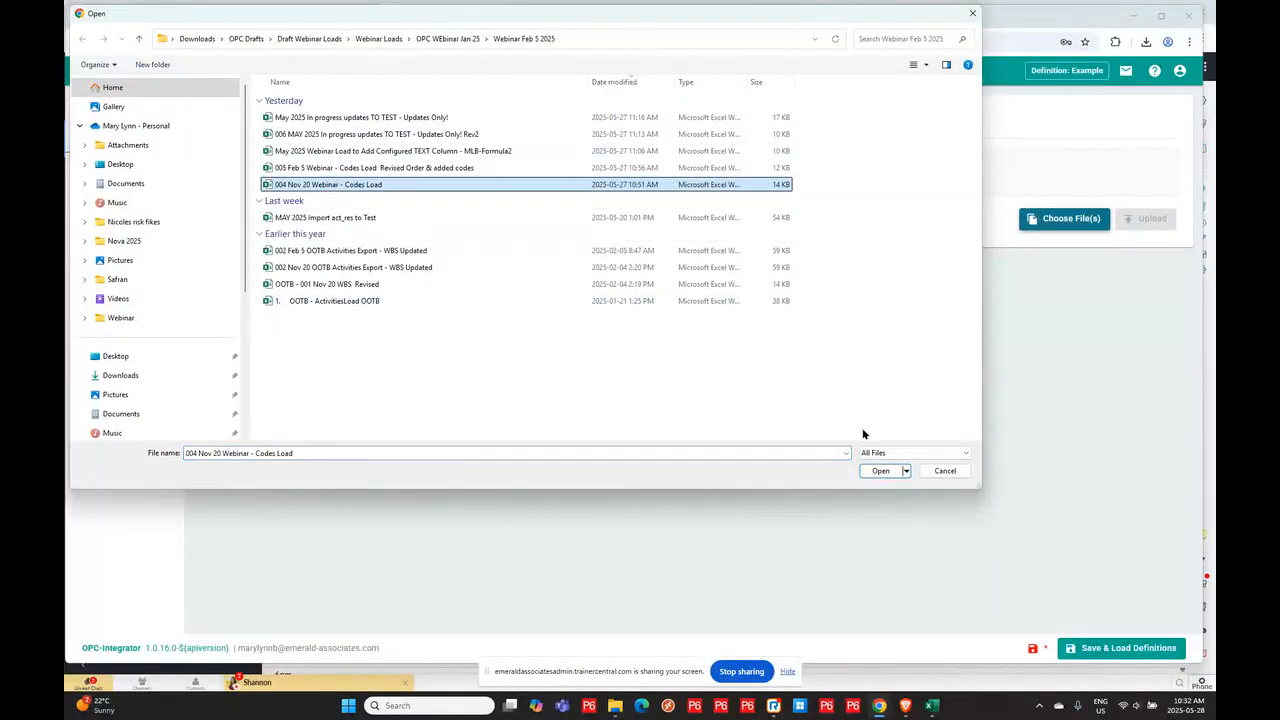
click(873, 470)
click(1150, 230)
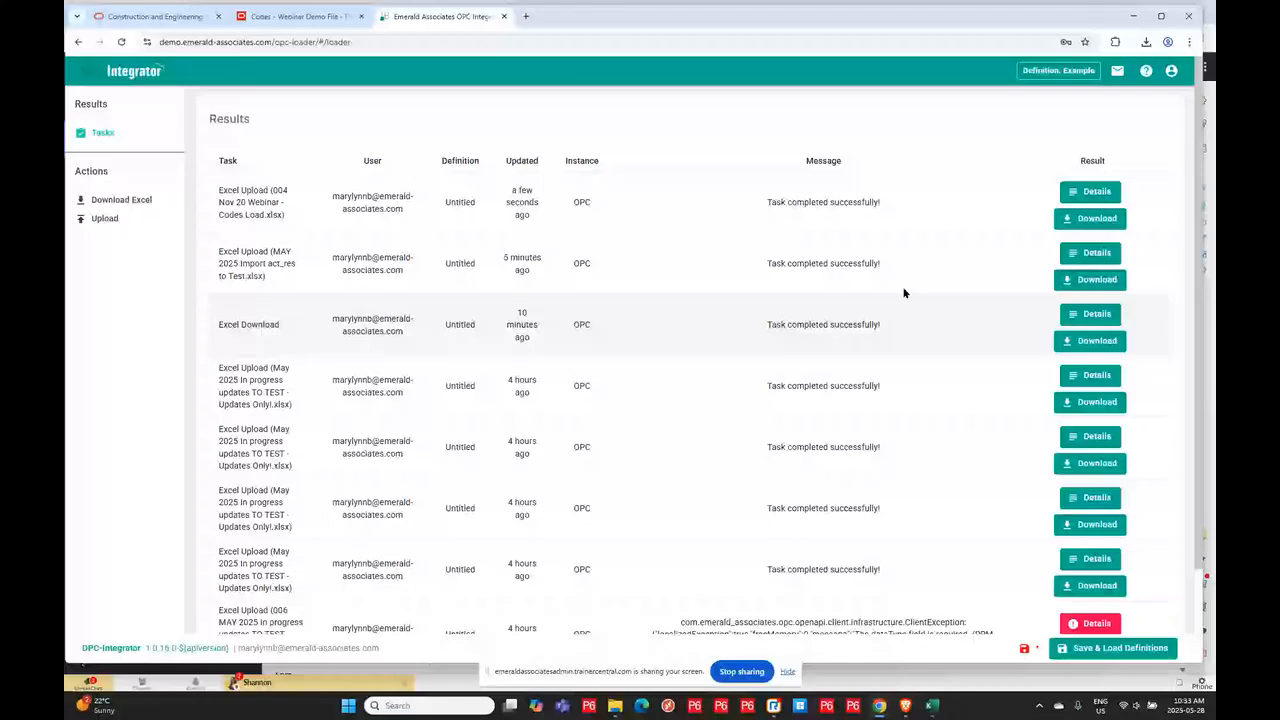
- Refresh the project Codes page and expand the Permit, Crane and Plant Area codes and Areas 51, 49 and 66
click(283, 18)
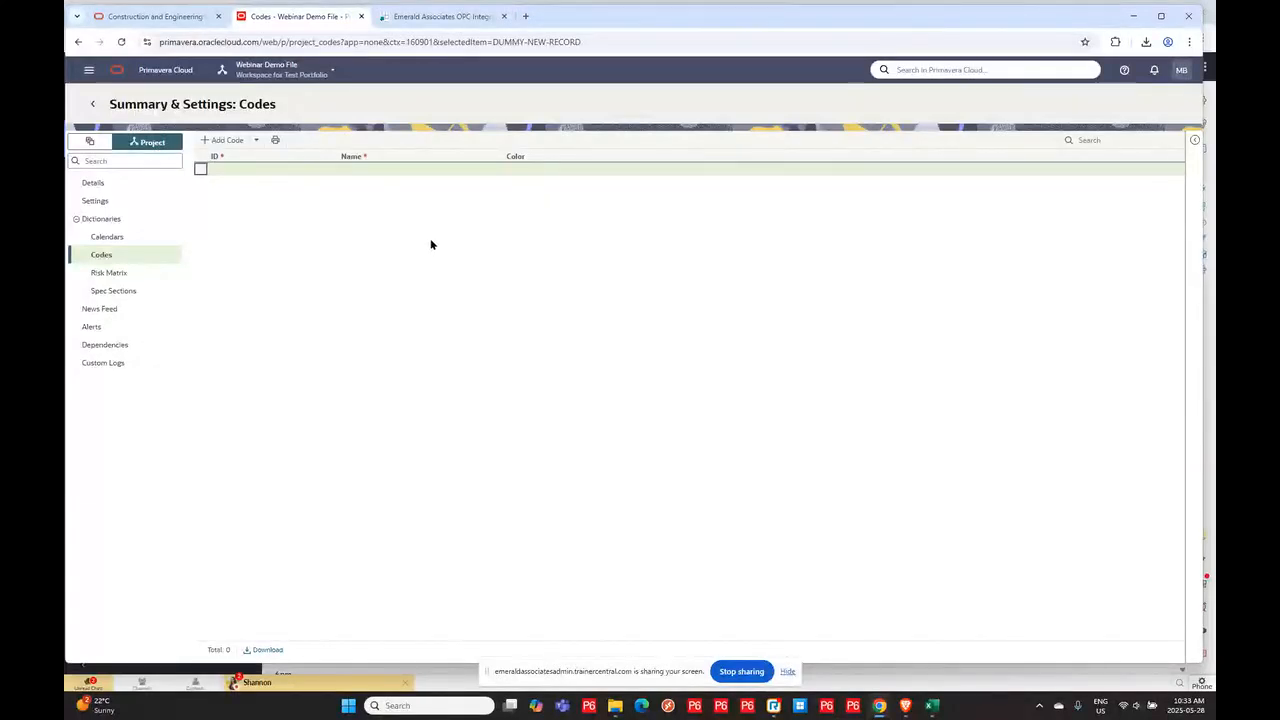
key(F5)
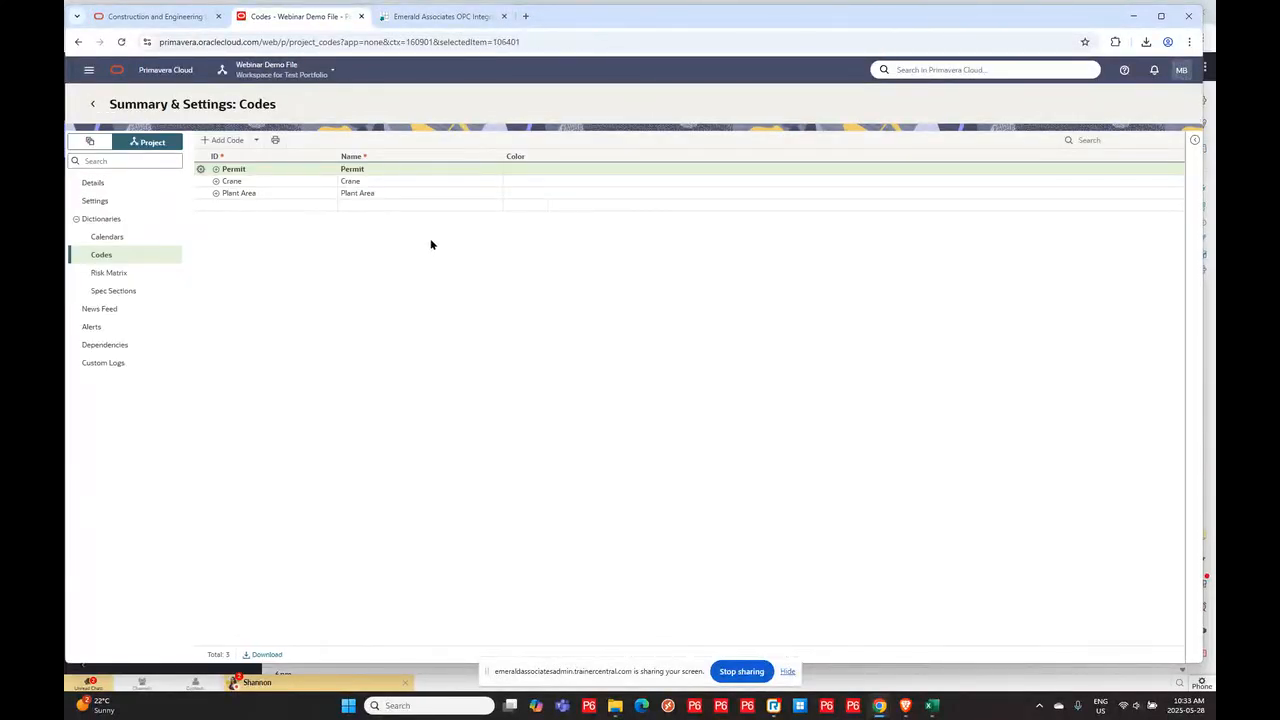
click(215, 169)
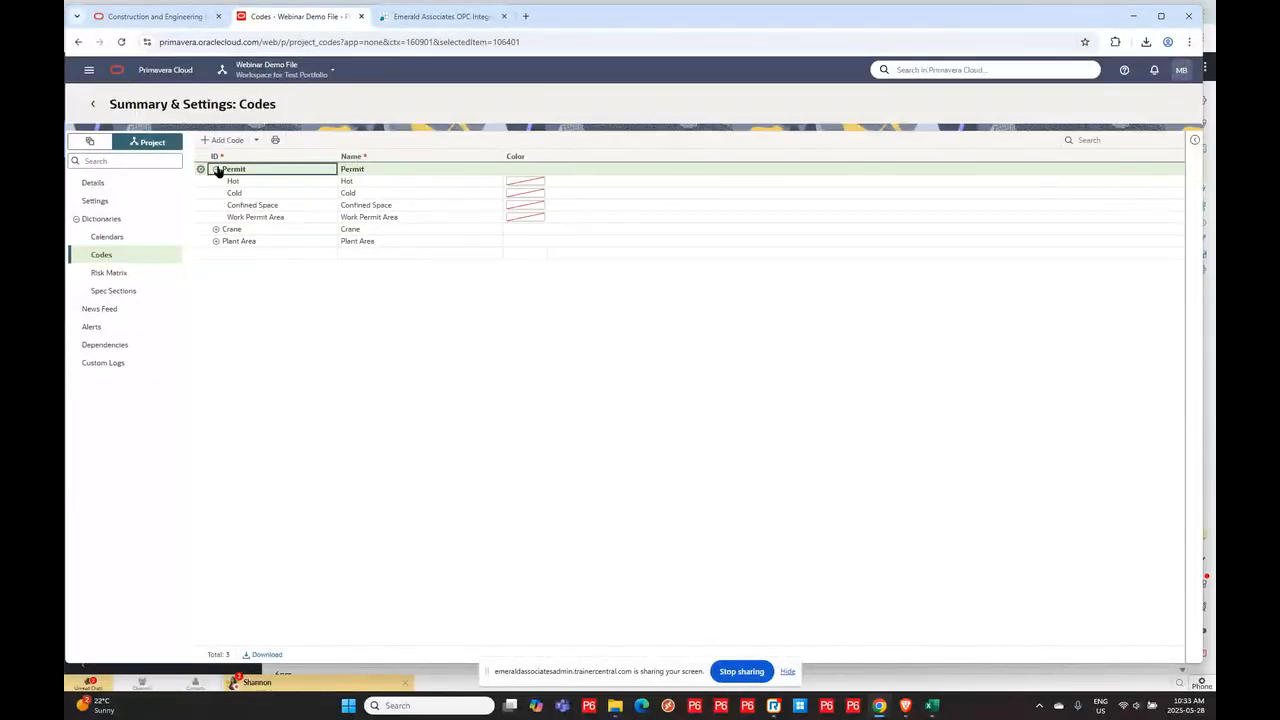
click(217, 230)
click(220, 290)
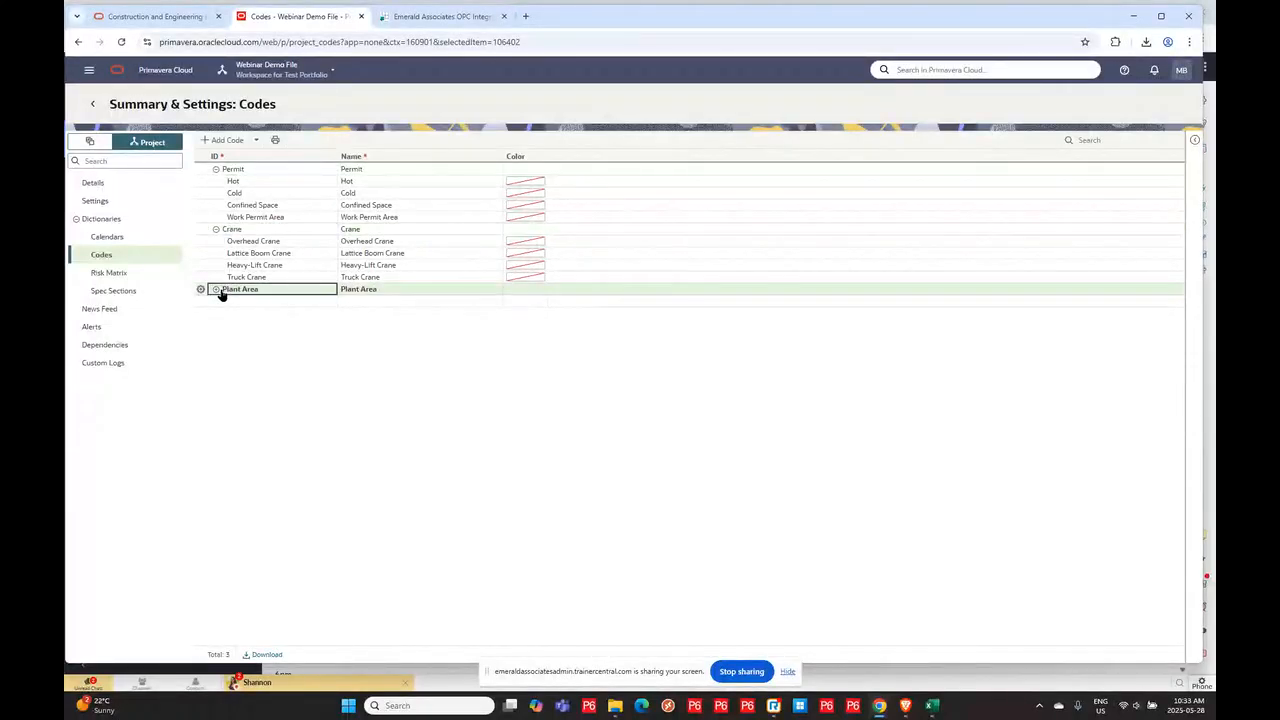
click(215, 290)
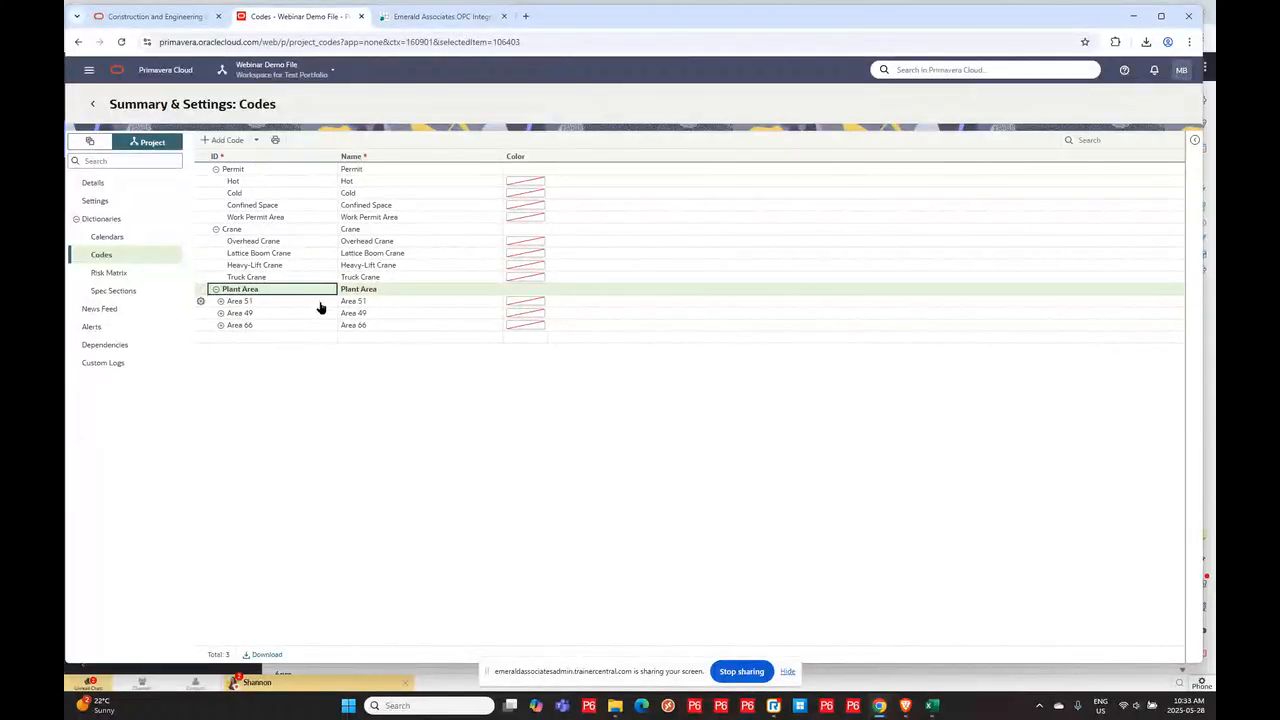
click(221, 301)
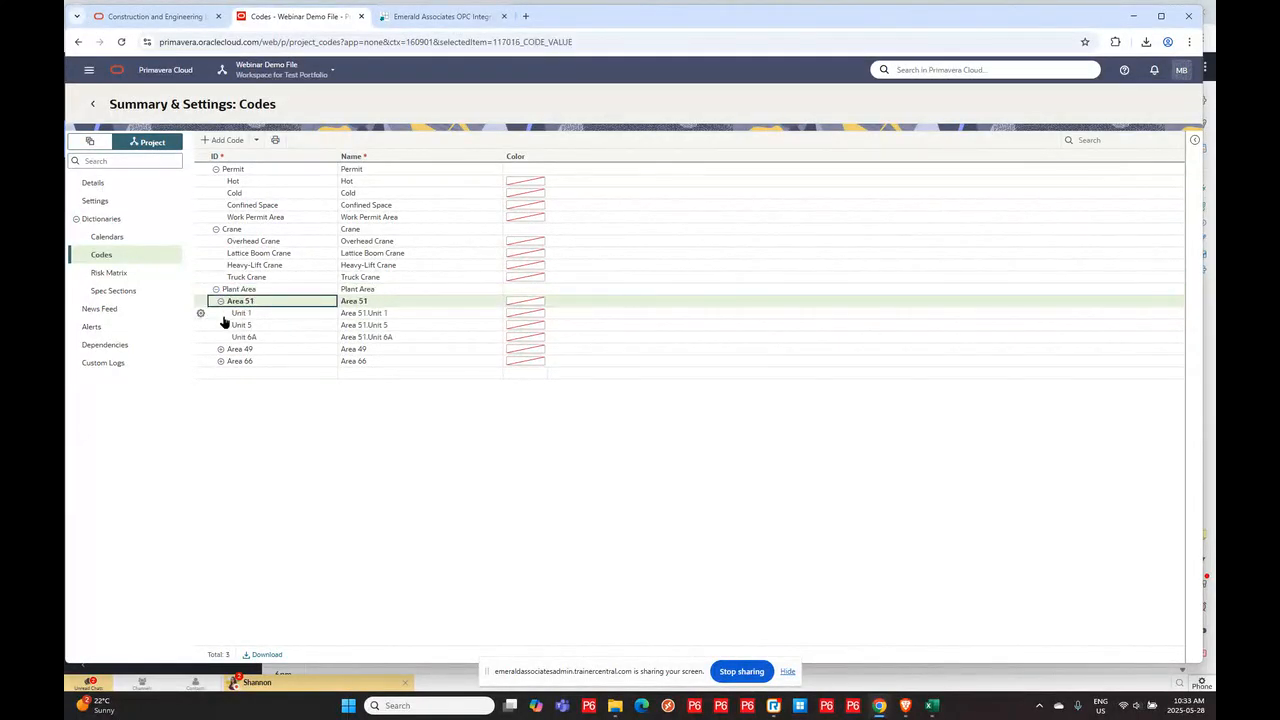
click(221, 349)
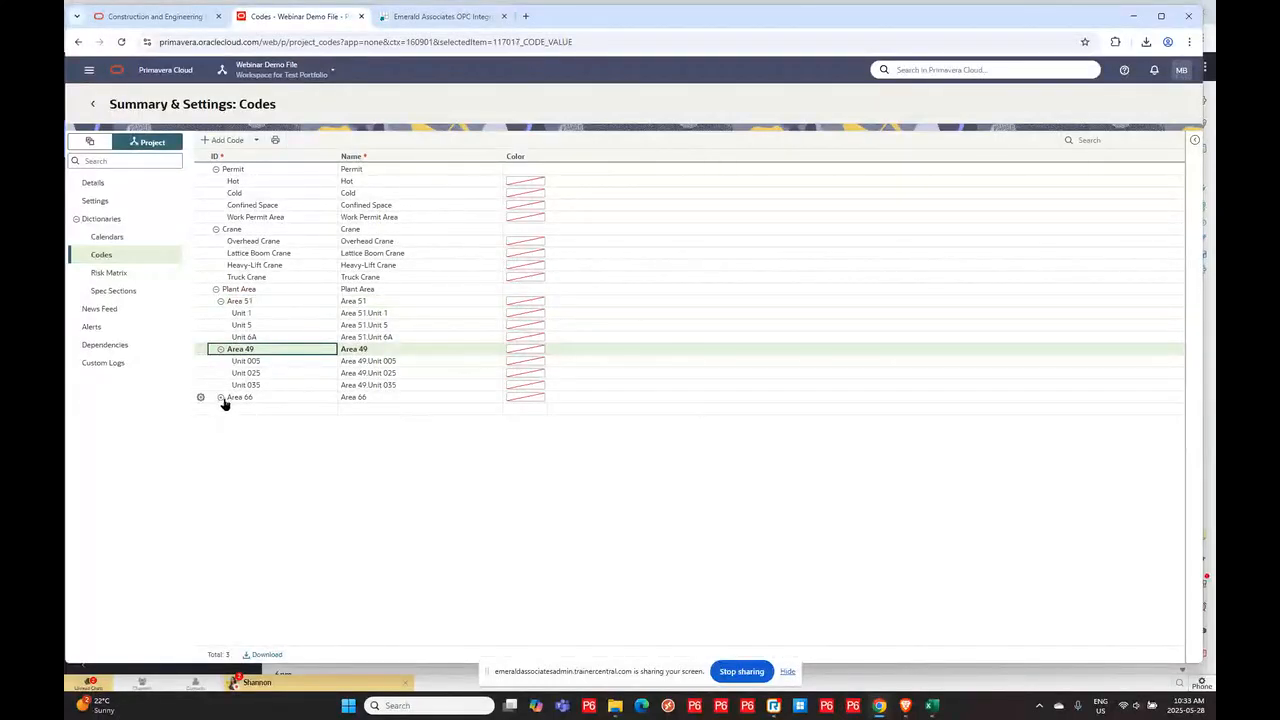
click(221, 398)
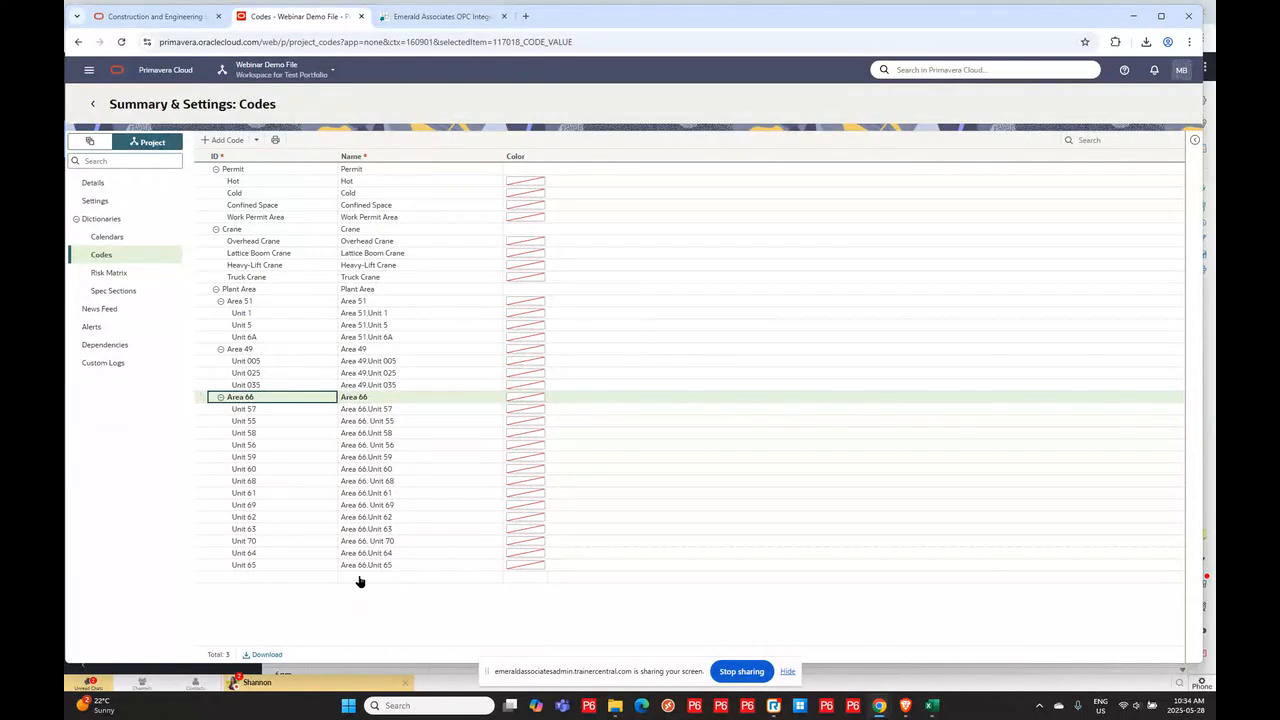
- Review the CodeValue sheet of the 005 Feb 5 Webinar - Codes Load Revised Order & added codes workbook beside the Codes page
mouse_move(931, 707)
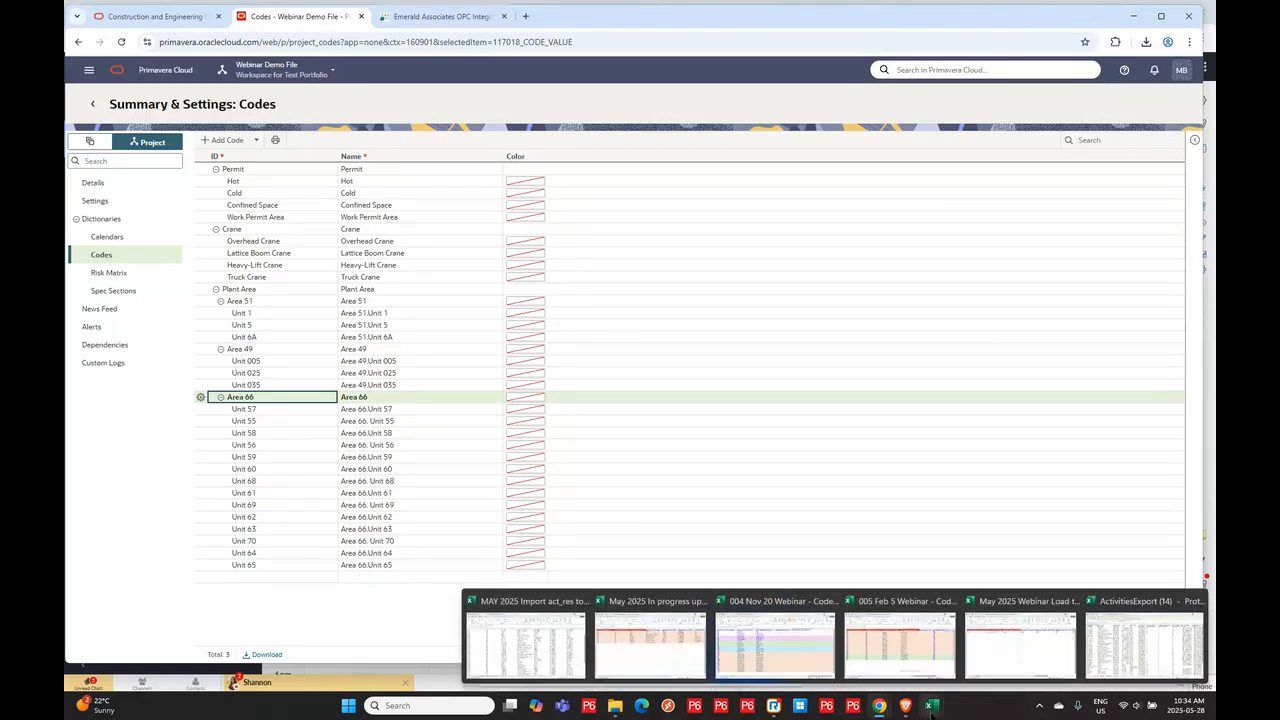
click(920, 646)
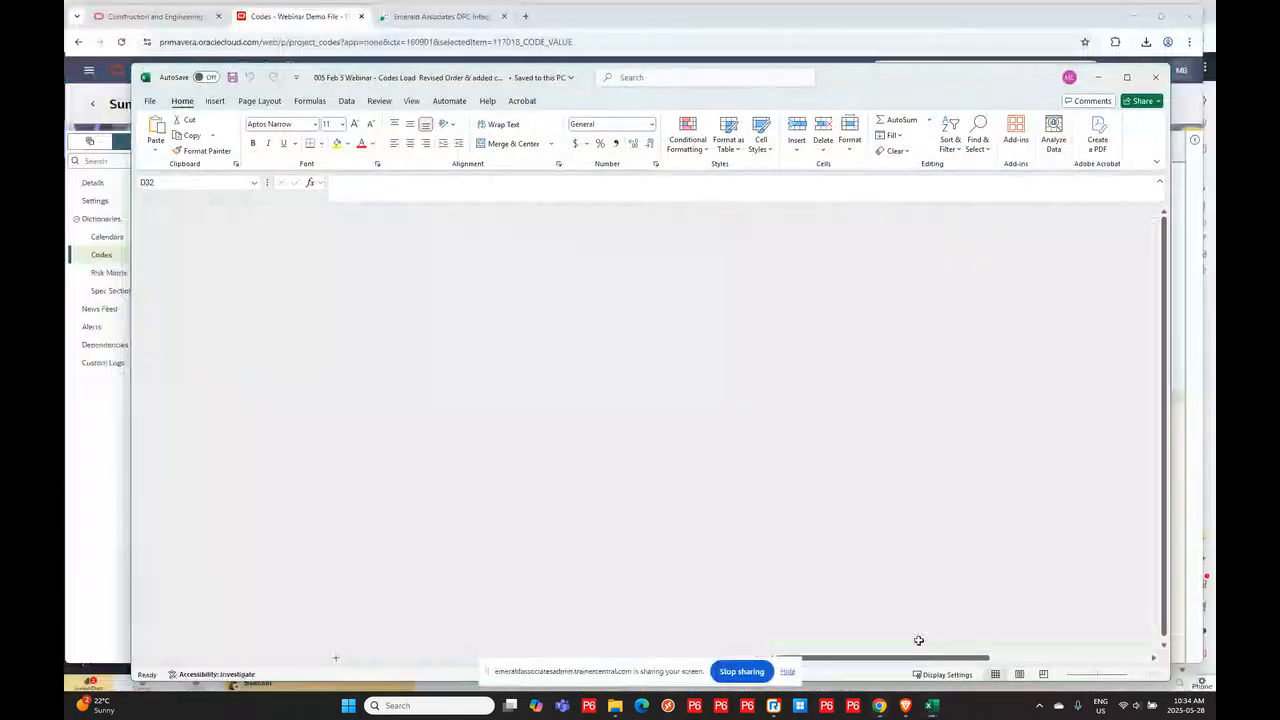
drag(866, 75, 818, 62)
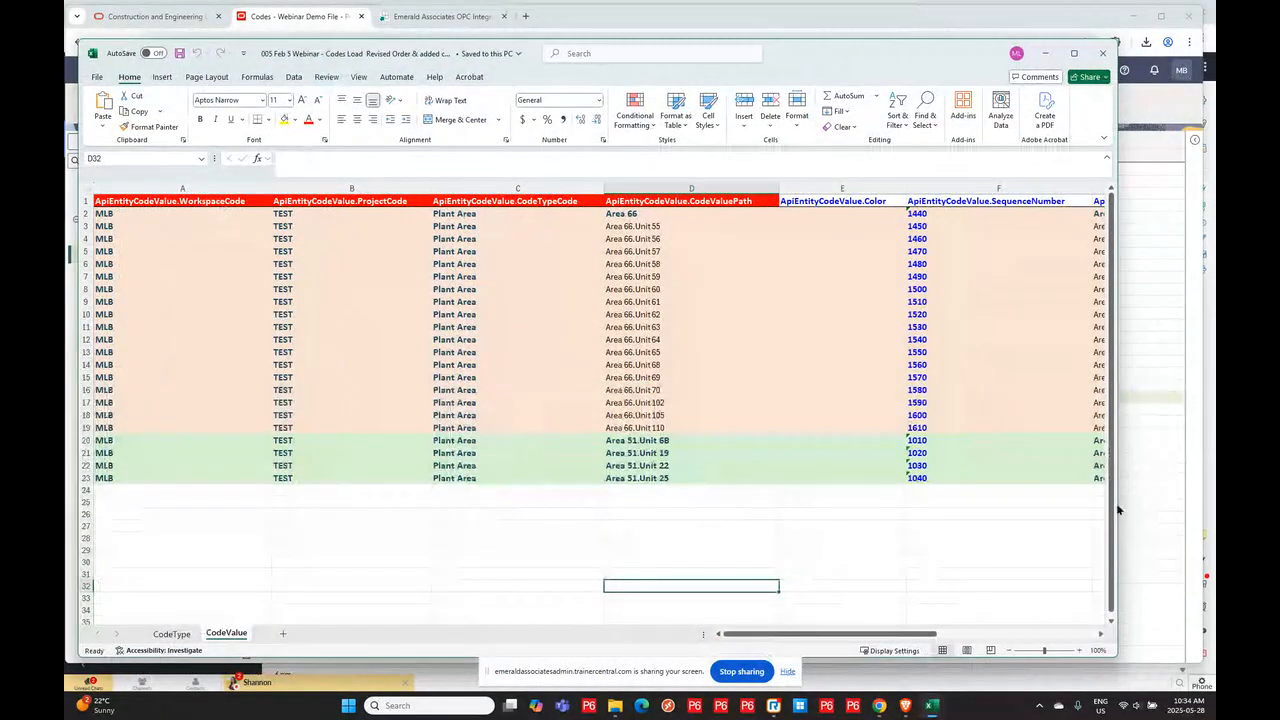
drag(1116, 503, 1192, 486)
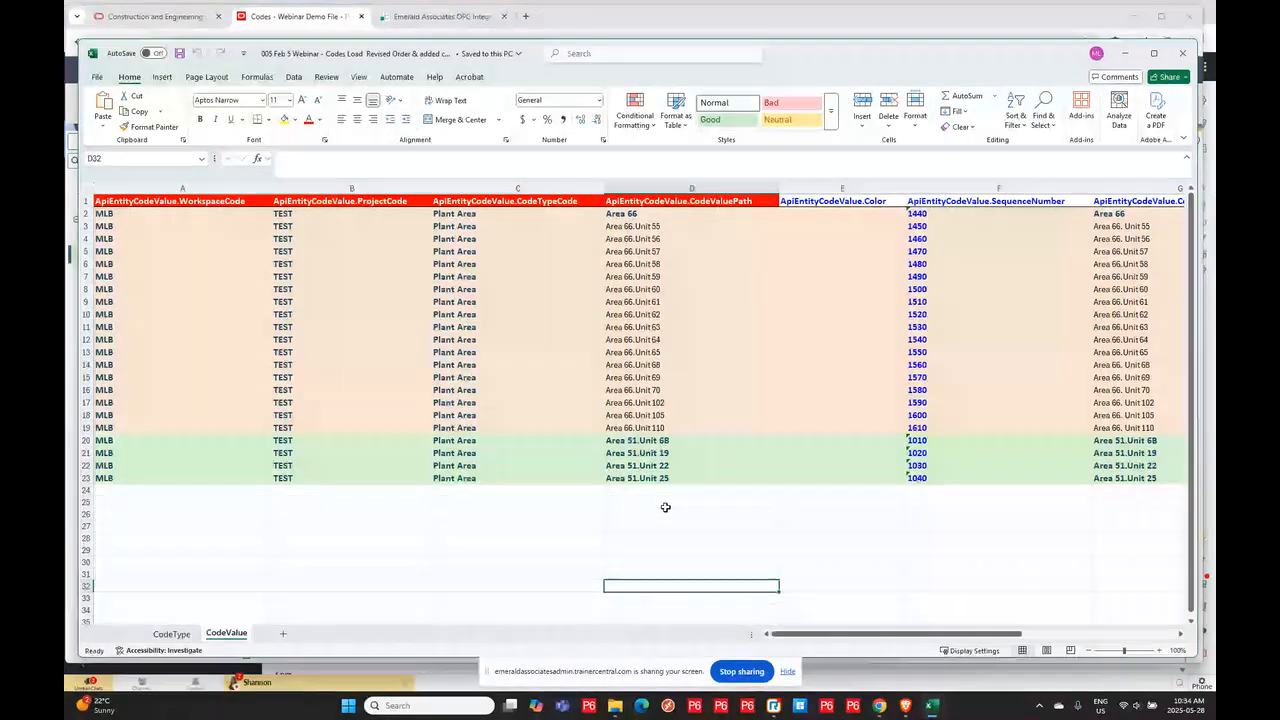
drag(983, 55, 952, 366)
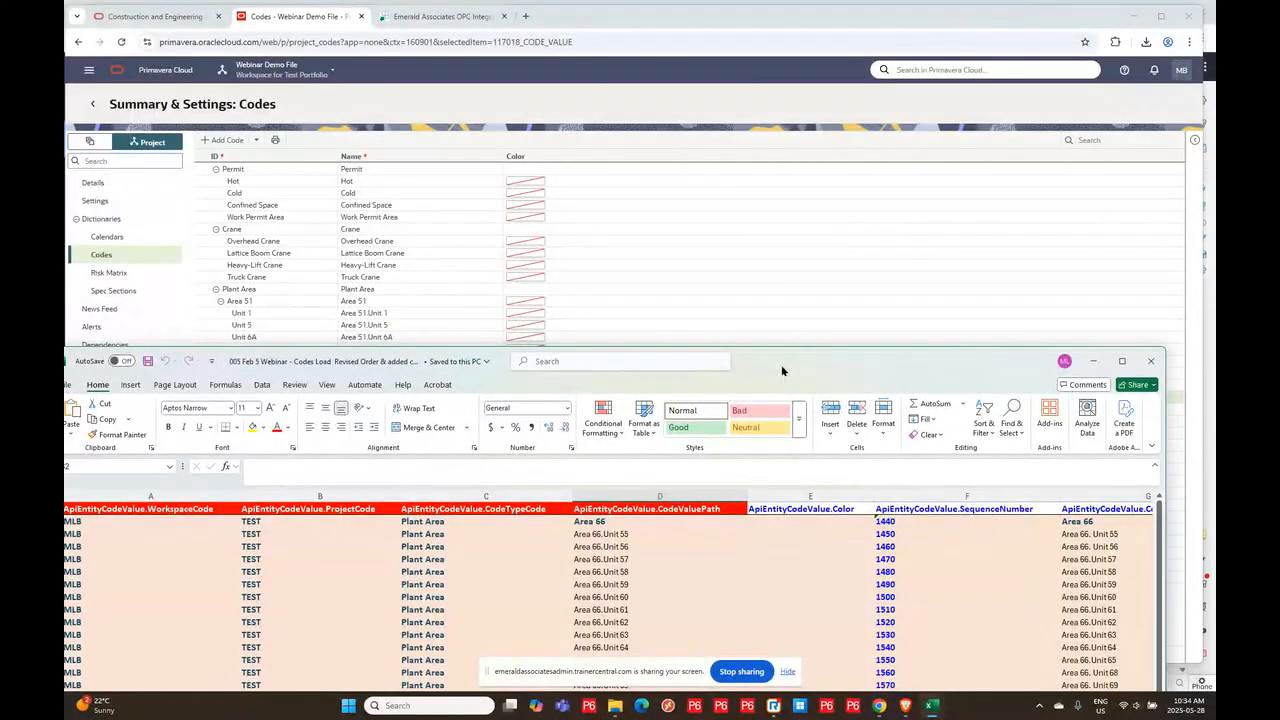
drag(783, 375, 789, 100)
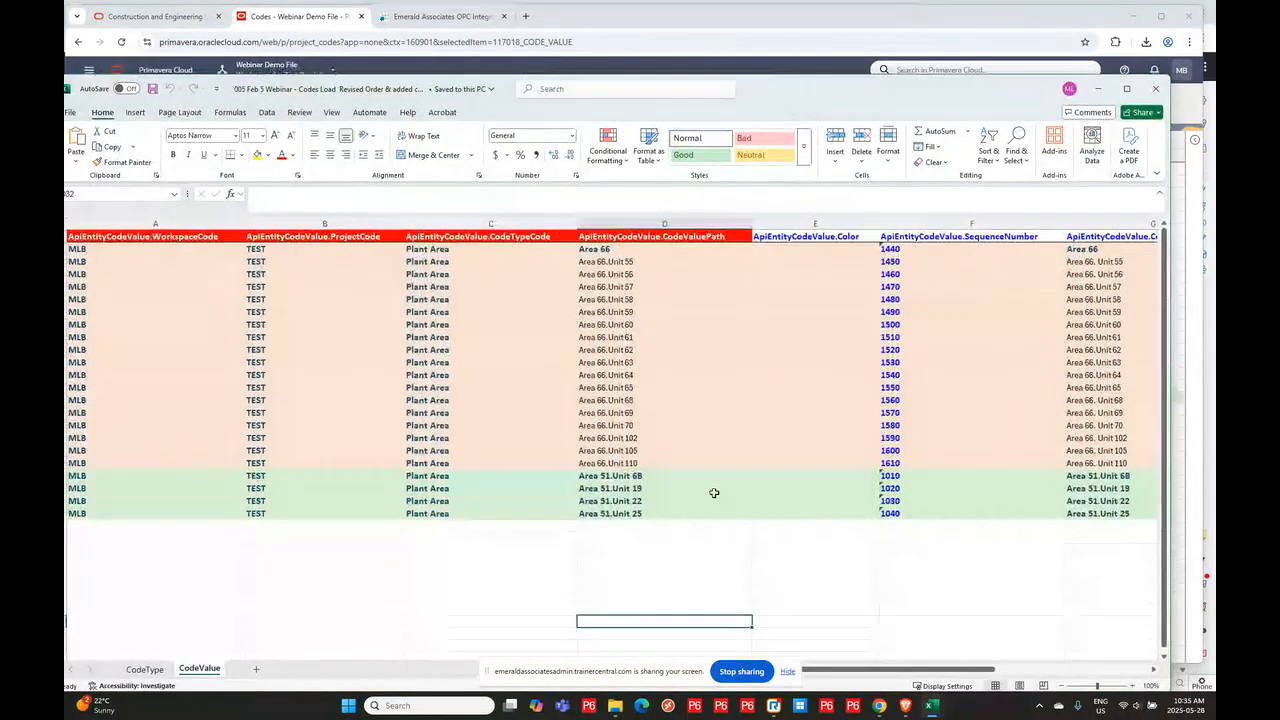
drag(625, 513, 630, 548)
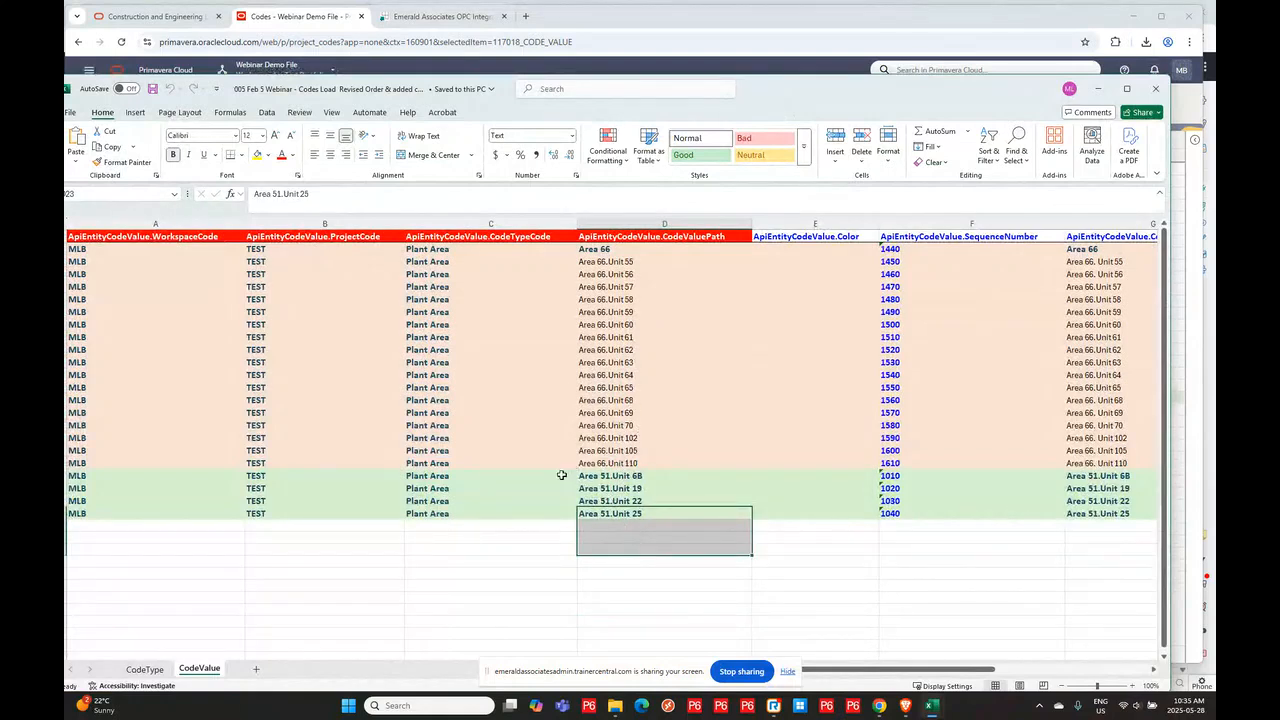
drag(524, 586, 527, 597)
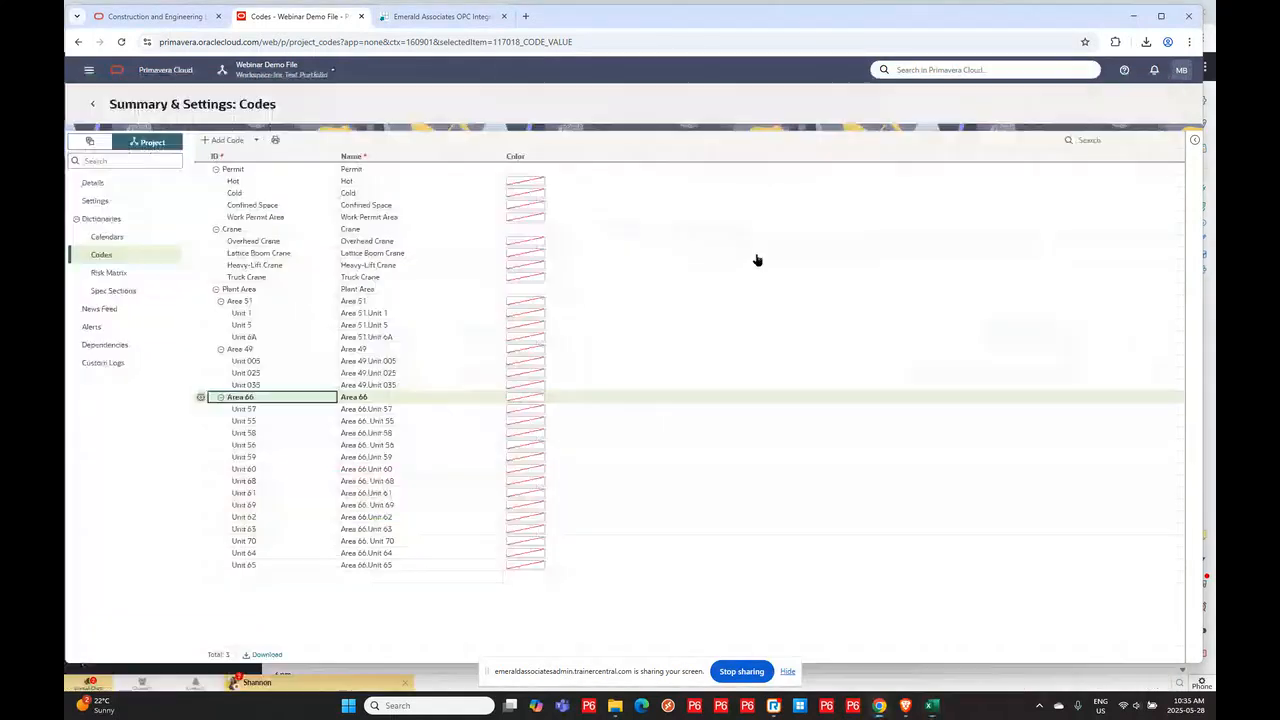
- Upload the 005 Feb 5 Webinar - Codes Load Revised Order & added codes workbook through the Integrator's Upload action
click(1098, 88)
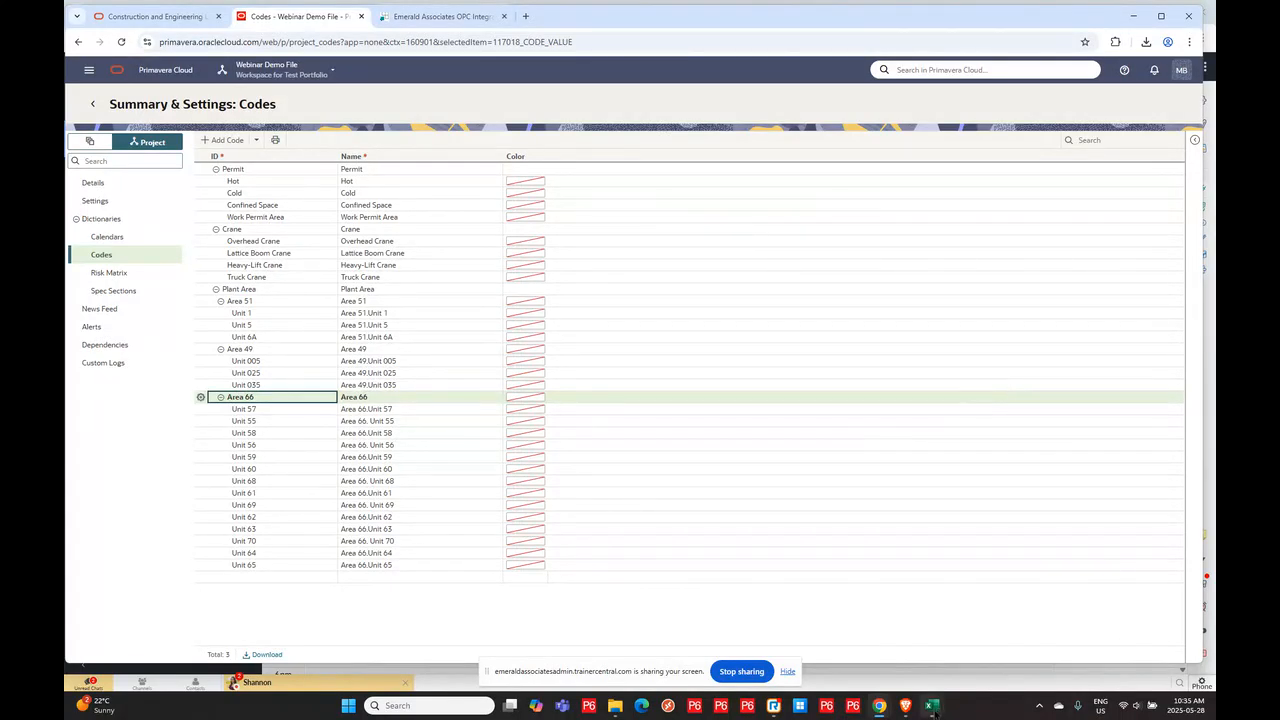
mouse_move(931, 705)
click(904, 651)
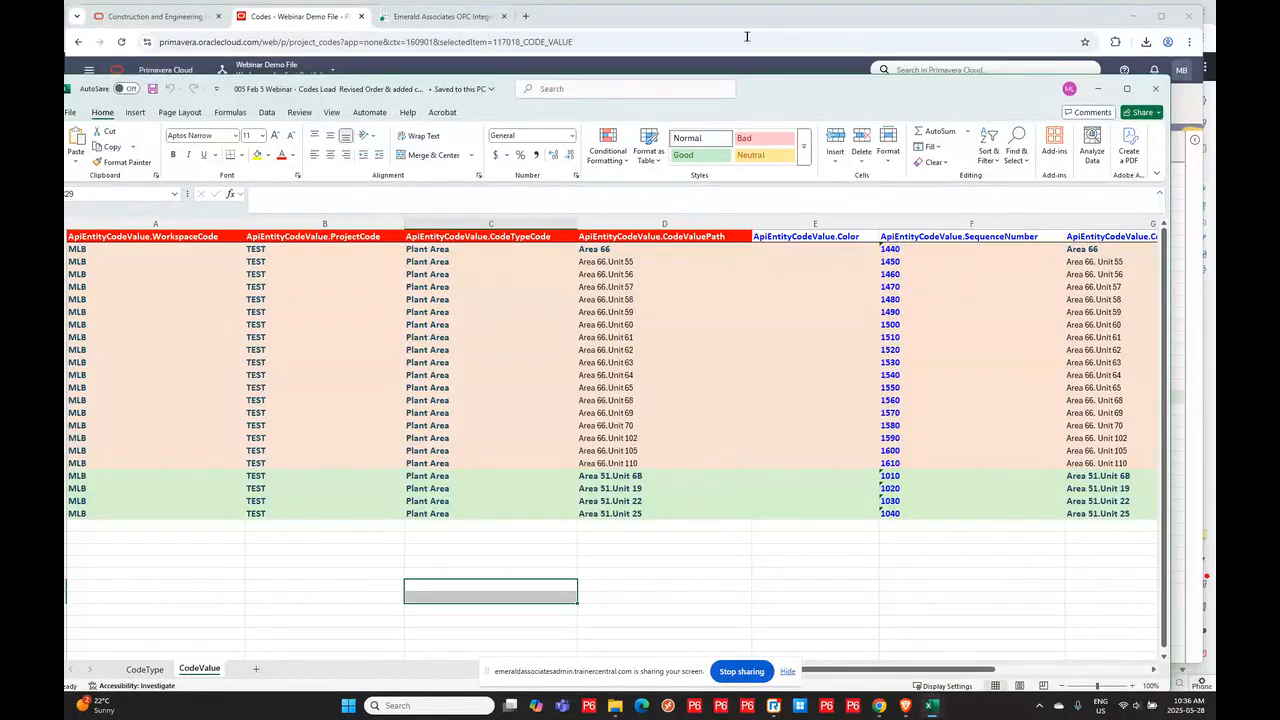
click(1100, 90)
click(401, 12)
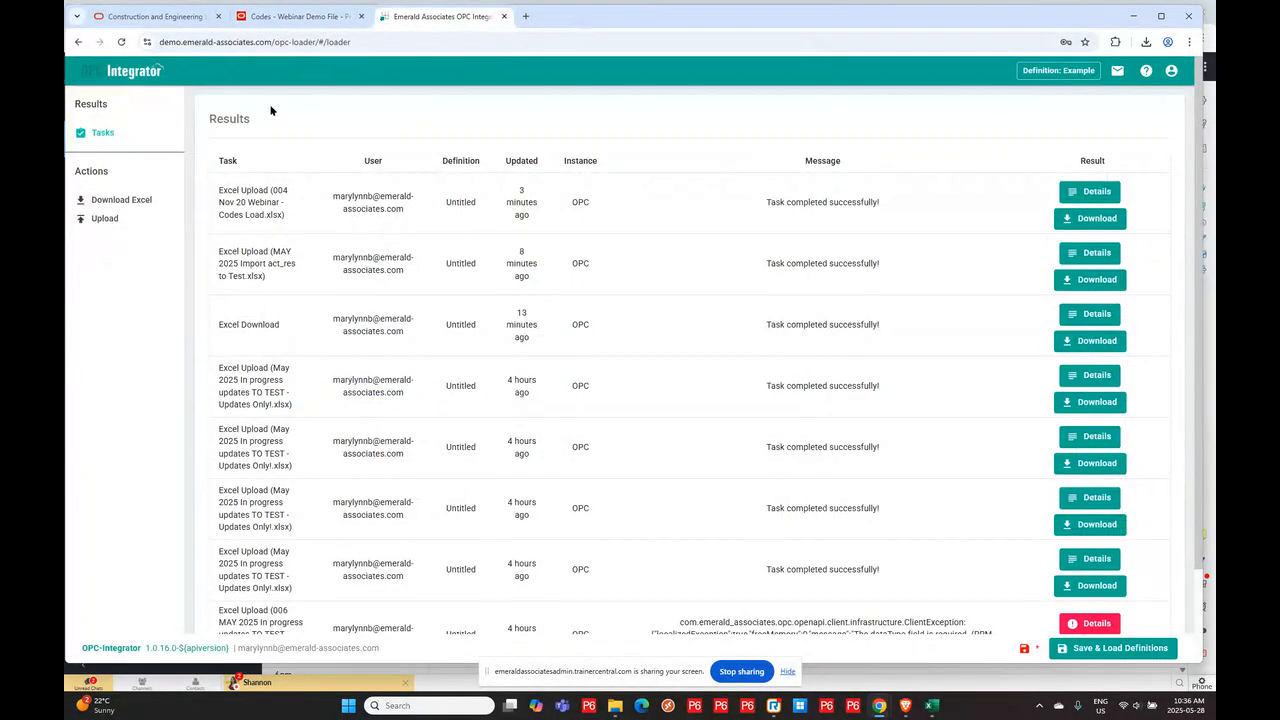
click(102, 219)
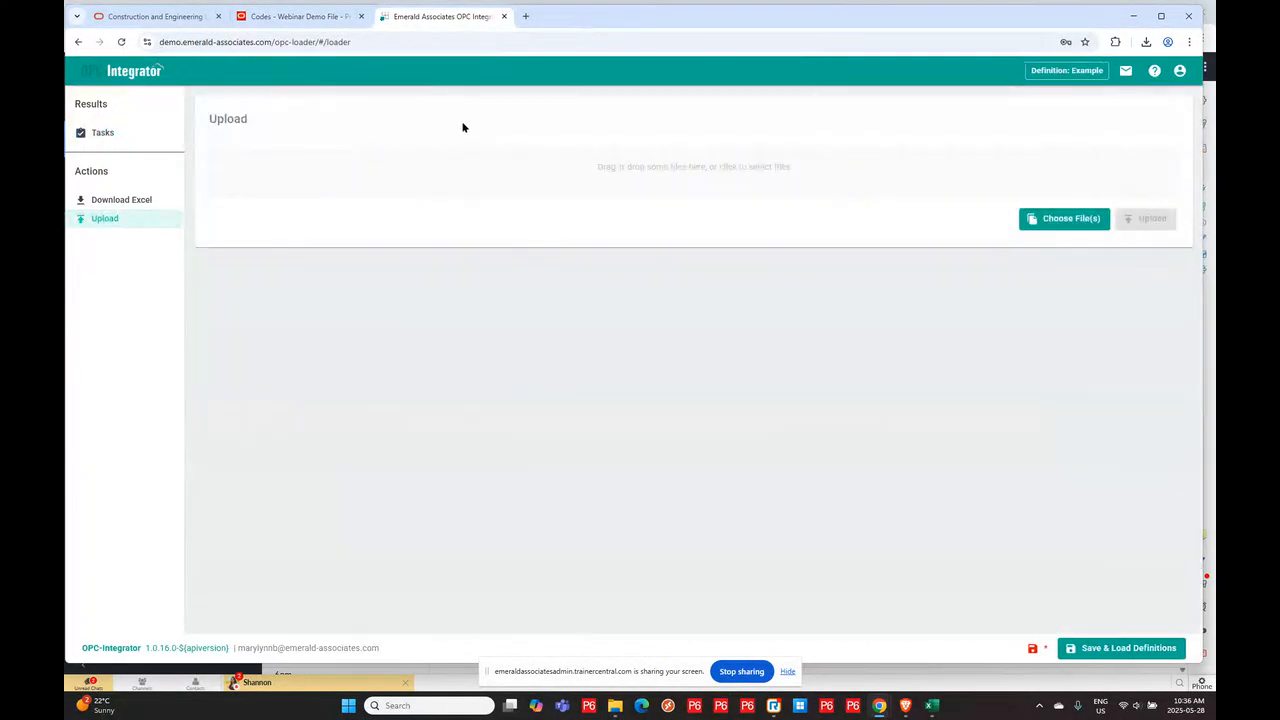
click(1068, 218)
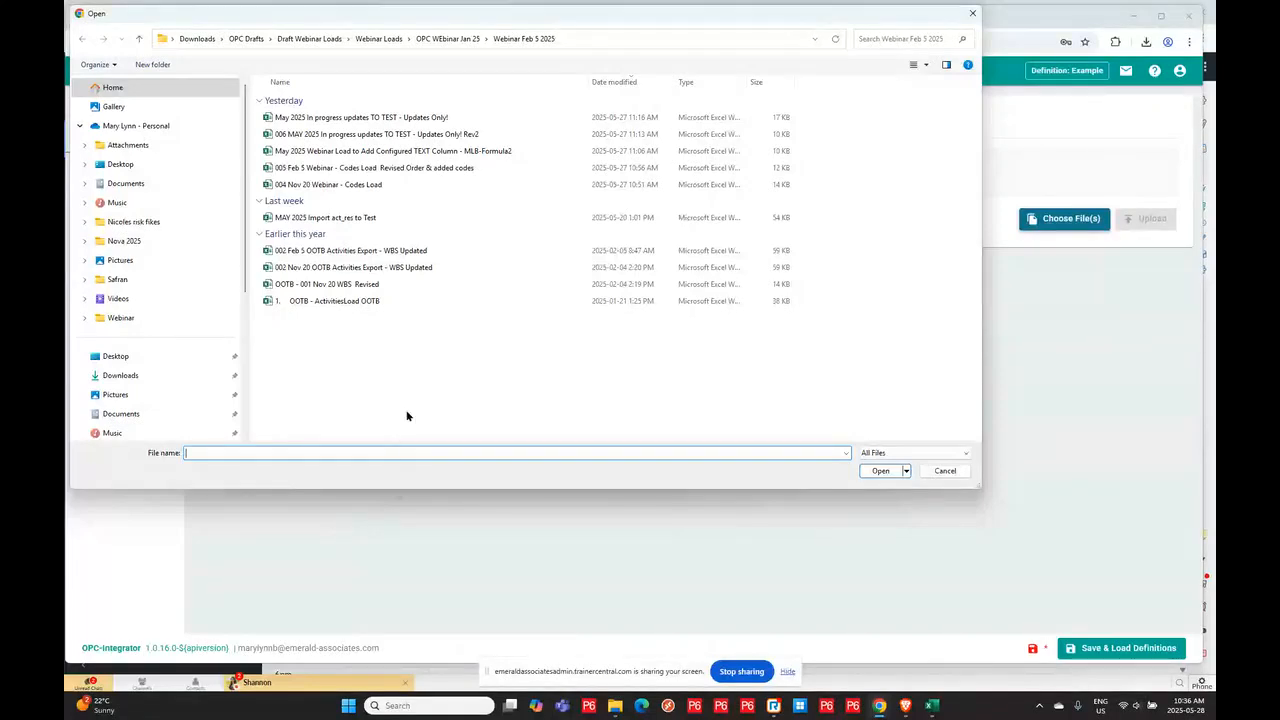
click(380, 170)
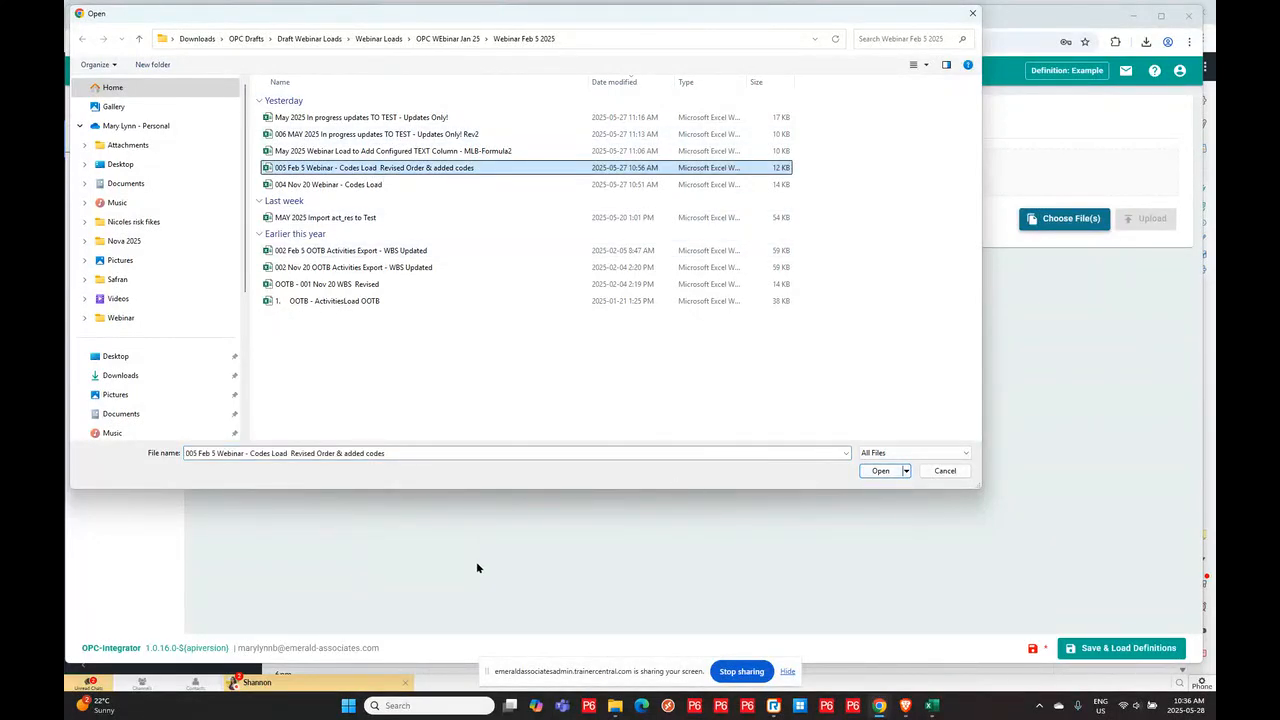
click(880, 471)
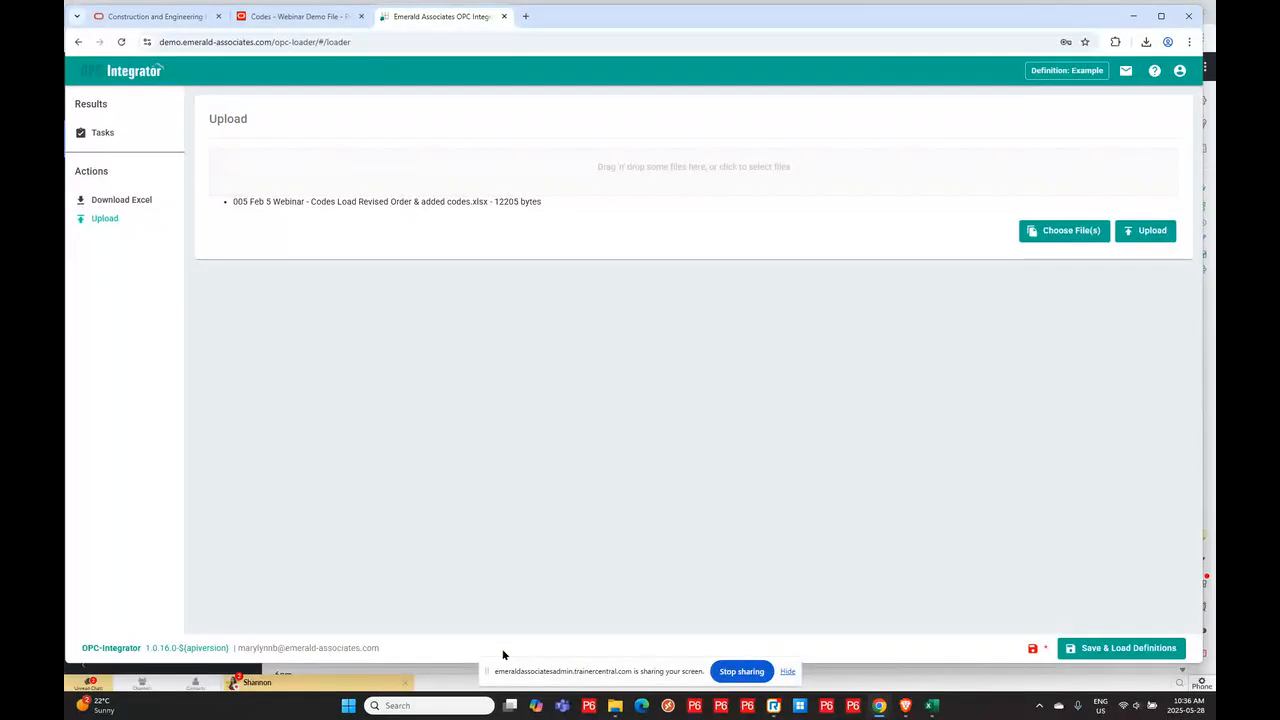
click(1148, 231)
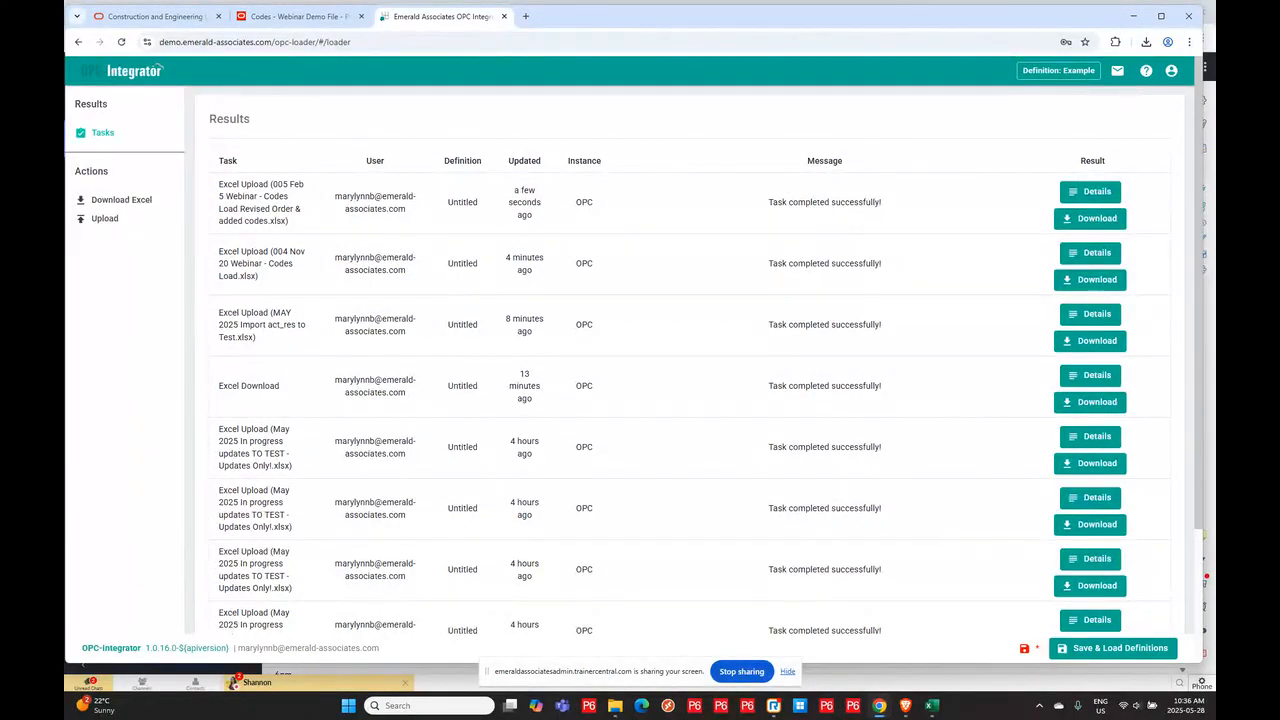
- Return to the project Codes page and expand Areas 66, 49 and 51 under Plant Area
click(304, 18)
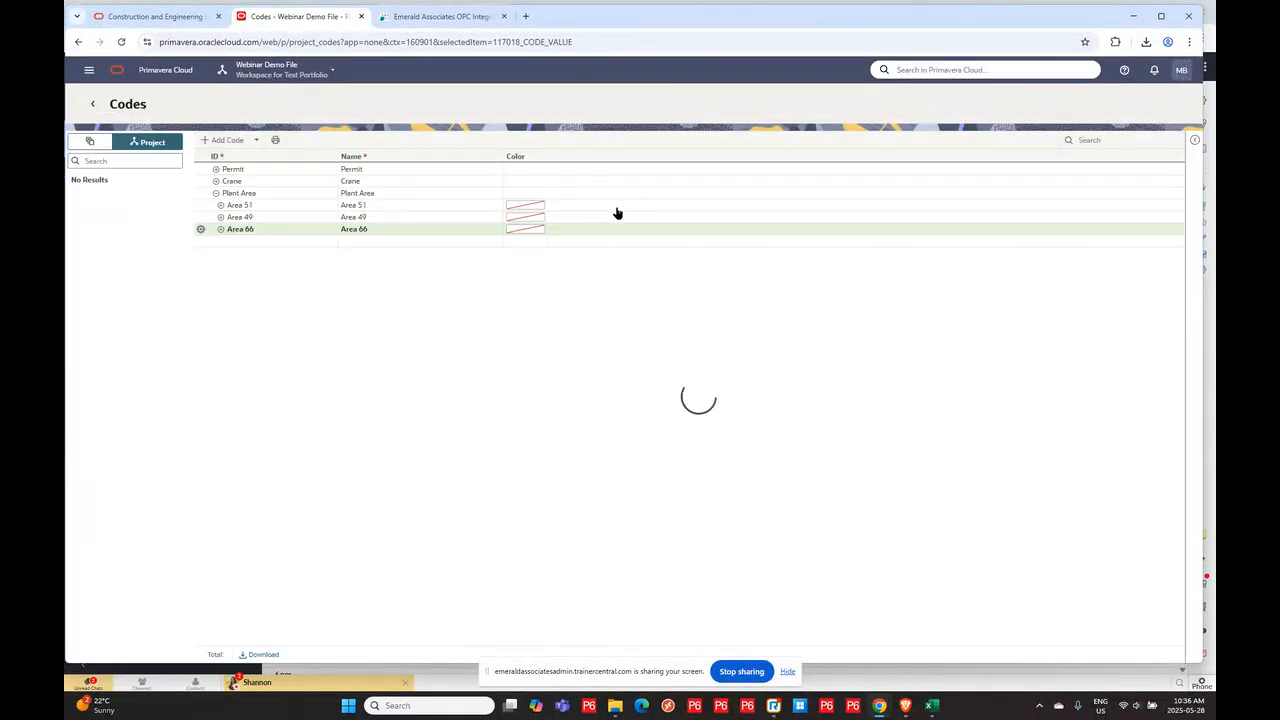
click(220, 229)
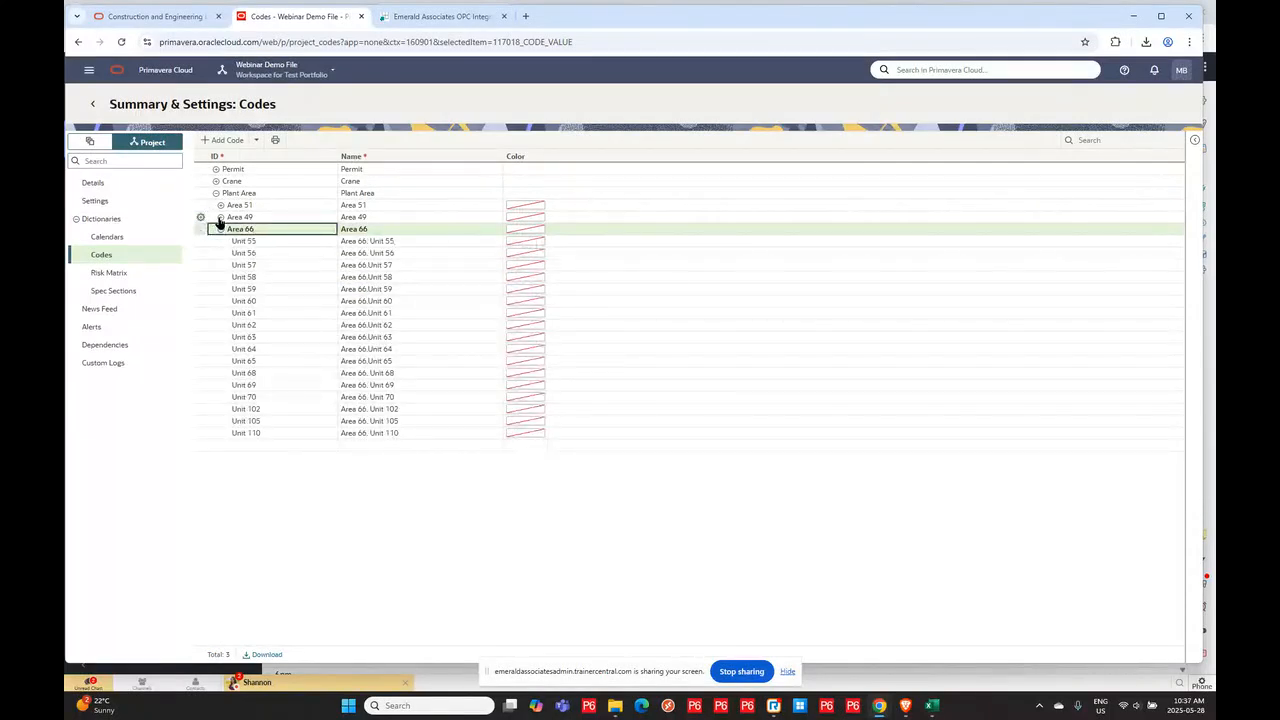
click(220, 217)
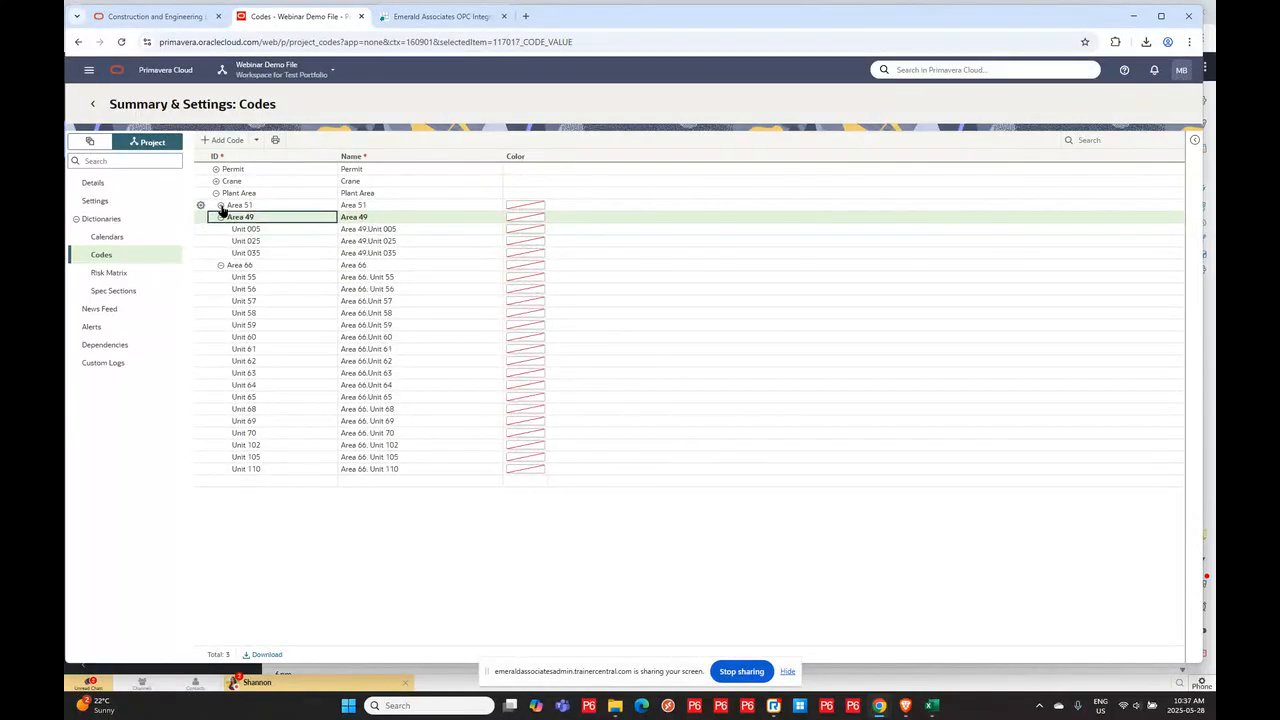
click(221, 205)
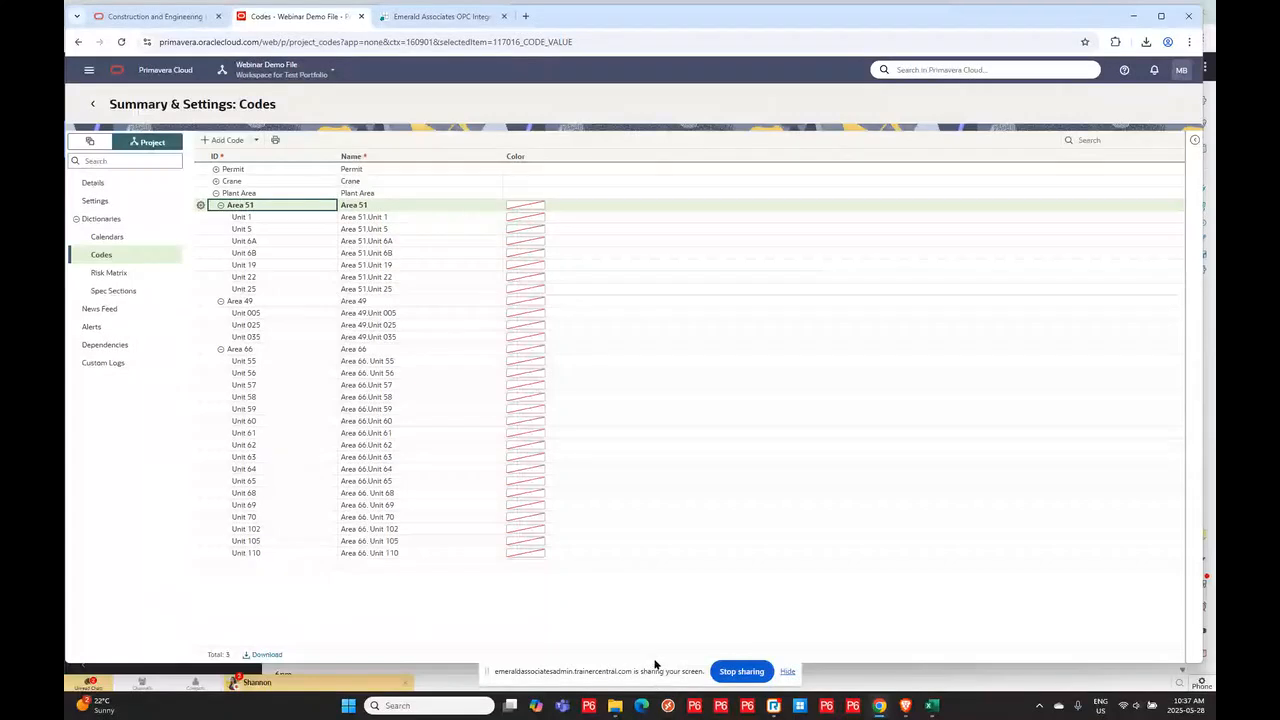
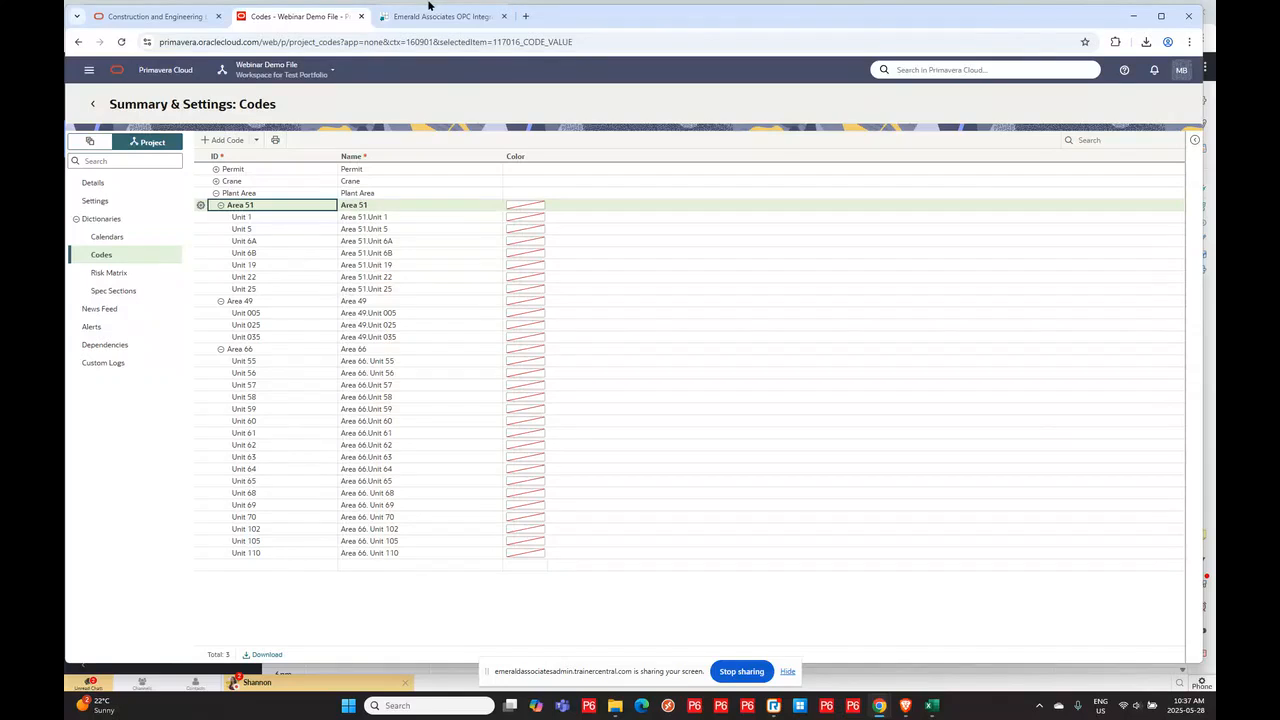
- Switch the context from the Webinar Demo File project to the Workspace for Test Portfolio workspace
click(253, 72)
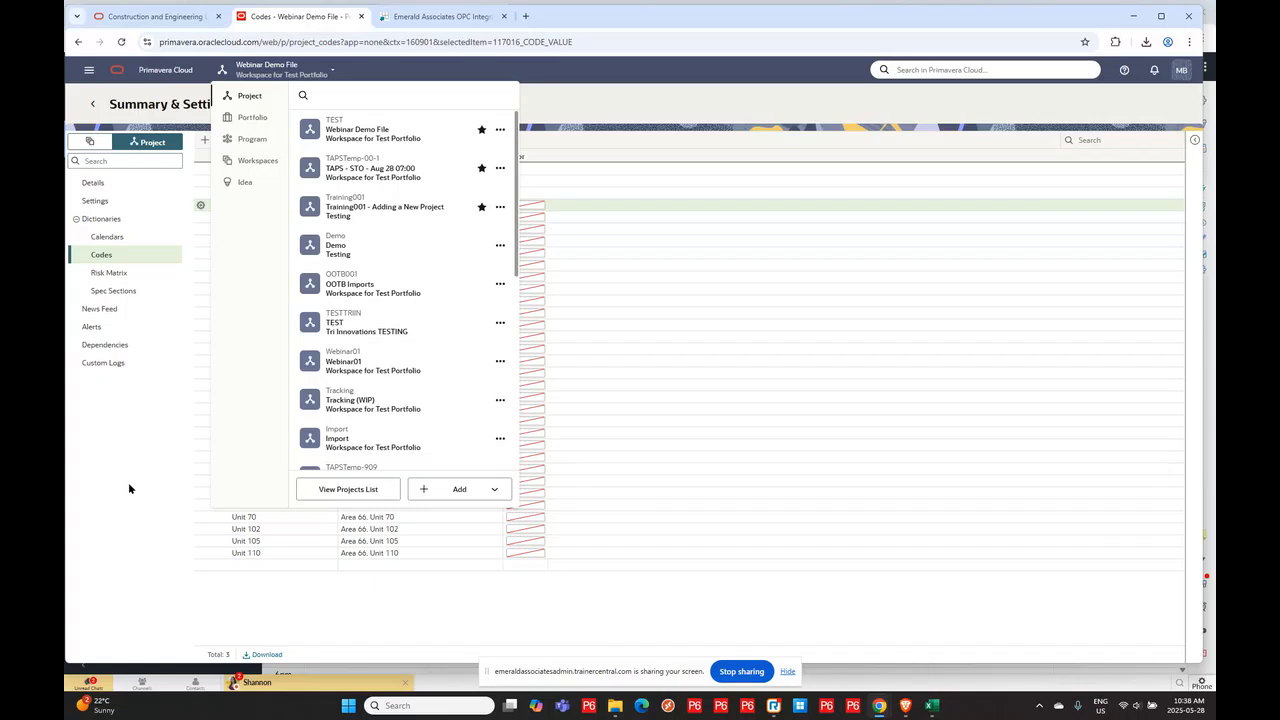
click(247, 163)
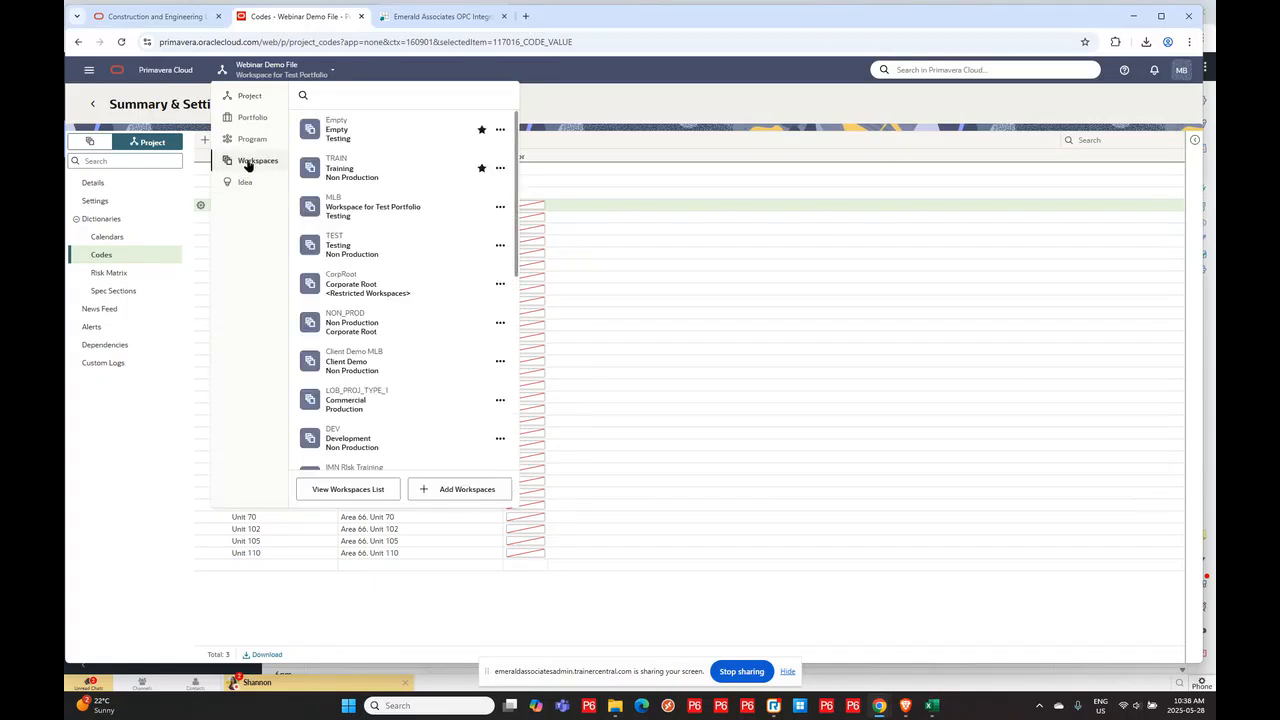
click(333, 212)
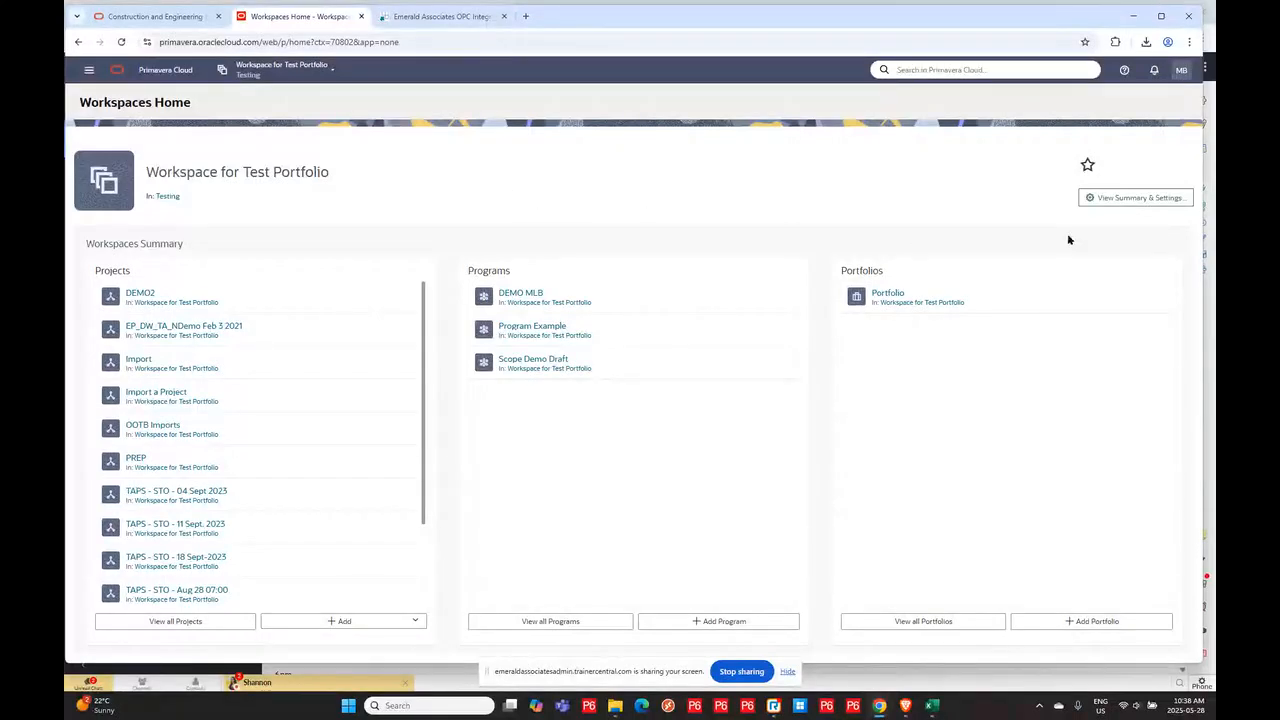
- Open the workspace's Activity defaults and options on the Configured Fields tab, enlarging the field list
click(1121, 198)
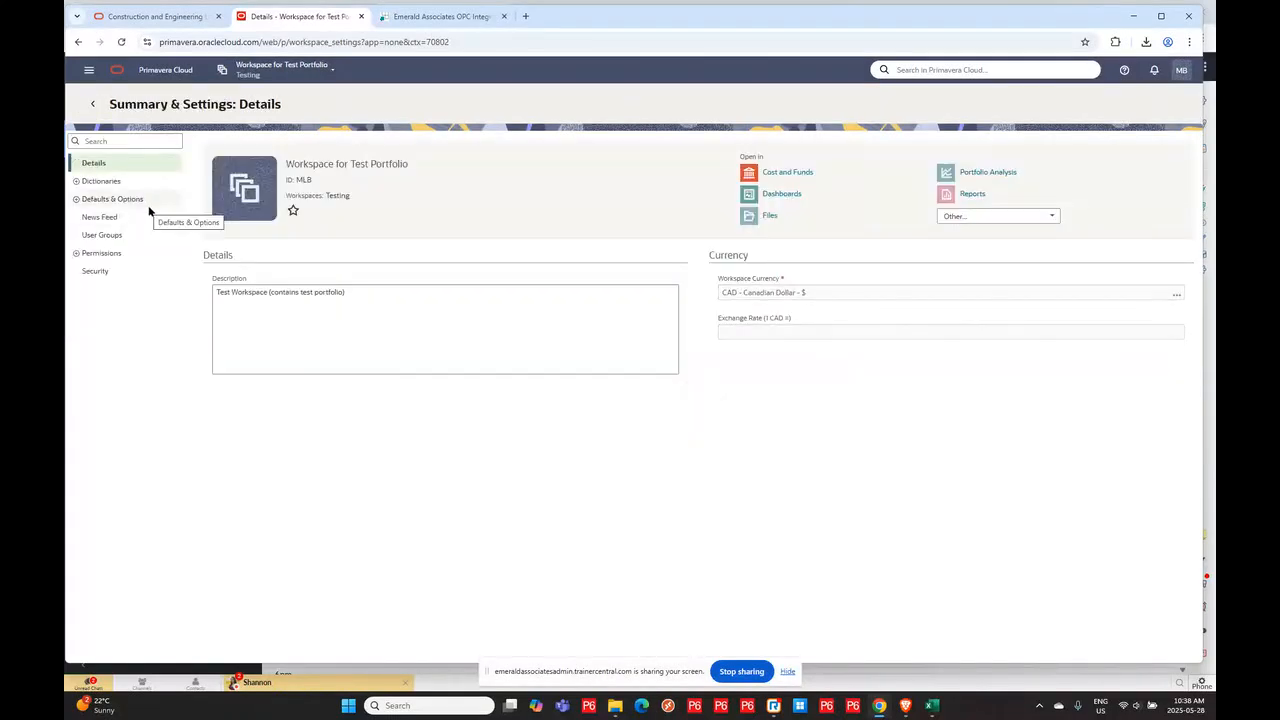
click(76, 199)
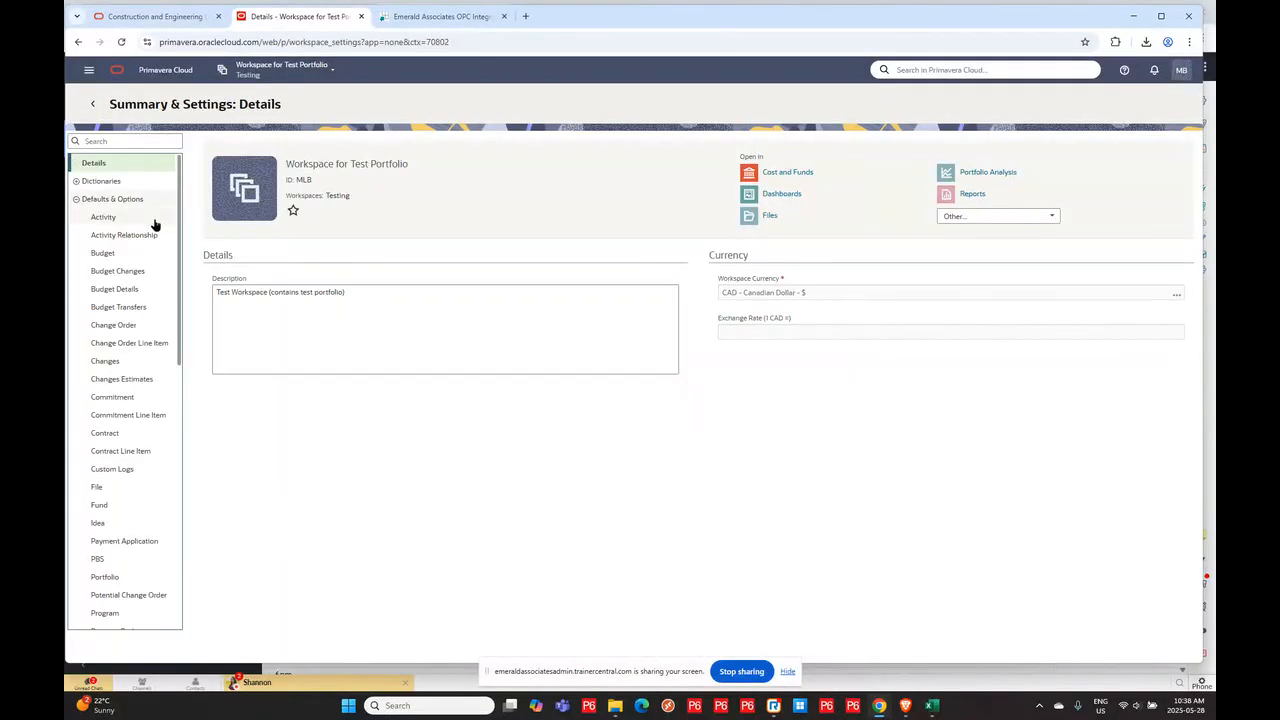
click(106, 219)
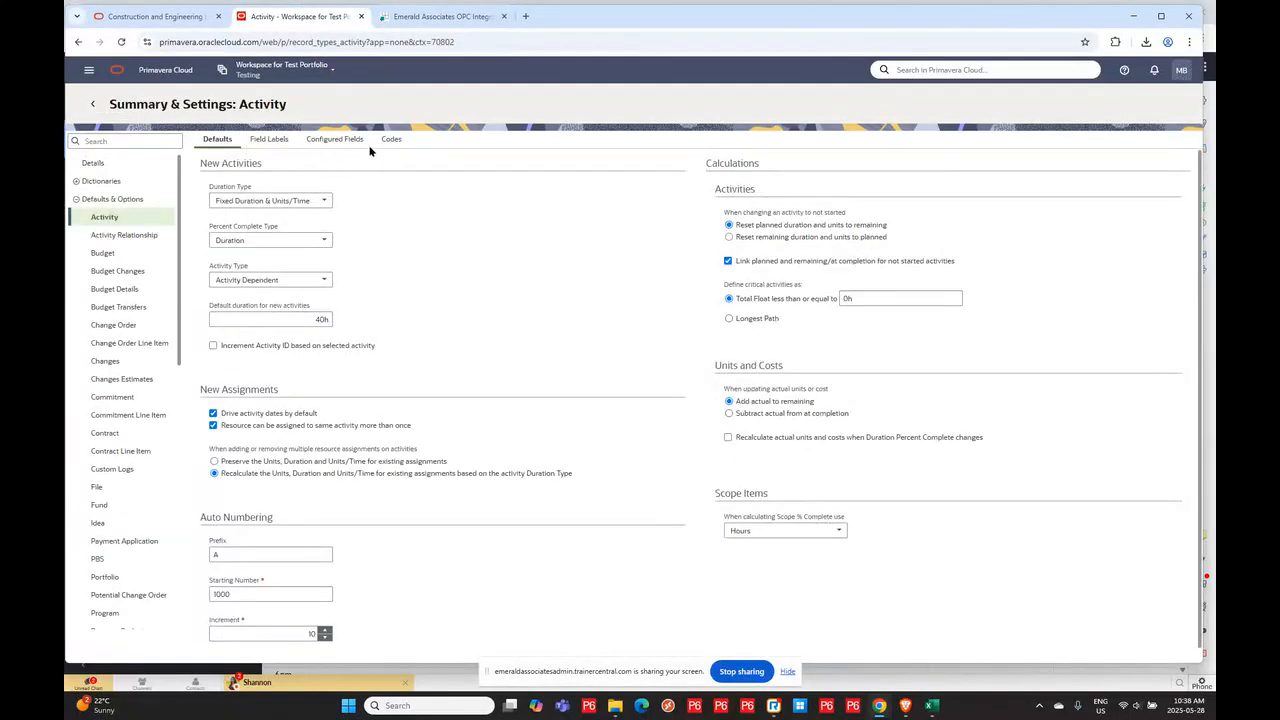
click(331, 142)
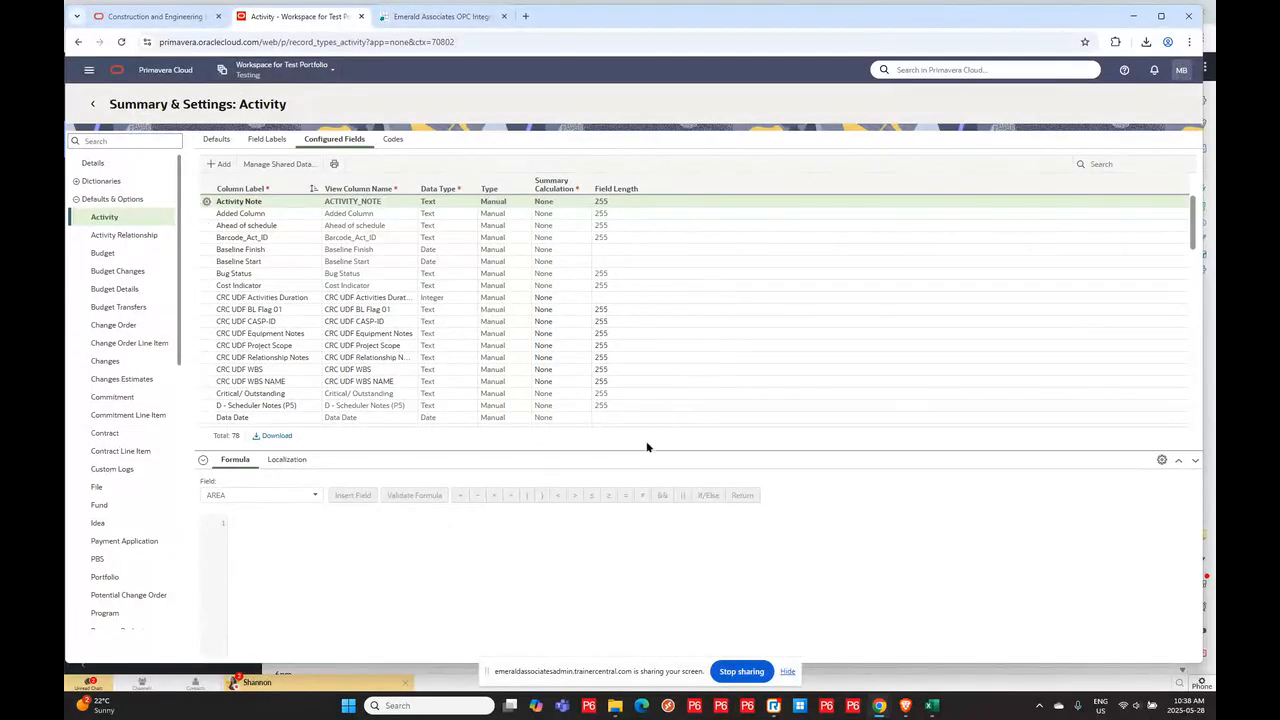
drag(634, 450, 635, 496)
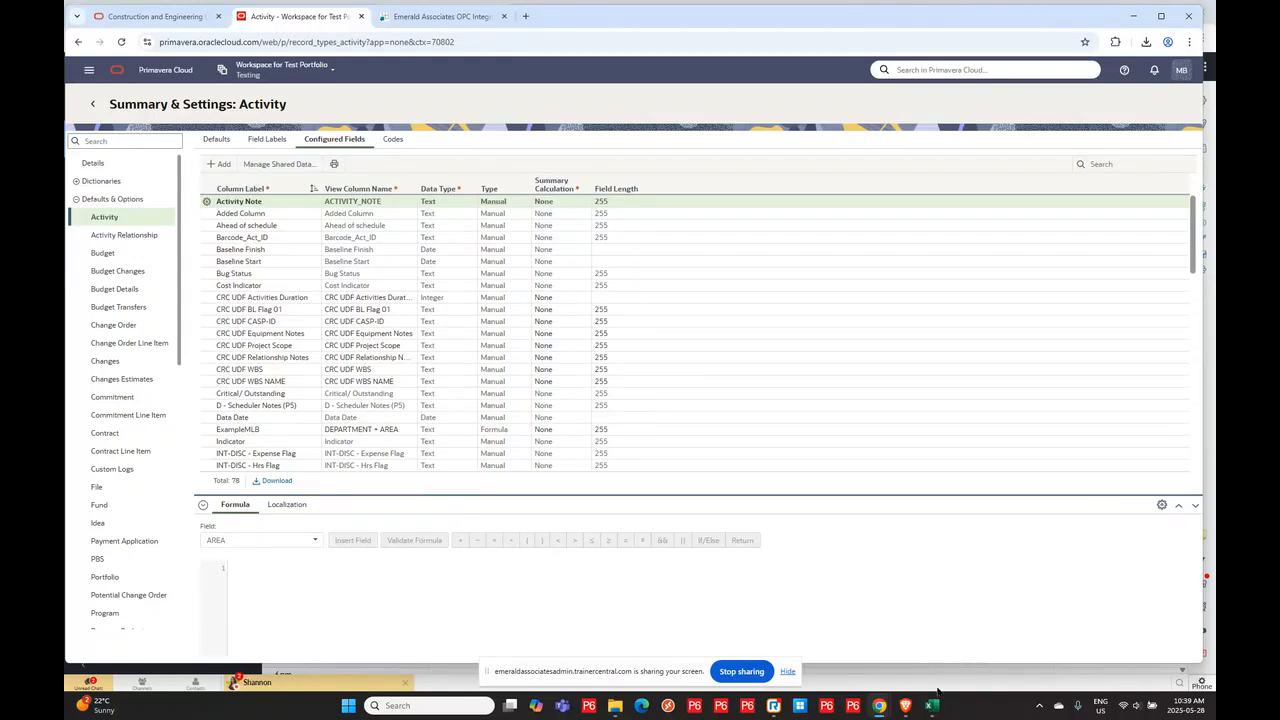
- Review the May 2025 Webinar Load to Add Configured TEXT Column - MLB-Formula workbook, then minimize it
mouse_move(932, 707)
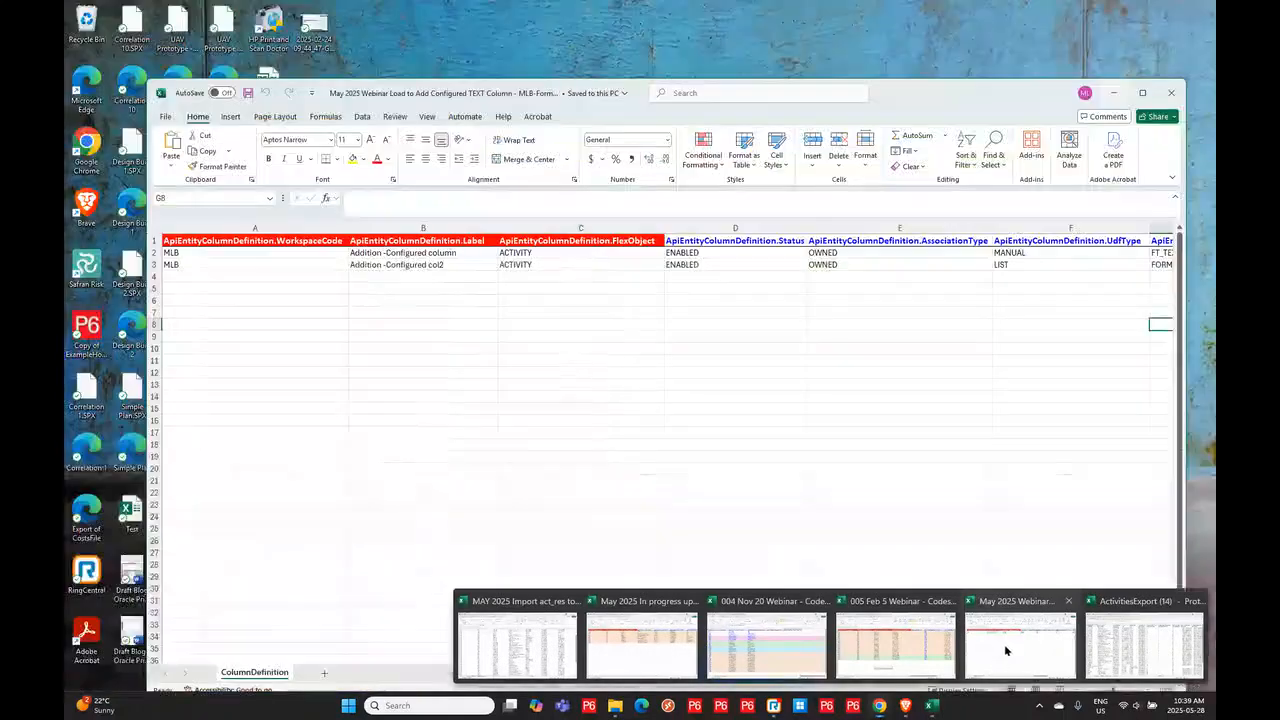
click(1004, 644)
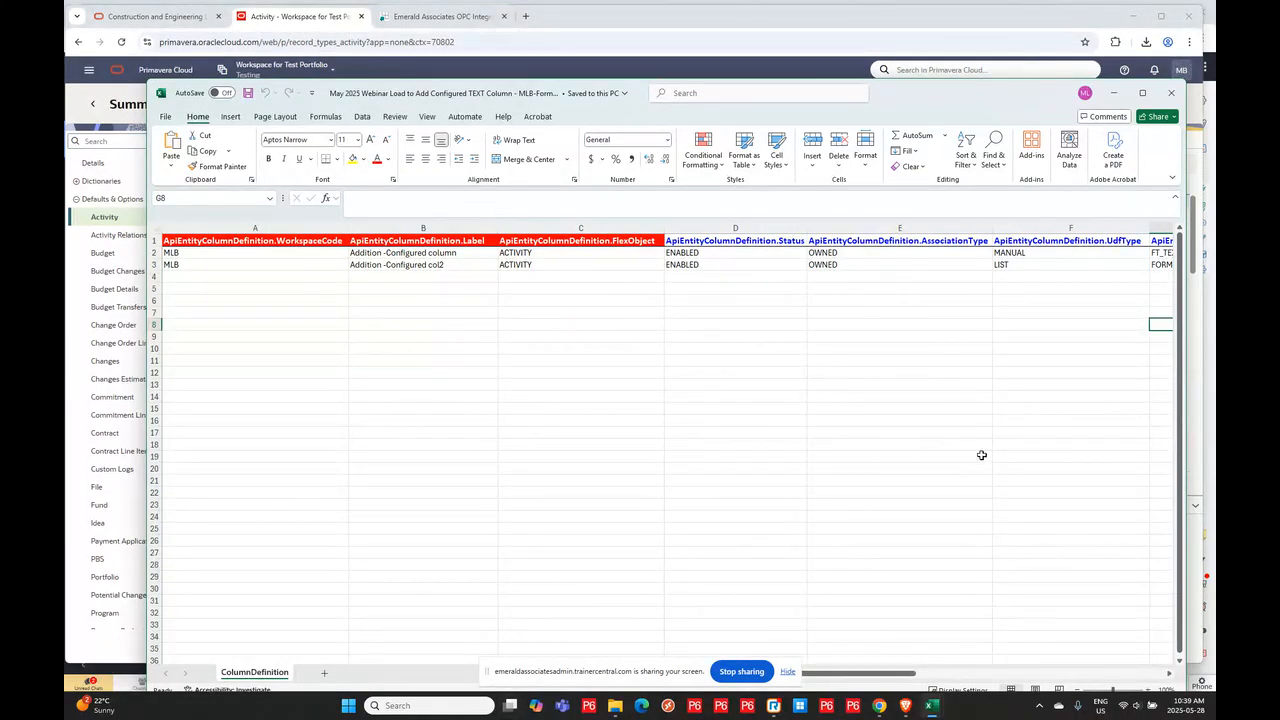
click(1113, 95)
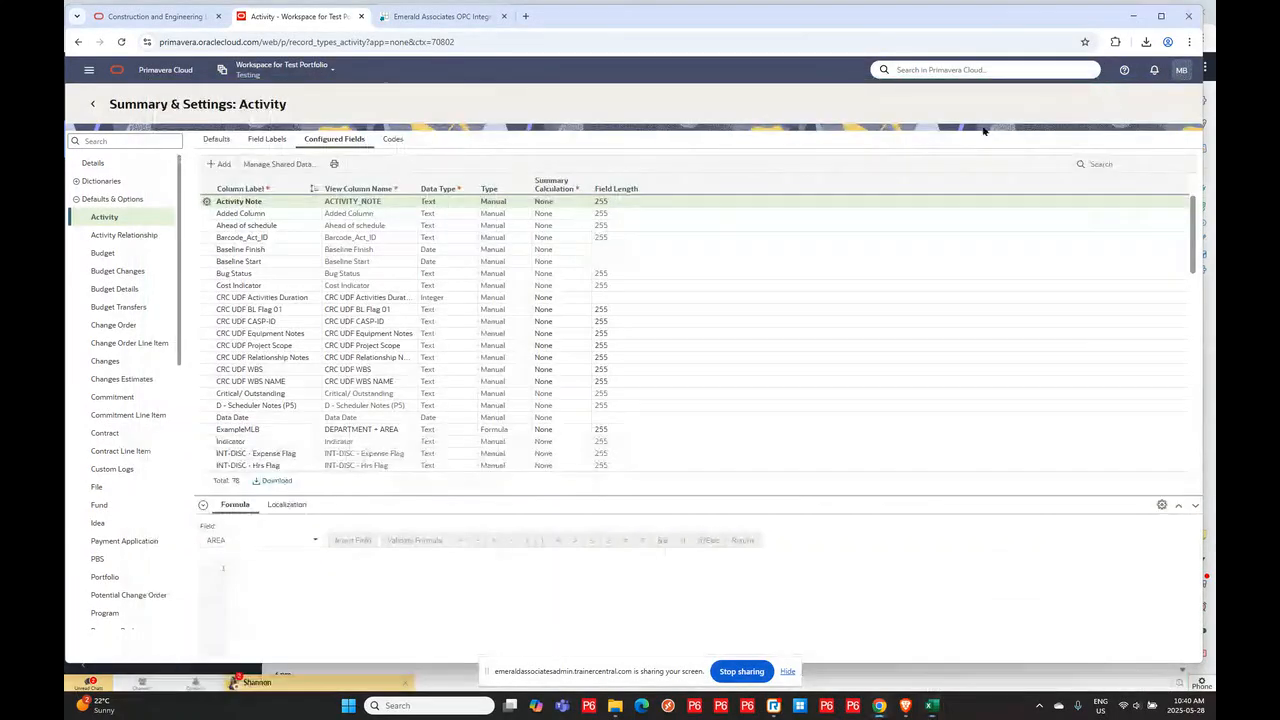
- Upload the May 2025 Webinar Load to Add Configured TEXT Column - MLB-Formula2 workbook through the Integrator
click(437, 17)
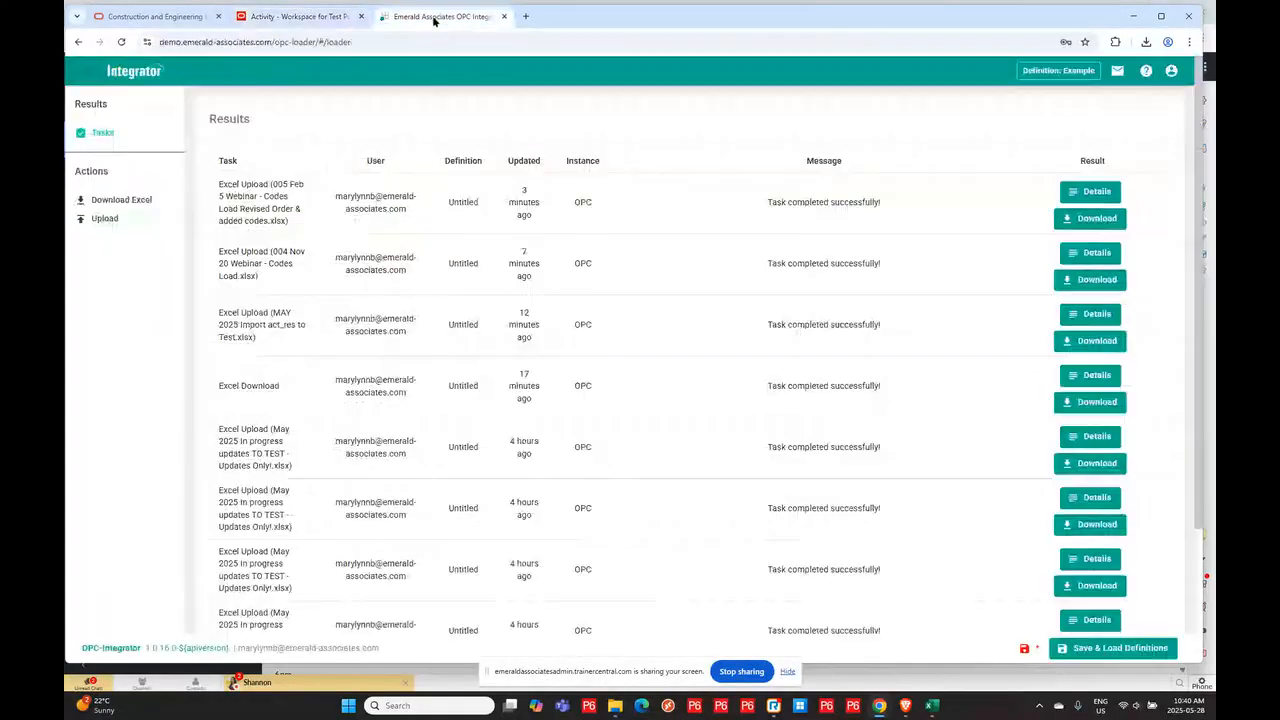
click(102, 219)
click(1052, 219)
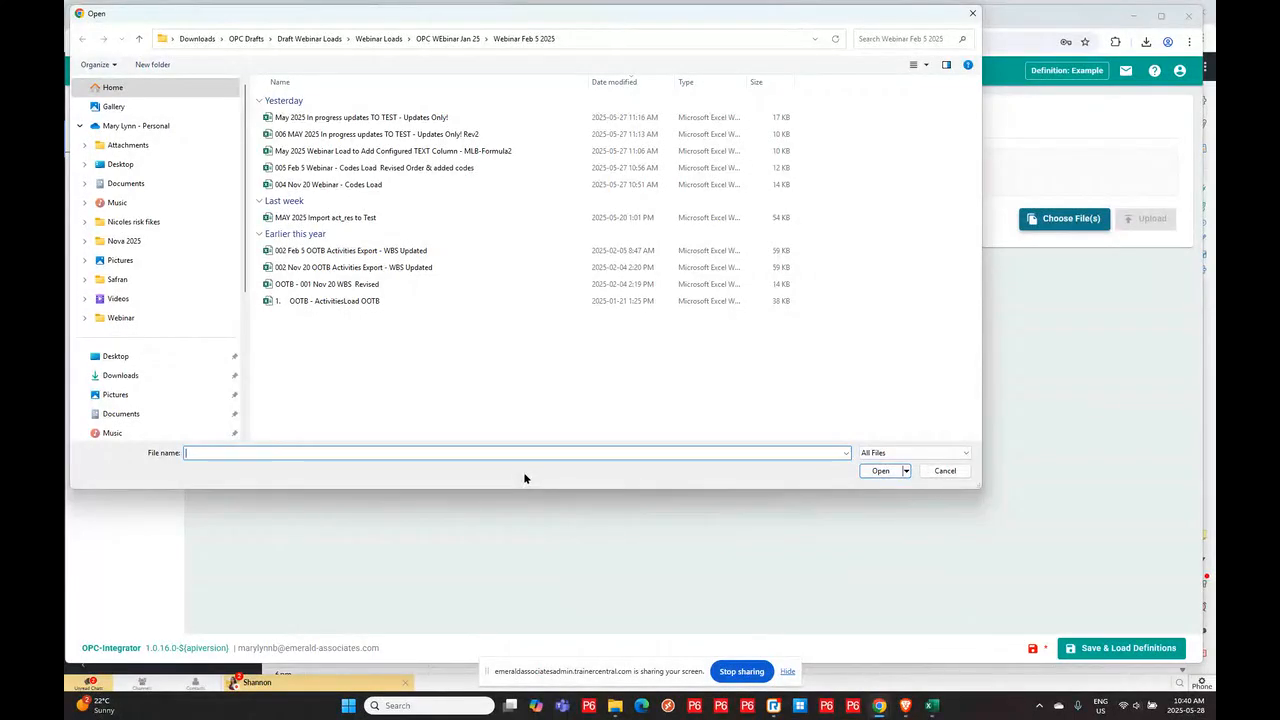
click(381, 151)
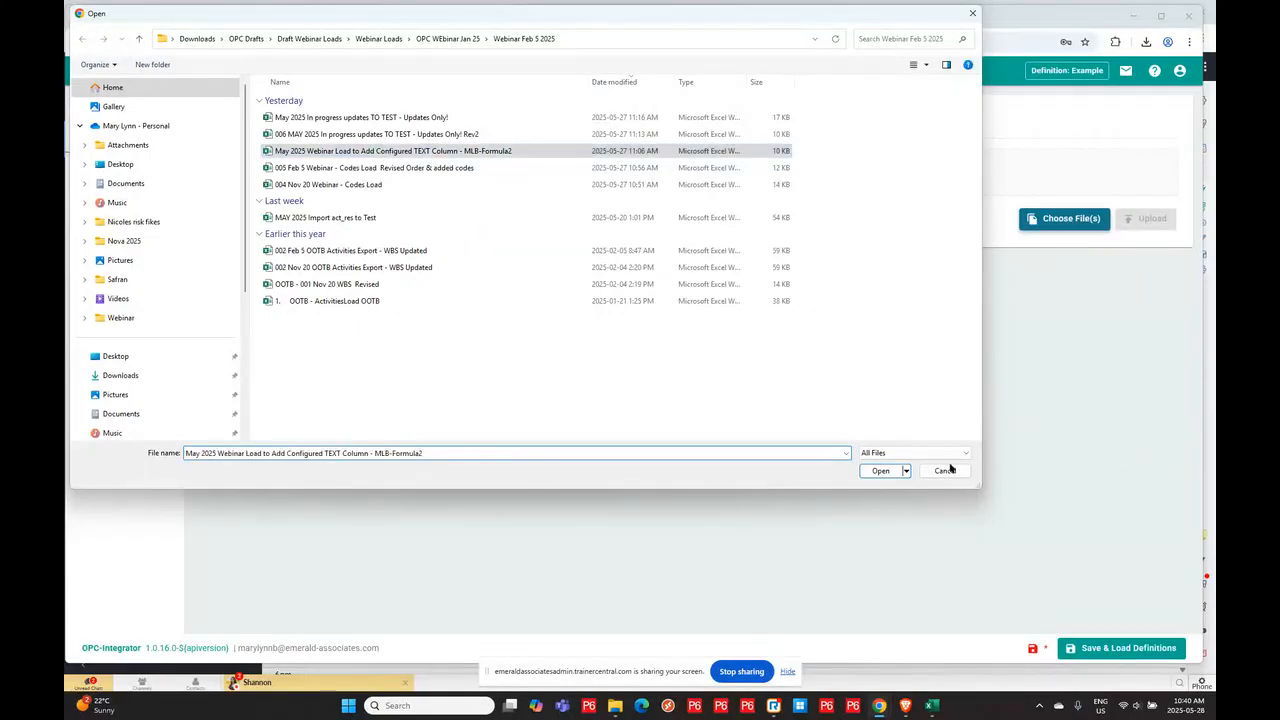
click(880, 471)
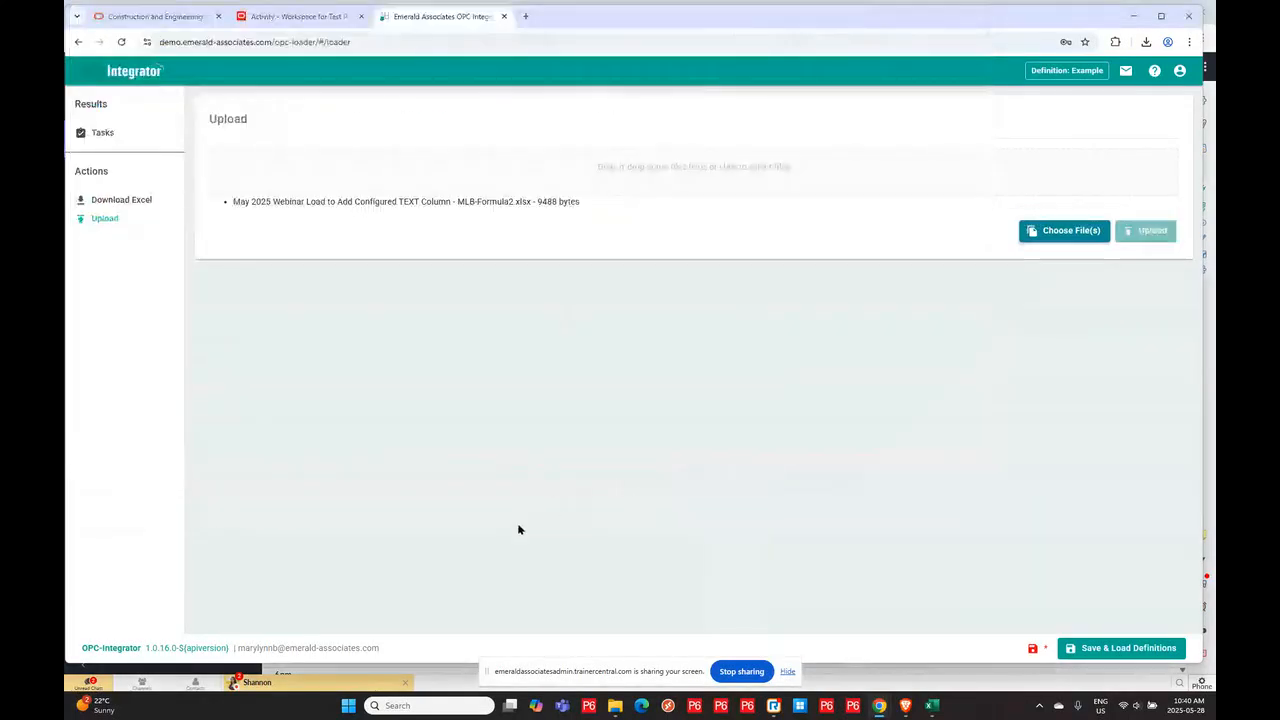
click(1147, 231)
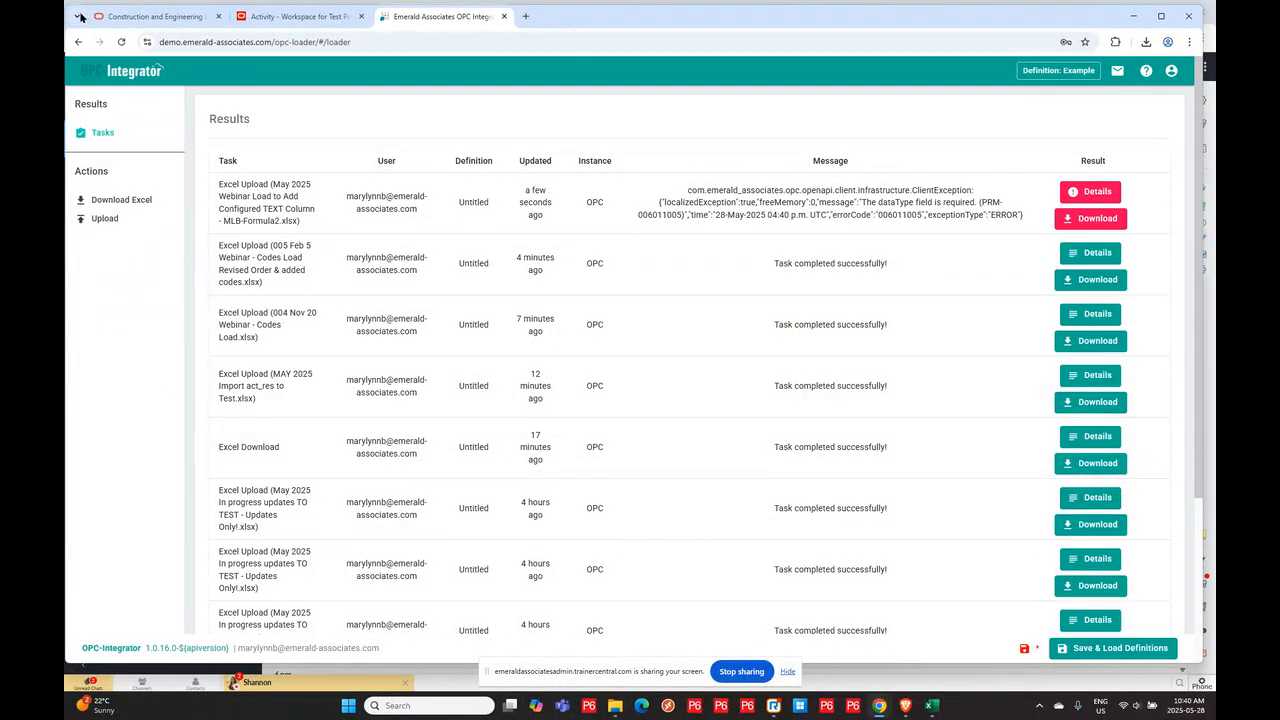
click(98, 218)
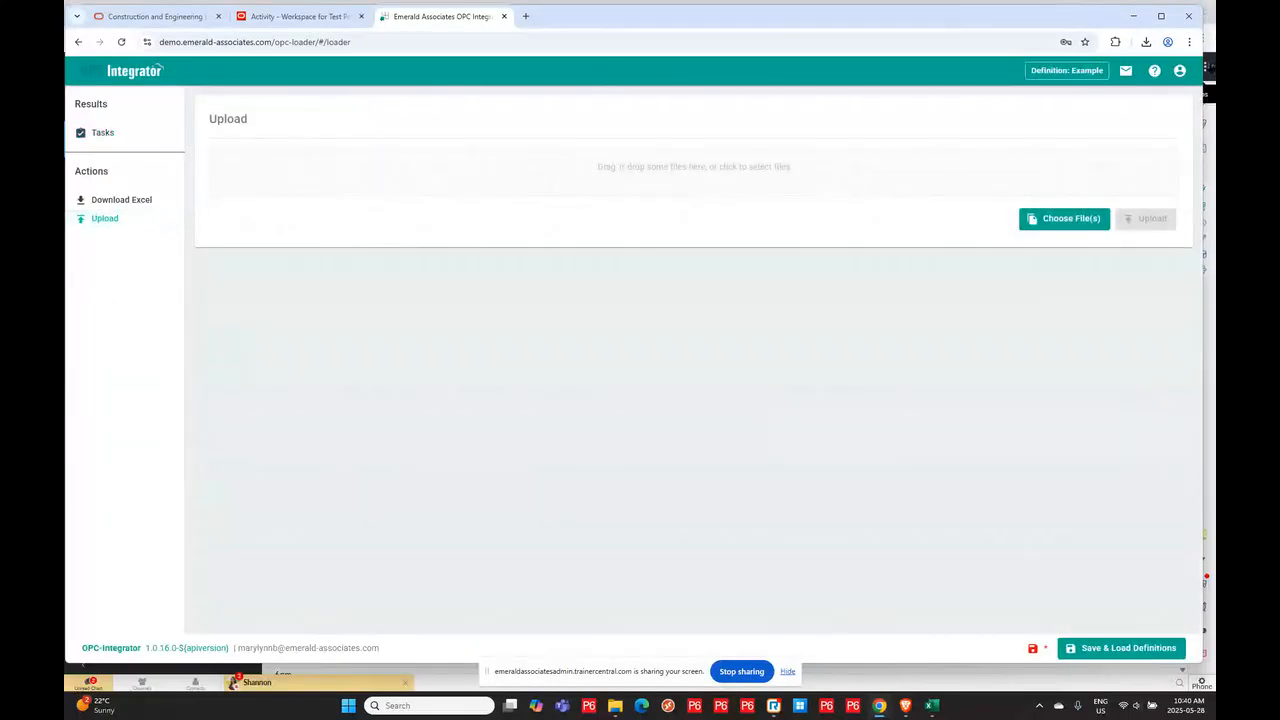
click(1070, 218)
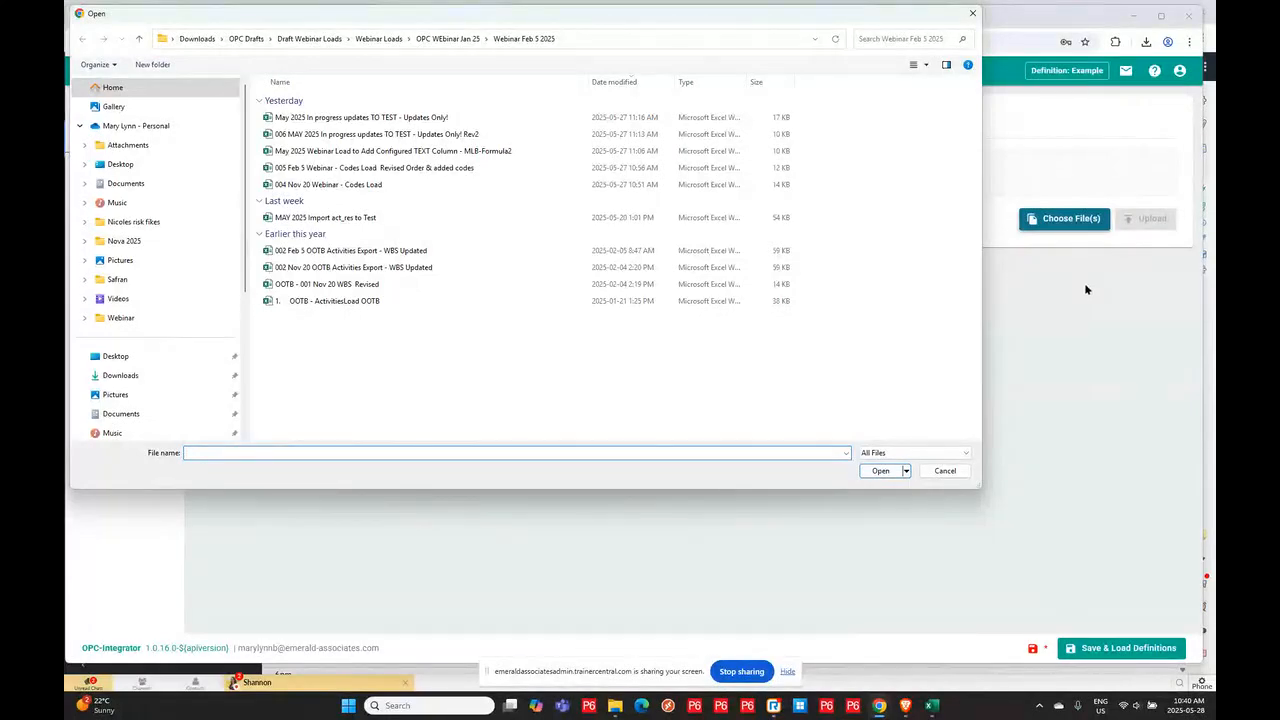
click(446, 38)
click(598, 120)
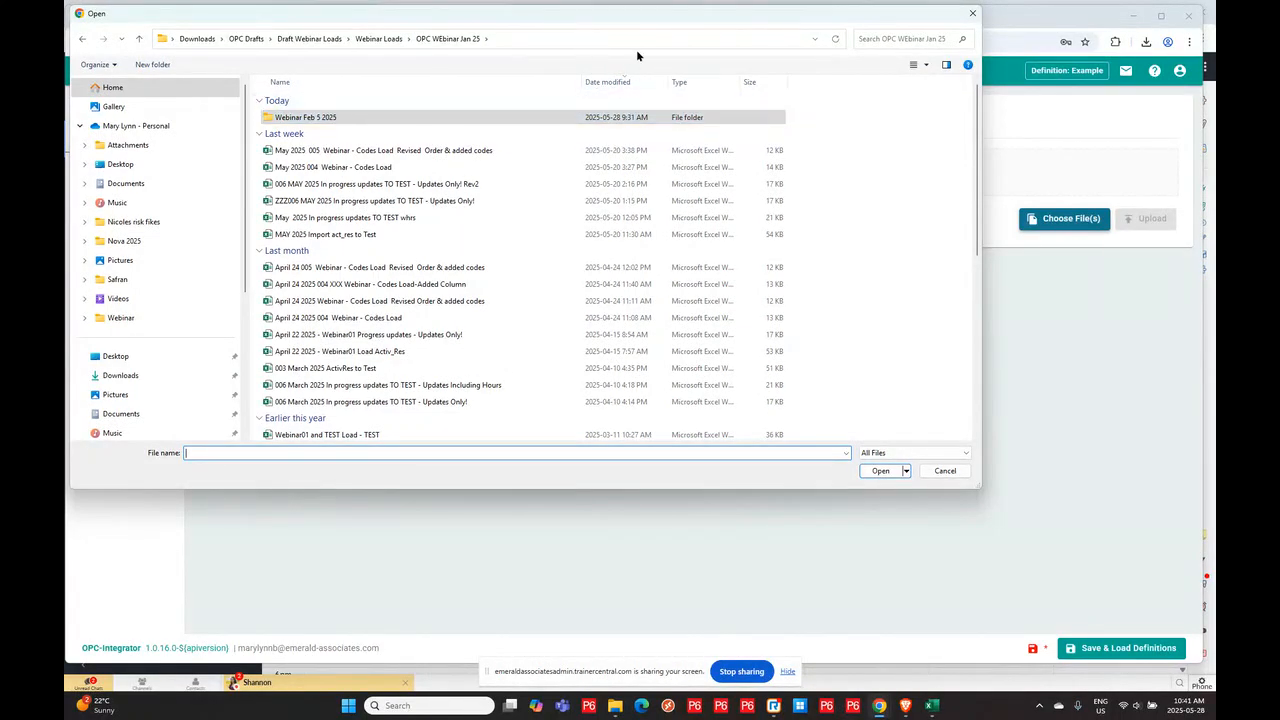
drag(681, 12, 2, 40)
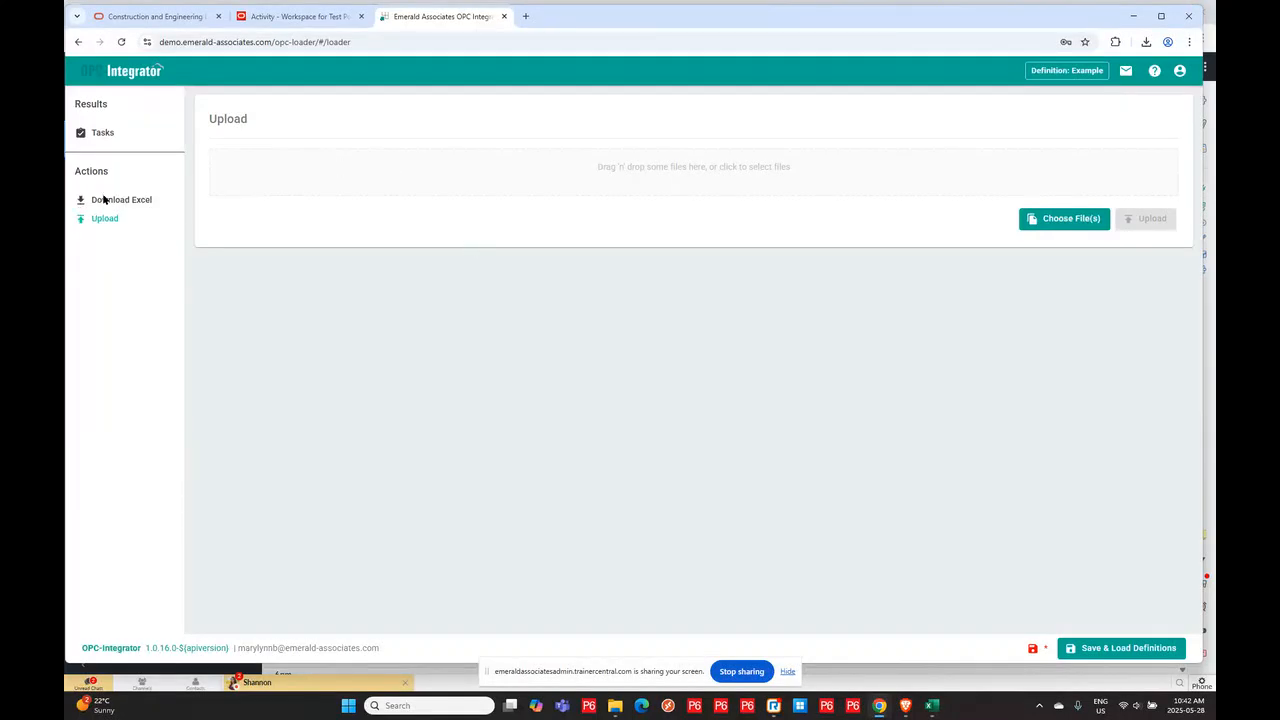
- Open the Integrator task list and examine the error details of the configured column upload task
click(88, 218)
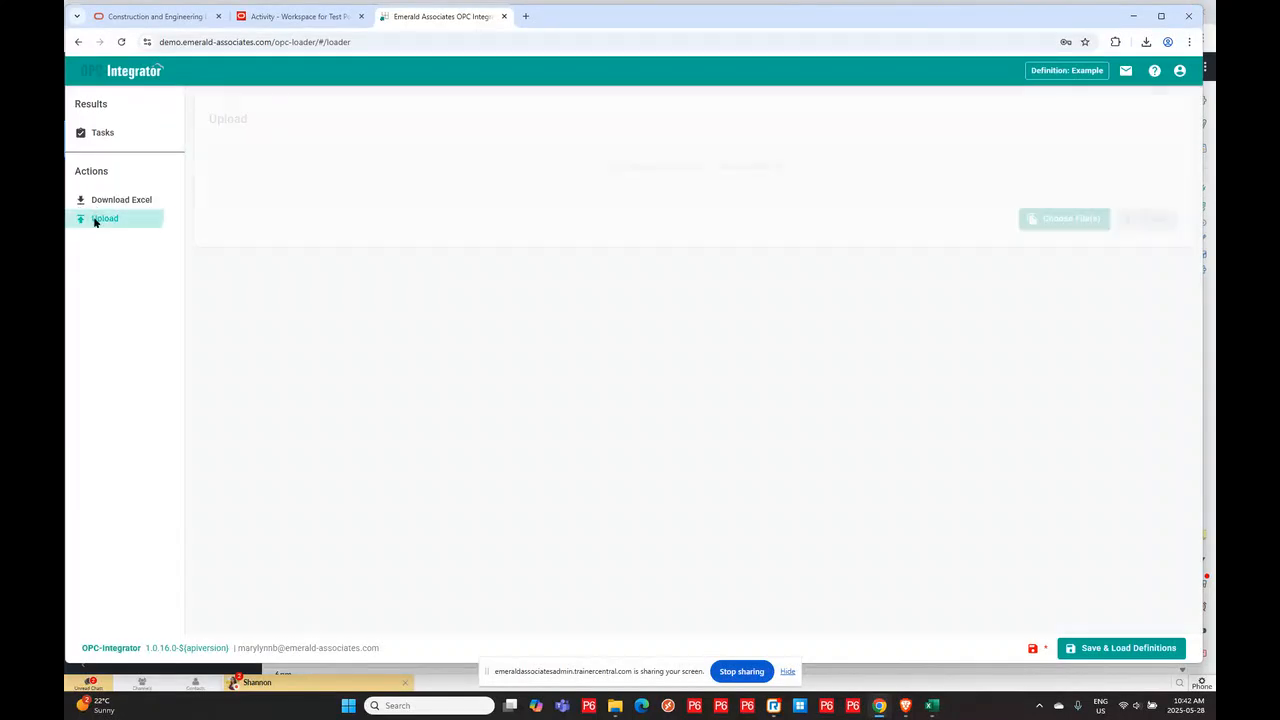
click(95, 200)
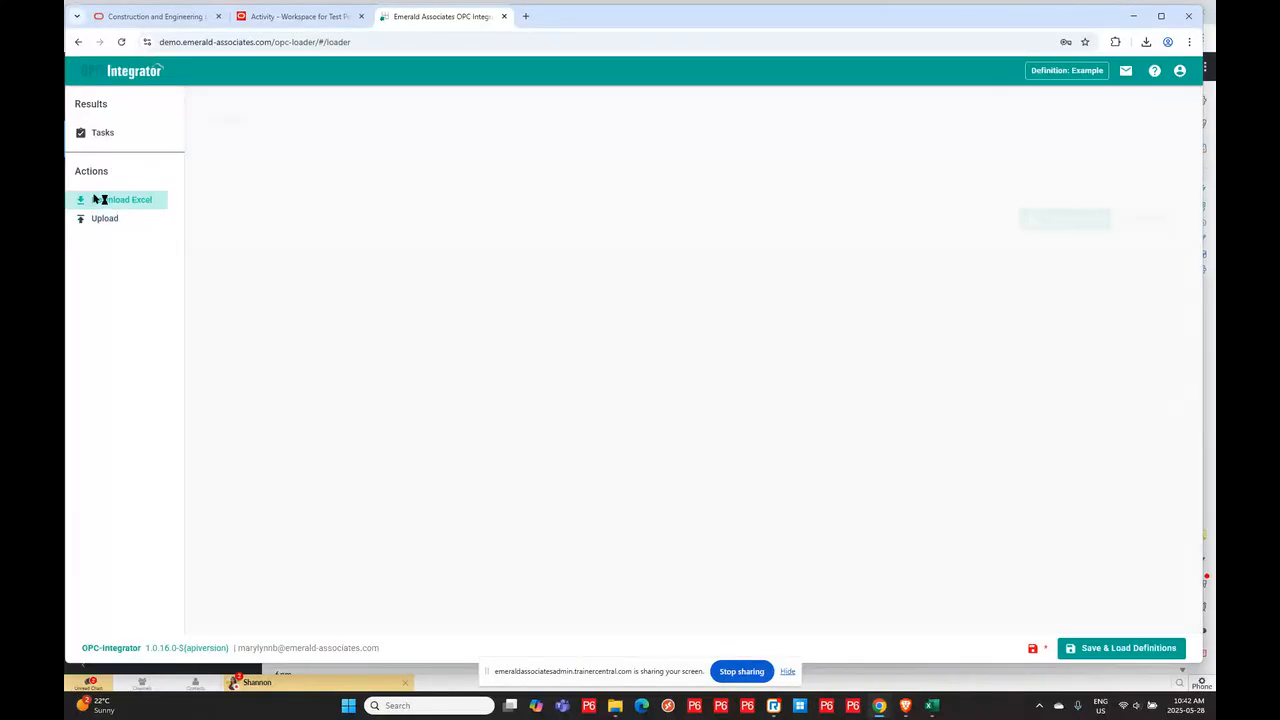
click(101, 134)
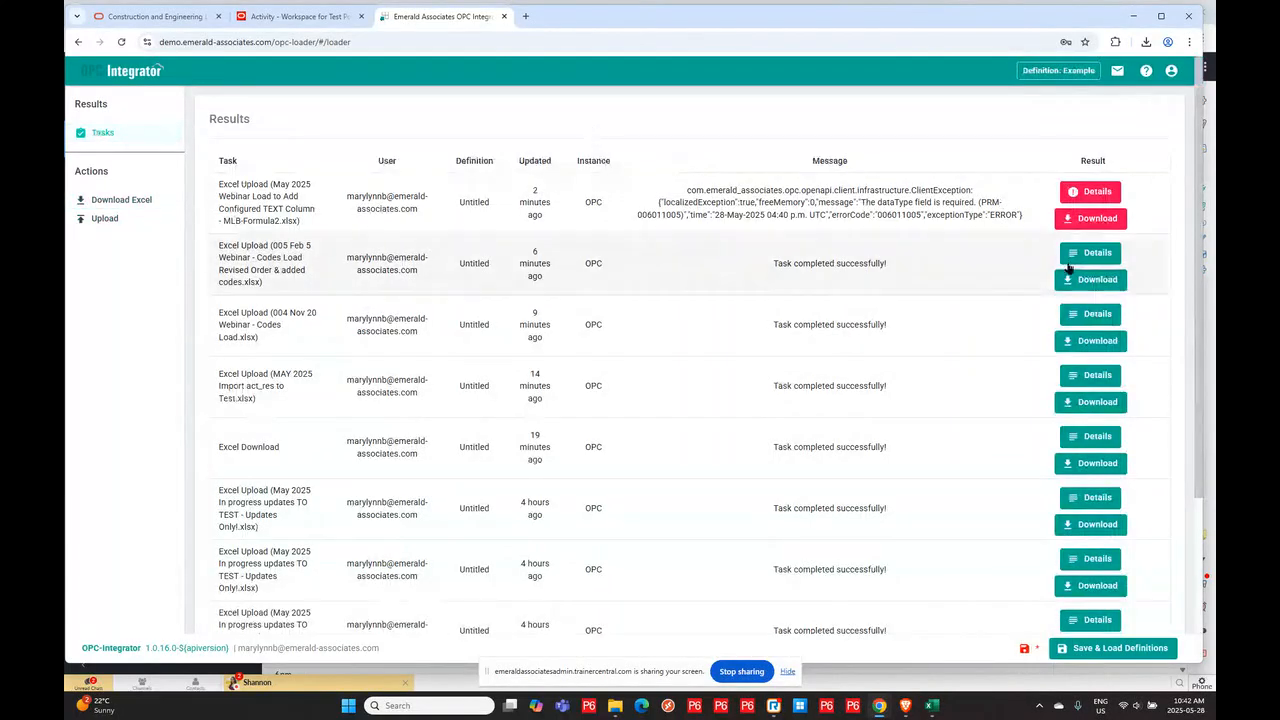
drag(1095, 226, 1085, 195)
click(1090, 192)
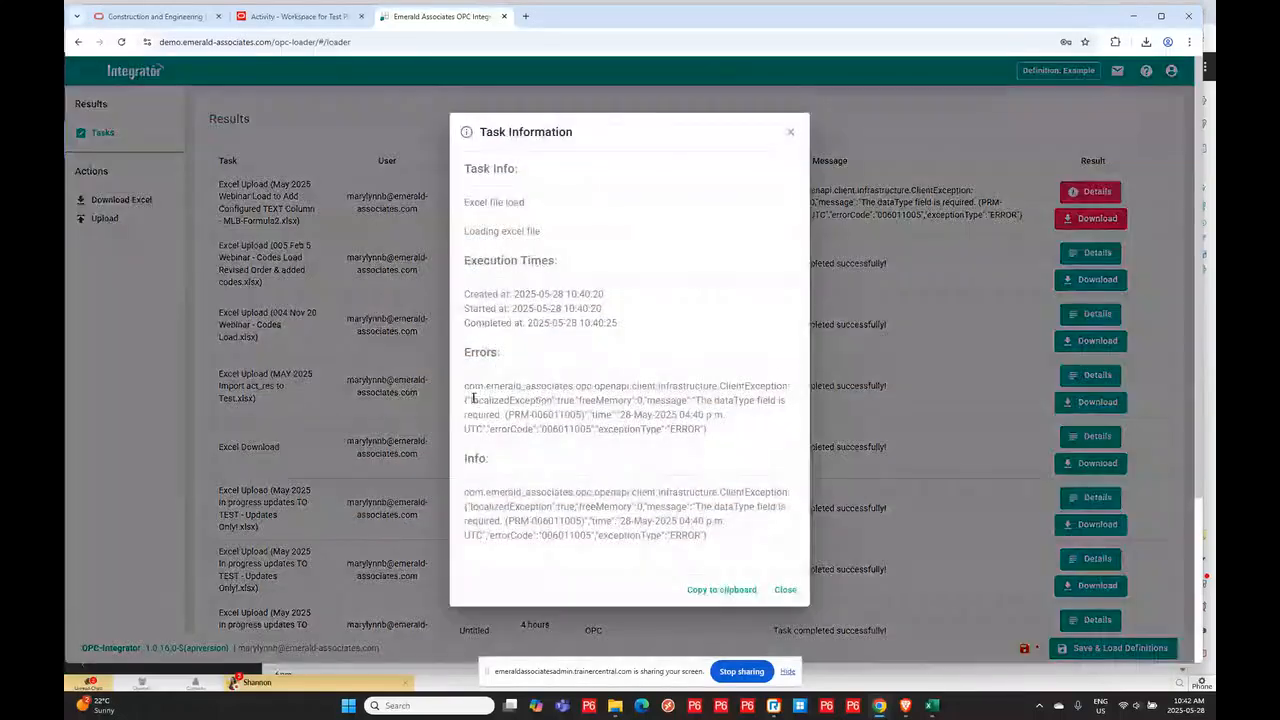
scroll(706, 437, down, 2)
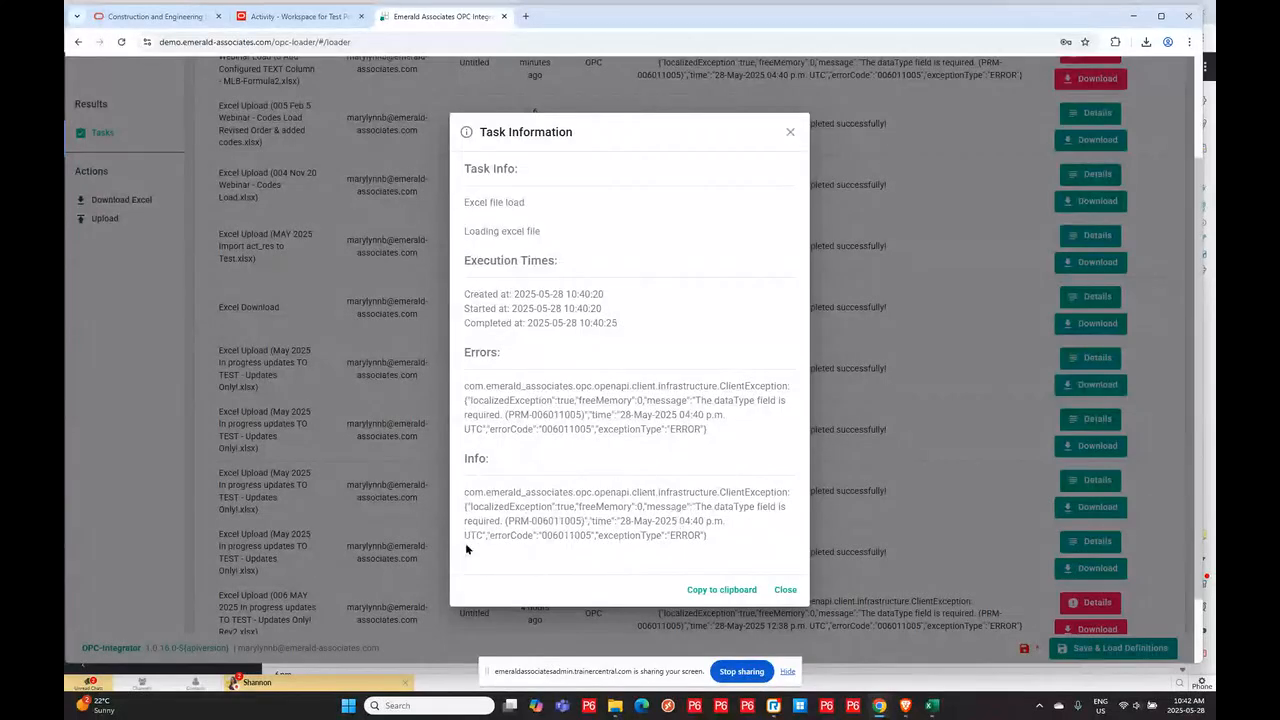
drag(465, 521, 727, 521)
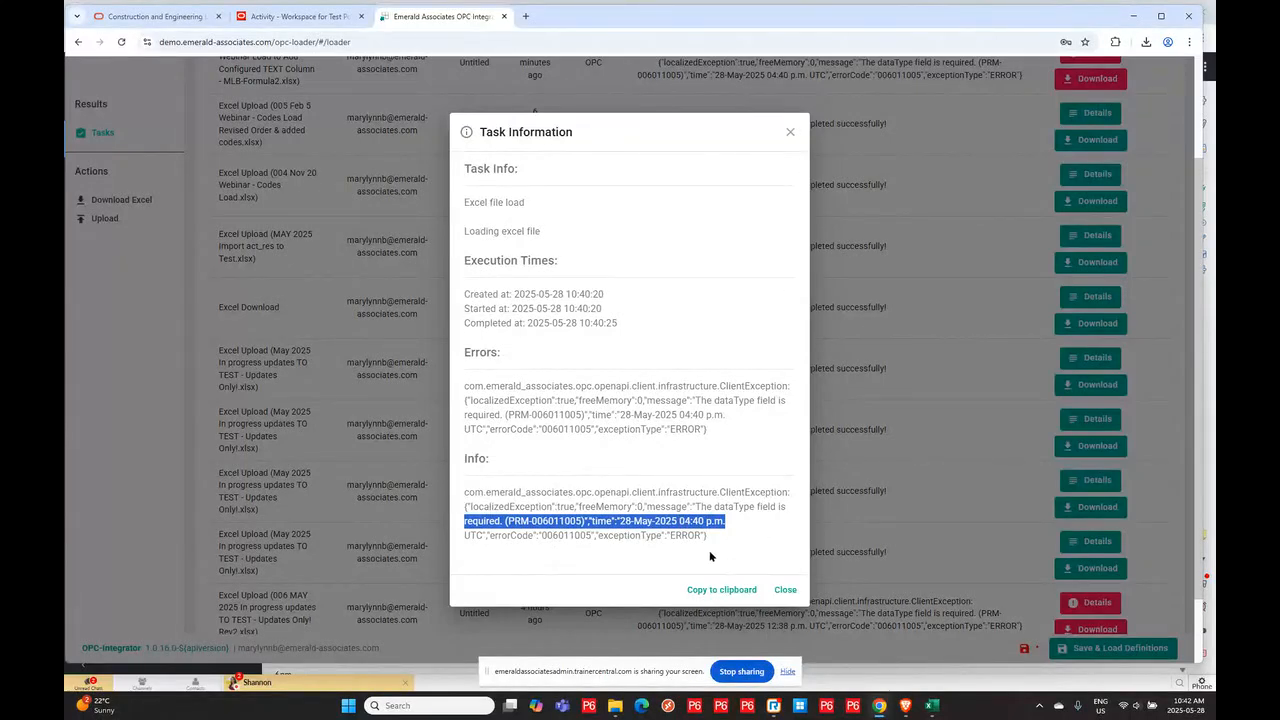
click(785, 590)
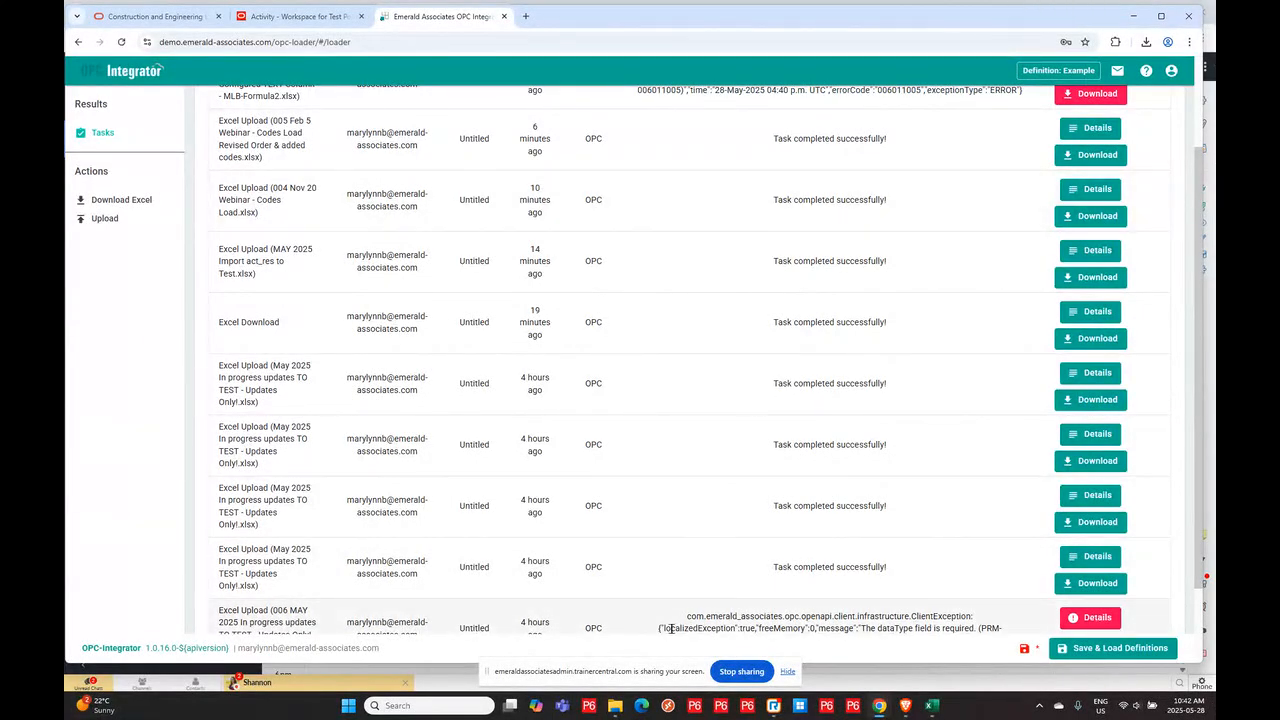
scroll(918, 349, up, 3)
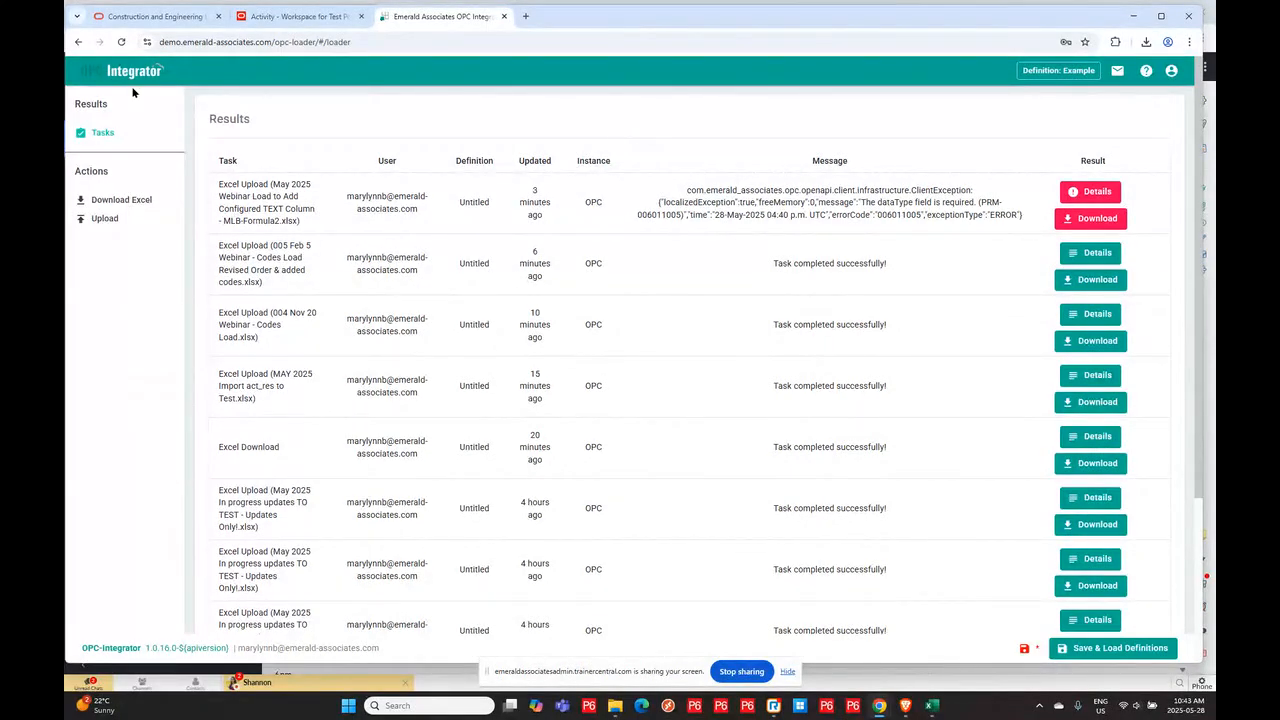
- Return to Primavera Cloud, switch to the Webinar Demo File project and open its Activities schedule
click(310, 17)
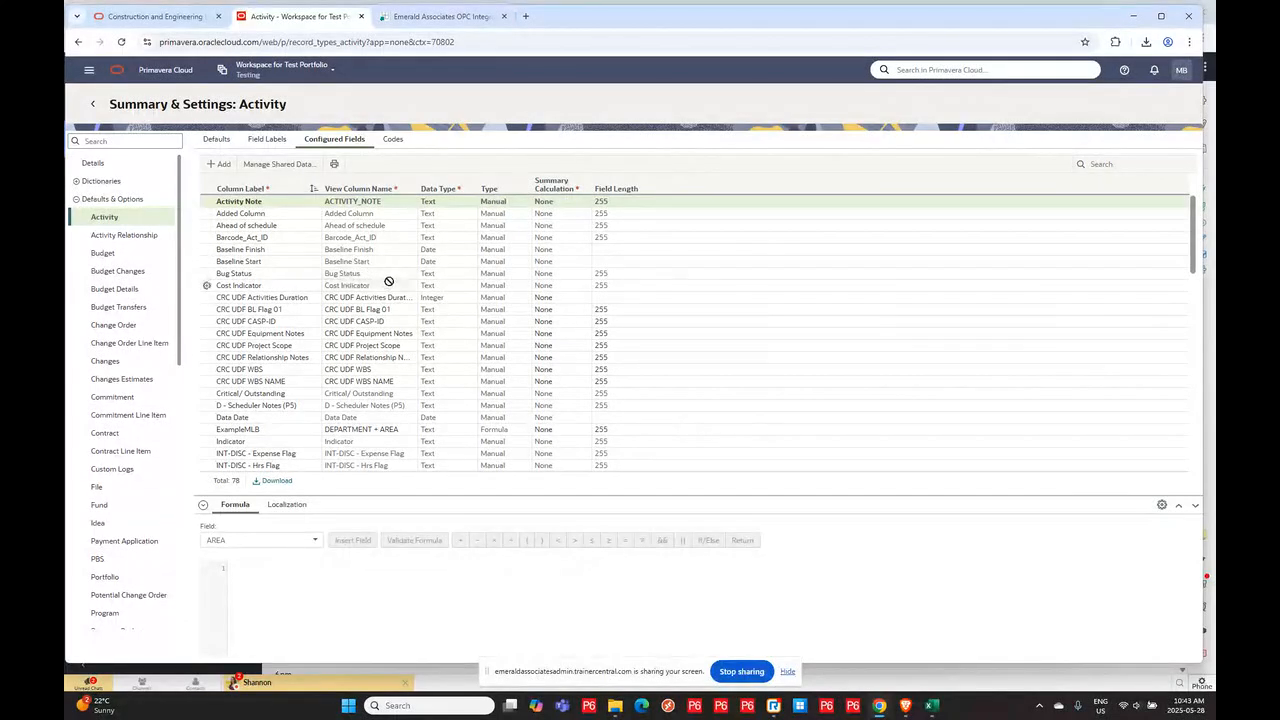
click(253, 72)
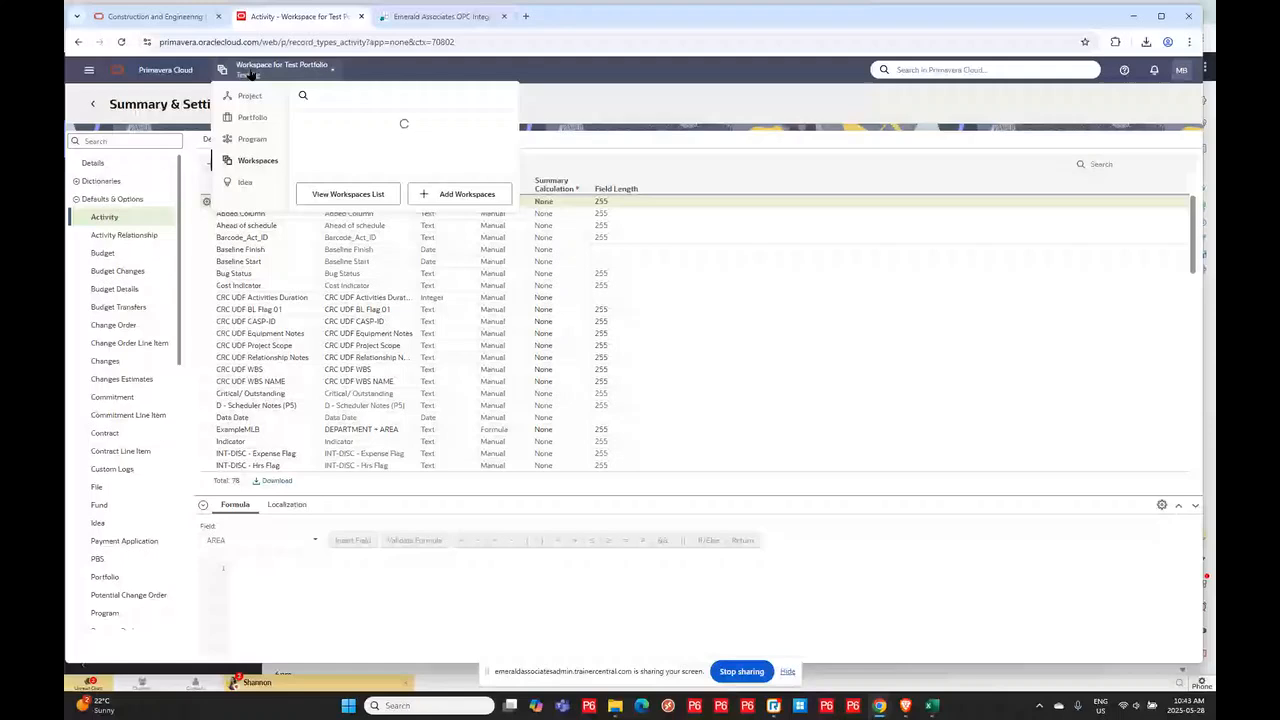
click(246, 97)
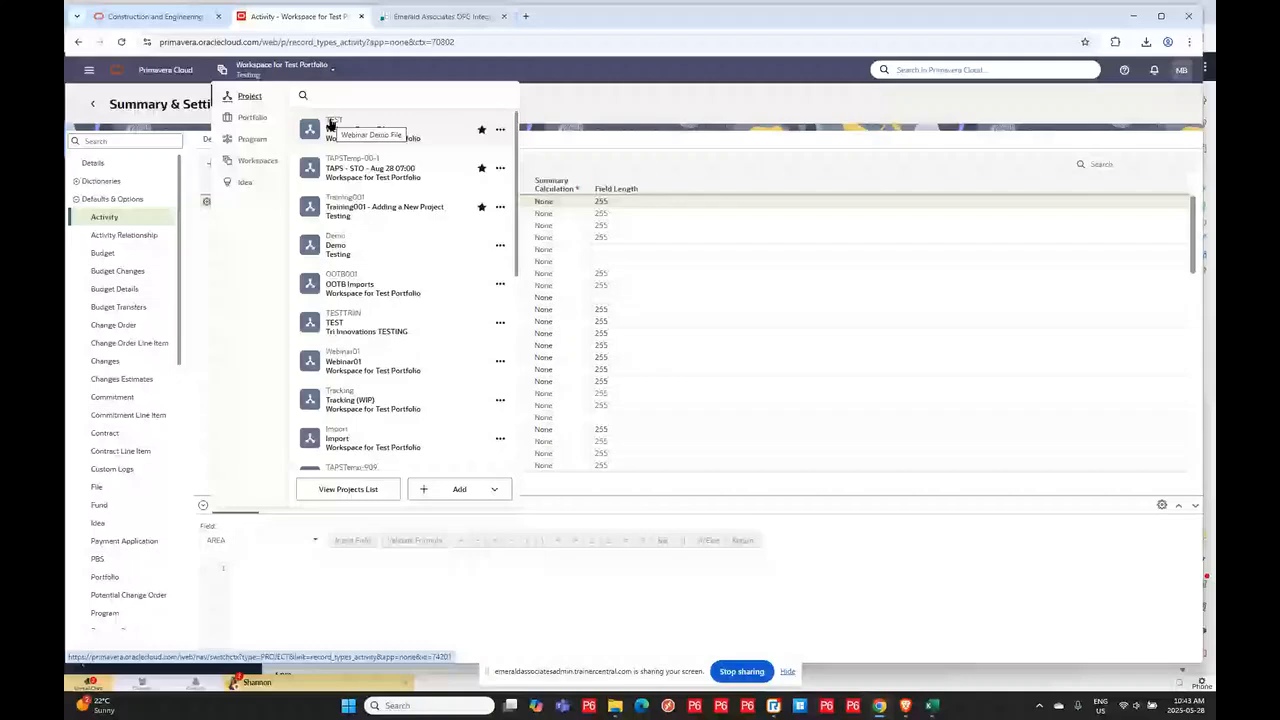
click(330, 123)
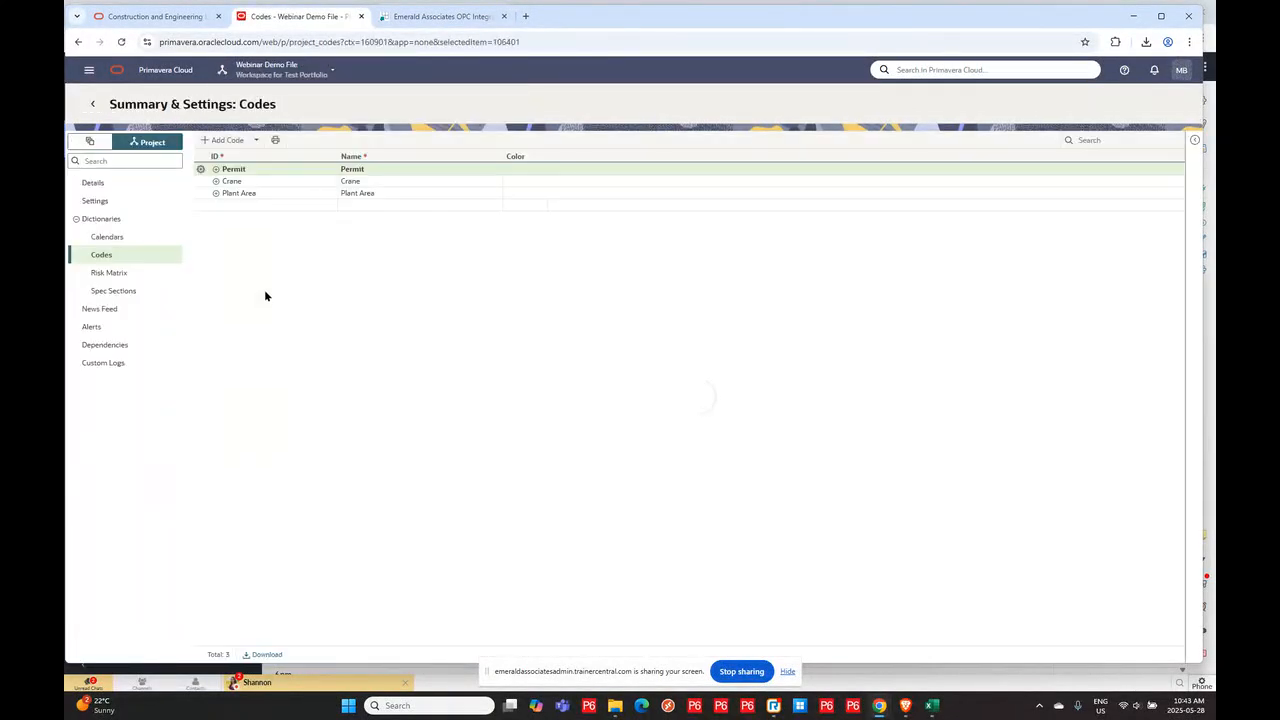
click(88, 69)
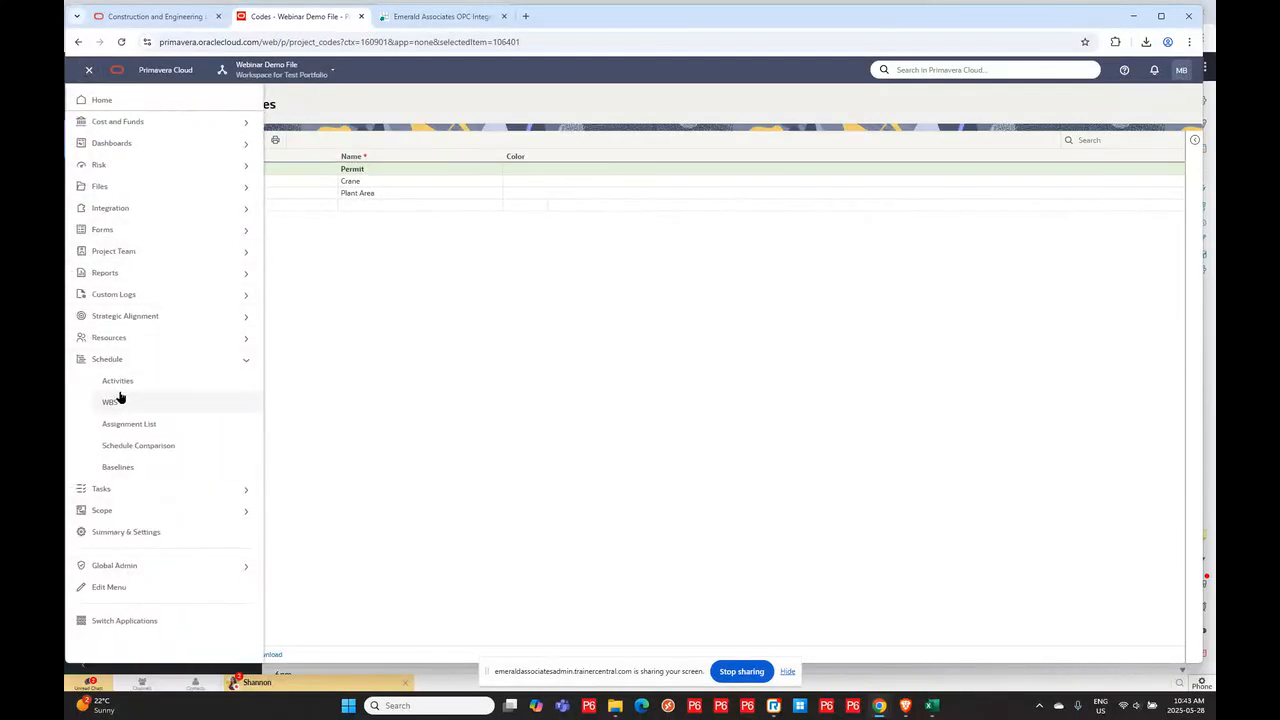
click(118, 381)
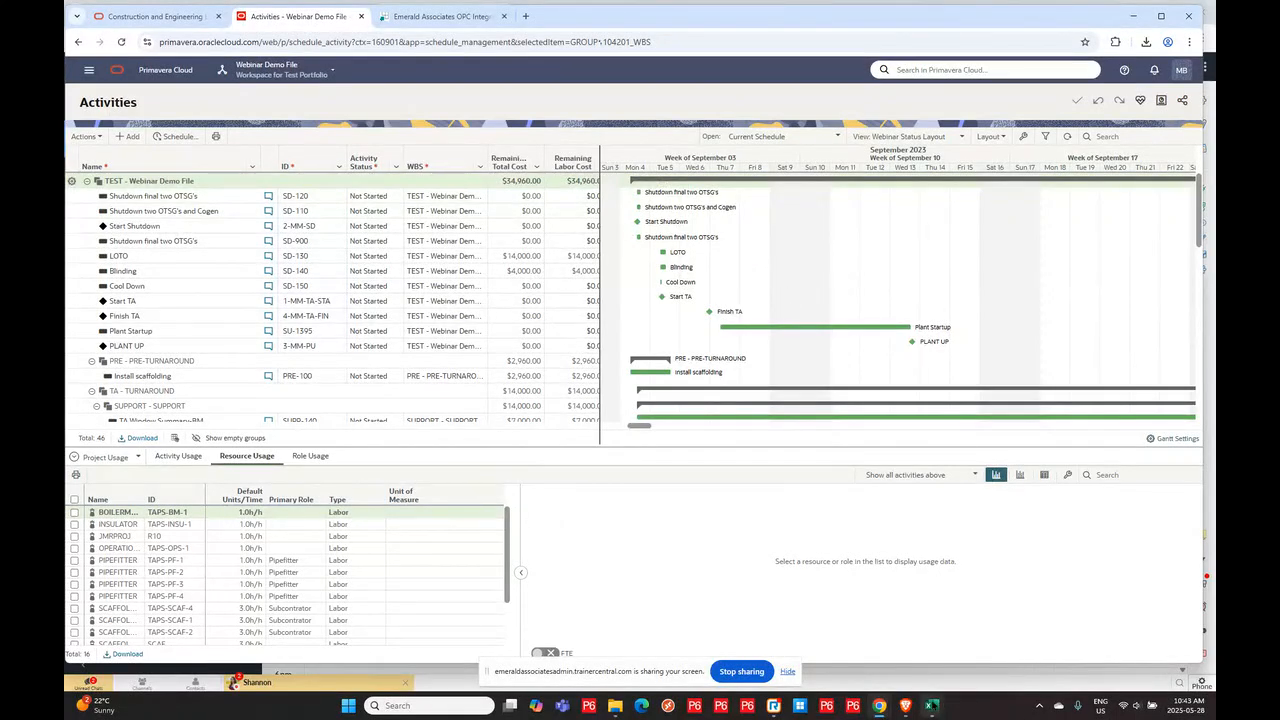
- Review the May 2025 In progress updates TO TEST - Updates Only workbook, then minimize it
mouse_move(932, 706)
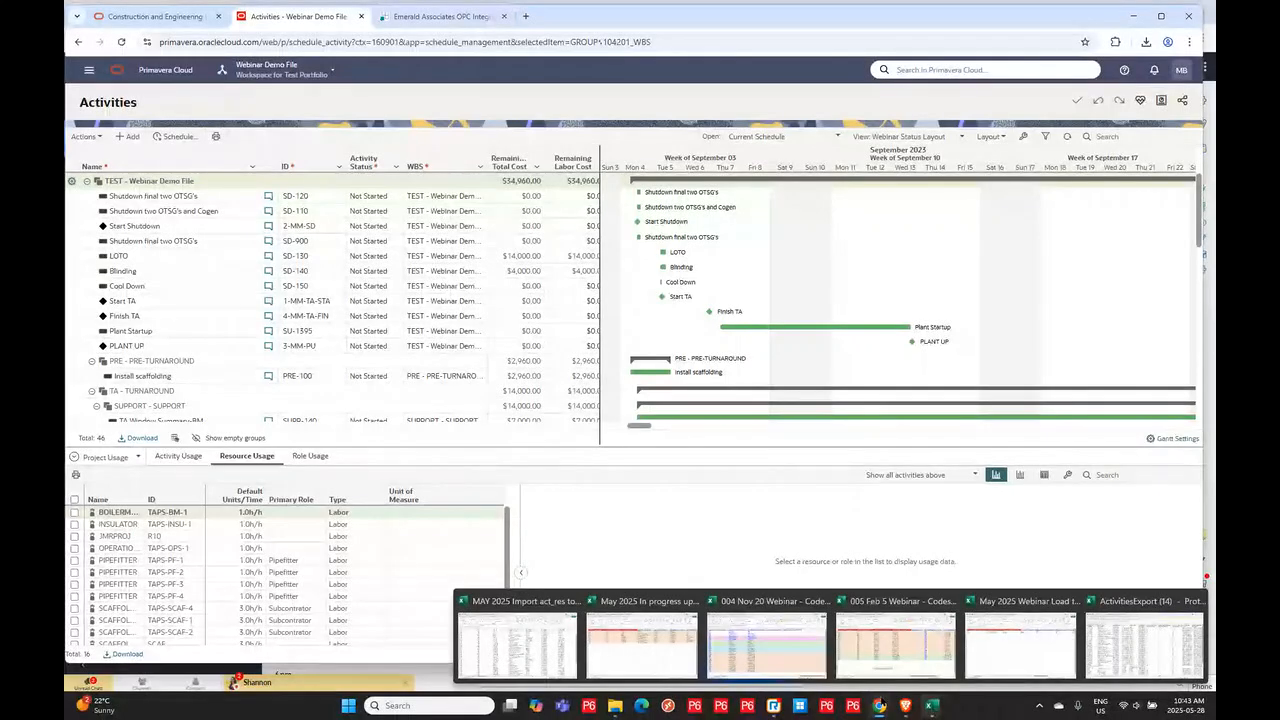
click(650, 657)
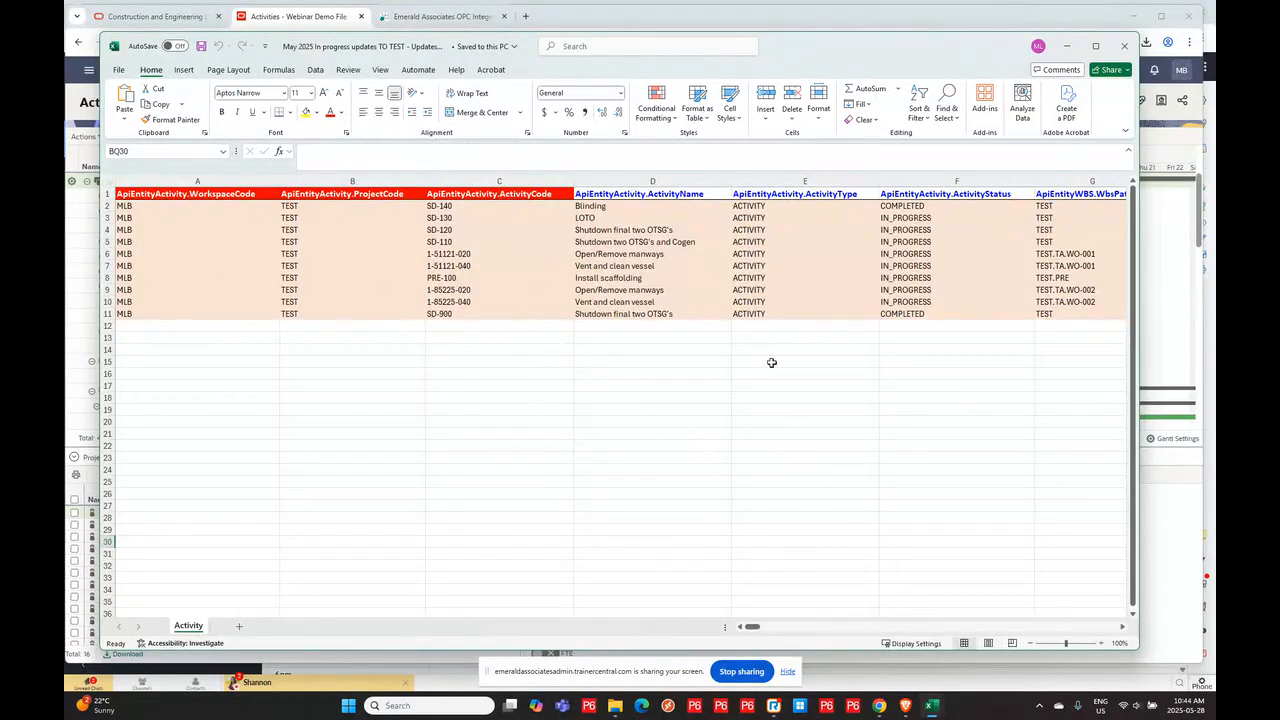
click(1067, 46)
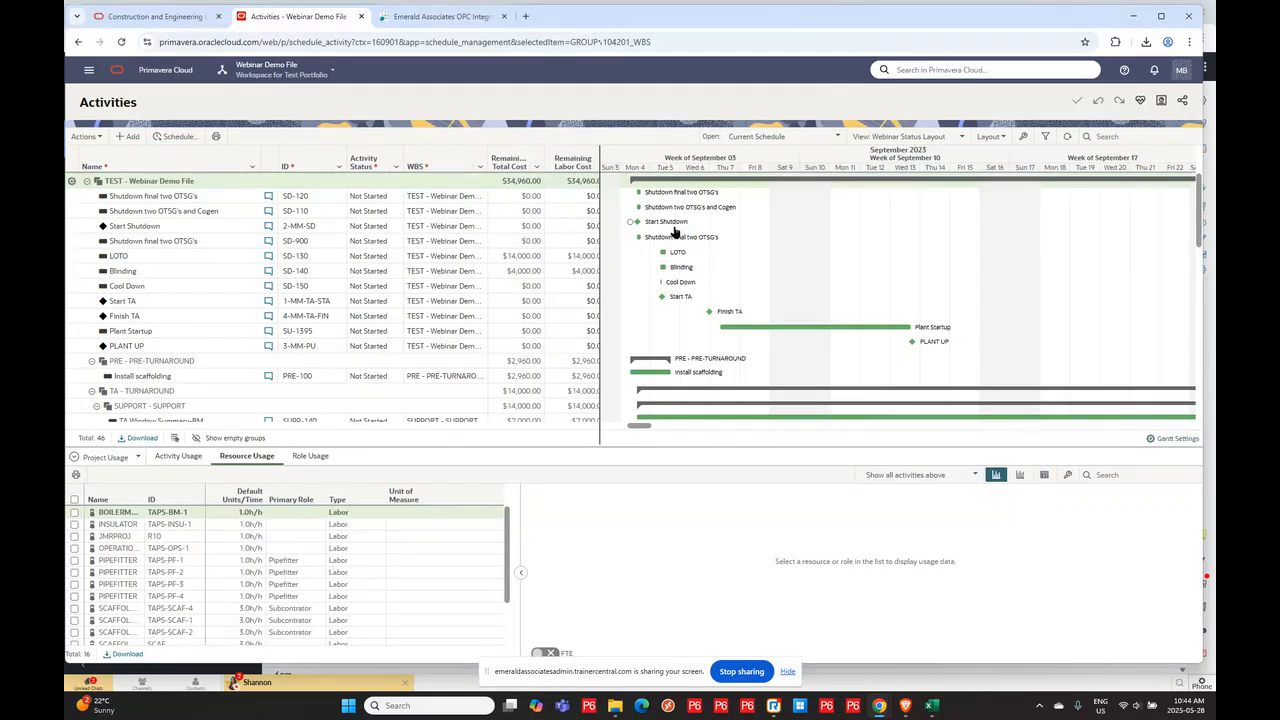
- Upload the May 2025 In progress updates TO TEST - Updates Only.xlsx workbook through the Integrator
click(410, 17)
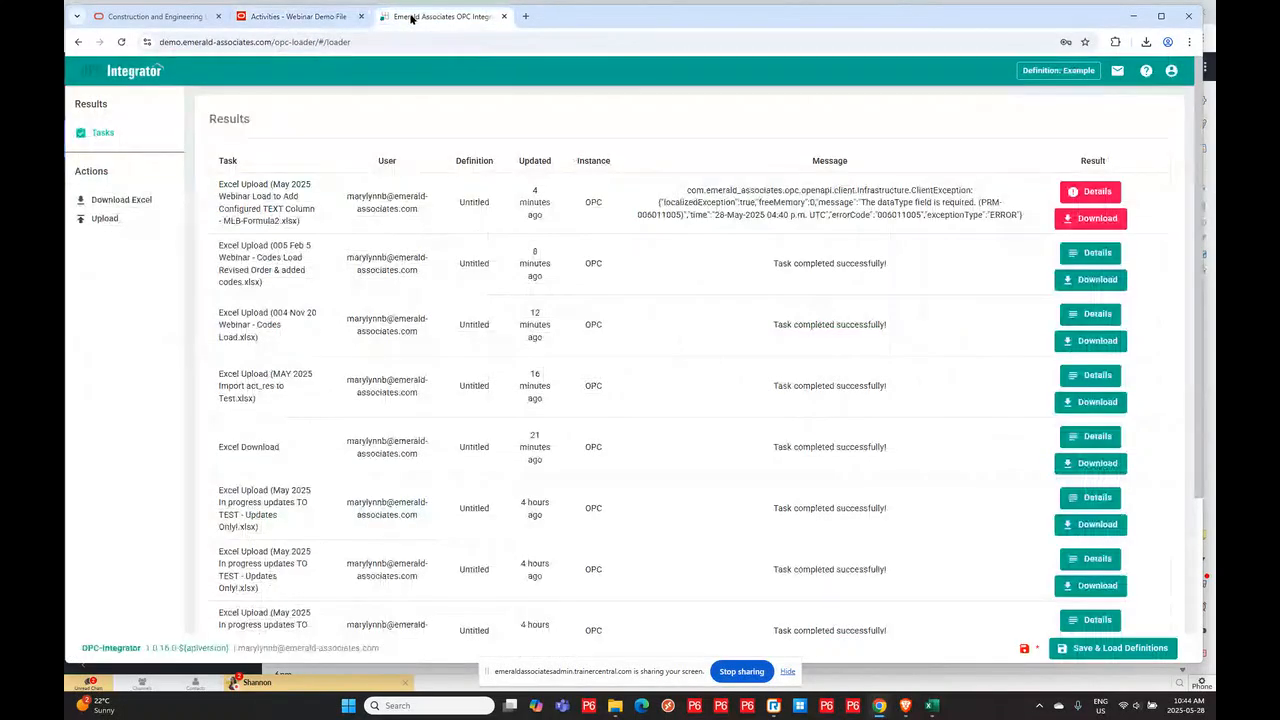
click(104, 218)
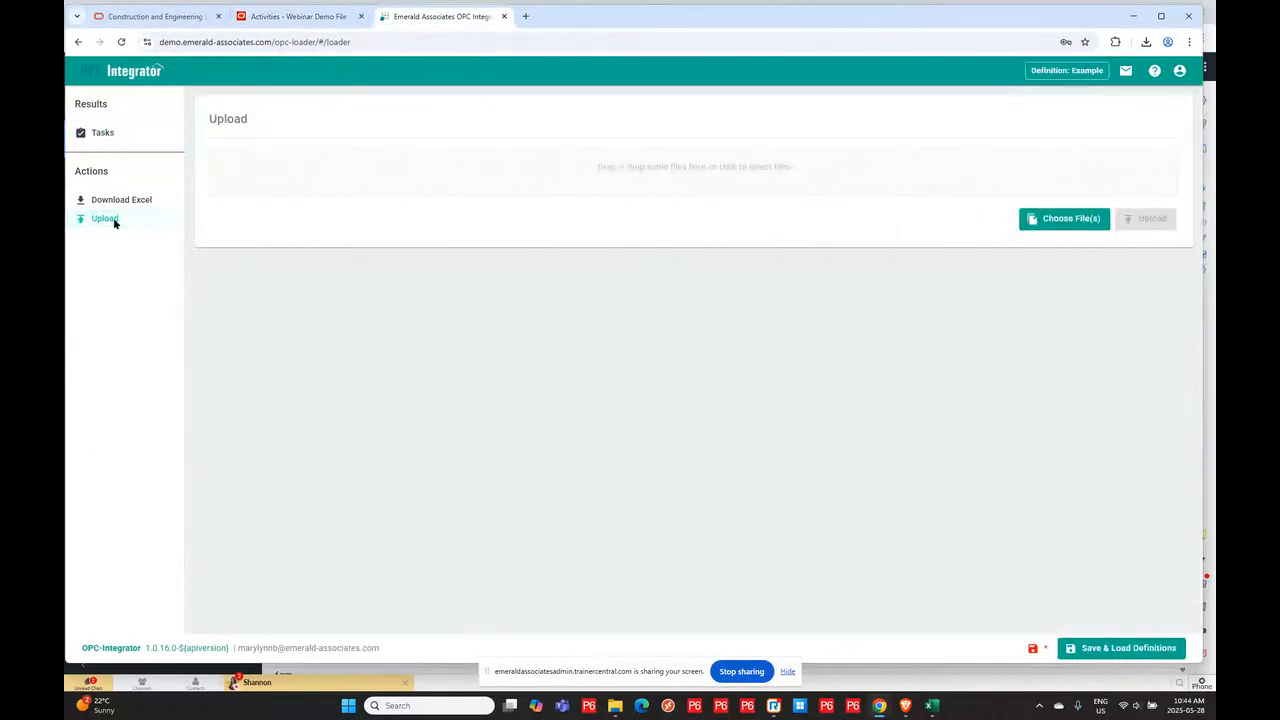
click(1068, 226)
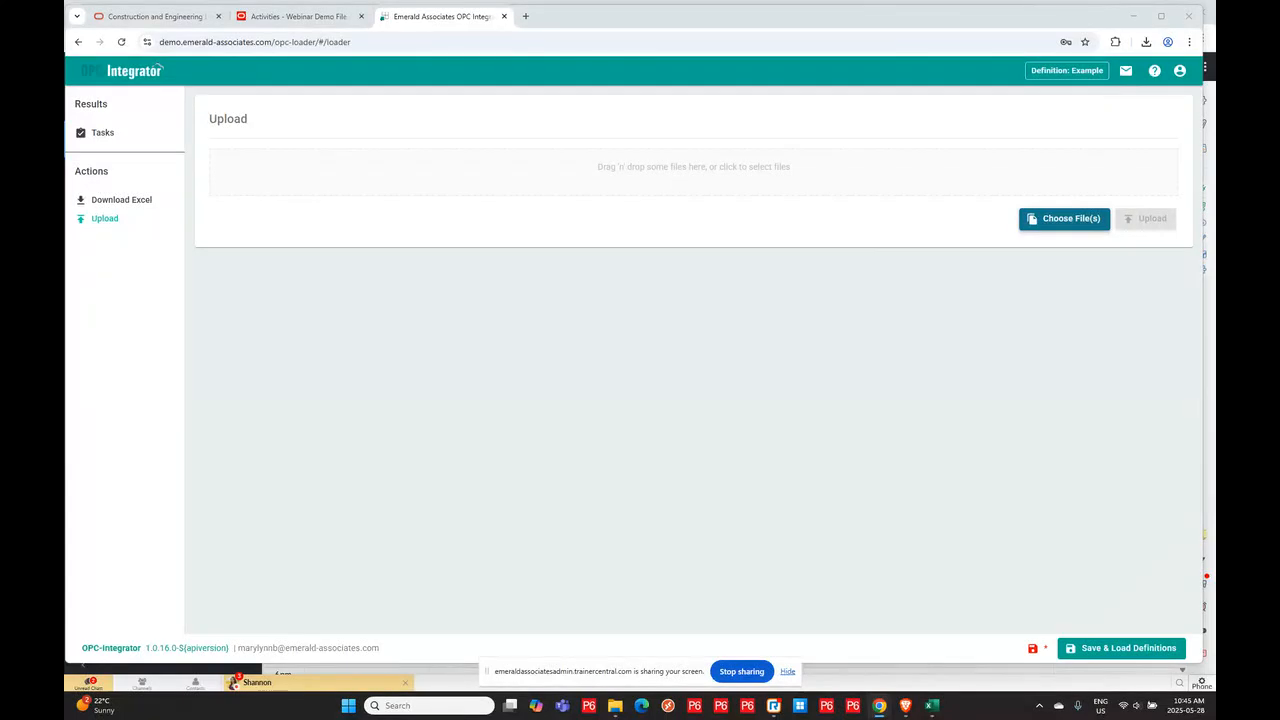
key(Return)
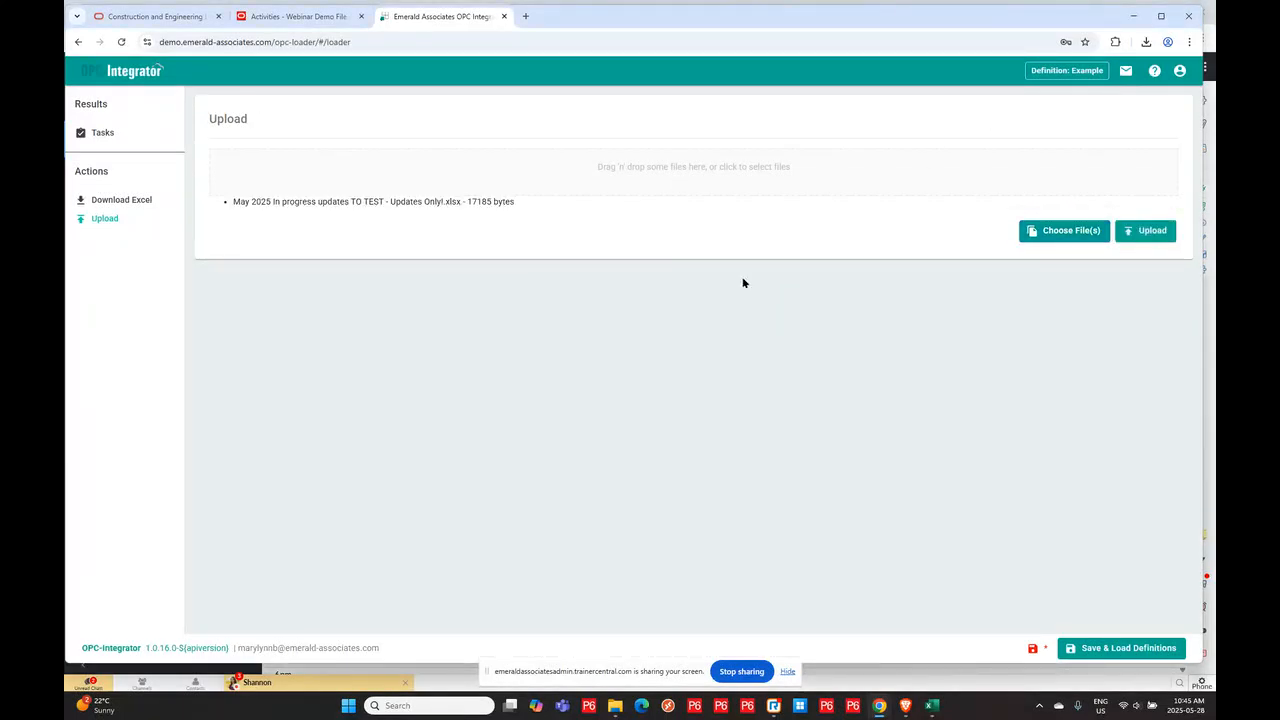
click(1151, 231)
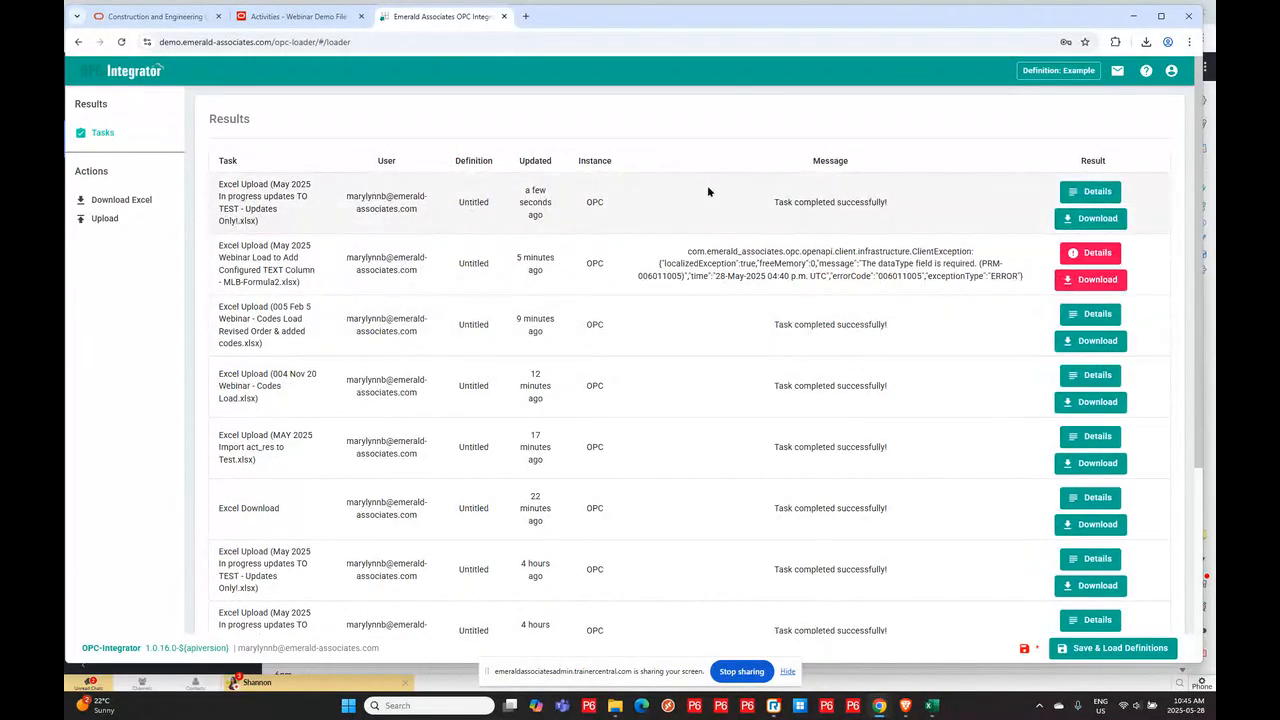
- Refresh the Primavera Cloud Activities schedule and scroll through it to examine the updated activity statuses
click(284, 16)
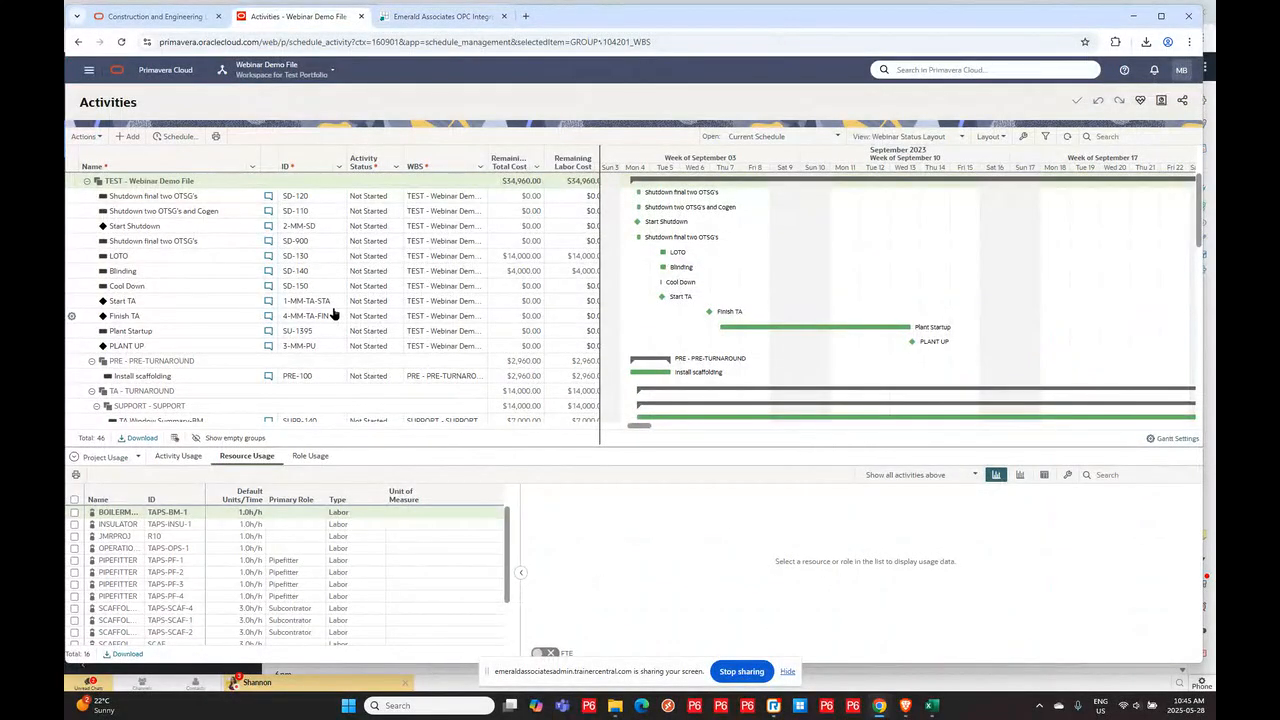
key(F5)
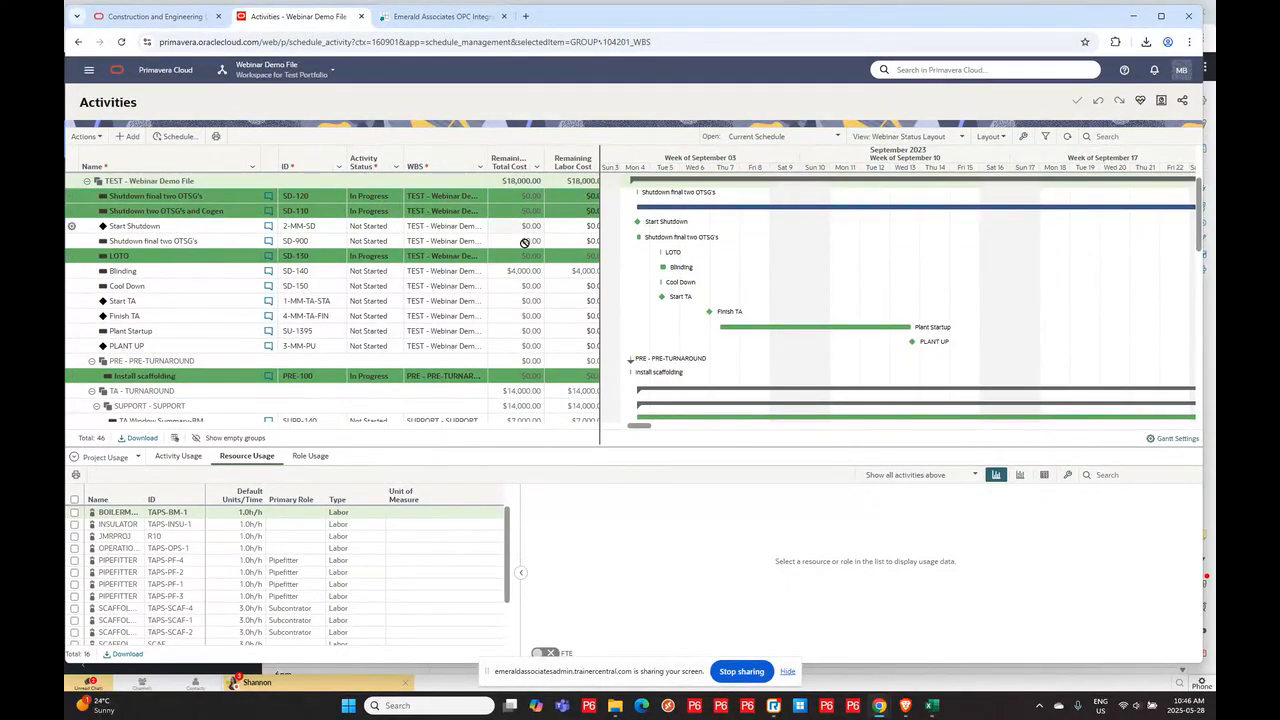
scroll(528, 246, down, 5)
scroll(545, 233, down, 4)
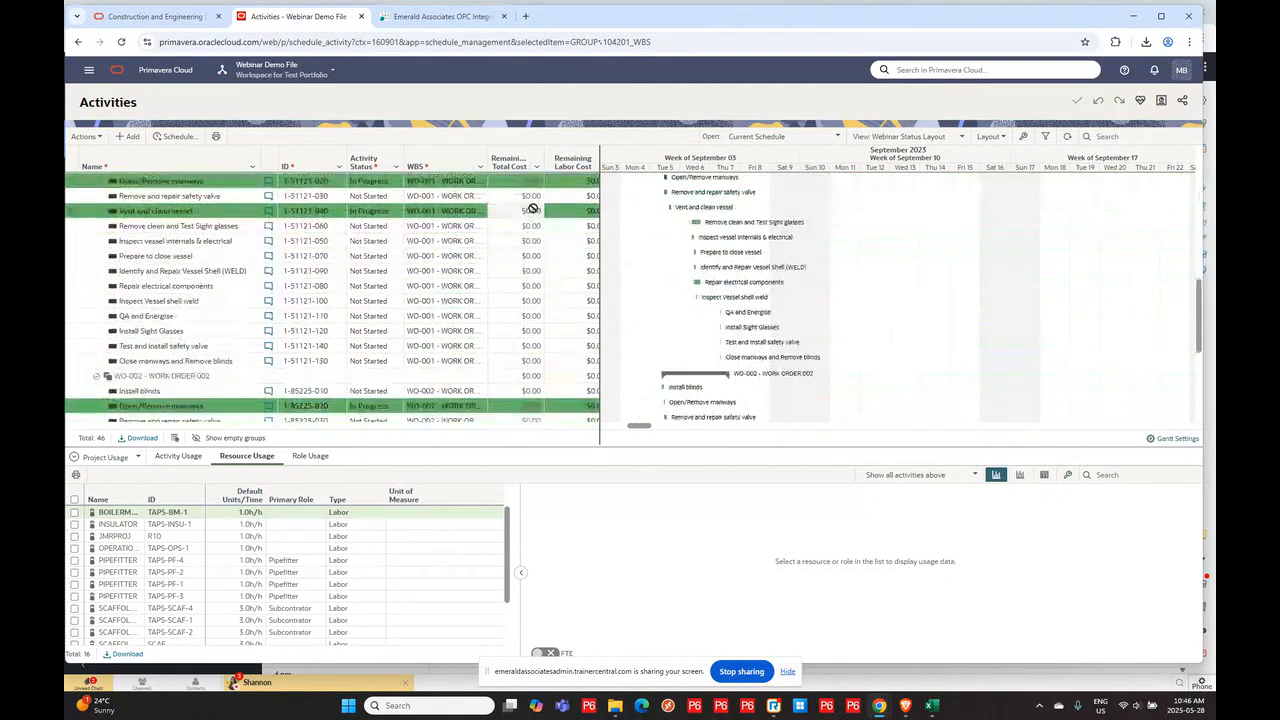
scroll(521, 244, up, 5)
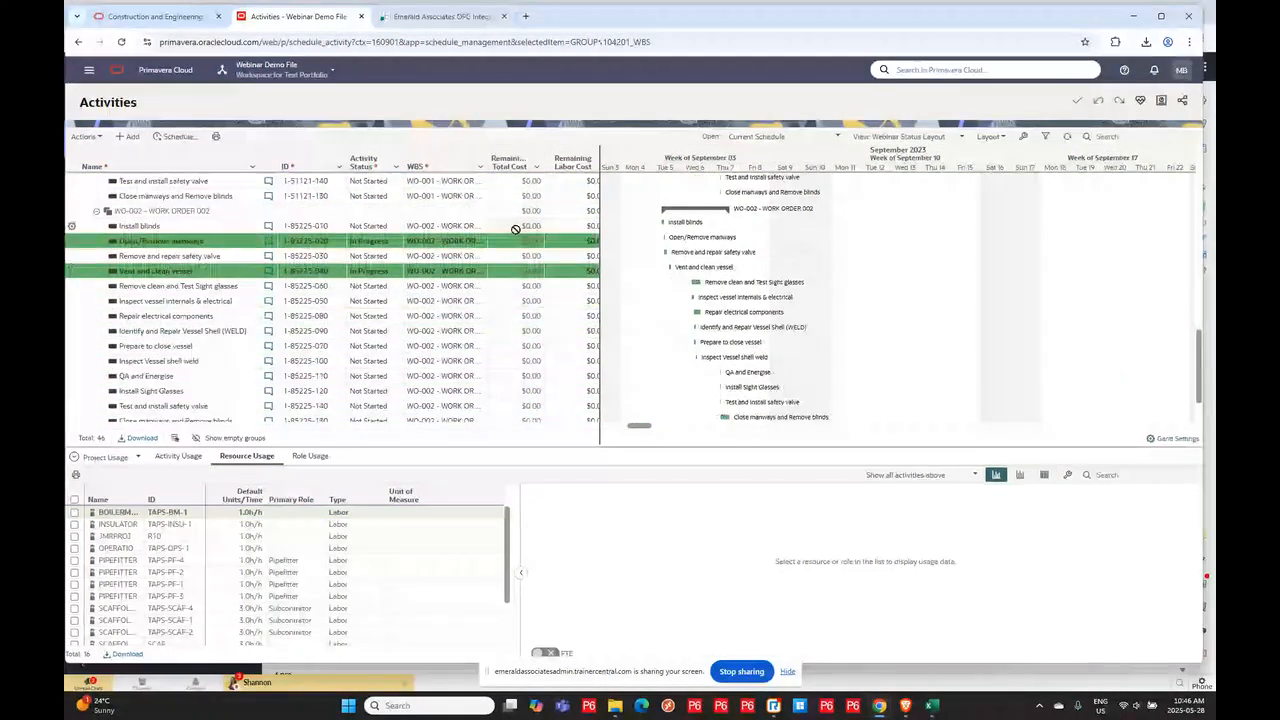
scroll(507, 191, up, 5)
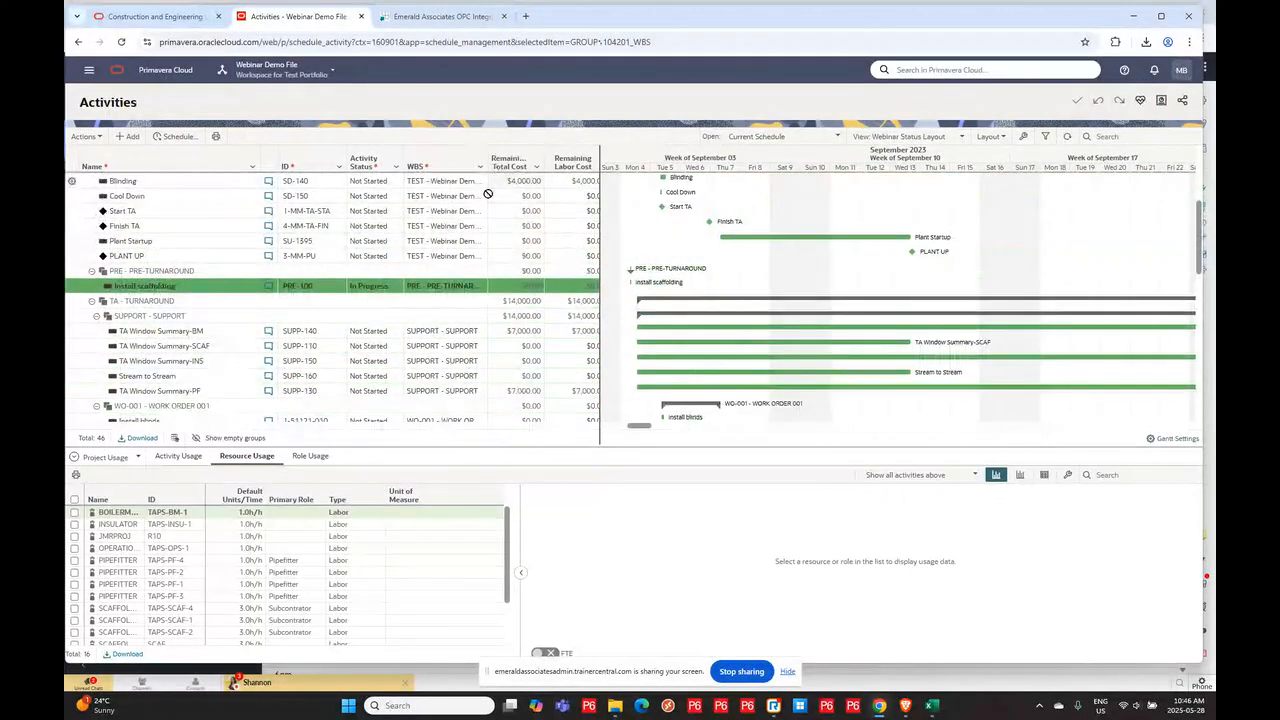
click(1191, 197)
drag(1199, 204, 1189, 167)
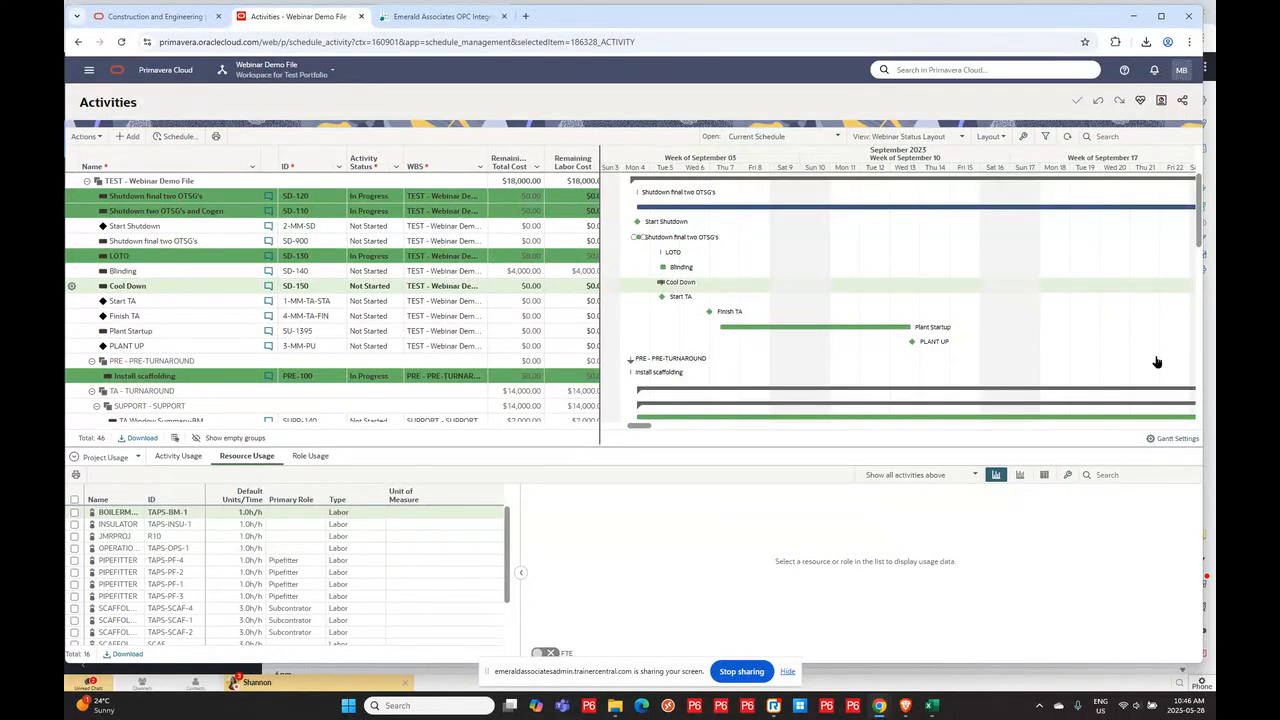
- Open Activity Details and inspect the General and Status information of Blinding, Cool Down and Shutdown final two OTSG's
click(235, 271)
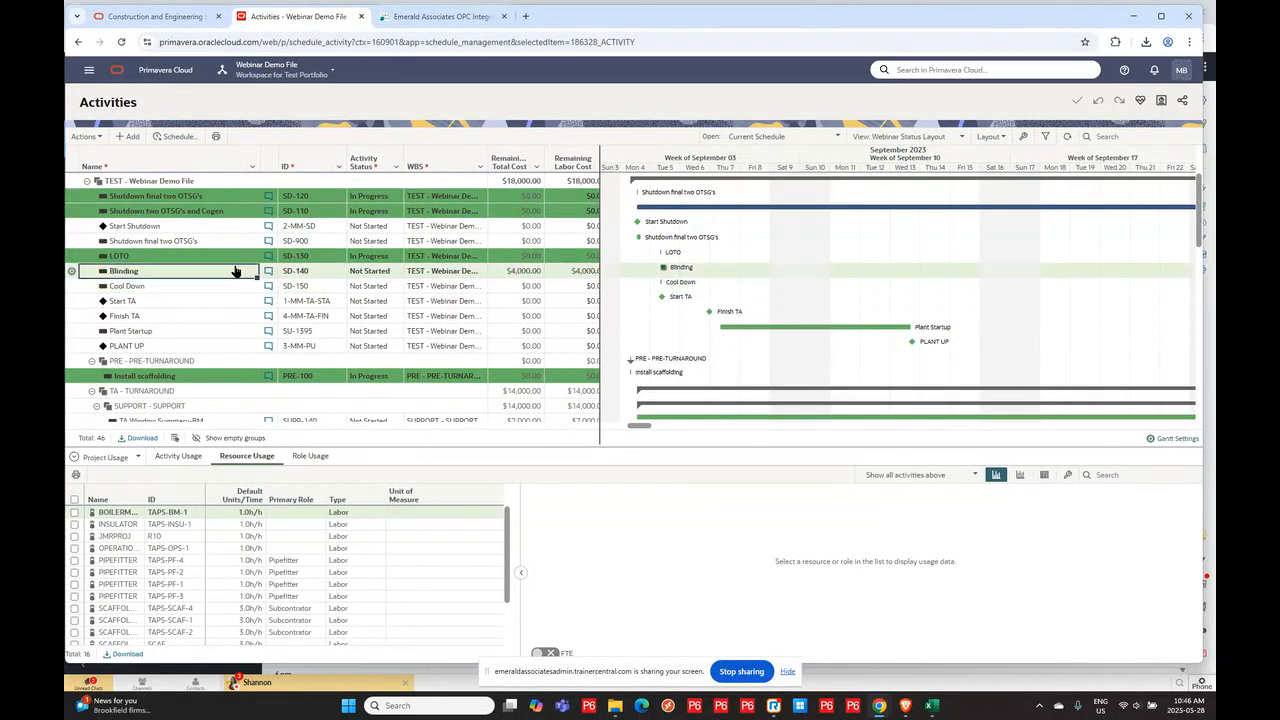
click(113, 455)
click(123, 480)
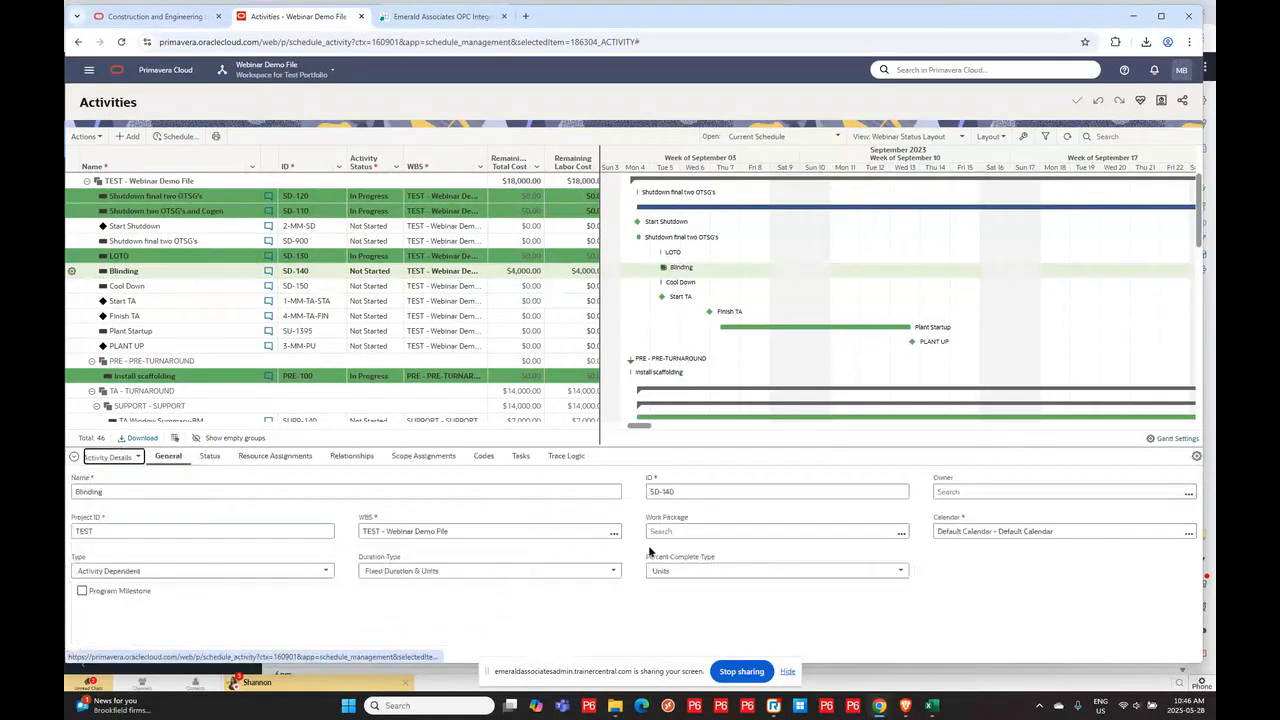
click(194, 287)
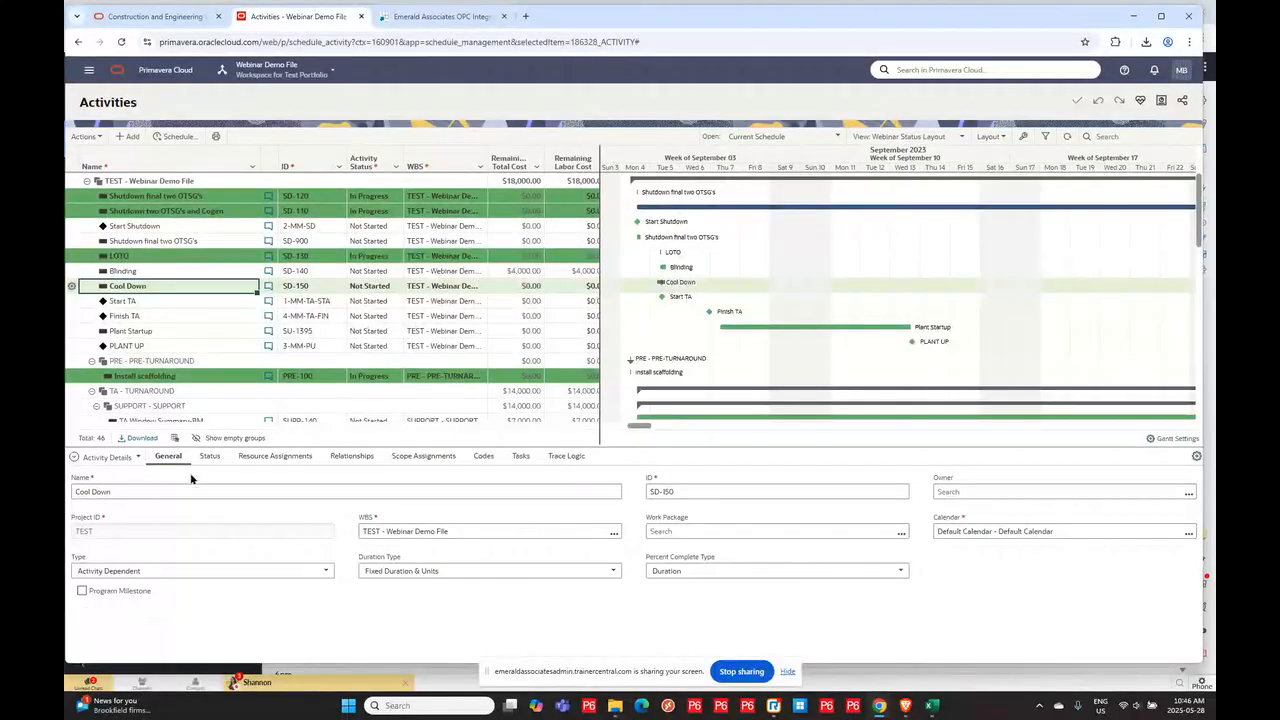
click(205, 198)
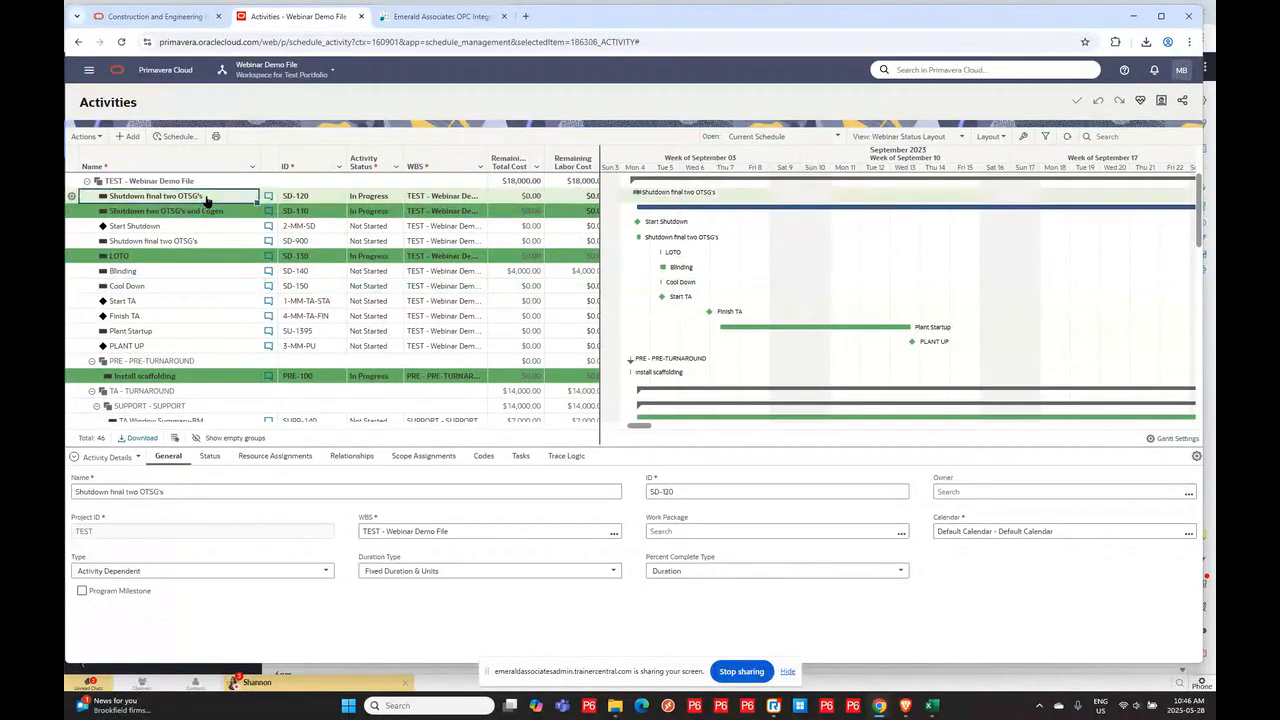
click(209, 457)
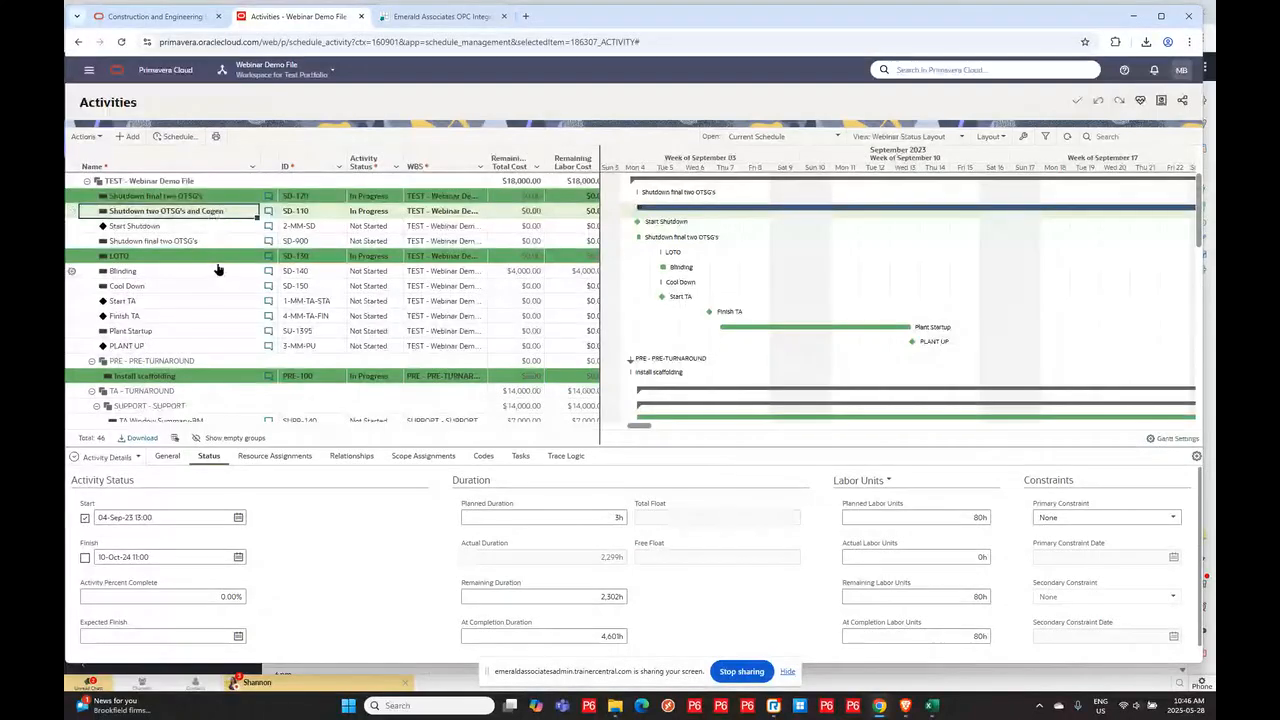
- Switch the lower panel to Project Usage, select all resources and show their resource usage as a table
click(145, 286)
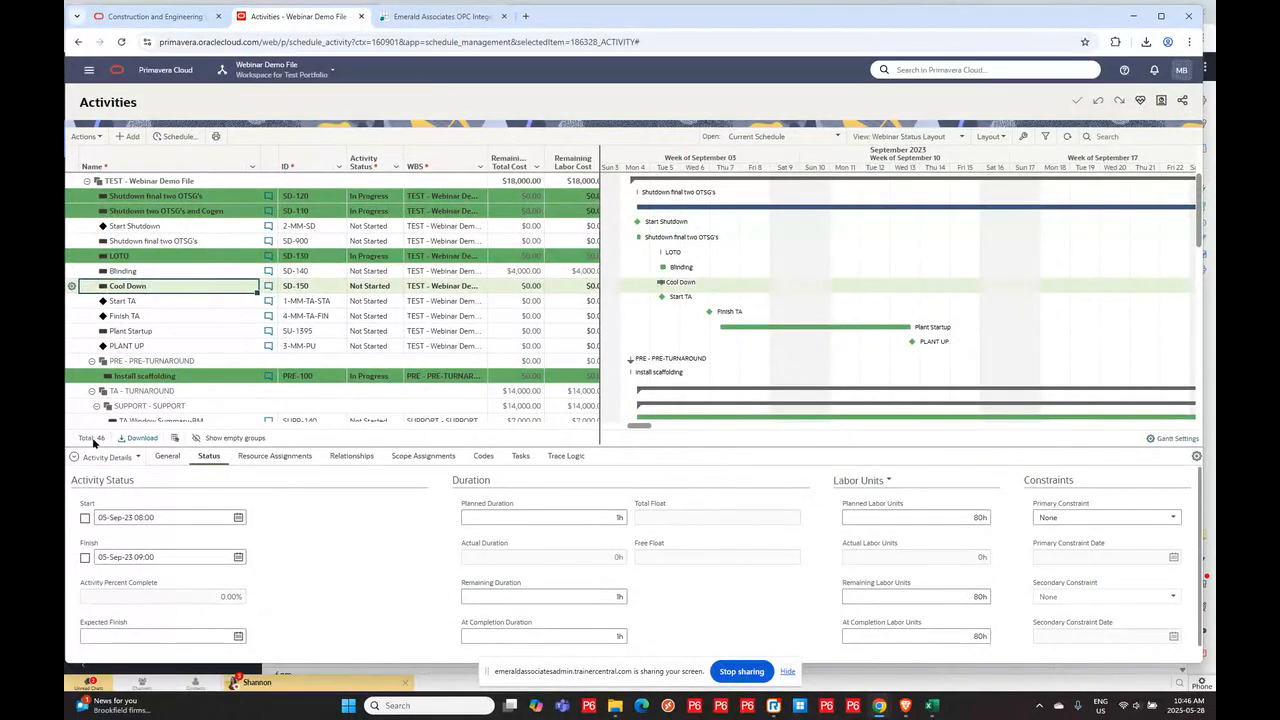
click(137, 458)
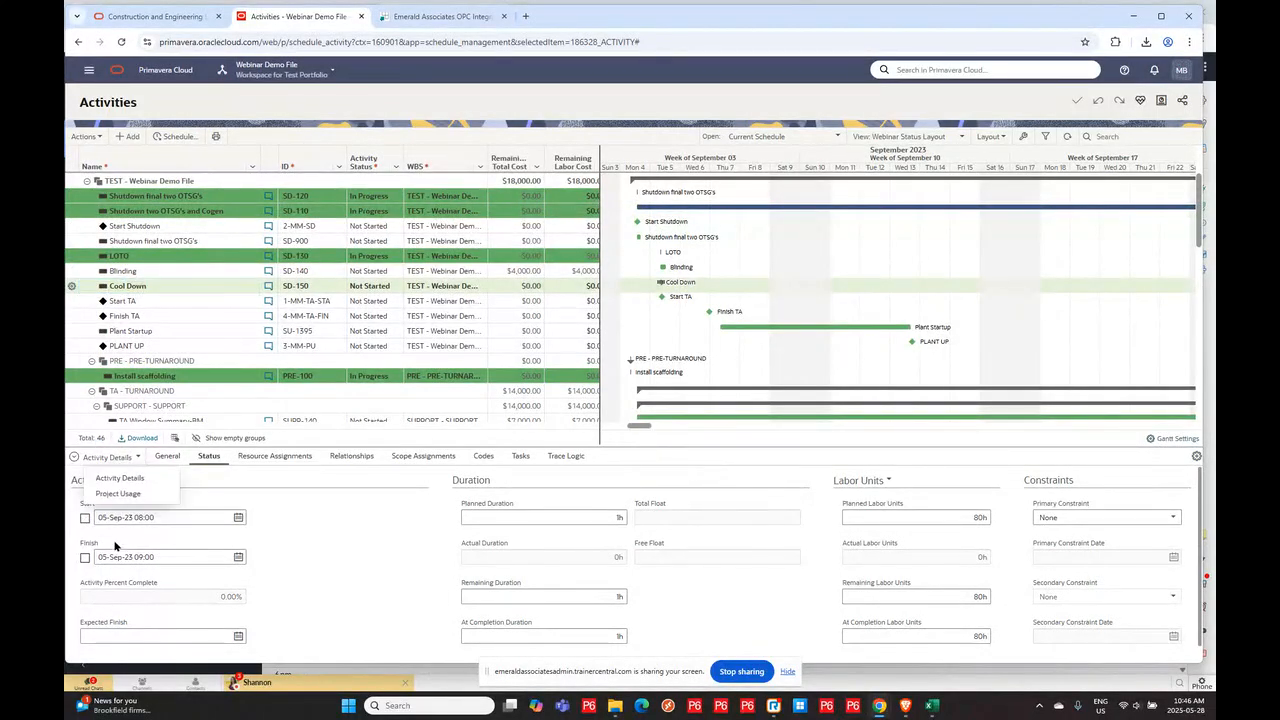
click(108, 494)
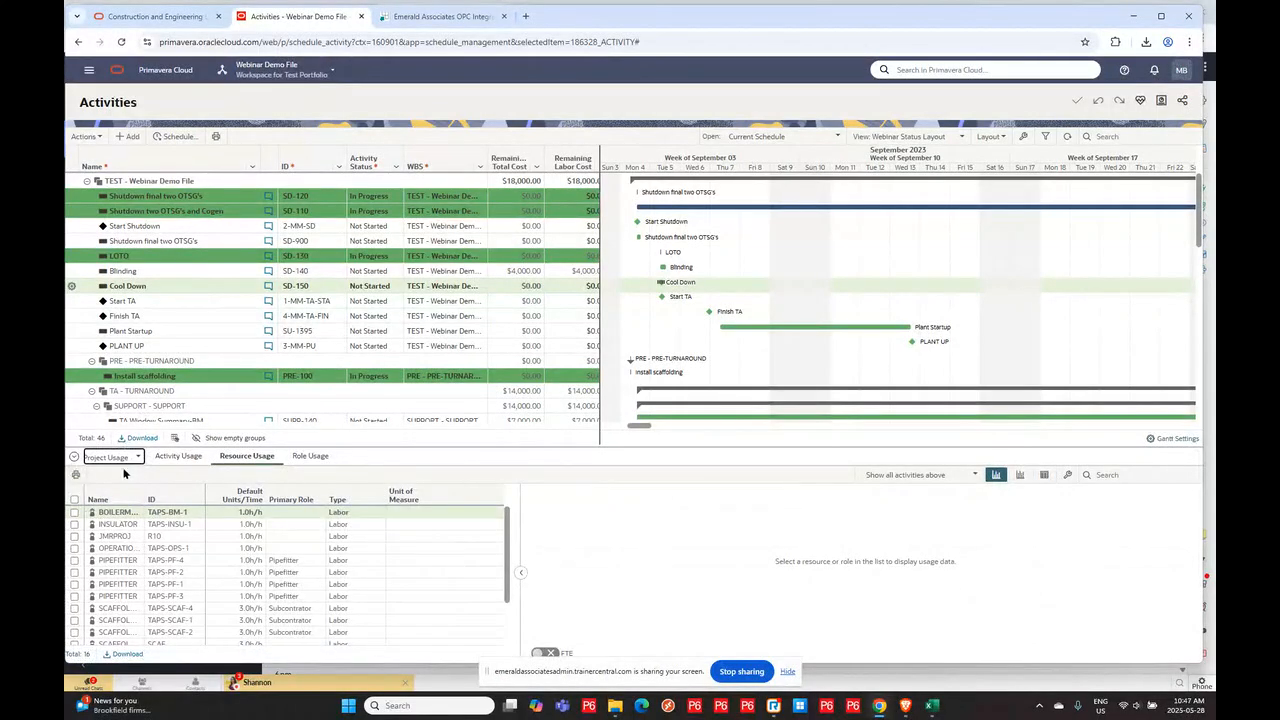
click(74, 500)
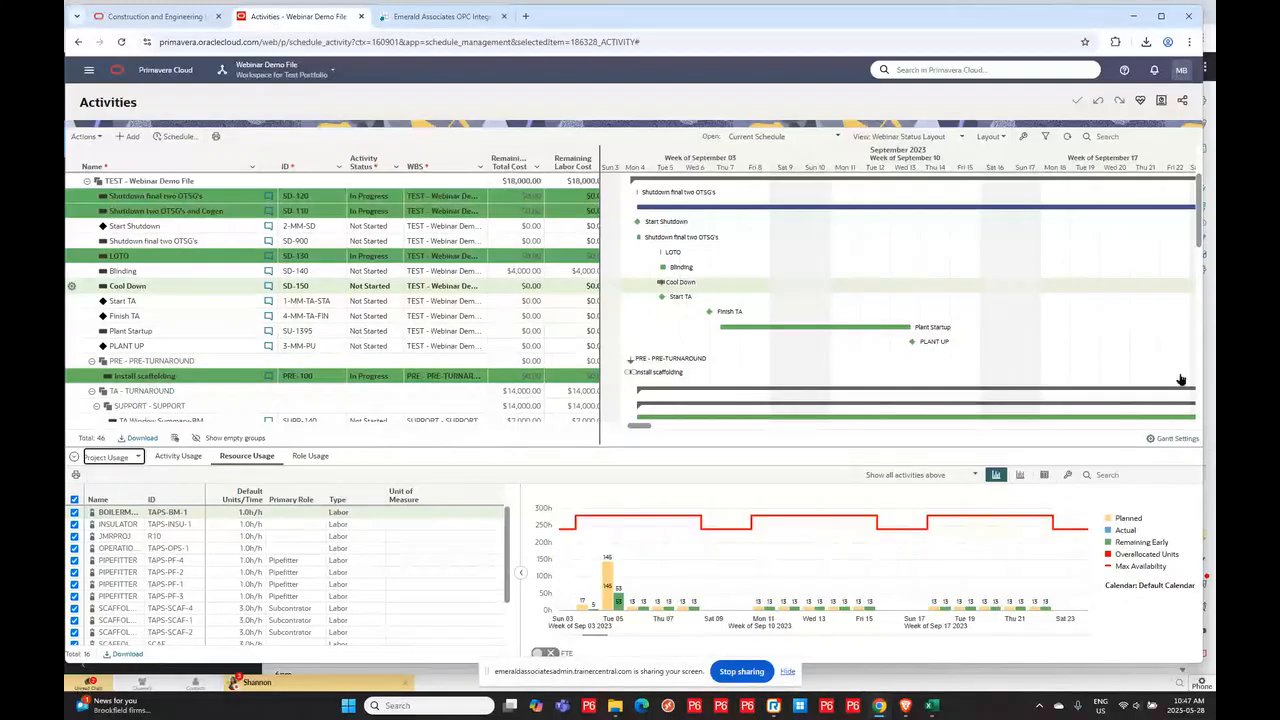
click(1045, 473)
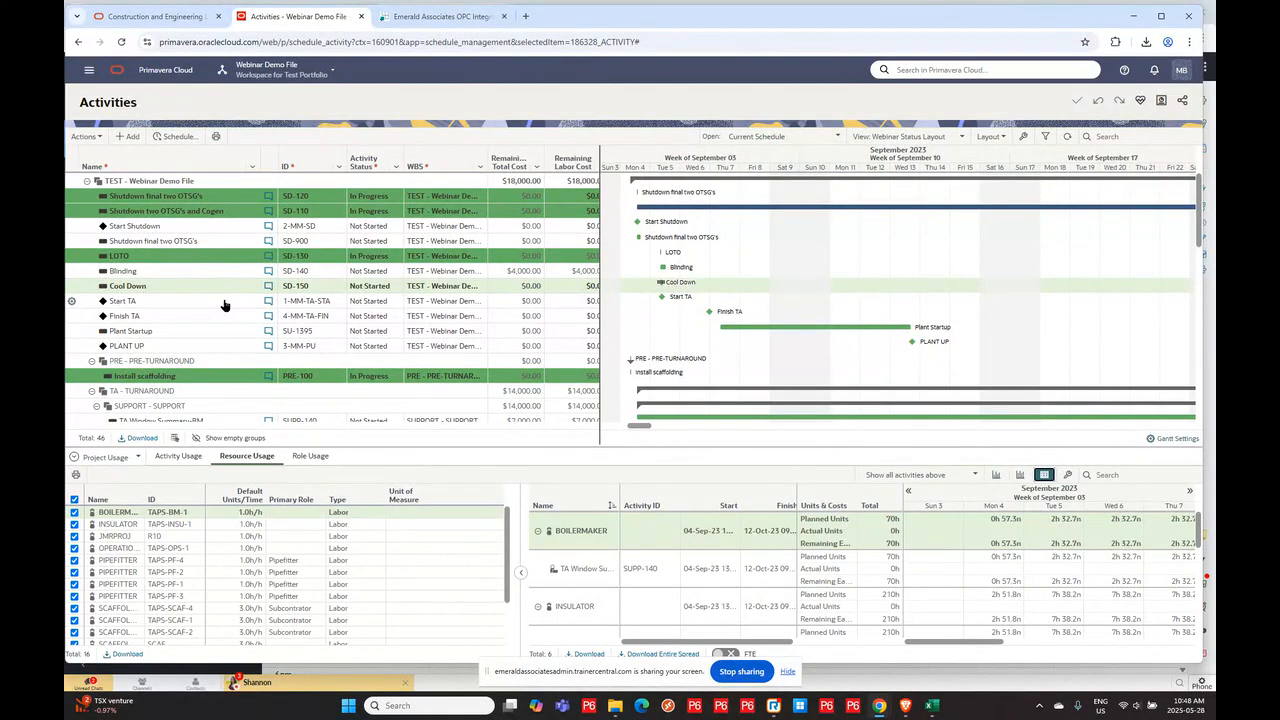
click(200, 200)
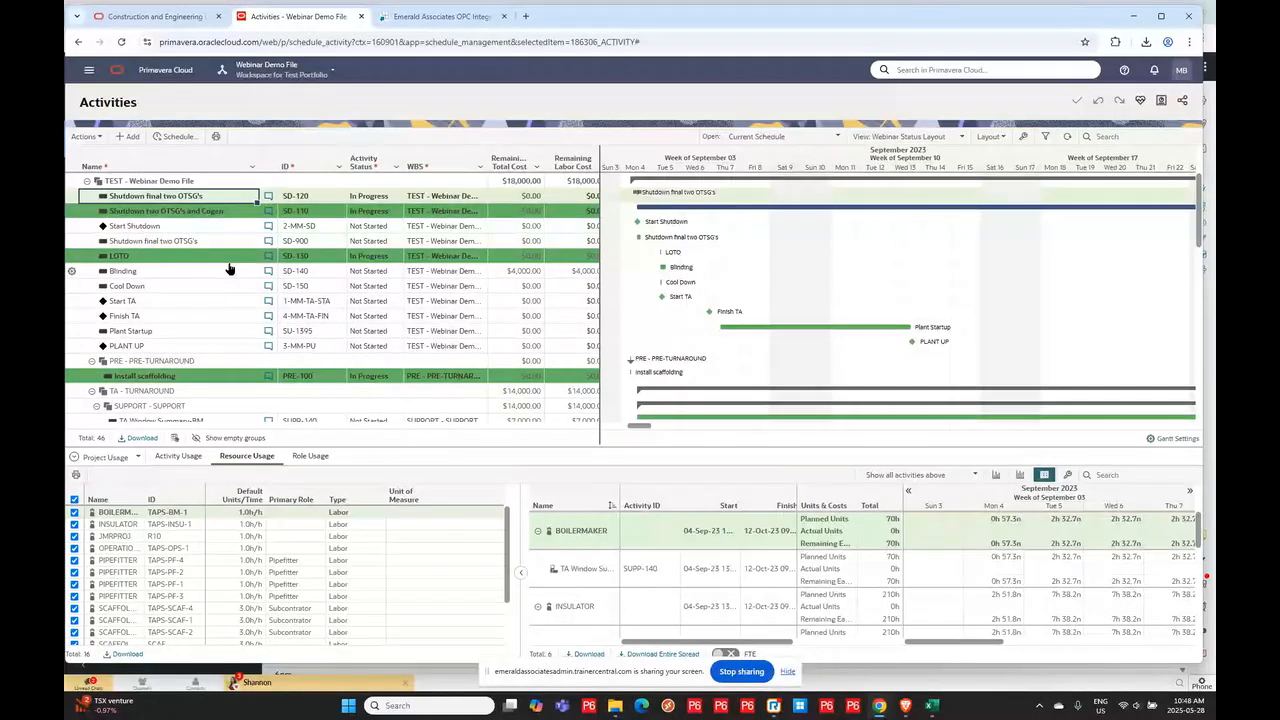
- Open the Integrator's Download Excel page, clear the Activity module and expand the Resource module
click(440, 16)
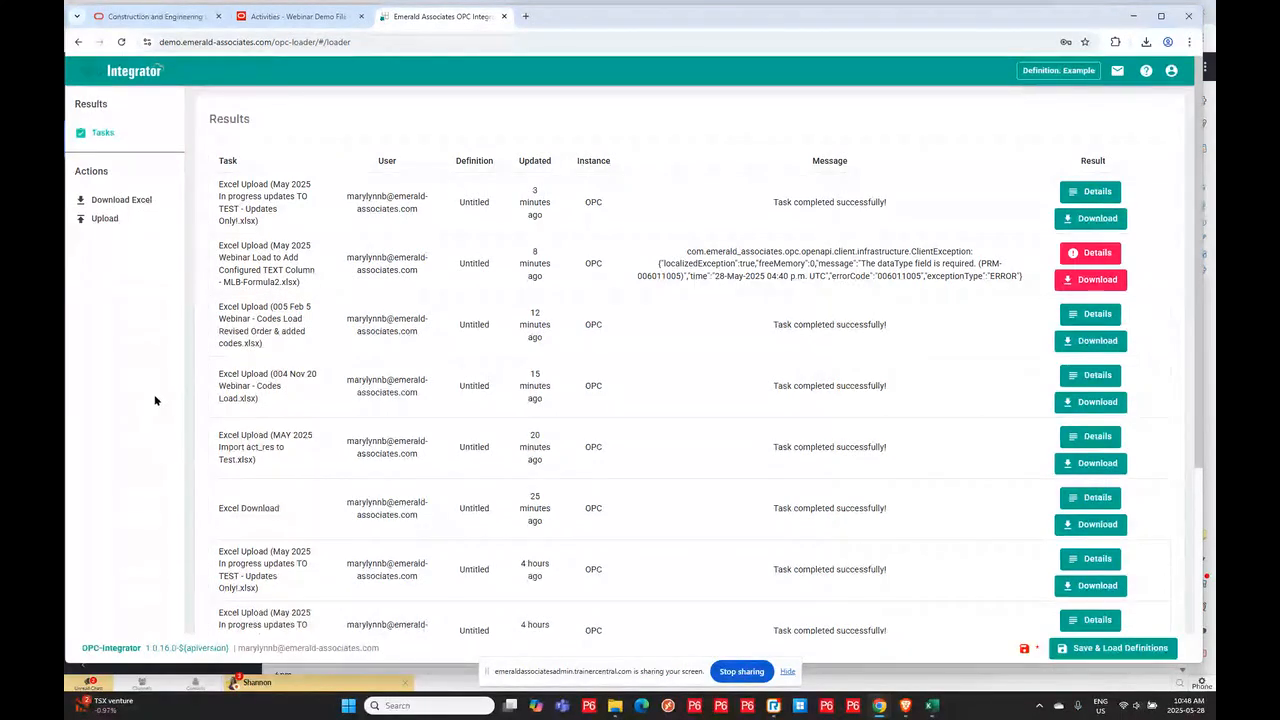
click(98, 201)
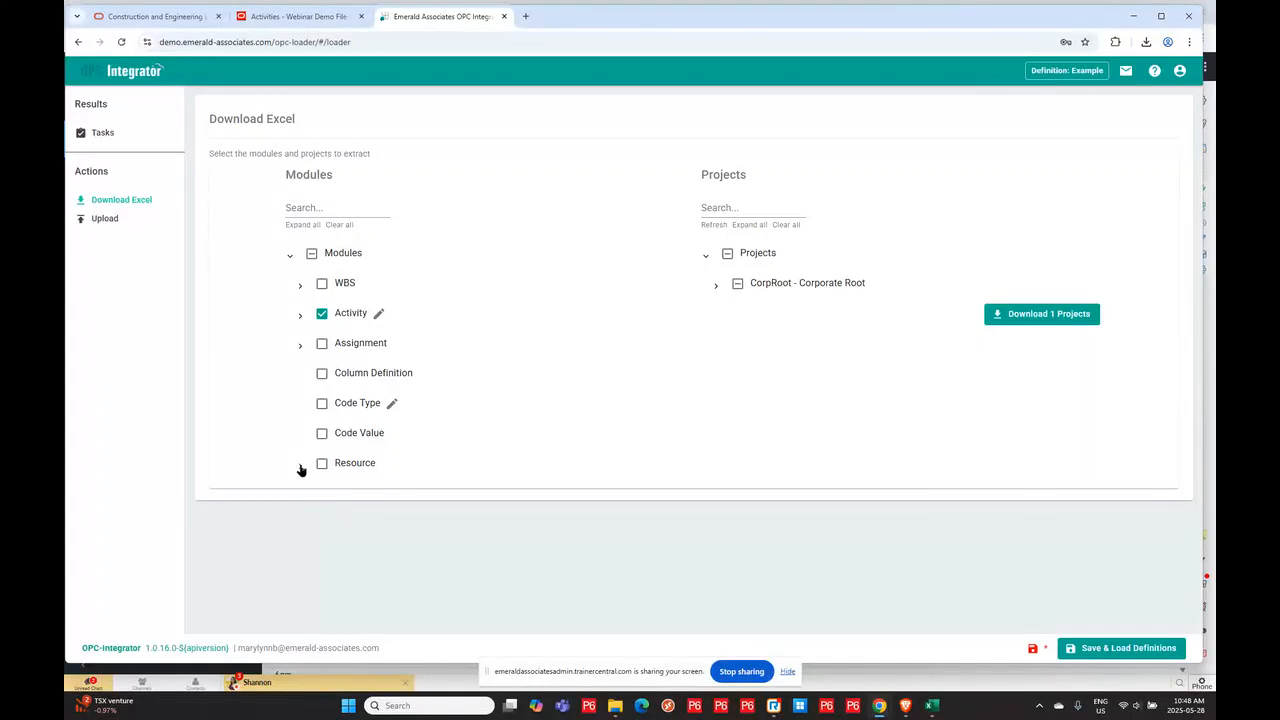
click(321, 314)
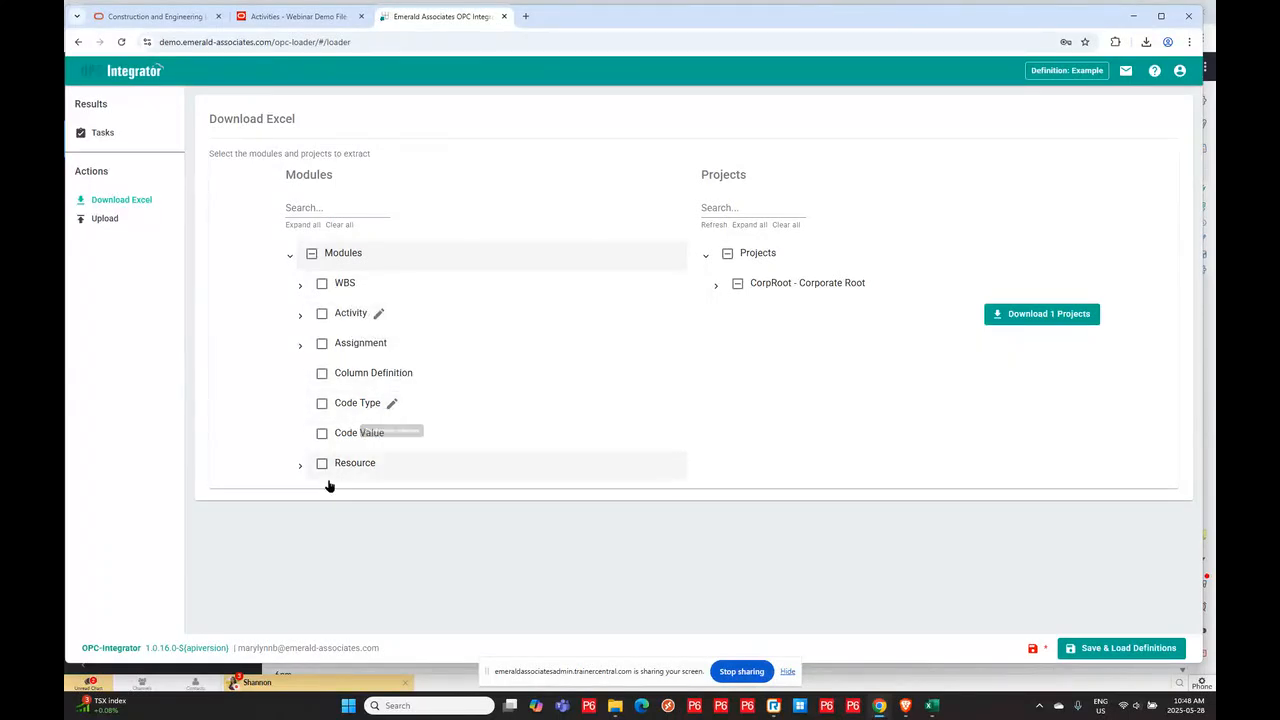
click(299, 467)
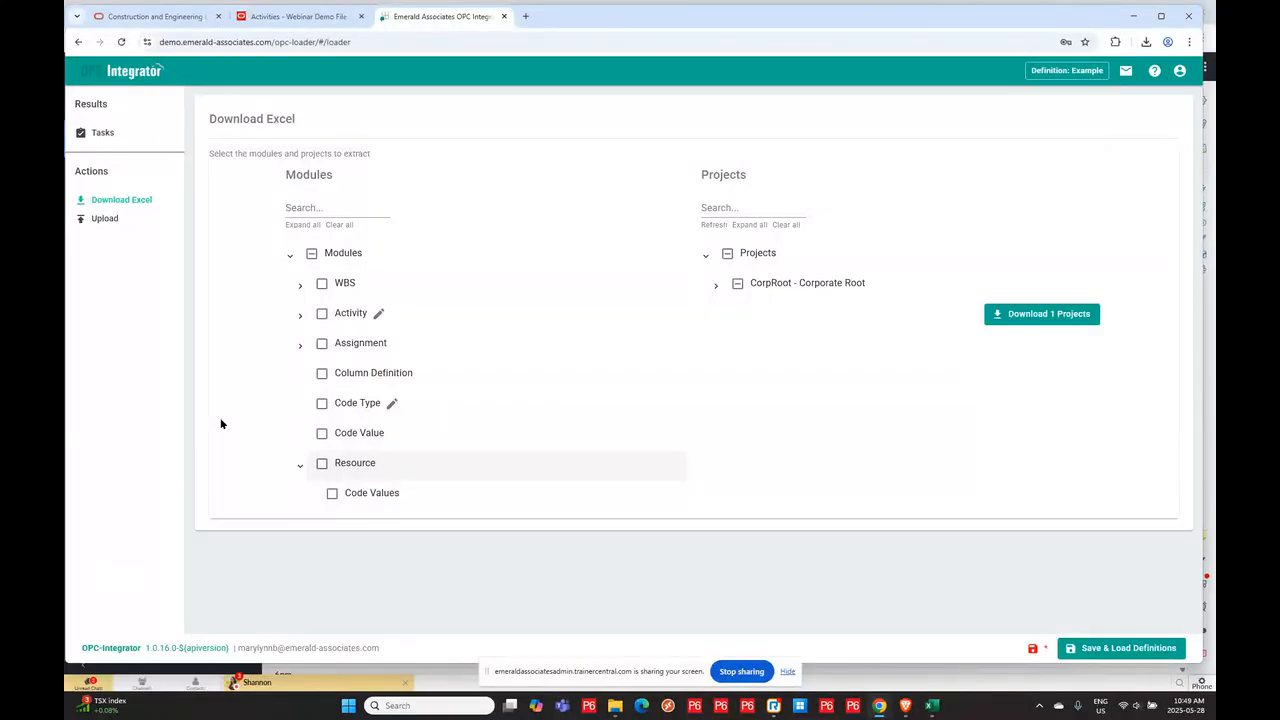
- Return to the Primavera Cloud Activities tab and end the screen share
click(330, 16)
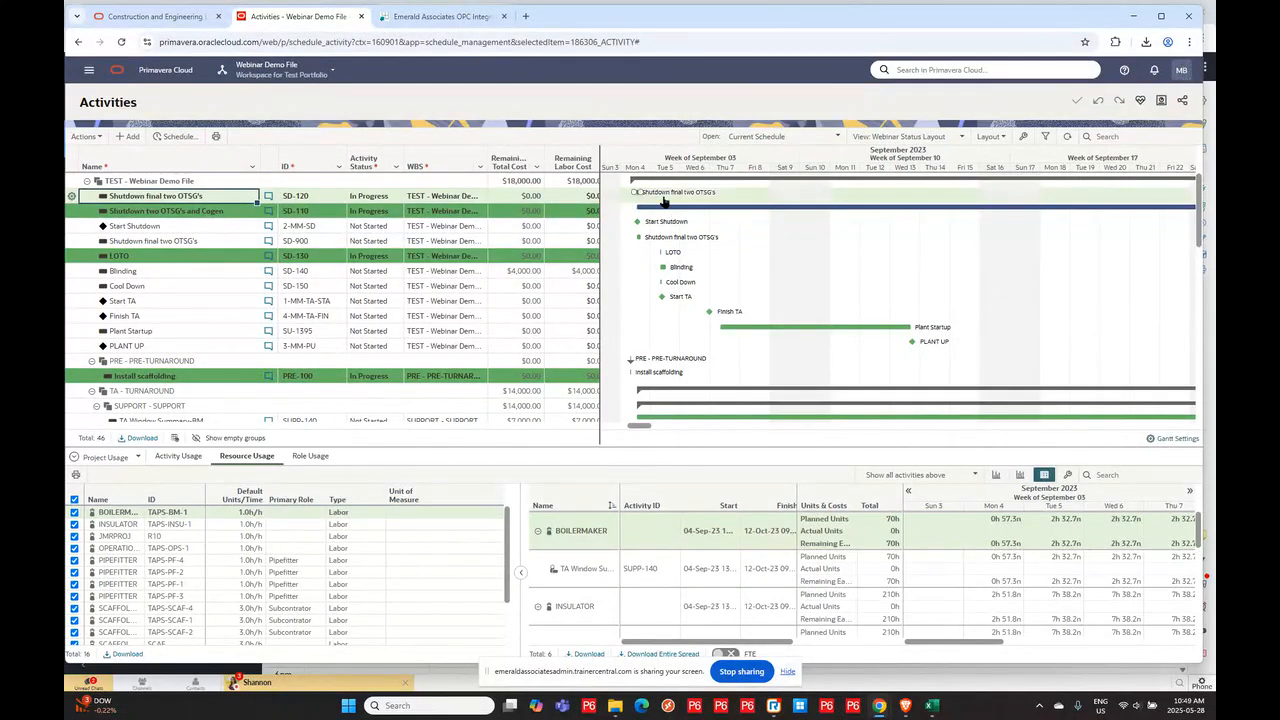
mouse_move(662, 201)
click(737, 679)
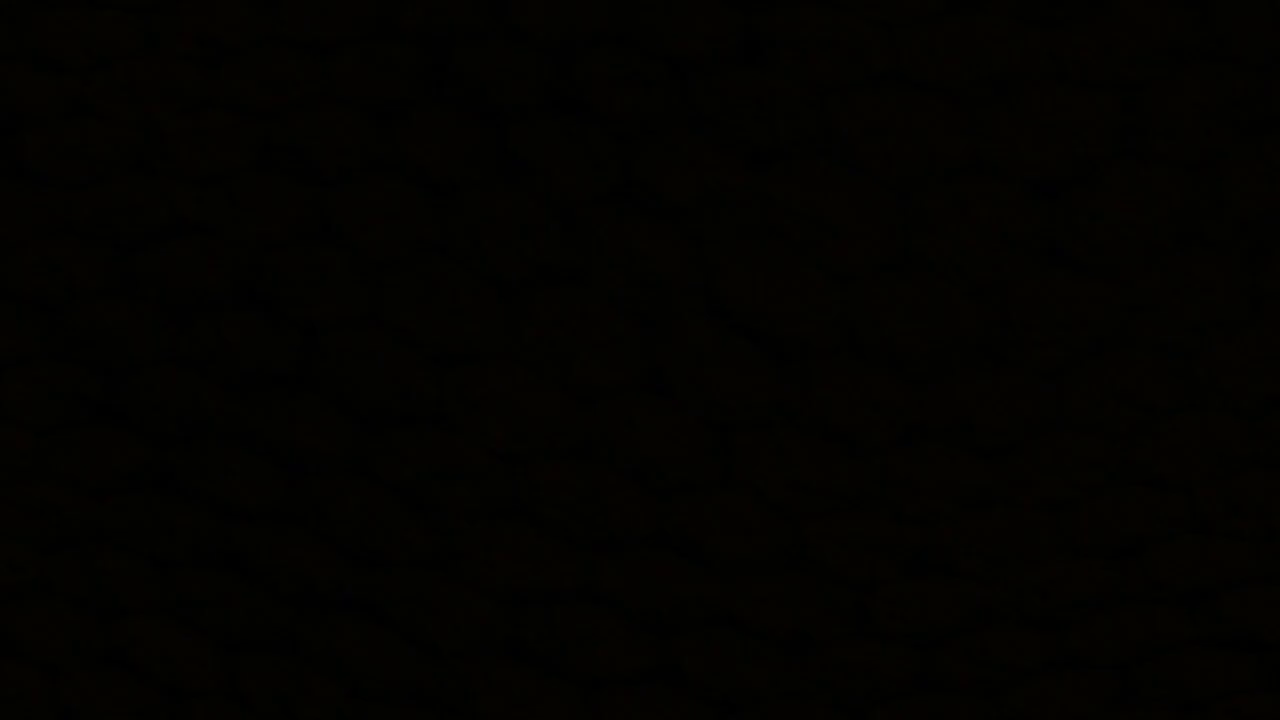